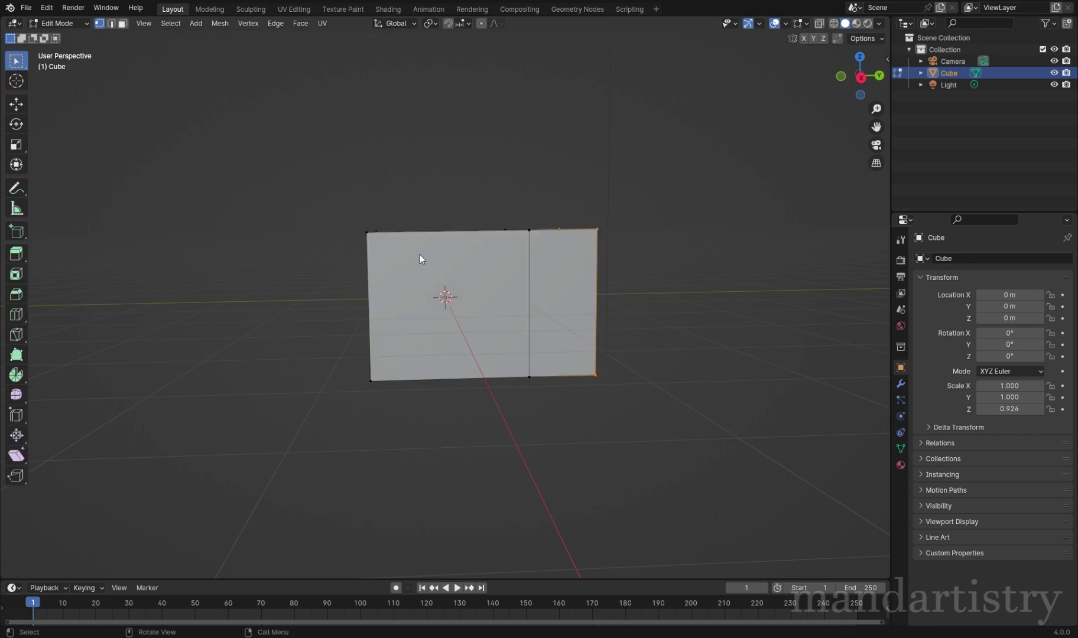
# Step: Move the block's selected end slightly along the Y axis and flatten the block to a Z scale of about 0.866
pyautogui.moveTo(660, 313); pyautogui.dragTo(613, 308, button='middle')
pyautogui.press('g')
pyautogui.press('y')
pyautogui.click(618, 313)
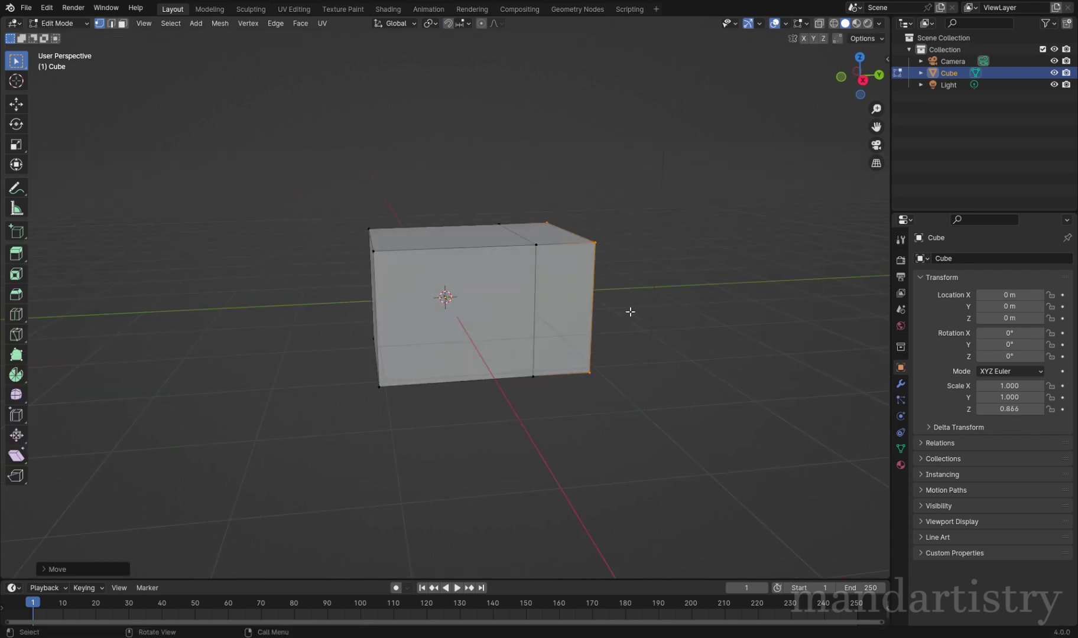
pyautogui.press('Tab')
pyautogui.press('Tab')
pyautogui.click(900, 384)
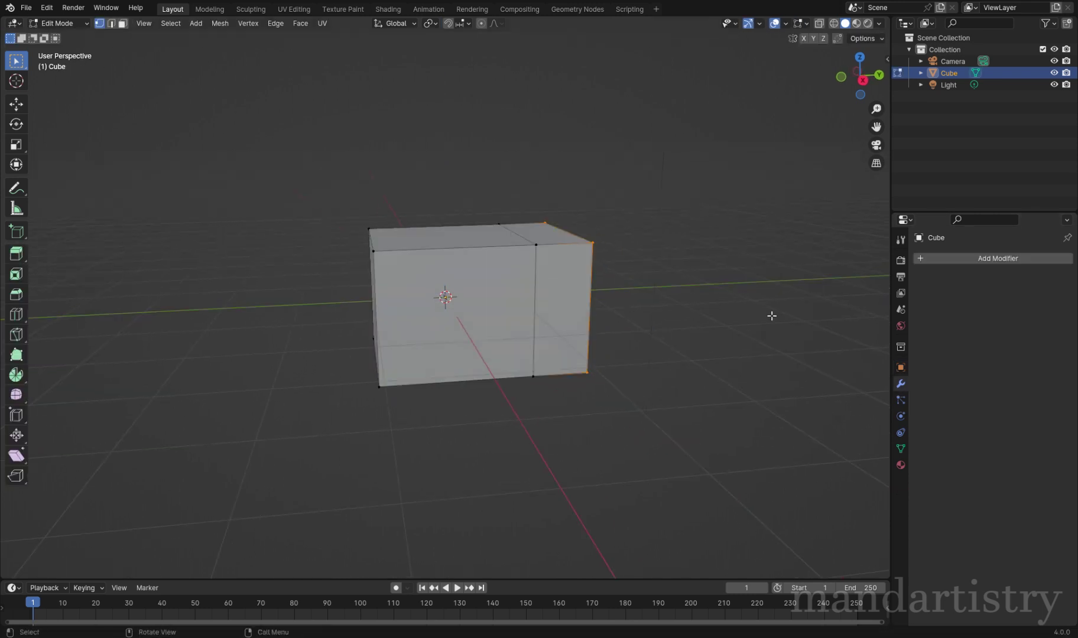
# Step: Inset the block's large front face by about 0.09 m
pyautogui.click(122, 23)
pyautogui.click(460, 307)
pyautogui.scroll(3, 650, 248)
pyautogui.press('i')
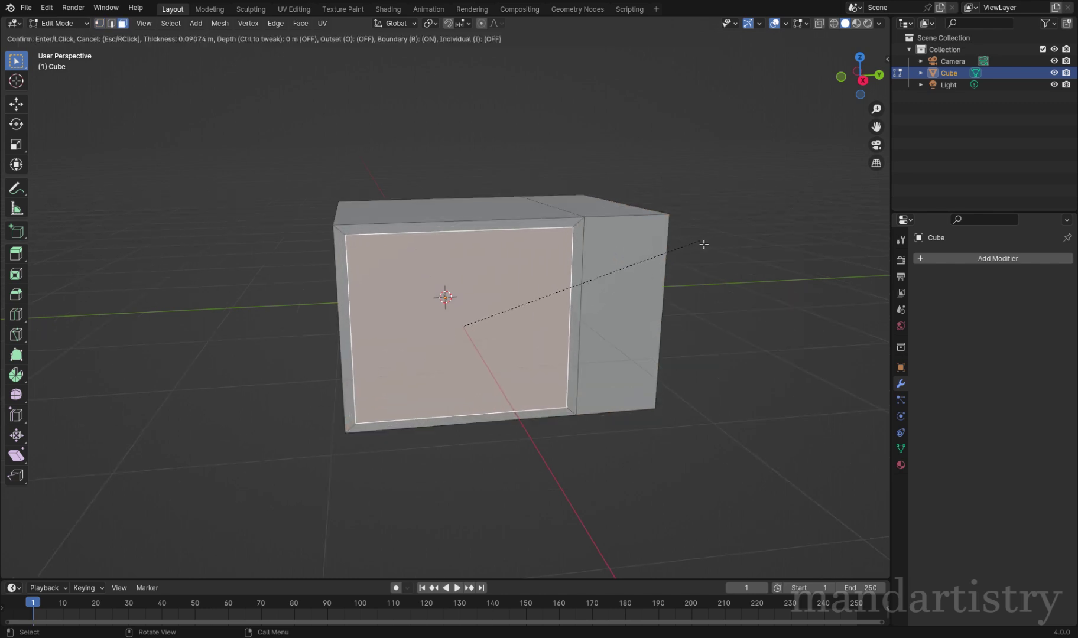
pyautogui.click(699, 246)
# Step: Move the end face beside the narrow section along the Y axis to make that section narrower
pyautogui.moveTo(633, 265); pyautogui.dragTo(596, 269, button='middle')
pyautogui.click(582, 337)
pyautogui.press('g')
pyautogui.press('y')
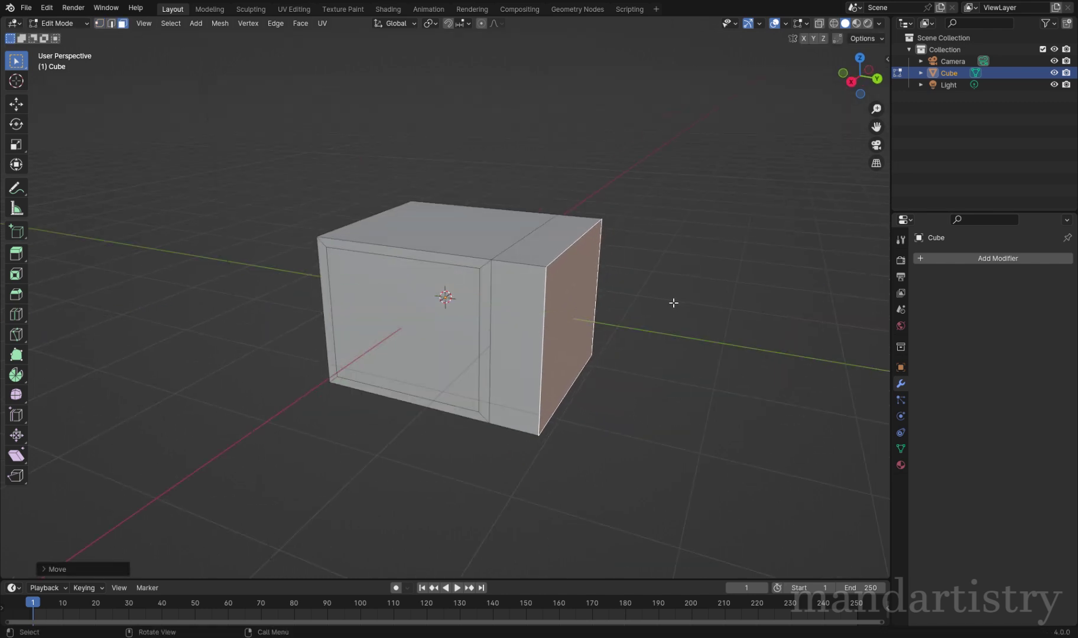
pyautogui.click(675, 303)
pyautogui.moveTo(674, 304); pyautogui.dragTo(644, 298, button='middle')
# Step: Scale down the inset front face and extrude it inward to form the screen recess
pyautogui.click(455, 319)
pyautogui.press('s')
pyautogui.scroll(2, 630, 312)
pyautogui.press('i')
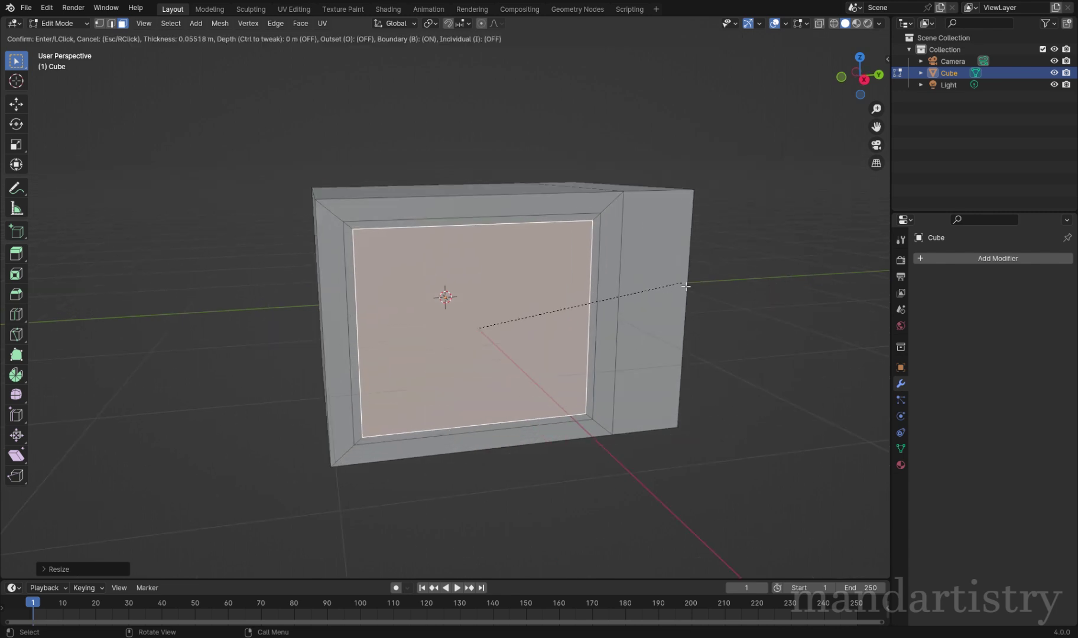
pyautogui.rightClick(690, 289)
pyautogui.click(680, 267)
# Step: Subdivide the recessed screen face into a four-by-four grid and bulge it from the four centre faces with proportional editing
pyautogui.rightClick(518, 298)
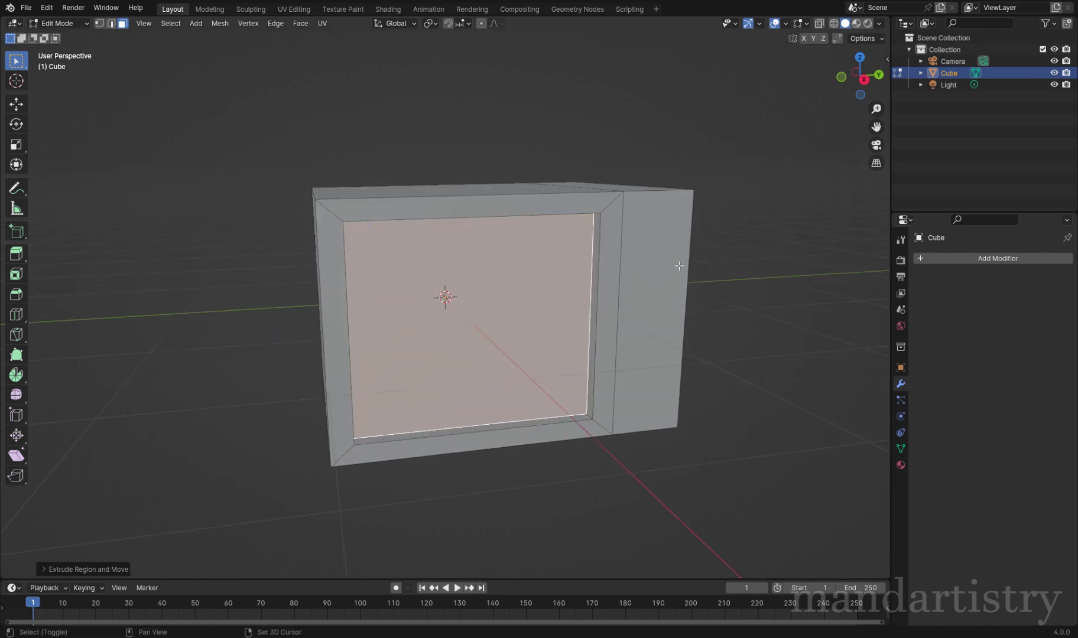
pyautogui.click(518, 298)
pyautogui.press('ctrl+KP_Subtract')
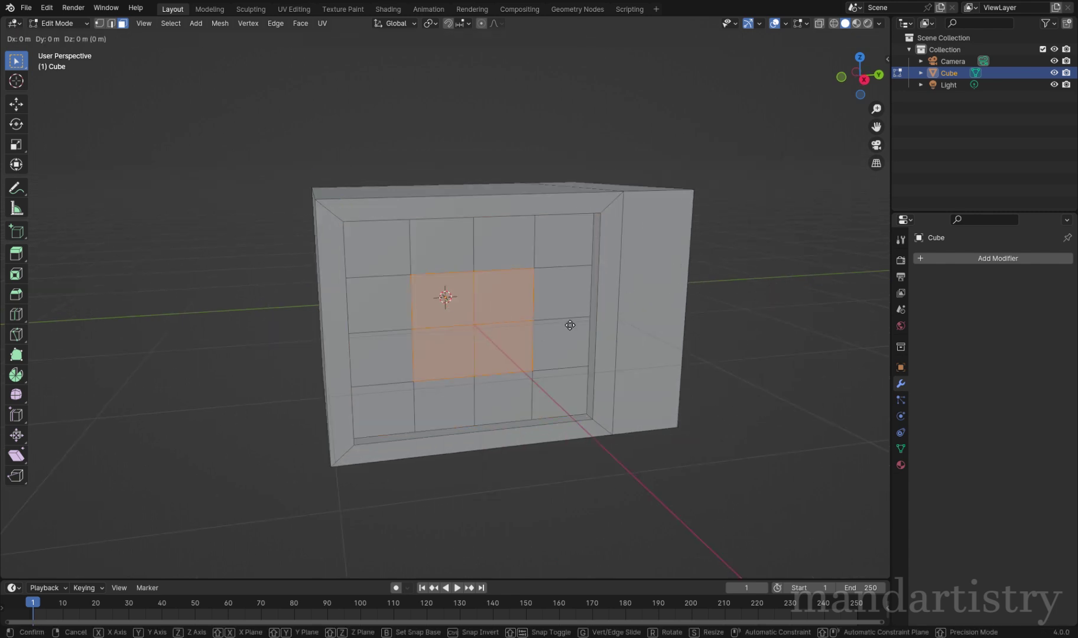
pyautogui.click(568, 327)
pyautogui.moveTo(568, 327); pyautogui.dragTo(601, 343, button='middle')
# Step: Add a Bevel modifier of 0.028 m with 2 segments and inset the narrow section's front face by about 0.16 m
pyautogui.press('Tab')
pyautogui.press('Tab')
pyautogui.press('Tab')
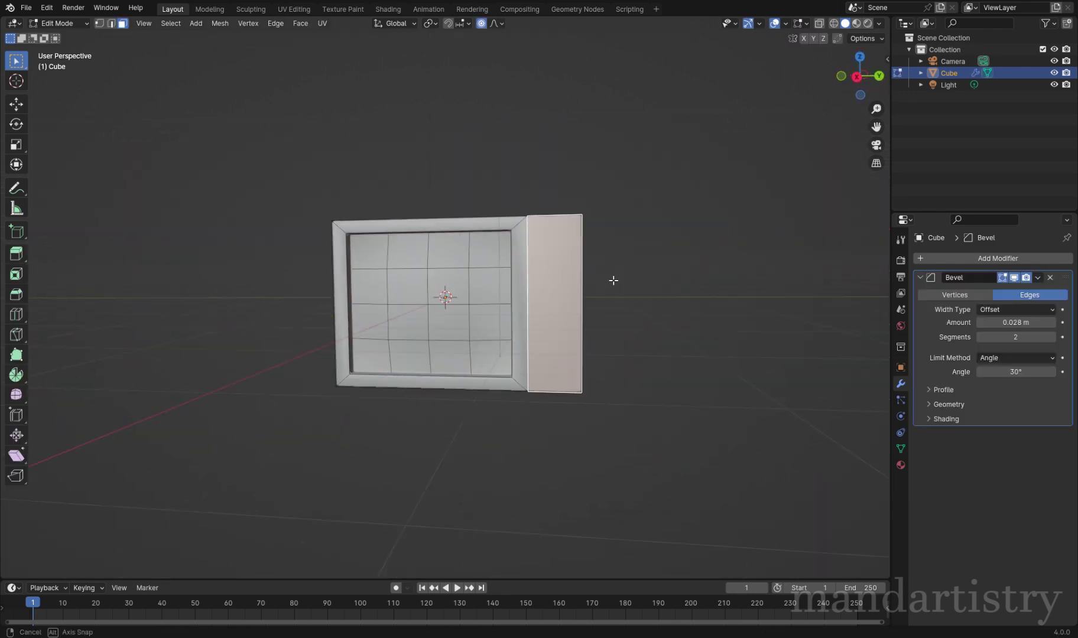
pyautogui.press('i')
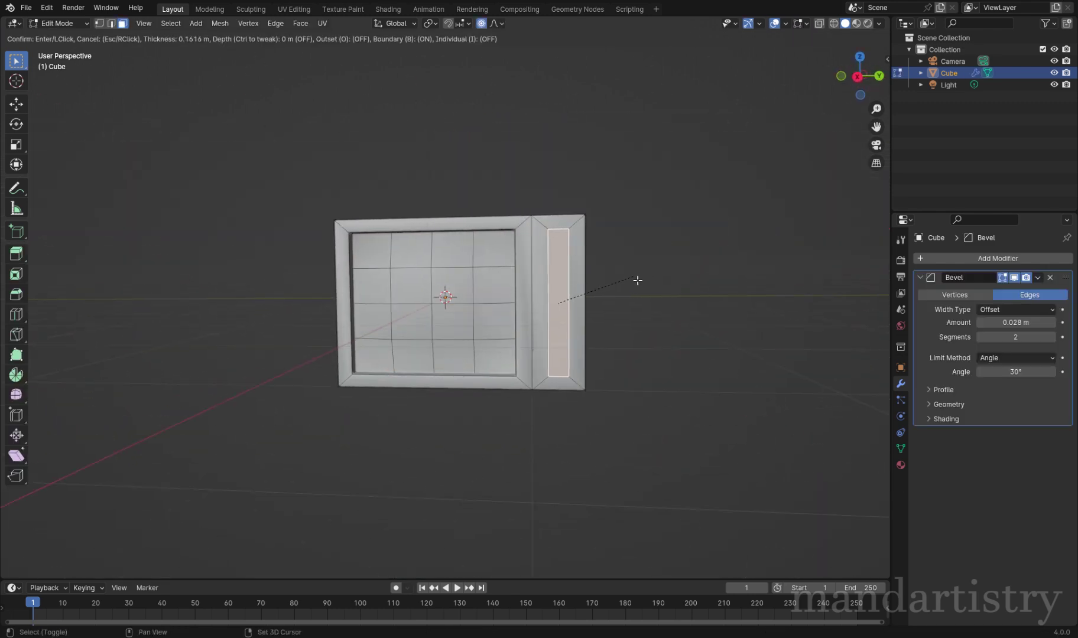
pyautogui.click(637, 280)
# Step: Turn off proportional editing and widen the narrow inset face along the Y axis to about 1.9 times
pyautogui.press('s')
pyautogui.press('Escape')
pyautogui.press('o')
pyautogui.press('s')
pyautogui.press('y')
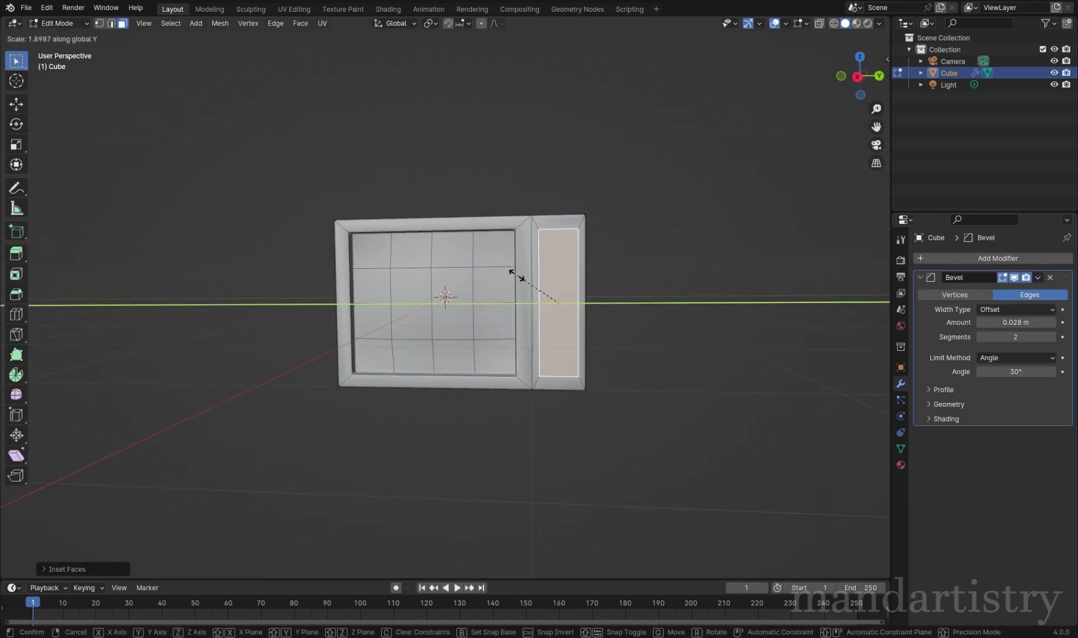
pyautogui.click(520, 277)
# Step: Extrude the narrow inset face inward as a recessed control panel and set the bevel amount to 0.254 m
pyautogui.moveTo(524, 260); pyautogui.dragTo(616, 281, button='middle')
pyautogui.press('e')
pyautogui.click(616, 285)
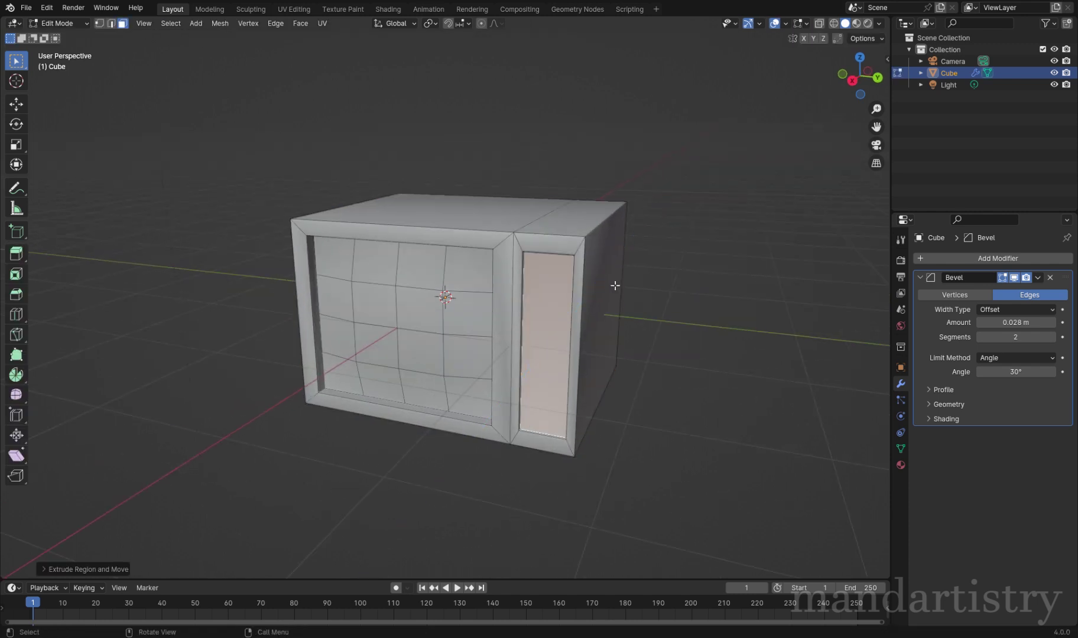
pyautogui.press('Tab')
pyautogui.scroll(-3, 621, 333)
pyautogui.moveTo(621, 333); pyautogui.dragTo(679, 307, button='middle')
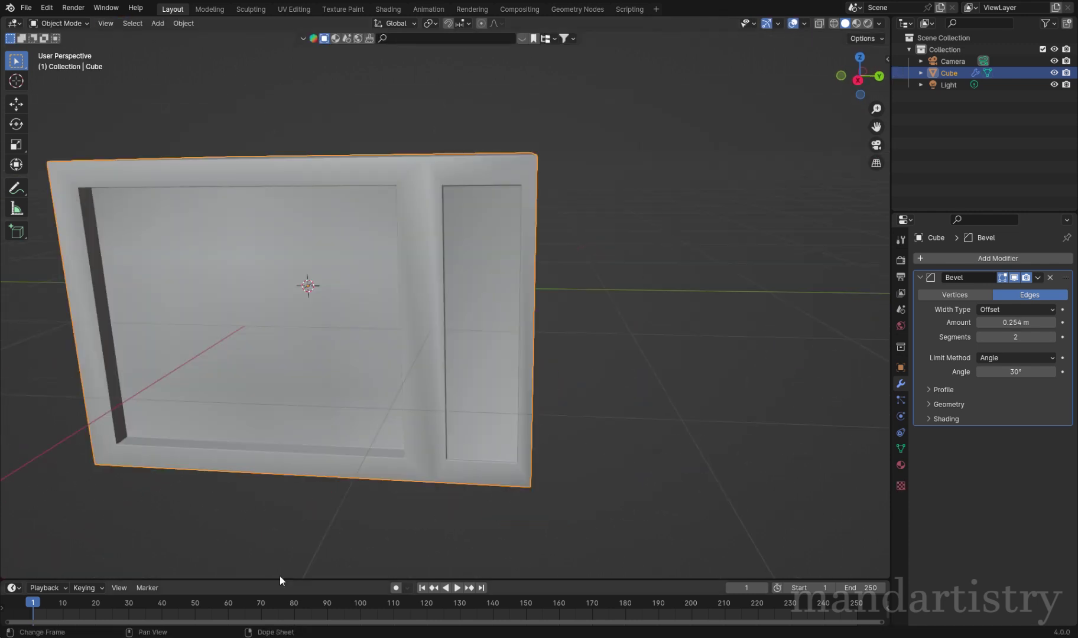
# Step: Add a mesh cylinder and rotate it 90 degrees about the Y axis
pyautogui.hotkey('shift', 'a')
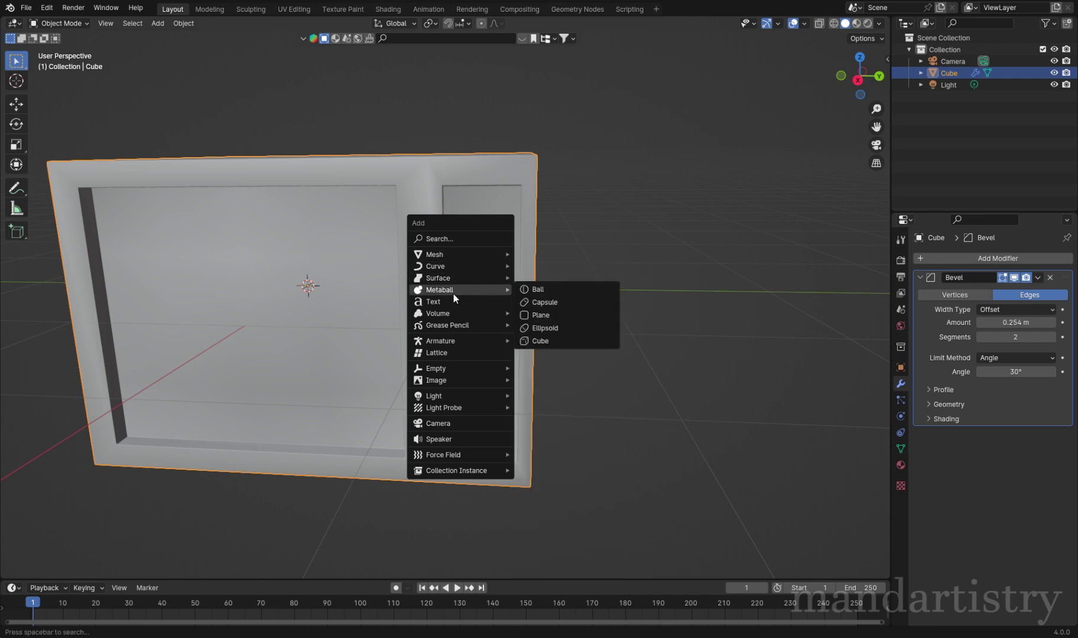
pyautogui.moveTo(449, 255)
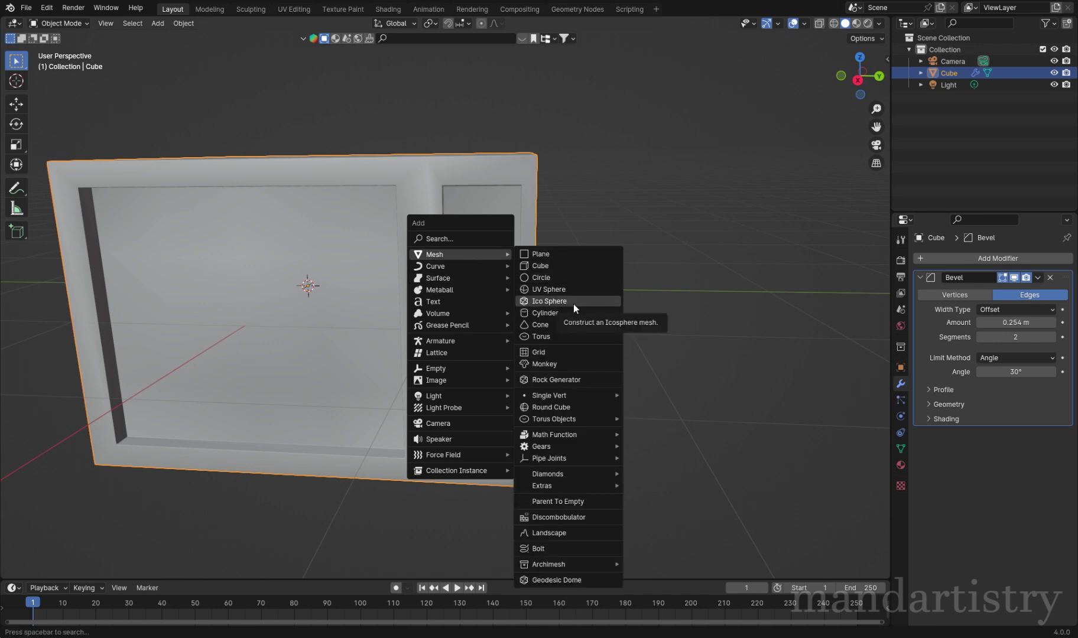
pyautogui.click(569, 313)
pyautogui.write('ry90')
pyautogui.press('Return')
# Step: Move the cylinder along the Y axis onto the control panel and scale it down to button size
pyautogui.press('g')
pyautogui.press('y')
pyautogui.click(739, 292)
pyautogui.press('KP_3')
pyautogui.press('g')
pyautogui.press('y')
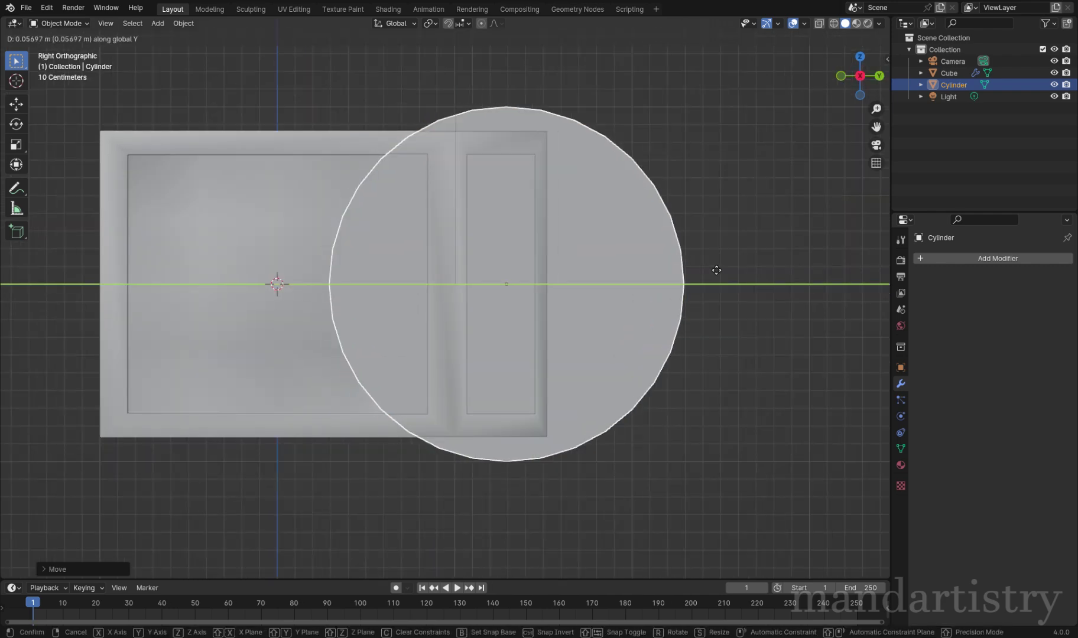
pyautogui.press('s')
pyautogui.click(510, 283)
# Step: Move the small cylinder along the X axis so it sits on the front of the recessed control panel
pyautogui.press('g')
pyautogui.press('x')
pyautogui.moveTo(566, 284); pyautogui.dragTo(741, 415, button='middle')
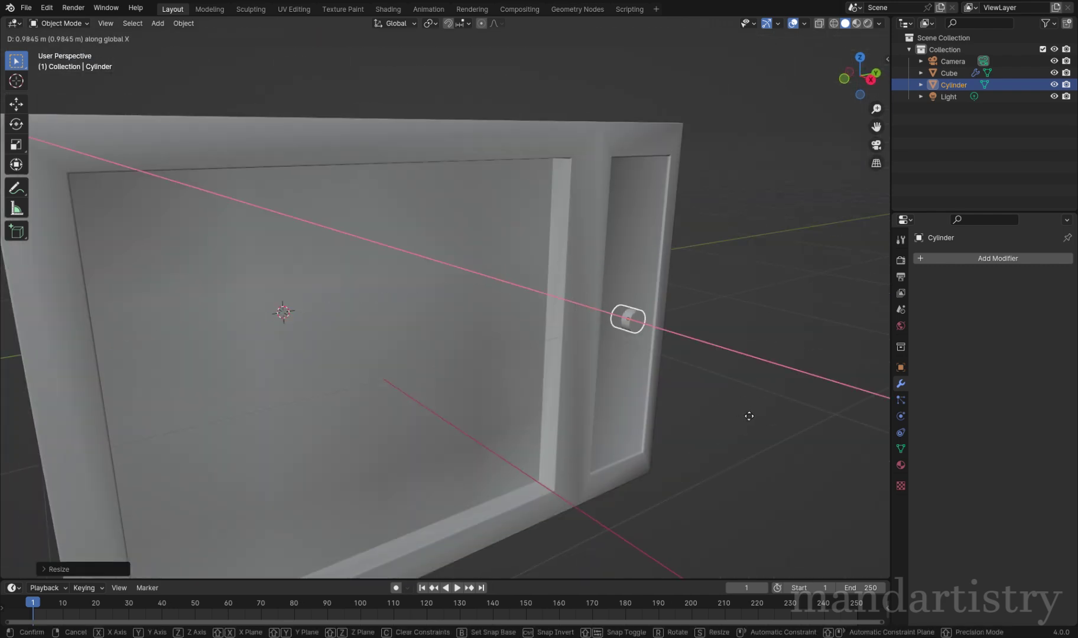
pyautogui.click(742, 414)
pyautogui.scroll(-5, 543, 323)
pyautogui.moveTo(543, 323); pyautogui.dragTo(429, 312, button='middle')
pyautogui.press('g')
pyautogui.press('x')
pyautogui.click(600, 285)
# Step: Bevel the rim of the button cylinder's front face to round it off
pyautogui.scroll(6, 601, 271)
pyautogui.press('Tab')
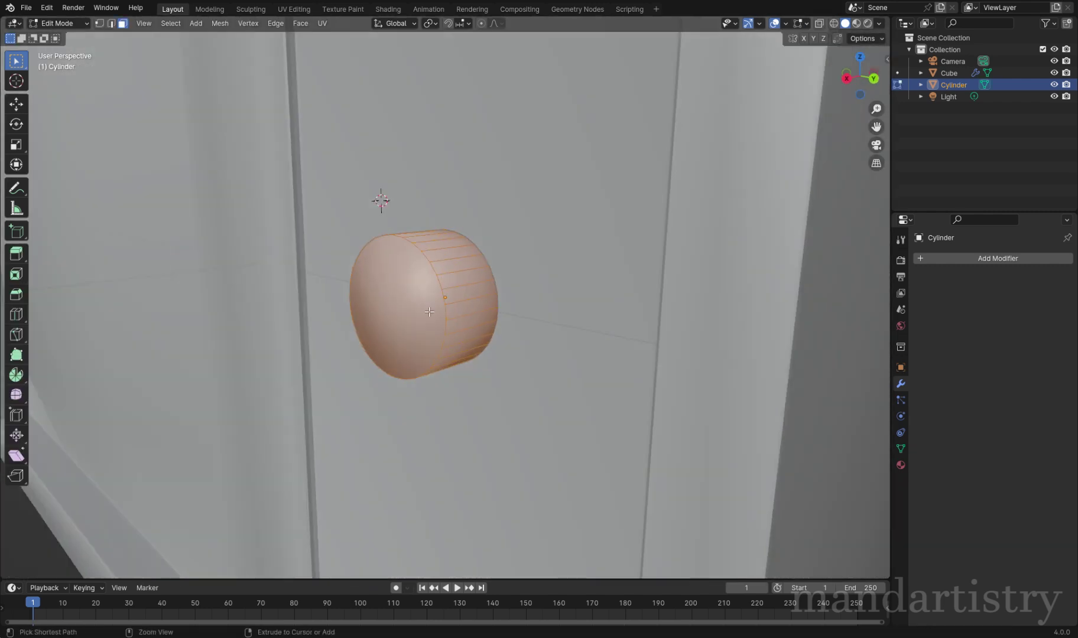
pyautogui.click(506, 295)
pyautogui.click(458, 300)
pyautogui.press('3')
pyautogui.click(402, 301)
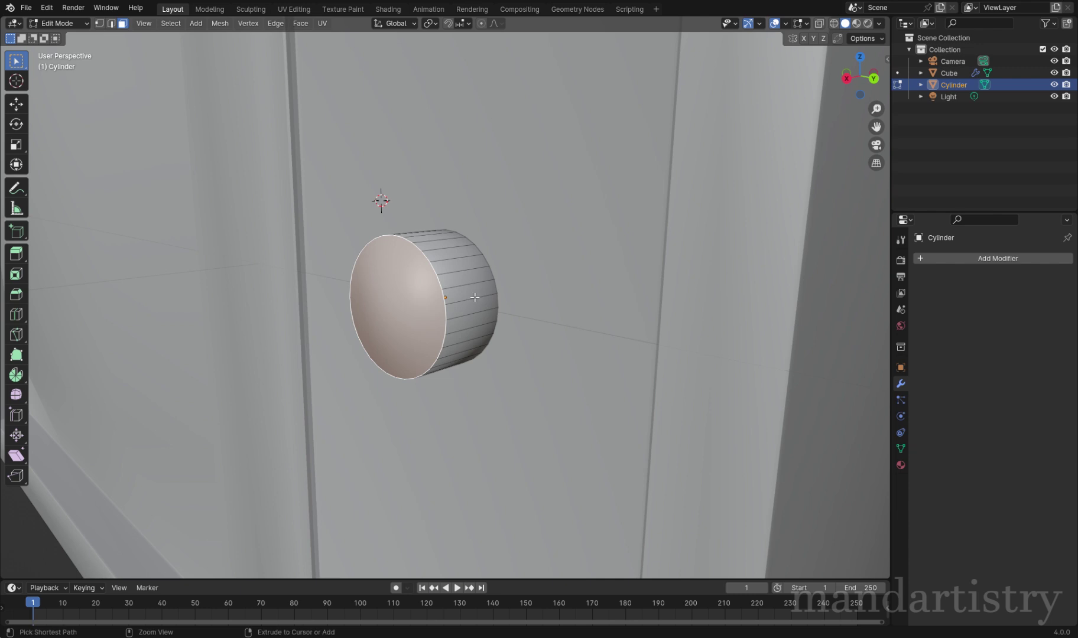
pyautogui.hotkey('ctrl', 'b')
pyautogui.press('Tab')
pyautogui.moveTo(494, 290); pyautogui.dragTo(589, 274, button='middle')
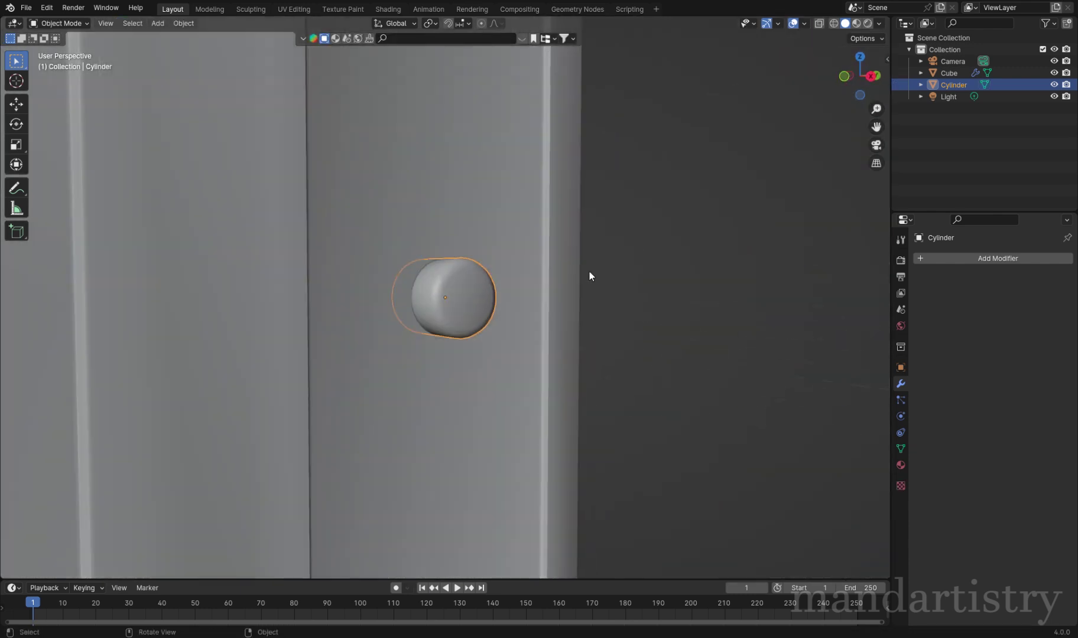
# Step: Scale down the rounded button to suit the width of the control panel
pyautogui.scroll(-5, 589, 275)
pyautogui.scroll(6, 492, 274)
pyautogui.press('s')
pyautogui.click(296, 507)
pyautogui.press('KP_3')
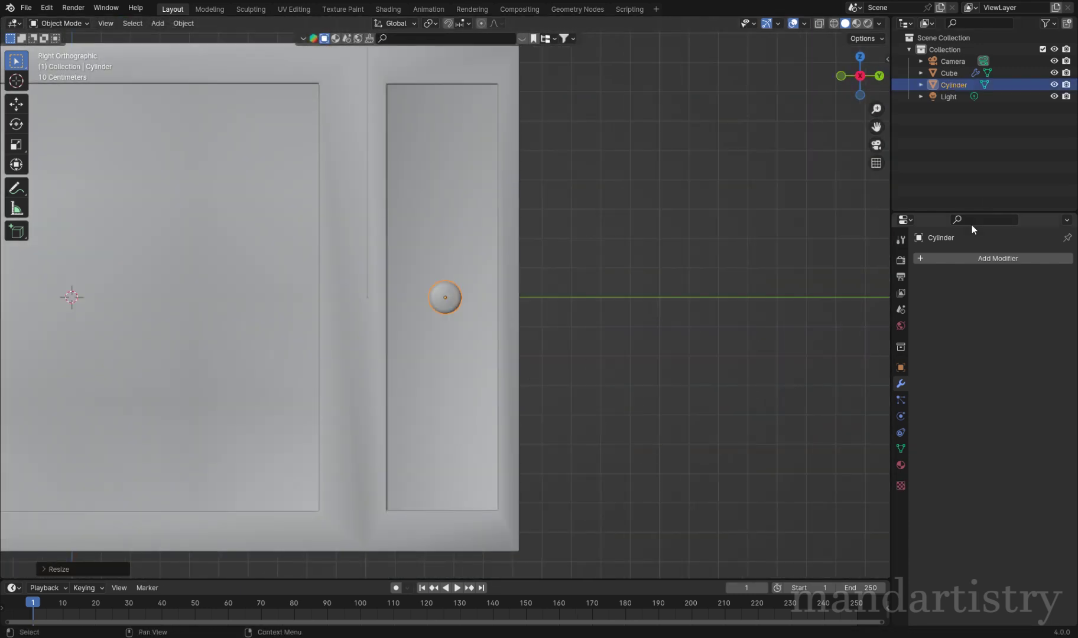
# Step: Add an Array modifier to the button with a relative offset of 1.3 on Y and 0 on X
pyautogui.click(917, 259)
pyautogui.moveTo(874, 261)
pyautogui.click(936, 257)
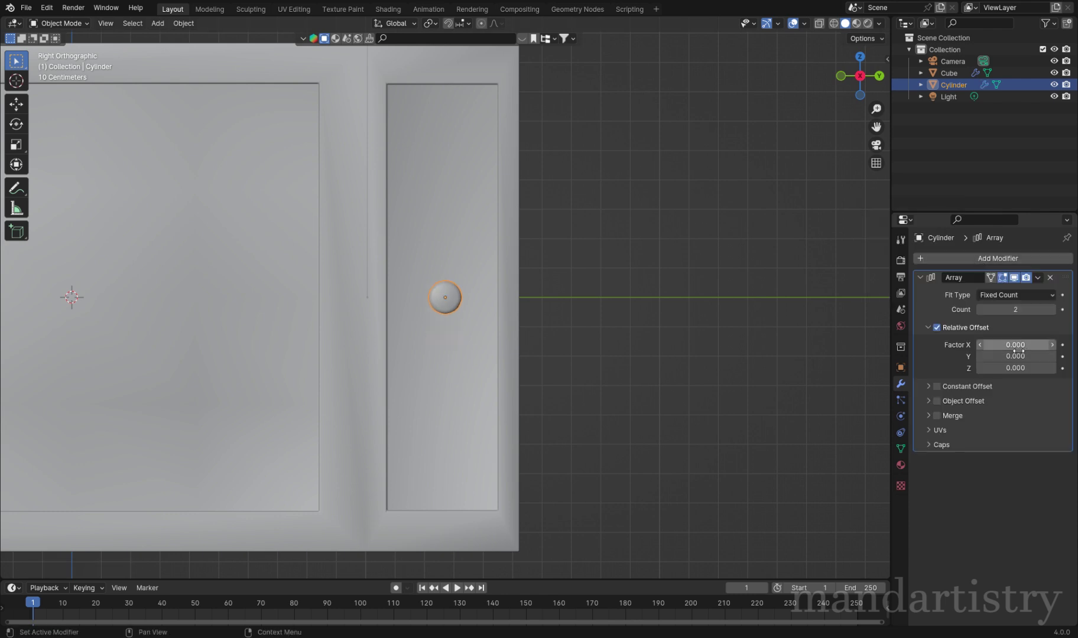
pyautogui.moveTo(450, 299); pyautogui.dragTo(414, 236, button='middle')
pyautogui.scroll(3, 401, 248)
pyautogui.click(1038, 277)
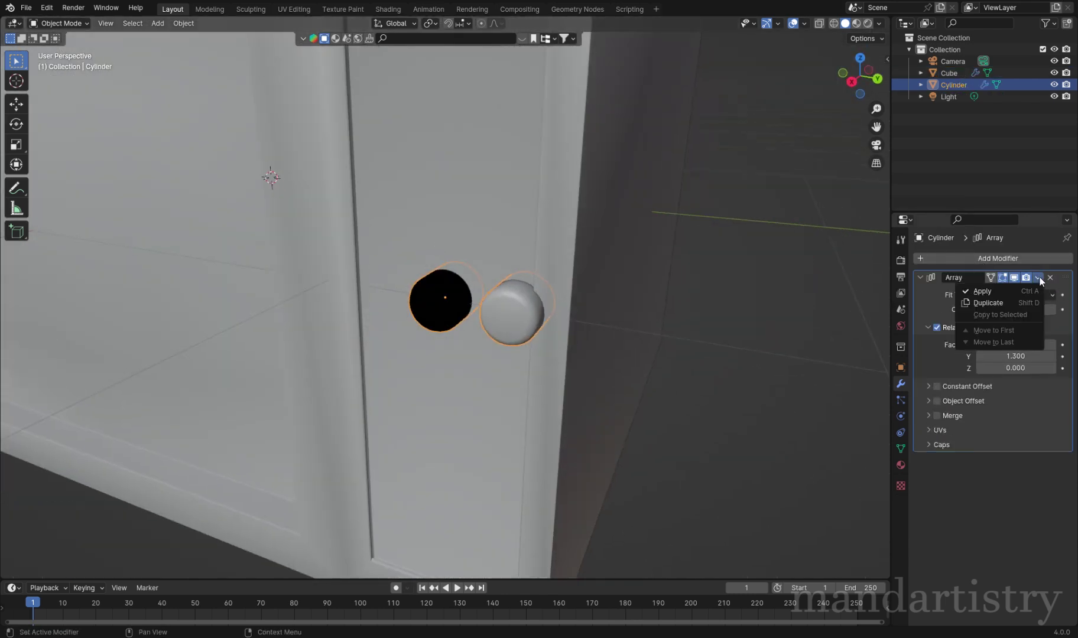
pyautogui.click(969, 289)
pyautogui.hotkey('ctrl', 'z')
# Step: Set the array to 2 copies with a Y offset factor of 1.5, and move and shrink the buttons to fit the panel width
pyautogui.press('KP_3')
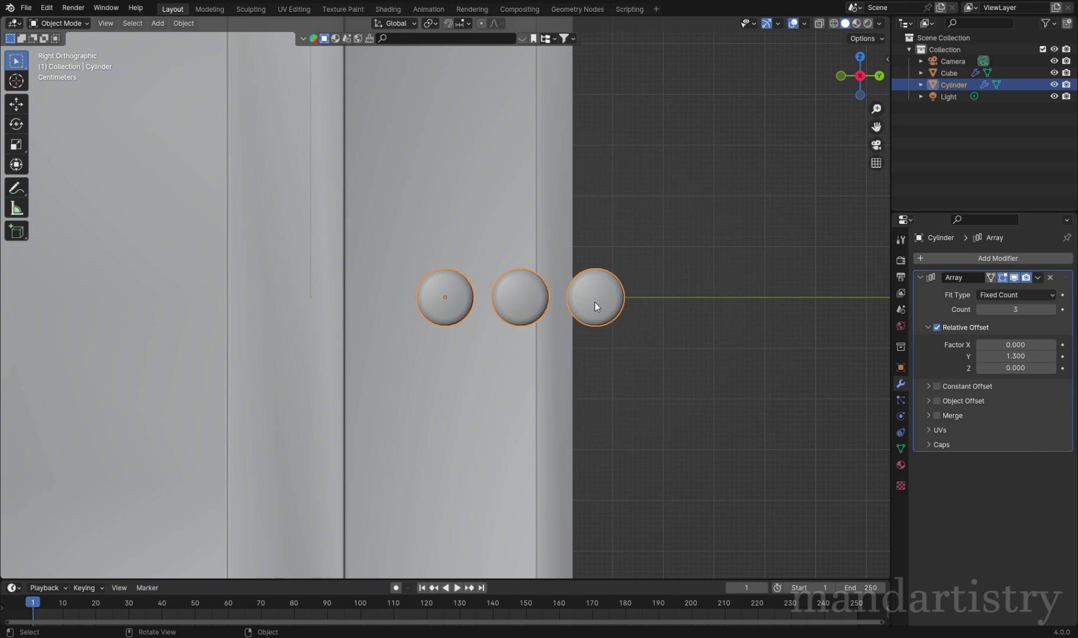
pyautogui.scroll(-4, 594, 303)
pyautogui.press('g')
pyautogui.click(625, 260)
pyautogui.press('s')
pyautogui.click(670, 302)
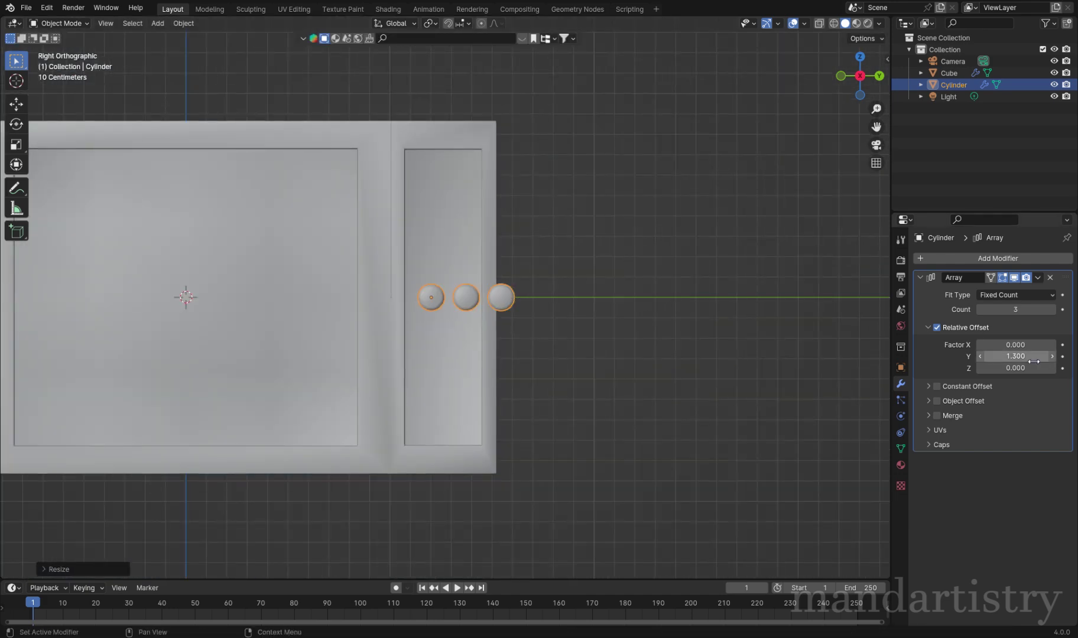
pyautogui.press('g')
pyautogui.press('y')
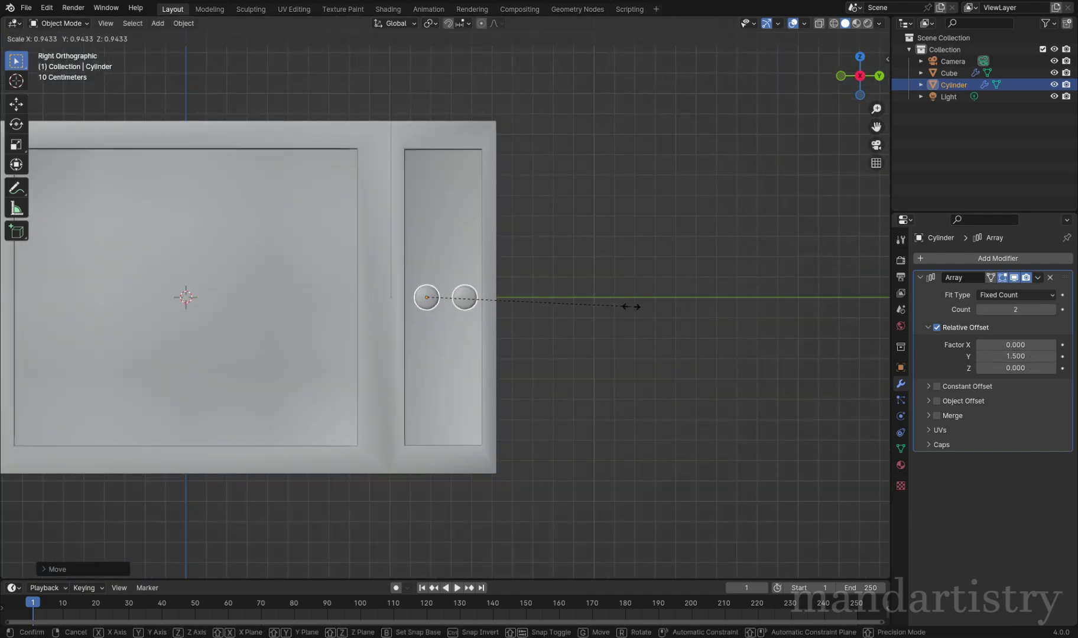
pyautogui.click(621, 307)
# Step: Add a second Array modifier with 2 copies and relative offsets of 1.5 on X and 0 on Y for another button row
pyautogui.moveTo(620, 306)
pyautogui.mouseDown(button='middle')
pyautogui.moveTo(686, 314)
pyautogui.moveTo(615, 325)
pyautogui.mouseUp(button='middle')
pyautogui.click(950, 259)
pyautogui.click(954, 263)
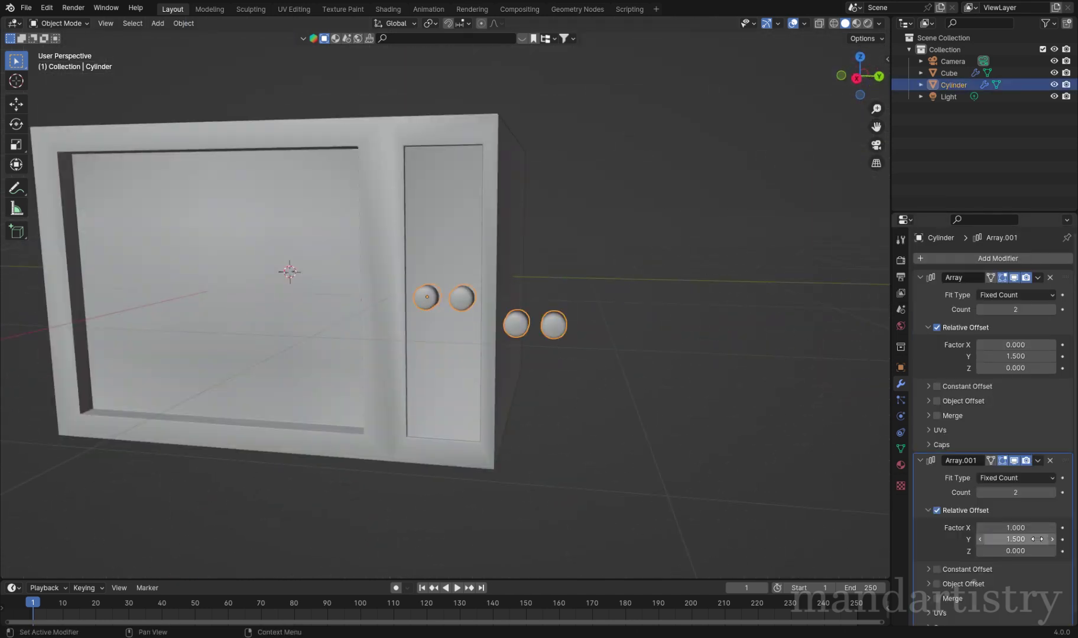
pyautogui.moveTo(652, 371); pyautogui.dragTo(501, 284, button='middle')
pyautogui.click(453, 313)
pyautogui.scroll(5, 452, 314)
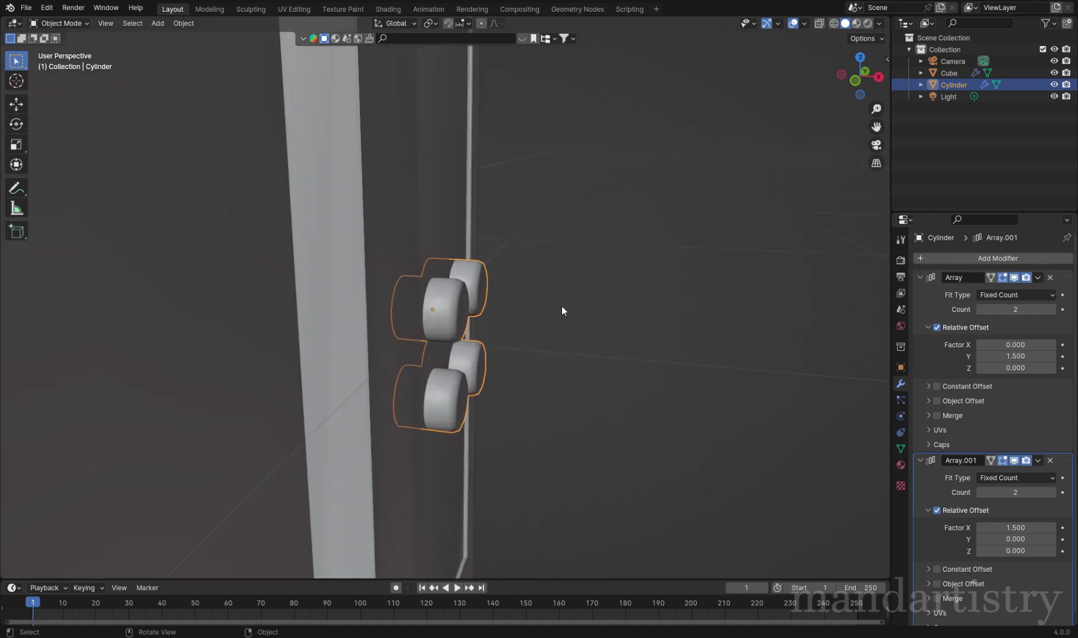
# Step: Adjust the four buttons' depth in the panel along the X axis and apply both Array modifiers
pyautogui.moveTo(562, 307); pyautogui.dragTo(594, 344, button='middle')
pyautogui.press('g')
pyautogui.press('x')
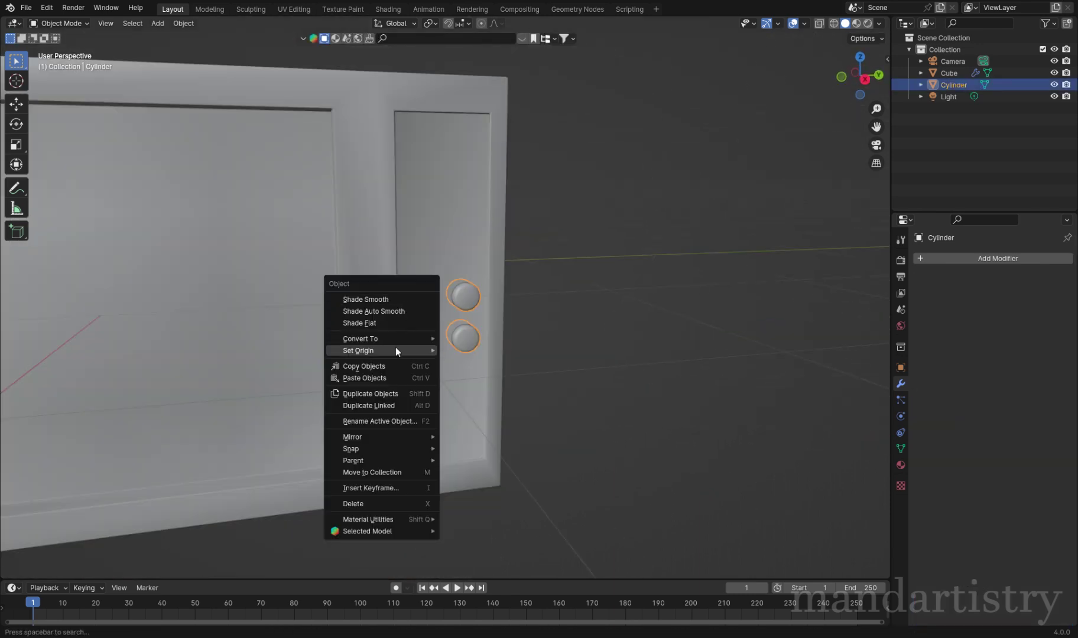
# Step: Snap the 3D cursor to the centre of the four buttons and add a mesh cube there
pyautogui.hotkey('shift', 's')
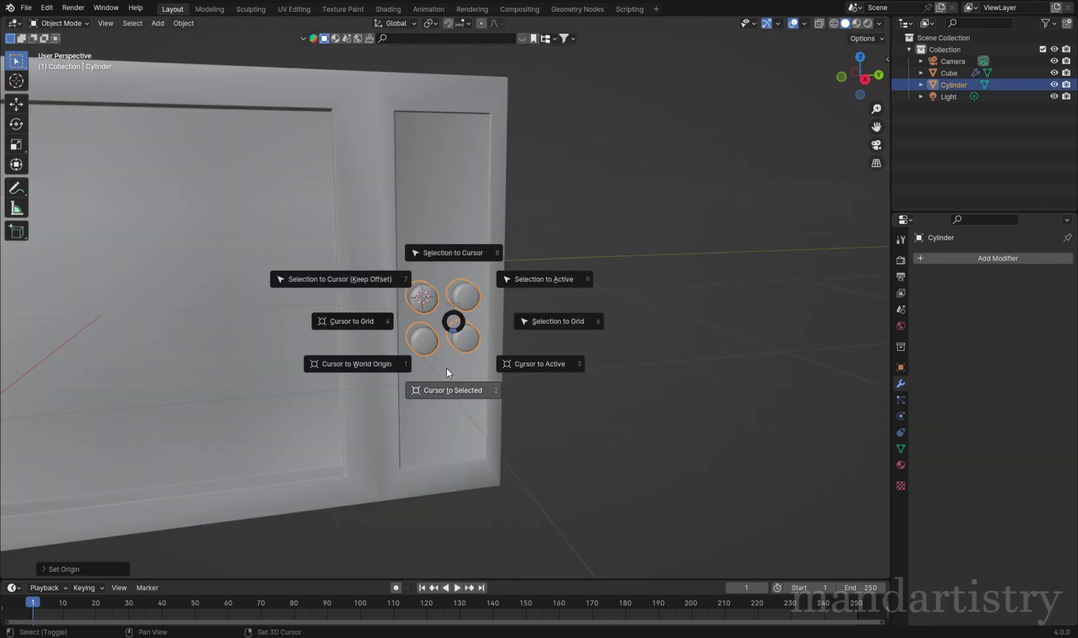
pyautogui.scroll(-5, 506, 290)
pyautogui.hotkey('shift', 'a')
pyautogui.moveTo(499, 281)
pyautogui.click(547, 290)
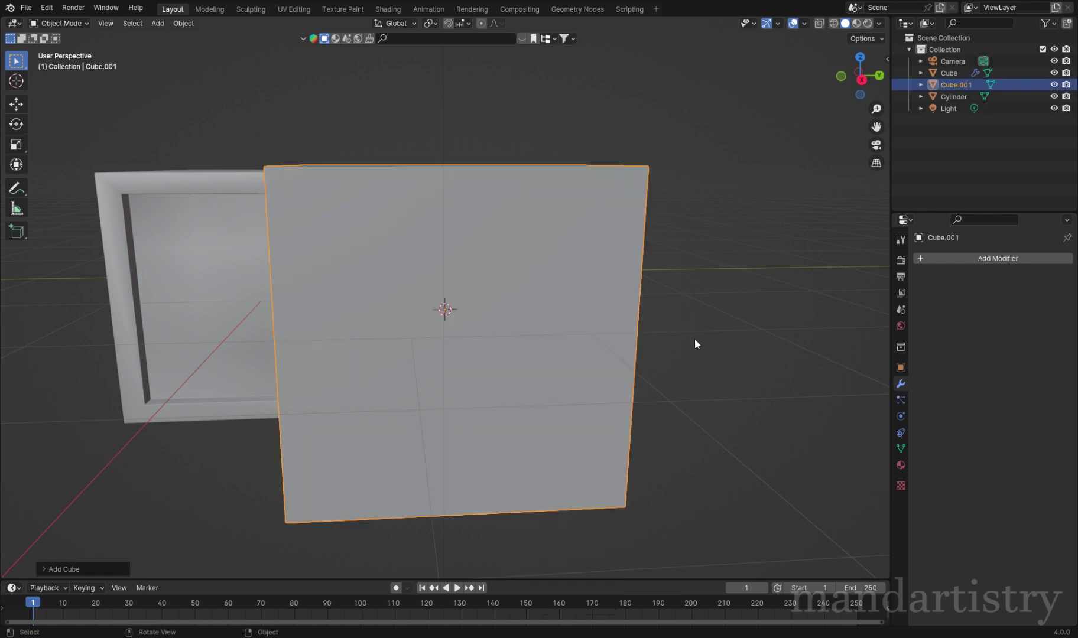
# Step: Scale the cube into a wide bar spanning the control panel and place it below the four buttons along Z
pyautogui.press('s')
pyautogui.click(474, 308)
pyautogui.scroll(5, 514, 344)
pyautogui.press('g')
pyautogui.press('z')
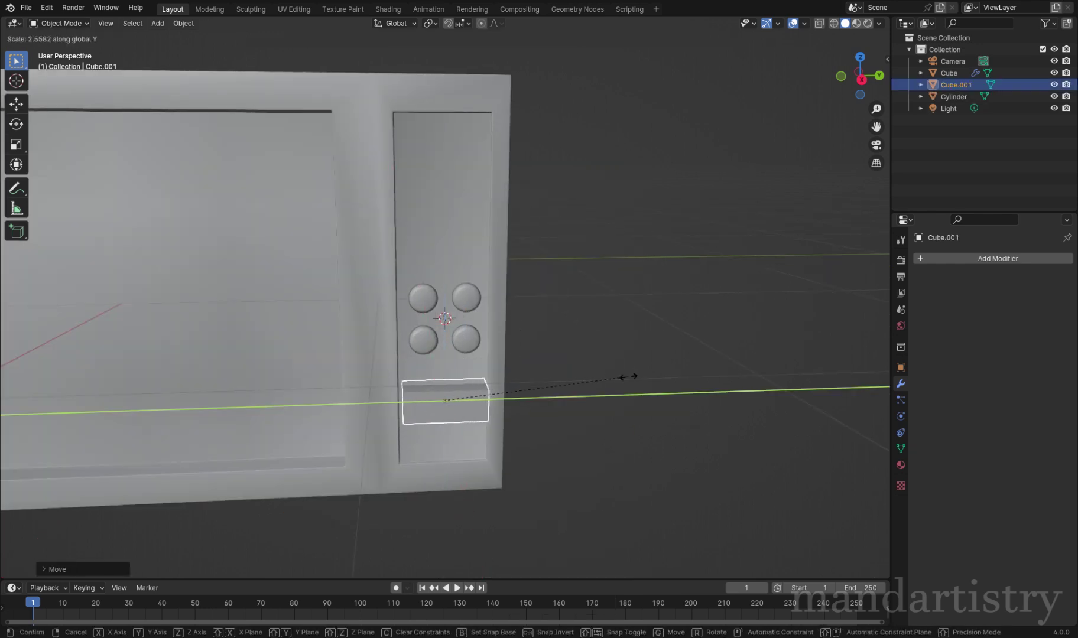
pyautogui.click(663, 382)
# Step: Move the wide bar along the X axis so it sits just in front of the control panel surface
pyautogui.moveTo(384, 502); pyautogui.dragTo(662, 463, button='middle')
pyautogui.scroll(3, 662, 464)
pyautogui.press('g')
pyautogui.press('y')
pyautogui.press('x')
pyautogui.click(594, 438)
pyautogui.scroll(-4, 606, 441)
pyautogui.moveTo(606, 440); pyautogui.dragTo(438, 422, button='middle')
pyautogui.scroll(3, 438, 423)
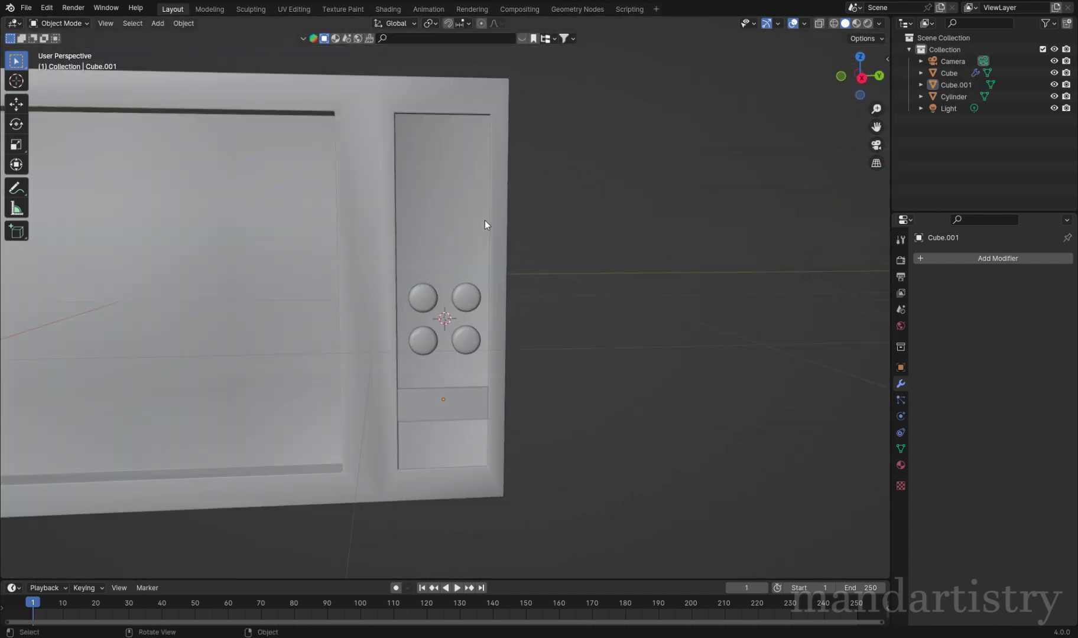
# Step: Duplicate the group of four buttons and move the copy up along the Z axis by about 0.38 m
pyautogui.hotkey('shift', 'd')
pyautogui.press('z')
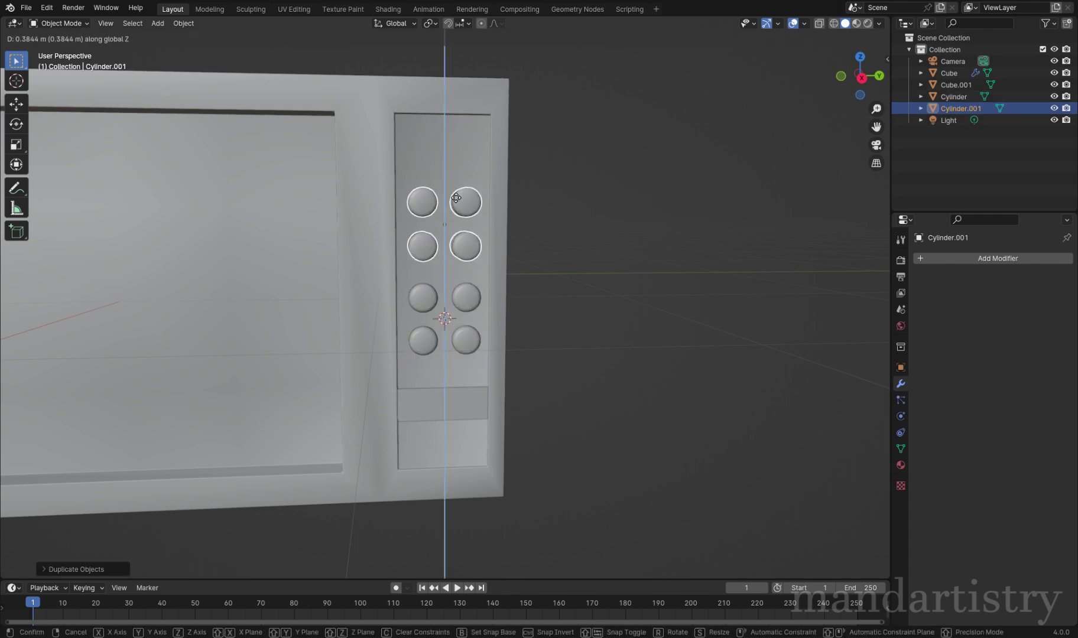
pyautogui.click(449, 195)
# Step: In wireframe right view, delete three of the duplicated buttons, keeping only the upper one nearest the screen
pyautogui.press('Tab')
pyautogui.hotkey('shift', 'z')
pyautogui.press('KP_5')
pyautogui.press('KP_3')
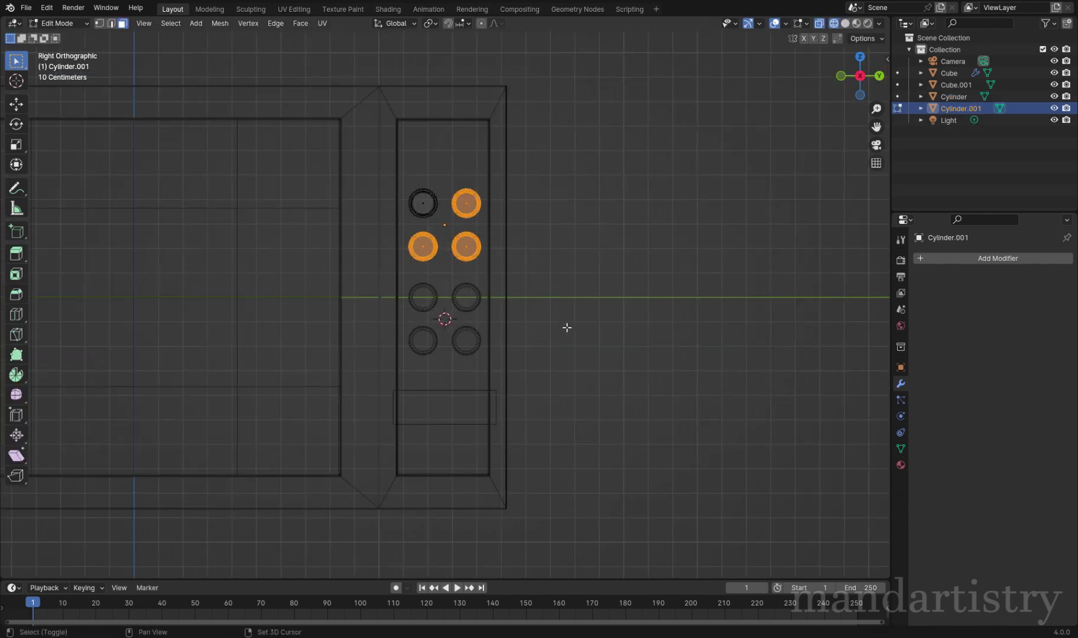
pyautogui.scroll(2, 567, 328)
pyautogui.press('x')
# Step: Leave mesh editing and set the remaining duplicated button's origin to its own geometry
pyautogui.press('Tab')
pyautogui.rightClick(420, 184)
pyautogui.click(453, 174)
pyautogui.rightClick(453, 173)
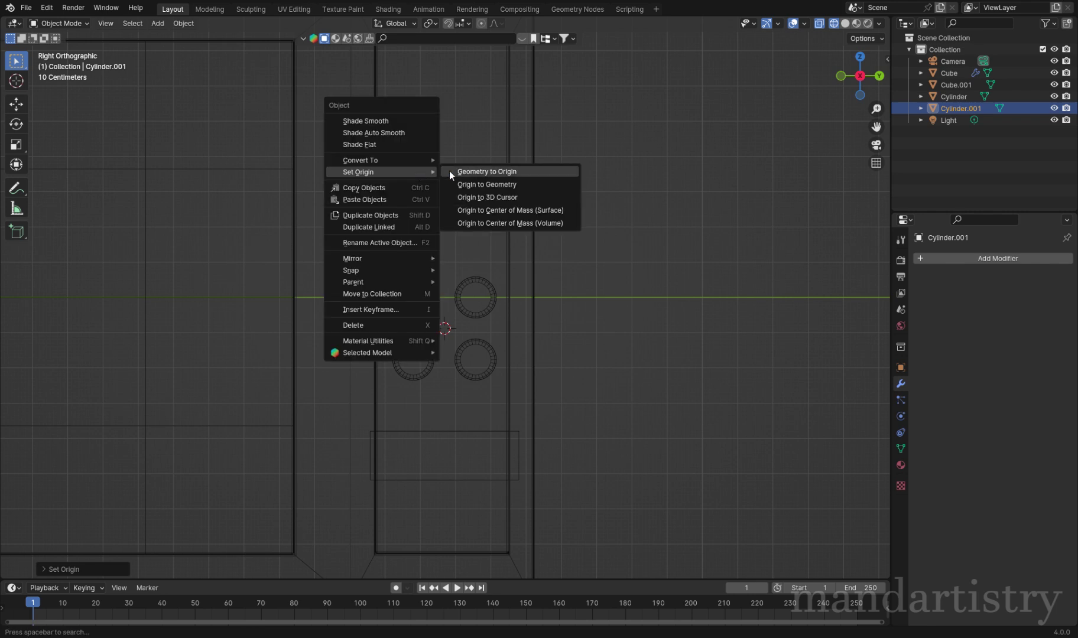
pyautogui.click(466, 171)
pyautogui.click(465, 294)
# Step: Centre the single button across the control panel by setting its Y location to 1.2684 m
pyautogui.press('n')
pyautogui.press('g')
pyautogui.press('y')
pyautogui.rightClick(528, 289)
pyautogui.doubleClick(807, 95)
pyautogui.click(426, 152)
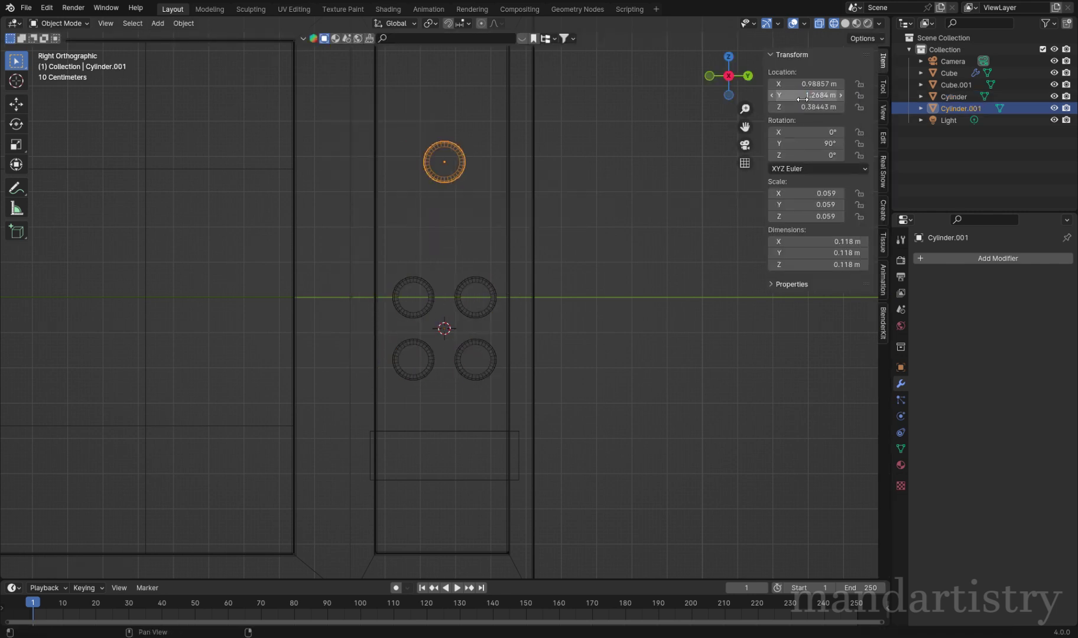
# Step: In solid shading, enlarge the single button to a uniform scale of about 0.108 to make a large knob
pyautogui.hotkey('shift', 'z')
pyautogui.press('s')
pyautogui.click(685, 297)
pyautogui.scroll(-3, 609, 258)
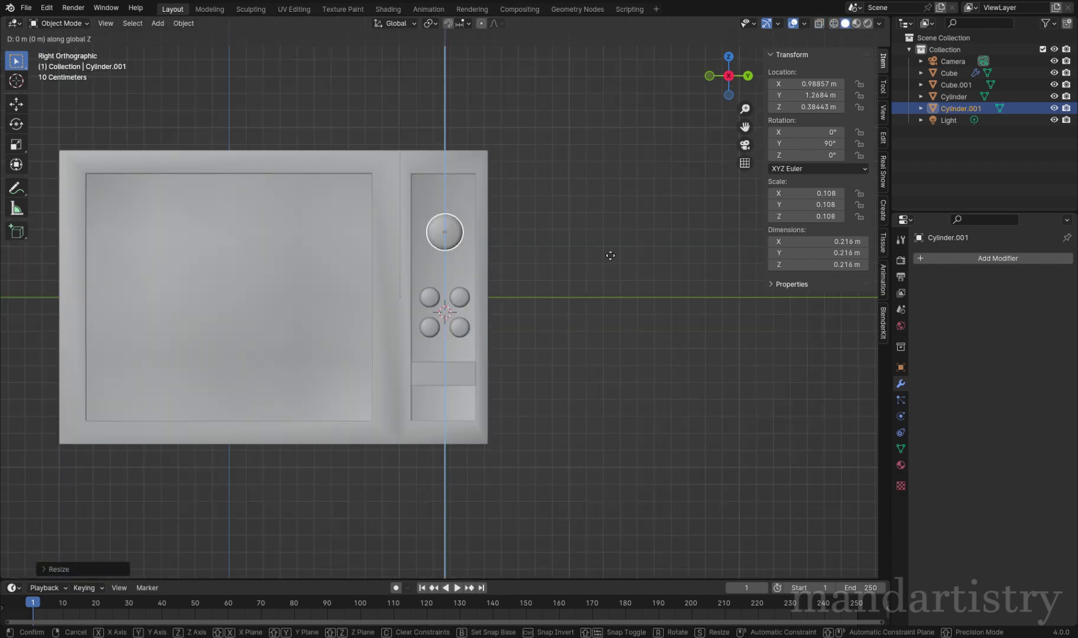
# Step: Raise the large knob along Z and add a duplicate below it at a Z location of about 0.23 m
pyautogui.hotkey('shift', 'd')
pyautogui.press('z')
pyautogui.click(577, 296)
pyautogui.scroll(-3, 505, 248)
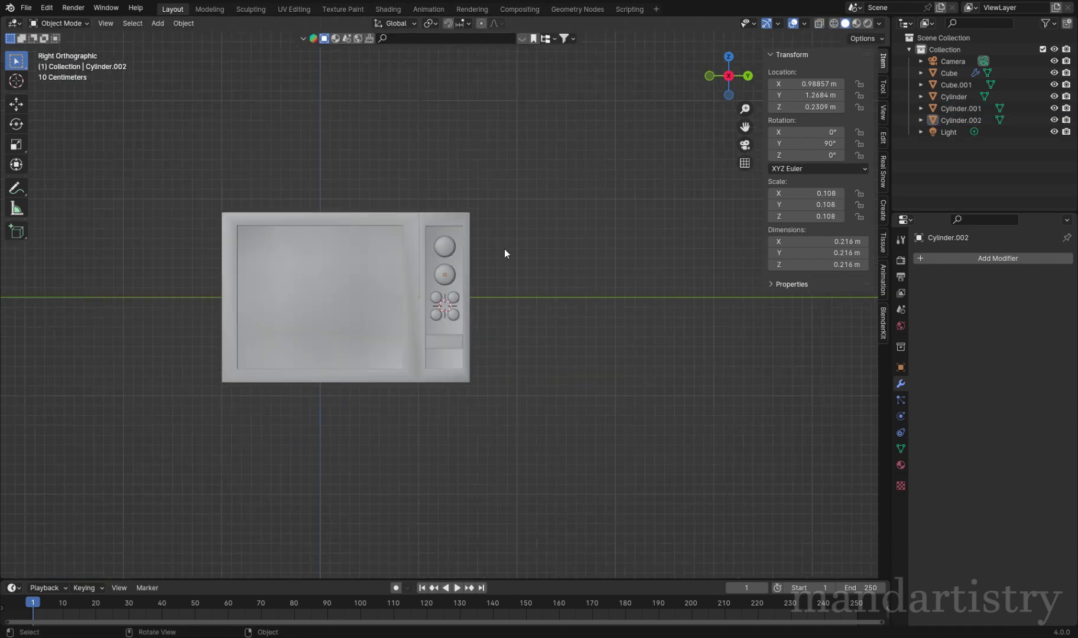
# Step: Move the group of four small buttons down along the Z axis over the wide bar
pyautogui.scroll(5, 450, 289)
pyautogui.click(471, 335)
pyautogui.press('g')
pyautogui.press('z')
pyautogui.click(471, 358)
# Step: Scale the wide bar without changing X into a square plate behind the four buttons, with Y scale 0.211 and Z scale 0.210
pyautogui.moveTo(426, 401); pyautogui.dragTo(532, 333, button='middle')
pyautogui.scroll(5, 533, 333)
pyautogui.click(476, 413)
pyautogui.press('s')
pyautogui.hotkey('shift', 'x')
pyautogui.click(700, 337)
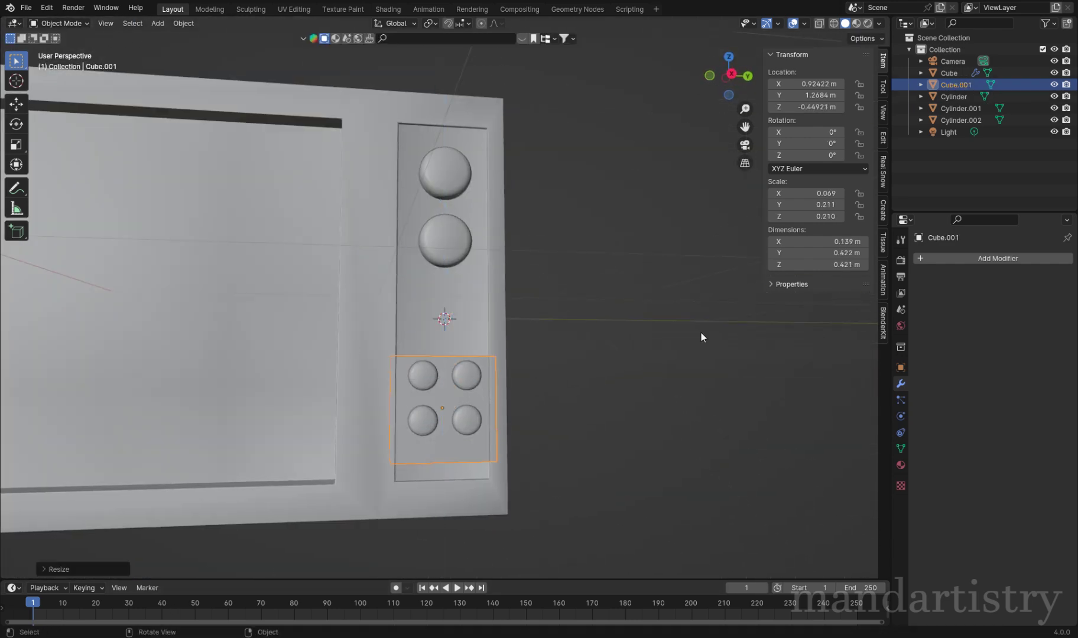
# Step: Move the square plate along Z to about -0.405 m and shift the four small buttons along Z to centre them on it
pyautogui.press('KP_3')
pyautogui.press('g')
pyautogui.press('z')
pyautogui.click(700, 367)
pyautogui.click(464, 410)
pyautogui.press('g')
pyautogui.press('z')
pyautogui.click(525, 364)
# Step: Move the square plate along X to 0.92861 m and adjust its width along the Y axis to fit the panel recess
pyautogui.moveTo(525, 364); pyautogui.dragTo(452, 380, button='middle')
pyautogui.scroll(5, 535, 372)
pyautogui.press('g')
pyautogui.press('x')
pyautogui.click(568, 372)
pyautogui.press('y')
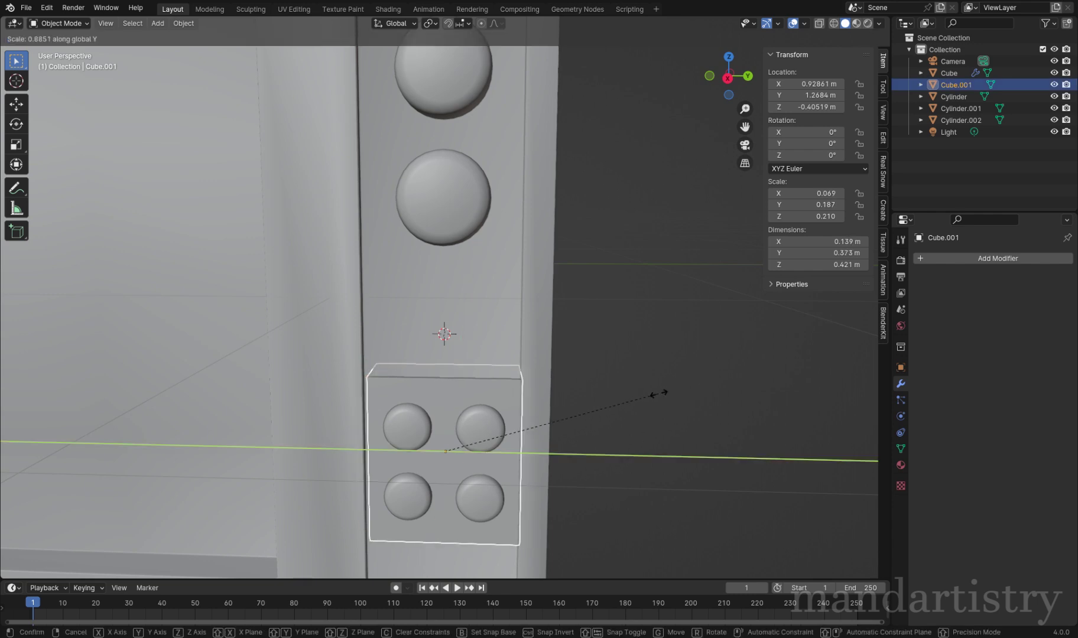
pyautogui.click(667, 390)
# Step: Duplicate the square plate and move the copy up along Z behind the two large knobs
pyautogui.press('KP_3')
pyautogui.hotkey('shift', 'd')
pyautogui.press('z')
pyautogui.click(608, 191)
# Step: Stretch the copied upper plate along the Z axis to a scale of 0.331 behind both large knobs
pyautogui.press('g')
pyautogui.press('z')
pyautogui.press('Escape')
pyautogui.press('s')
pyautogui.press('z')
pyautogui.press('Return')
# Step: Move the upper plate together with both large knobs down along Z, placing the plate at about 0.322 m
pyautogui.keyDown('shift'); pyautogui.click(428, 249); pyautogui.keyUp('shift')
pyautogui.press('g')
pyautogui.press('z')
pyautogui.press('Escape')
pyautogui.keyDown('shift'); pyautogui.click(458, 177); pyautogui.keyUp('shift')
pyautogui.press('g')
pyautogui.press('z')
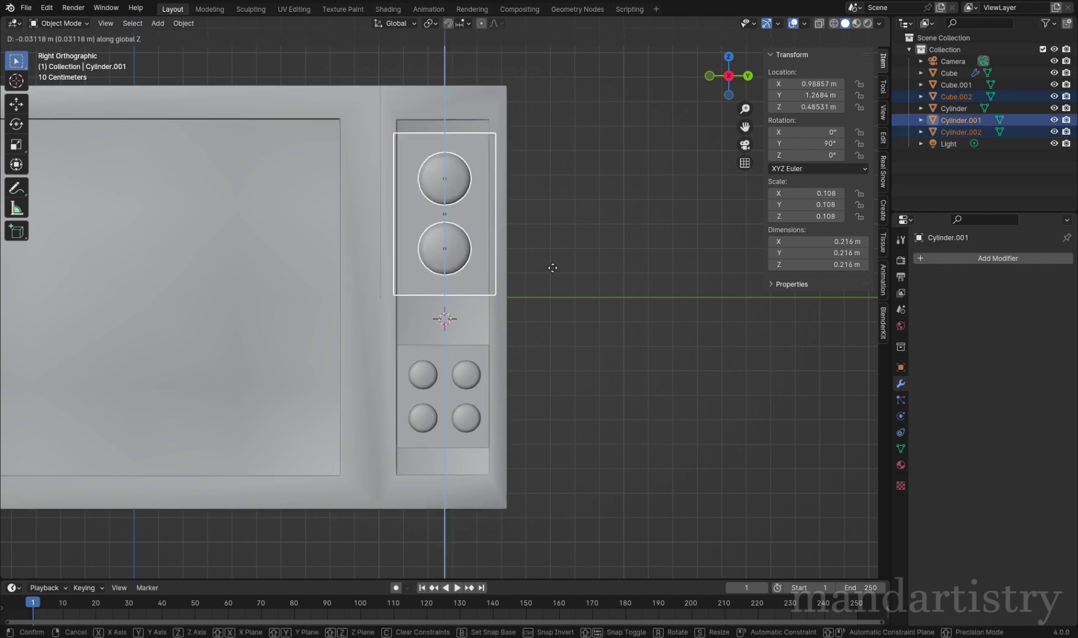
pyautogui.press('Escape')
# Step: Shorten the upper plate along the Z axis to a scale of 0.290
pyautogui.moveTo(556, 309); pyautogui.dragTo(609, 263, button='middle')
pyautogui.press('z')
pyautogui.hotkey('ctrl', 'z')
pyautogui.hotkey('ctrl', 'z')
pyautogui.press('KP_3')
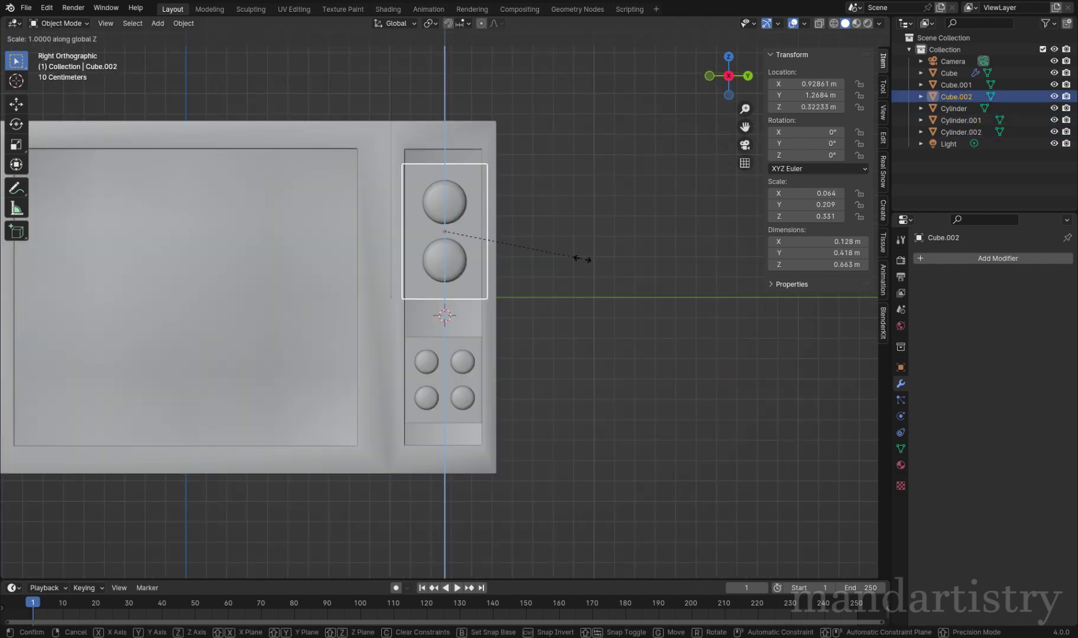
# Step: Shorten the lower plate to a Z scale of 0.169 and move it with its four small buttons down about 0.1 m
pyautogui.click(410, 383)
pyautogui.keyDown('shift'); pyautogui.click(464, 381); pyautogui.keyUp('shift')
pyautogui.press('g')
pyautogui.press('z')
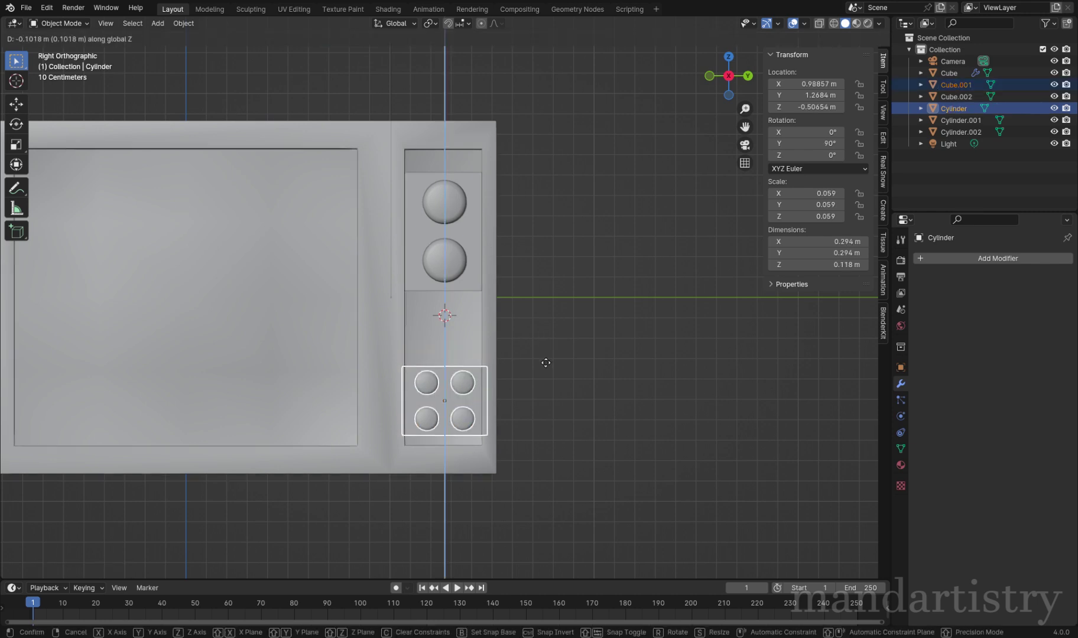
pyautogui.click(543, 365)
# Step: In the appliance body's mesh, move the recessed control panel face along the X axis behind the plates
pyautogui.moveTo(543, 365); pyautogui.dragTo(595, 367, button='middle')
pyautogui.scroll(3, 595, 367)
pyautogui.click(468, 336)
pyautogui.press('Tab')
pyautogui.press('g')
pyautogui.press('x')
pyautogui.click(532, 321)
pyautogui.press('Tab')
pyautogui.moveTo(532, 320); pyautogui.dragTo(530, 331, button='middle')
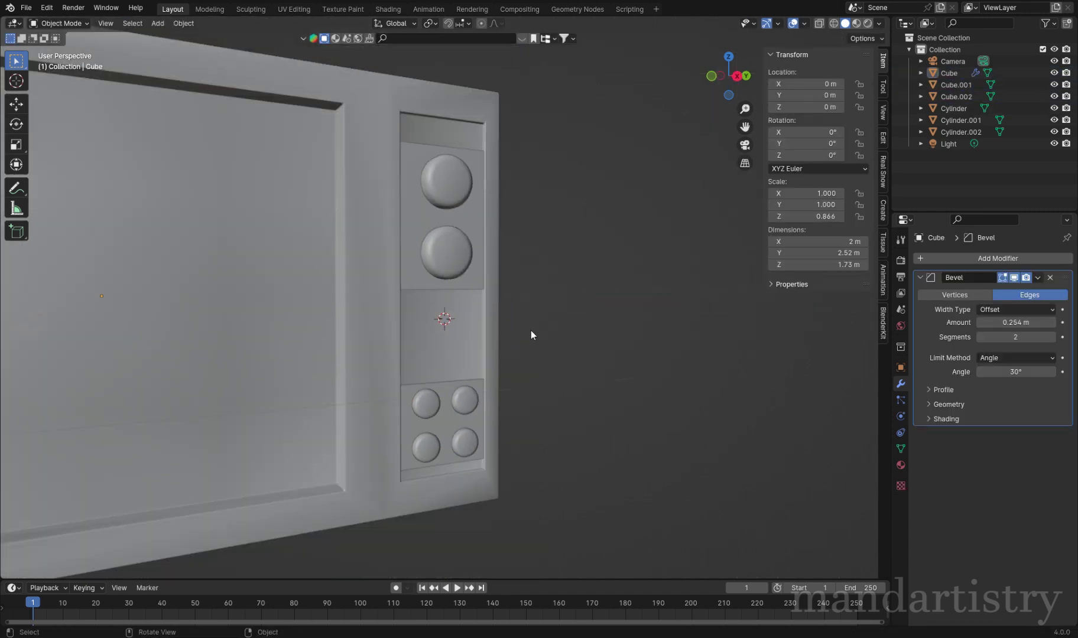
# Step: In right view, duplicate the lower plate and move the copy up along Z to -0.16209 m between the two plates
pyautogui.scroll(3, 483, 315)
pyautogui.press('KP_3')
pyautogui.click(500, 440)
pyautogui.hotkey('shift', 'd')
pyautogui.press('z')
pyautogui.click(524, 316)
pyautogui.press('KP_5')
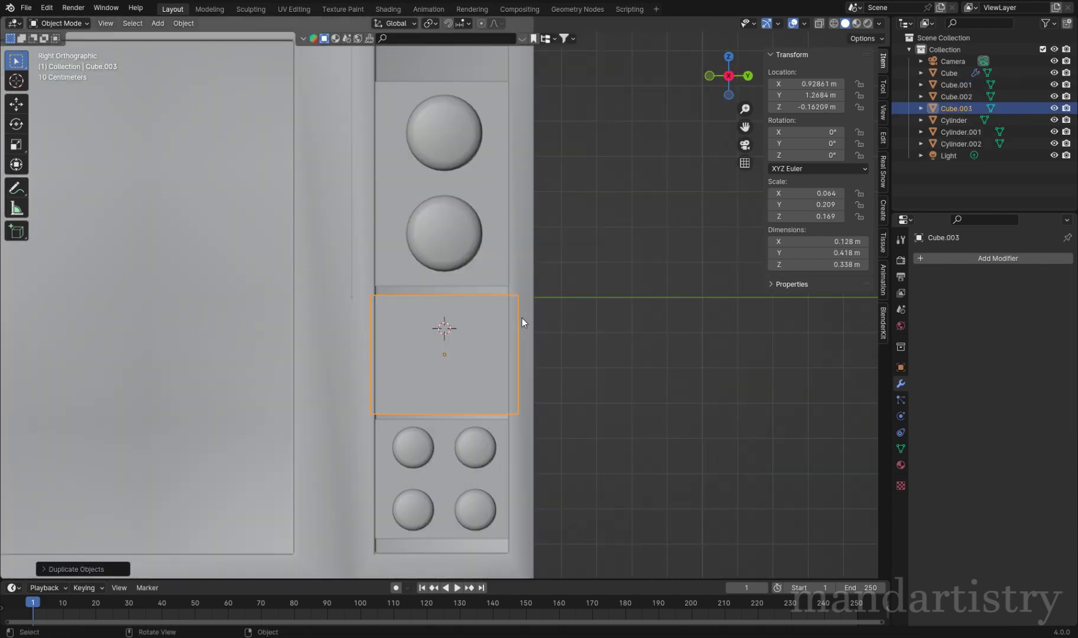
# Step: Add six evenly spaced horizontal loop cuts to the middle plate
pyautogui.press('Tab')
pyautogui.hotkey('ctrl', 'r')
pyautogui.click(525, 378)
pyautogui.rightClick(544, 362)
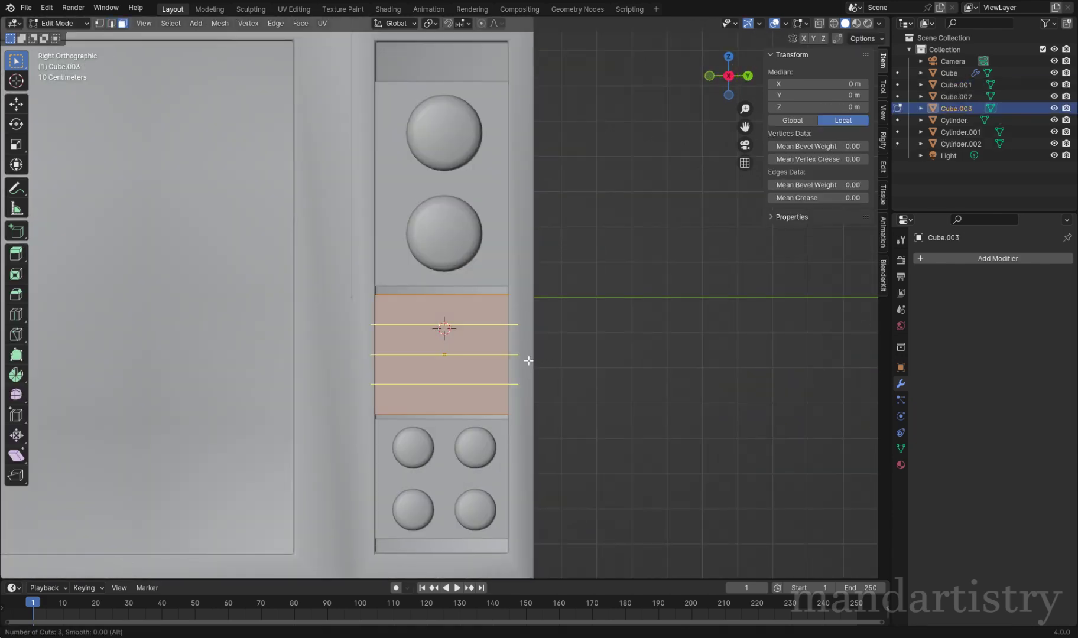
# Step: Extrude alternate horizontal strips on the front of the middle plate to form stepped ledges
pyautogui.click(122, 23)
pyautogui.moveTo(444, 319); pyautogui.dragTo(505, 258, button='middle')
pyautogui.press('e')
pyautogui.click(600, 351)
pyautogui.hotkey('alt', 'a')
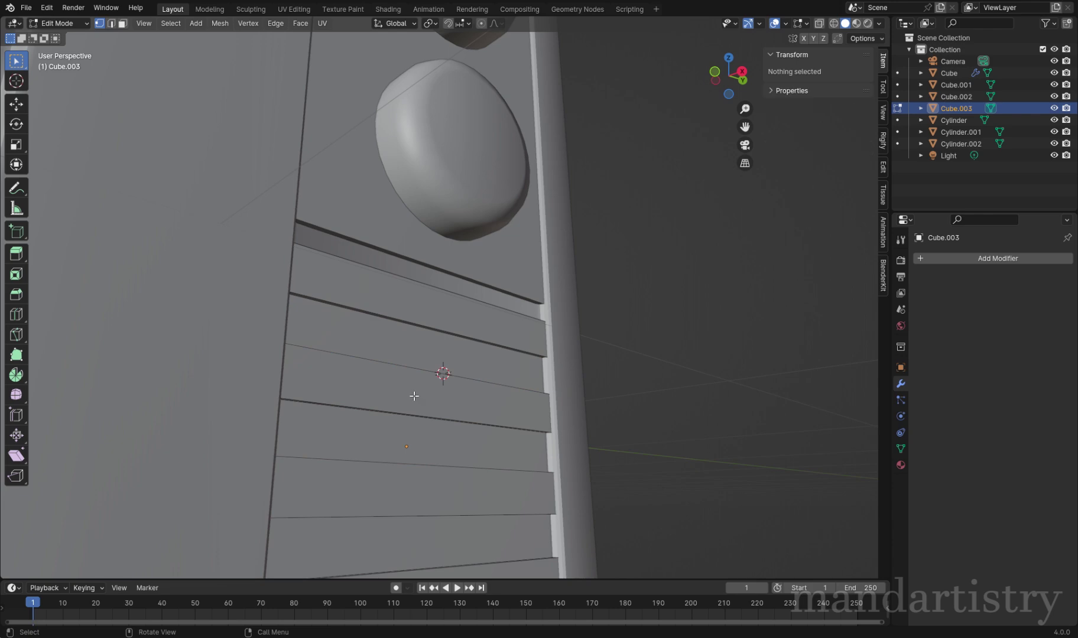
# Step: Select every other horizontal ledge edge on the middle plate and move the edges along X to form slanted vent slats
pyautogui.press('1')
pyautogui.hotkey('alt', 'z')
pyautogui.click(111, 23)
pyautogui.click(378, 315)
pyautogui.keyDown('shift'); pyautogui.click(338, 385); pyautogui.keyUp('shift')
pyautogui.moveTo(344, 387); pyautogui.dragTo(353, 401, button='middle')
pyautogui.keyDown('shift'); pyautogui.click(297, 523); pyautogui.keyUp('shift')
pyautogui.moveTo(296, 523)
pyautogui.mouseDown(button='middle')
pyautogui.moveTo(359, 520)
pyautogui.moveTo(380, 385)
pyautogui.mouseUp(button='middle')
pyautogui.press('z')
pyautogui.click(483, 388)
pyautogui.moveTo(483, 389); pyautogui.dragTo(589, 392, button='middle')
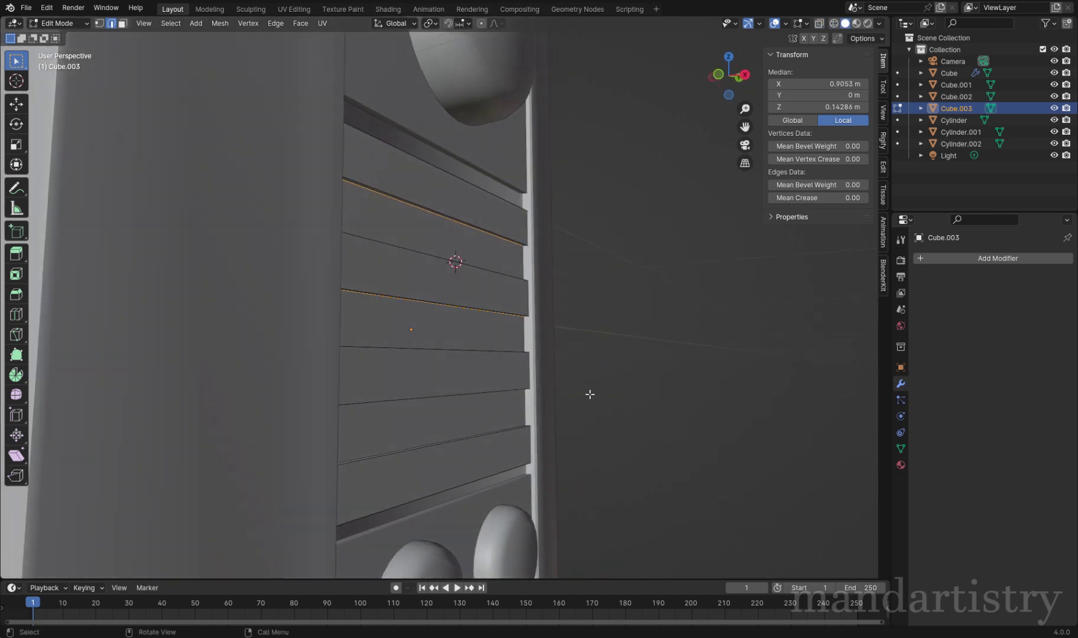
pyautogui.press('g')
pyautogui.press('x')
pyautogui.click(619, 402)
pyautogui.press('Tab')
# Step: Move the upper plate and its two large knobs up along Z, placing the upper knob at 0.52796 m
pyautogui.scroll(-3, 459, 392)
pyautogui.moveTo(459, 392); pyautogui.dragTo(532, 345, button='middle')
pyautogui.press('KP_3')
pyautogui.scroll(4, 498, 303)
pyautogui.click(467, 254)
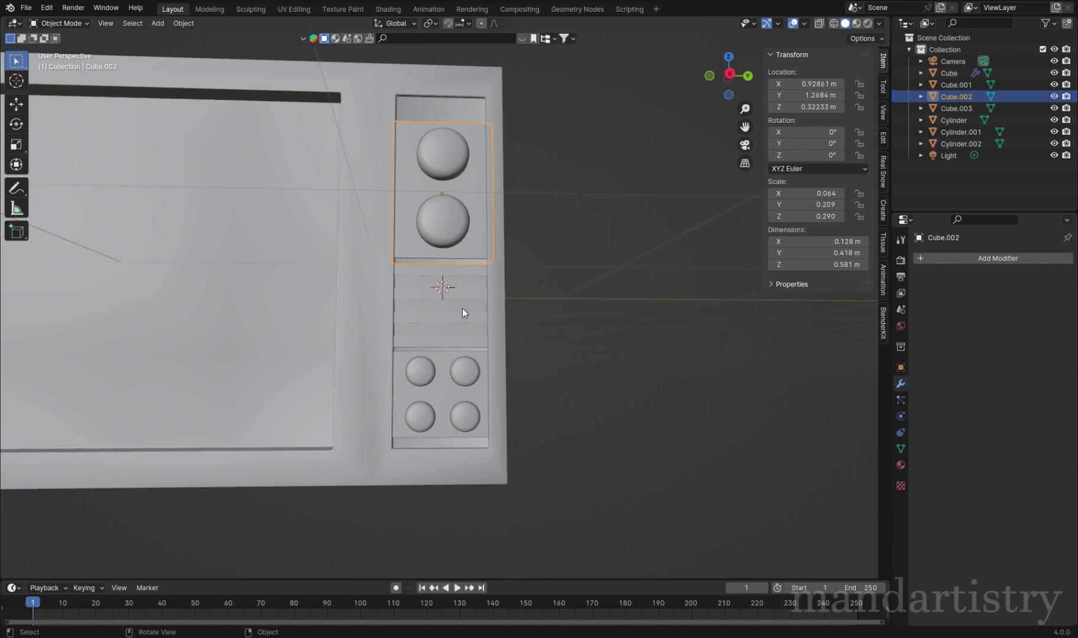
pyautogui.keyDown('shift'); pyautogui.click(442, 223); pyautogui.keyUp('shift')
pyautogui.keyDown('shift'); pyautogui.click(442, 151); pyautogui.keyUp('shift')
pyautogui.press('g')
pyautogui.click(492, 202)
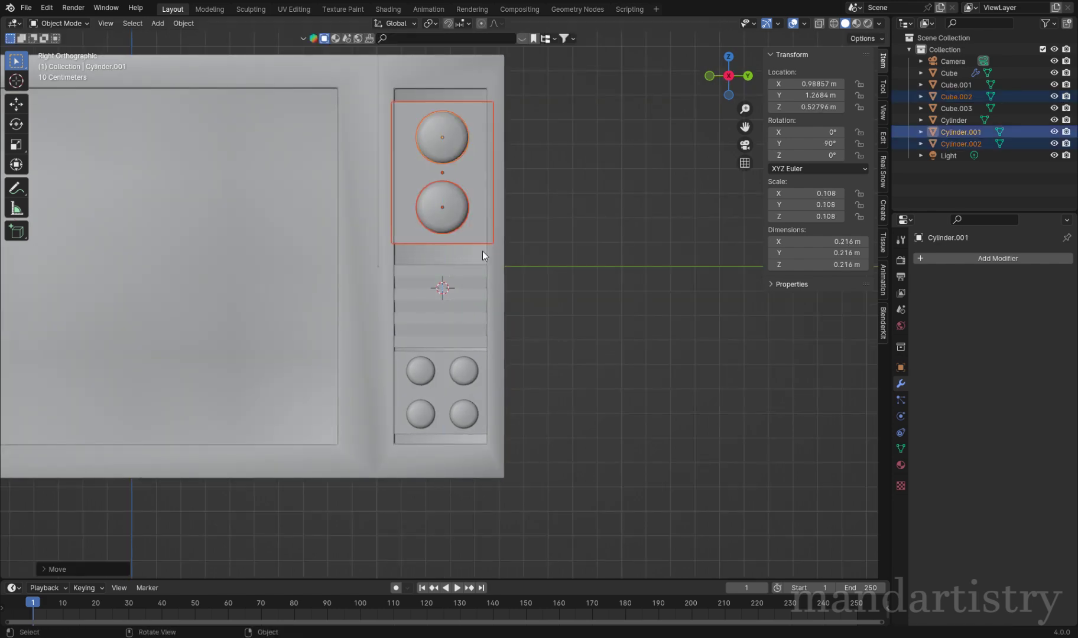
# Step: Move the slatted middle plate up along Z to -0.12357 m
pyautogui.click(484, 304)
pyautogui.press('g')
pyautogui.click(518, 216)
pyautogui.moveTo(518, 216); pyautogui.dragTo(438, 380, button='middle')
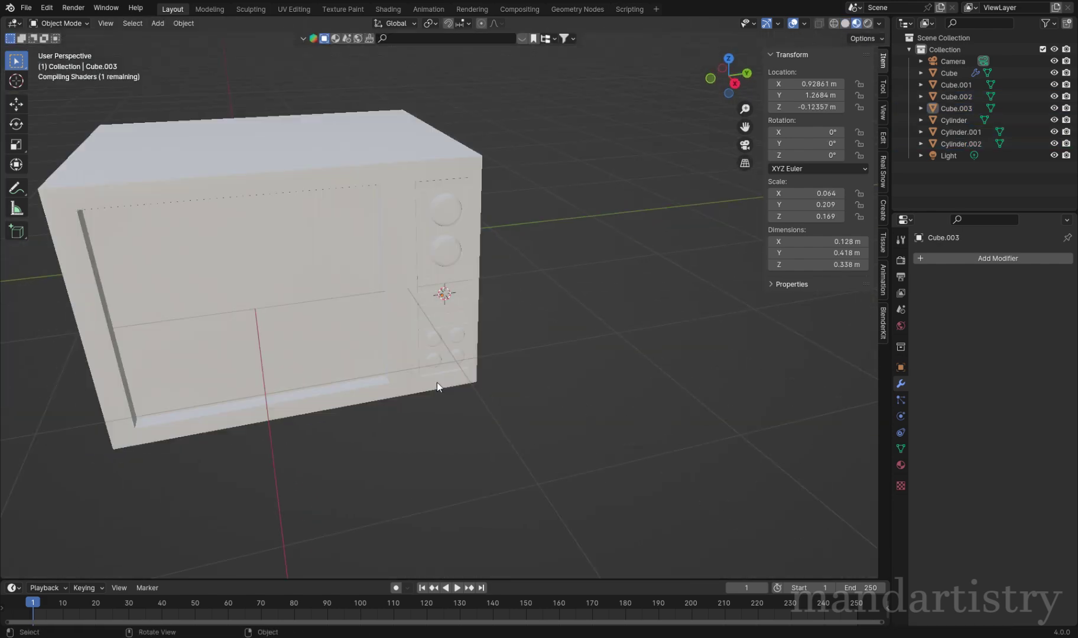
# Step: Select the outer edges of the appliance body in edit mode and try a first bevel on them
pyautogui.click(438, 385)
pyautogui.press('Tab')
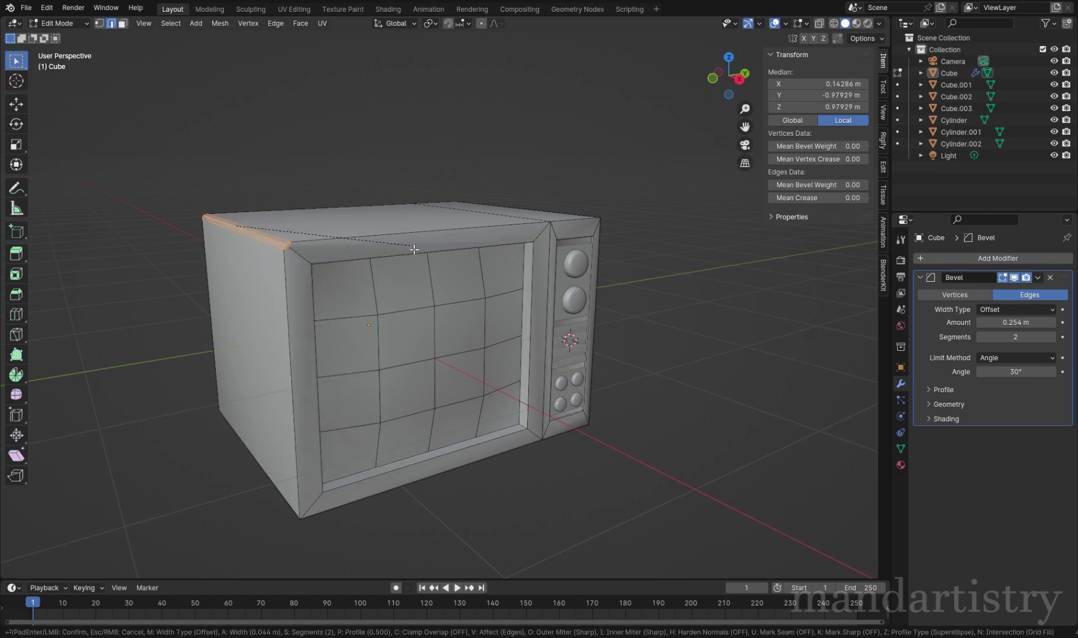
pyautogui.rightClick(418, 247)
pyautogui.moveTo(417, 248); pyautogui.dragTo(302, 391, button='middle')
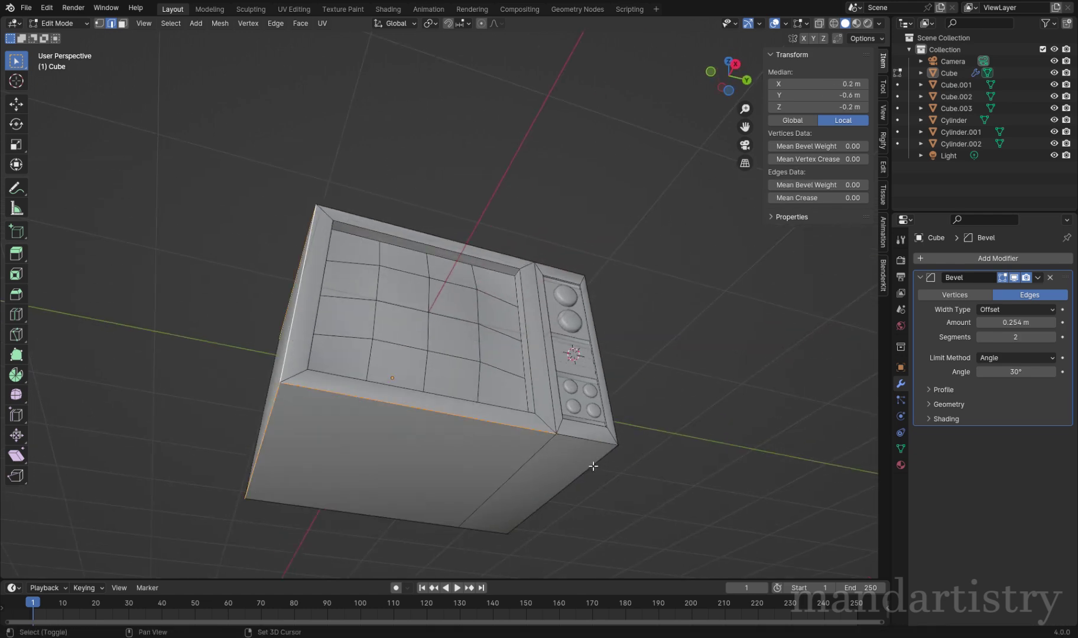
pyautogui.moveTo(586, 463); pyautogui.dragTo(555, 438, button='middle')
pyautogui.moveTo(594, 360); pyautogui.dragTo(509, 258, button='middle')
pyautogui.keyDown('shift'); pyautogui.click(509, 258); pyautogui.keyUp('shift')
pyautogui.moveTo(661, 292); pyautogui.dragTo(440, 358, button='middle')
pyautogui.keyDown('shift'); pyautogui.click(439, 359); pyautogui.keyUp('shift')
pyautogui.moveTo(706, 392); pyautogui.dragTo(599, 368, button='middle')
pyautogui.hotkey('ctrl', 'b')
pyautogui.click(646, 402)
# Step: Try bevelling the body's outer edges with three segments and a width of about 0.096 m
pyautogui.press('Tab')
pyautogui.press('Tab')
pyautogui.hotkey('ctrl', 'b')
pyautogui.rightClick(603, 378)
pyautogui.rightClick(597, 360)
pyautogui.press('Tab')
pyautogui.press('Tab')
pyautogui.hotkey('ctrl', 'b')
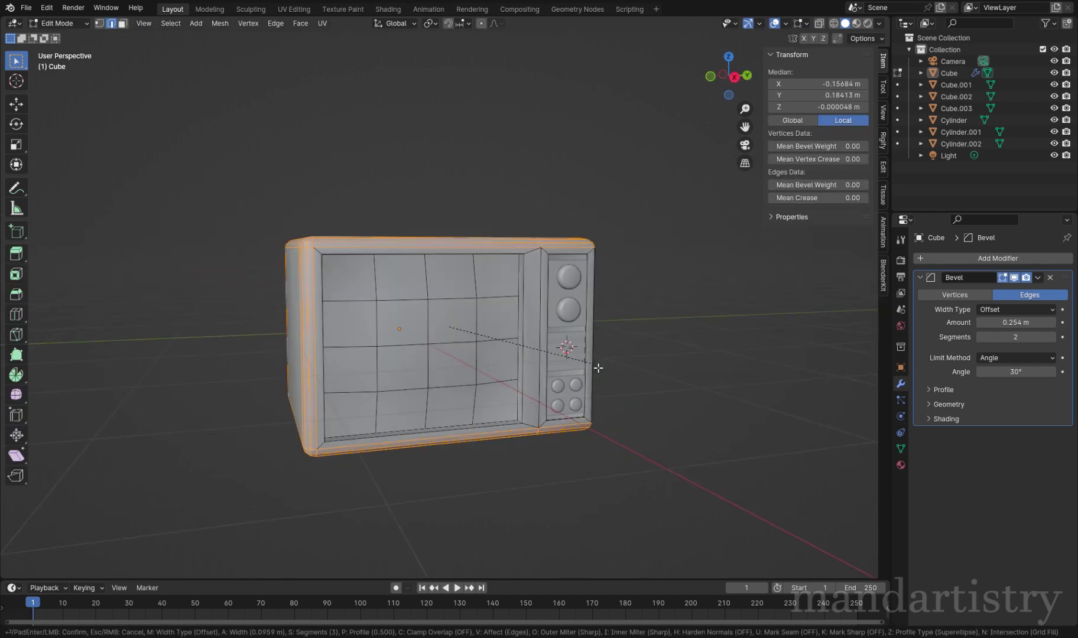
pyautogui.rightClick(594, 367)
# Step: Round all outer edges of the appliance body with a bevel
pyautogui.press('Tab')
pyautogui.moveTo(591, 371); pyautogui.dragTo(543, 523, button='middle')
pyautogui.press('Tab')
pyautogui.hotkey('ctrl', 'b')
pyautogui.press('Tab')
pyautogui.press('Tab')
pyautogui.press('Tab')
pyautogui.press('Tab')
# Step: Shift the control panel recess of the appliance body about -0.043 m along Y, away from the rounded outer edge
pyautogui.scroll(3, 480, 259)
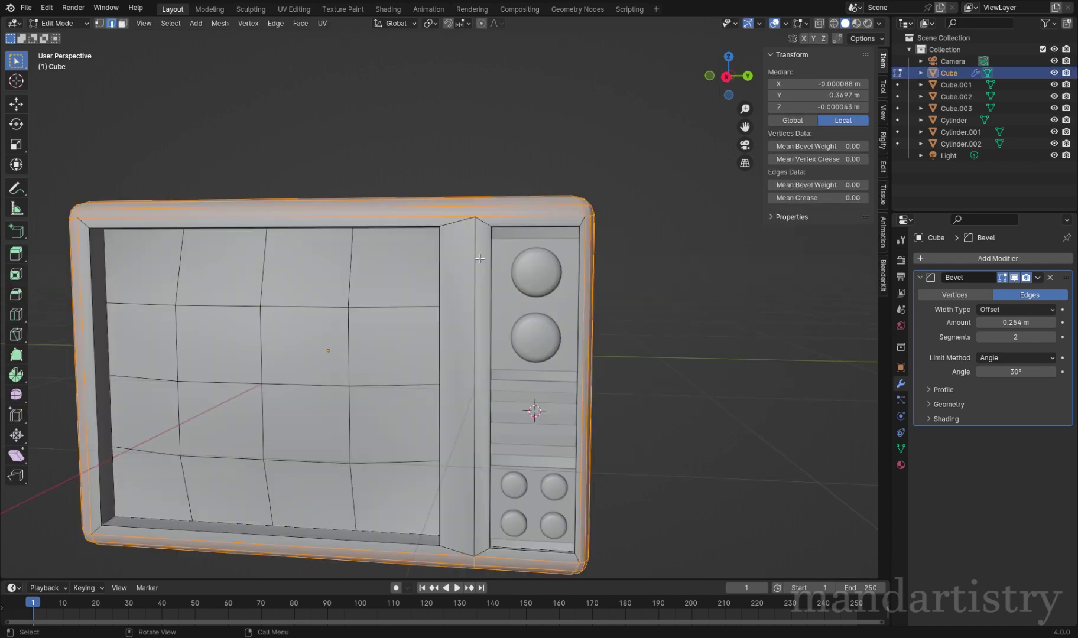
pyautogui.press('KP_3')
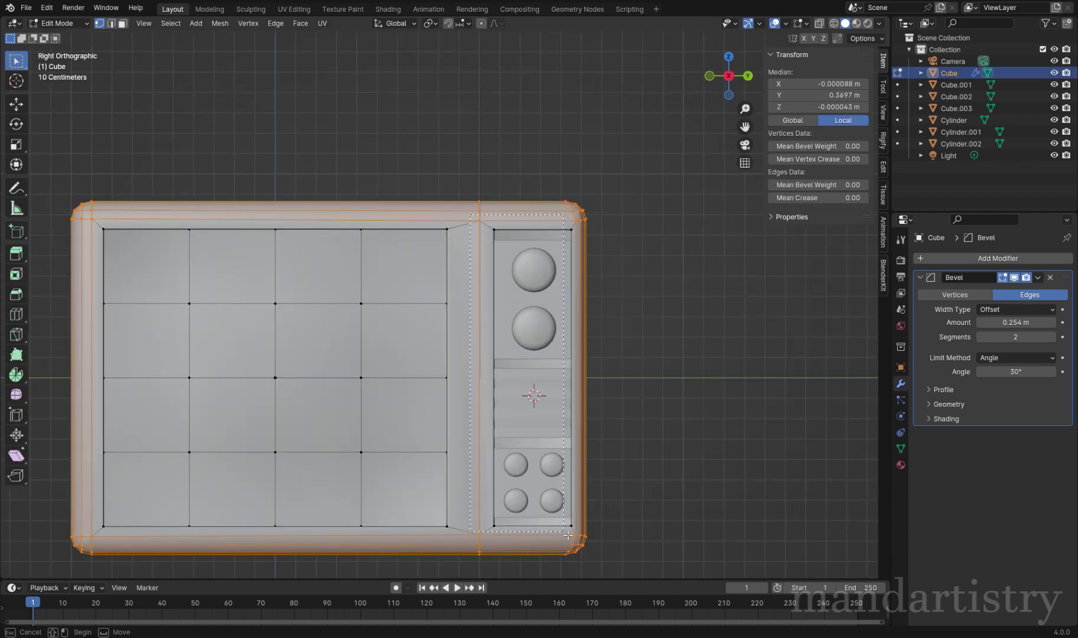
pyautogui.moveTo(473, 218); pyautogui.dragTo(488, 228)
pyautogui.moveTo(488, 228); pyautogui.dragTo(574, 493)
pyautogui.hotkey('alt', 'z')
pyautogui.moveTo(477, 220); pyautogui.dragTo(582, 535)
pyautogui.hotkey('alt', 'z')
pyautogui.press('g')
pyautogui.press('y')
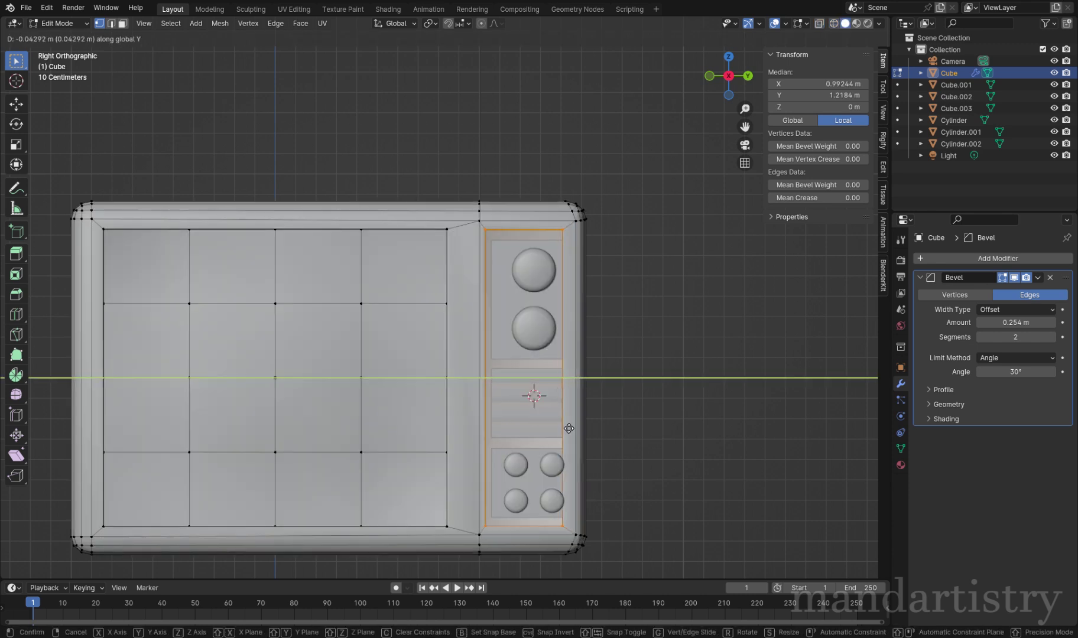
pyautogui.click(583, 430)
# Step: Move the three control panel plates with their knobs and buttons along Y so they fit inside the shifted recess
pyautogui.press('Tab')
pyautogui.click(509, 318)
pyautogui.keyDown('shift'); pyautogui.click(516, 462); pyautogui.keyUp('shift')
pyautogui.keyDown('shift'); pyautogui.click(533, 483); pyautogui.keyUp('shift')
pyautogui.press('g')
pyautogui.press('y')
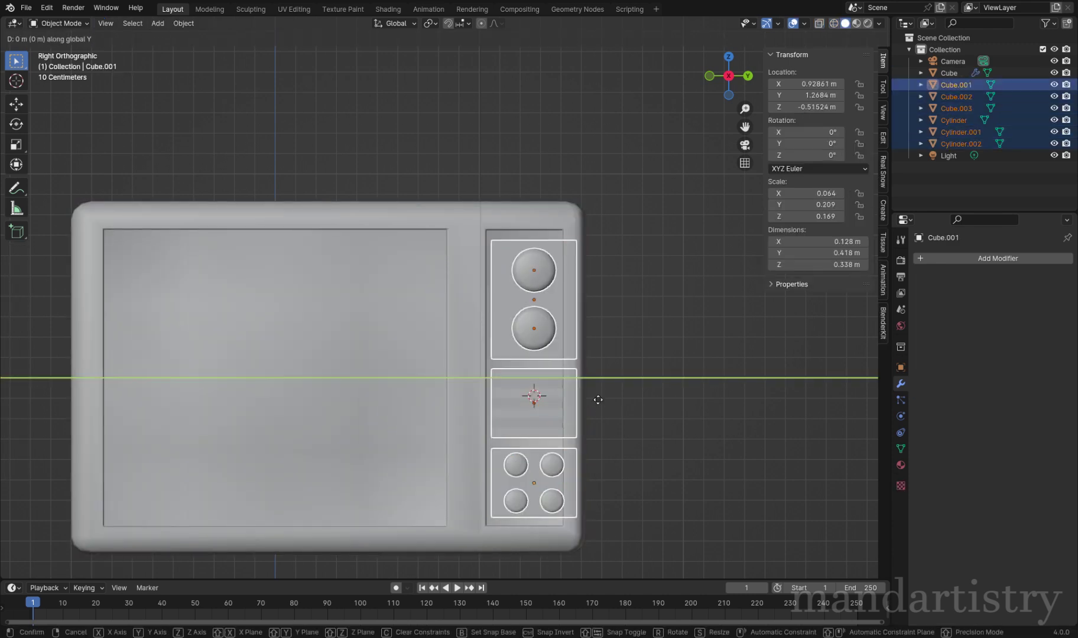
pyautogui.click(504, 382)
# Step: Move the four centre faces of the screen back along X to flatten the bulge
pyautogui.click(573, 398)
pyautogui.moveTo(573, 398); pyautogui.dragTo(517, 398, button='middle')
pyautogui.press('Tab')
pyautogui.moveTo(289, 290); pyautogui.dragTo(416, 408)
pyautogui.moveTo(416, 408); pyautogui.dragTo(367, 355, button='middle')
pyautogui.press('g')
pyautogui.press('x')
pyautogui.click(579, 385)
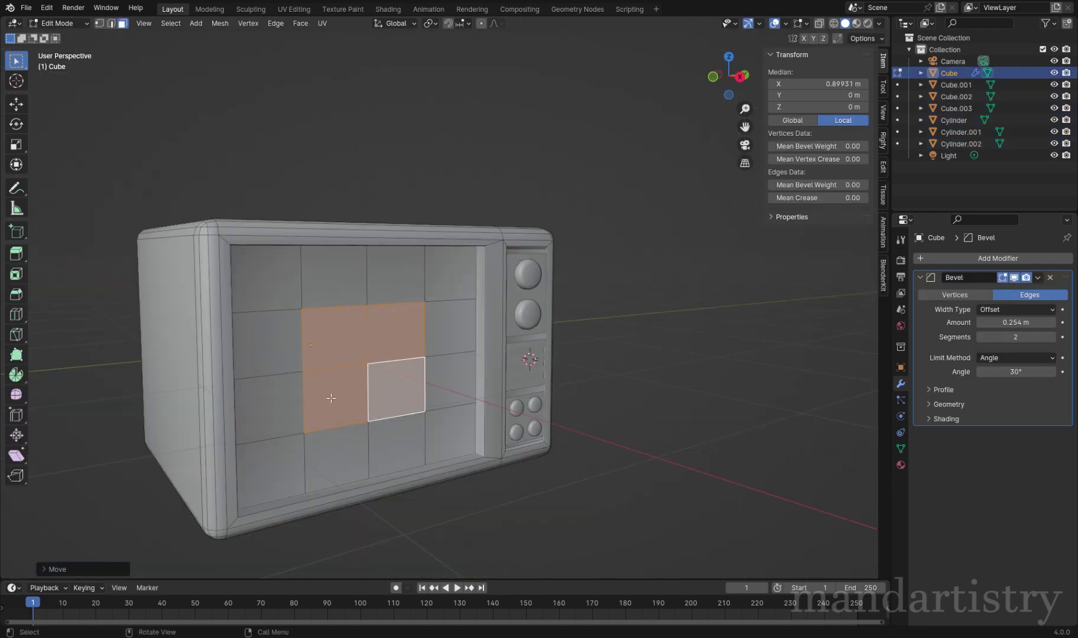
# Step: Select all faces of the screen and subdivide them into a finer grid
pyautogui.keyDown('shift'); pyautogui.click(277, 390); pyautogui.keyUp('shift')
pyautogui.keyDown('shift'); pyautogui.click(393, 440); pyautogui.keyUp('shift')
pyautogui.keyDown('shift'); pyautogui.click(267, 342); pyautogui.keyUp('shift')
pyautogui.press('l')
pyautogui.rightClick(416, 318)
pyautogui.click(416, 318)
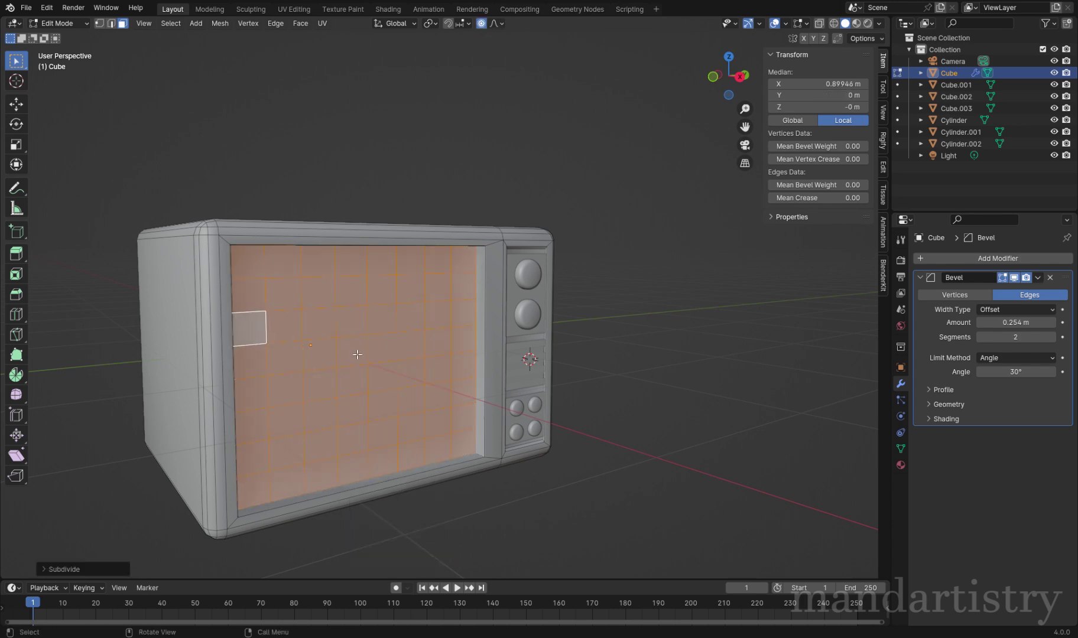
# Step: Bulge the subdivided screen by moving its four centre faces outward with proportional editing, to a median X of about 0.999 m
pyautogui.click(401, 375)
pyautogui.press('g')
pyautogui.click(563, 410)
pyautogui.press('Tab')
pyautogui.moveTo(564, 411); pyautogui.dragTo(378, 437, button='middle')
pyautogui.press('Tab')
pyautogui.scroll(-3, 432, 464)
pyautogui.scroll(3, 213, 464)
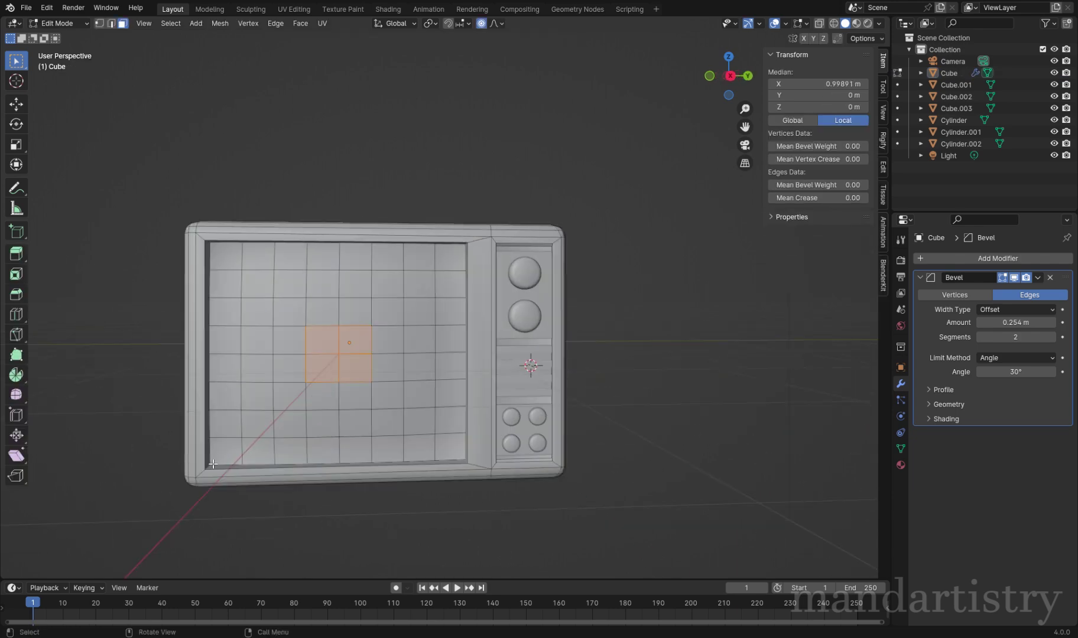
# Step: Select the four inner corner edges of the screen recess and round them with a bevel
pyautogui.click(111, 24)
pyautogui.keyDown('alt'); pyautogui.click(212, 467); pyautogui.keyUp('alt')
pyautogui.click(295, 467)
pyautogui.moveTo(295, 467); pyautogui.dragTo(492, 260, button='middle')
pyautogui.keyDown('alt'); pyautogui.click(492, 260); pyautogui.keyUp('alt')
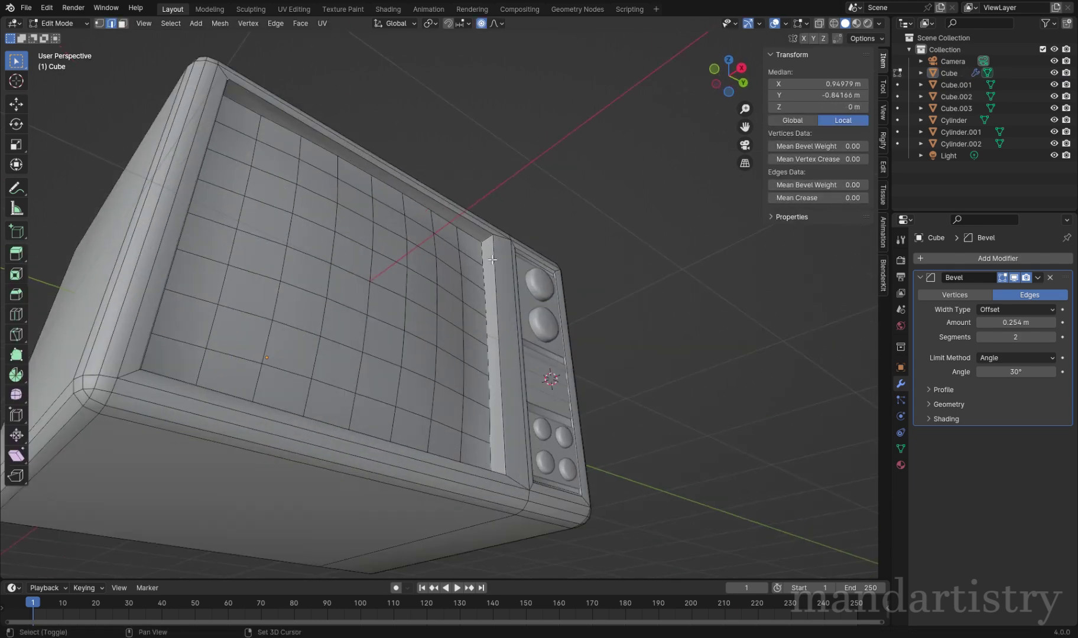
pyautogui.moveTo(464, 317); pyautogui.dragTo(491, 489, button='middle')
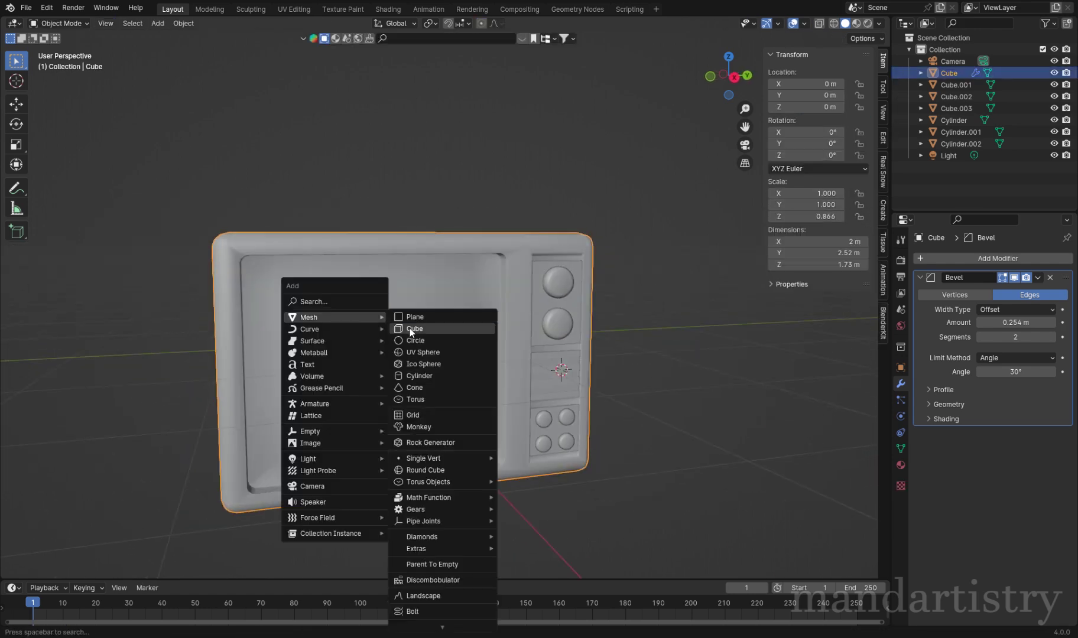
# Step: Undo the added cube and snap the 3D cursor to the world origin
pyautogui.click(409, 327)
pyautogui.hotkey('ctrl', 'z')
pyautogui.hotkey('shift', 's')
pyautogui.press('Escape')
pyautogui.hotkey('shift', 'a')
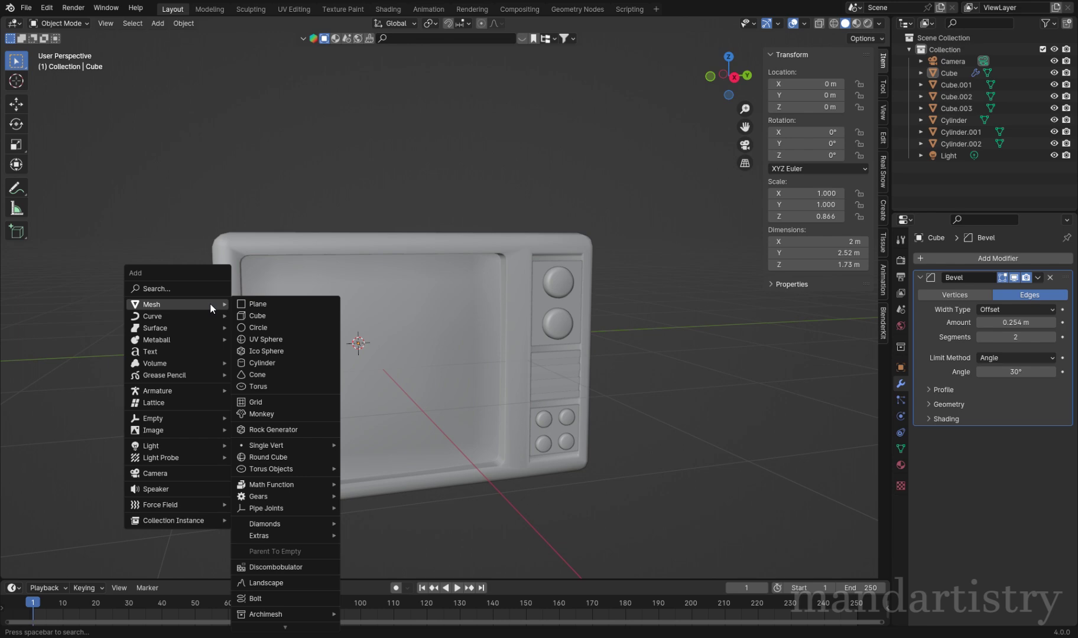
pyautogui.click(265, 315)
pyautogui.press('s')
pyautogui.press('Delete')
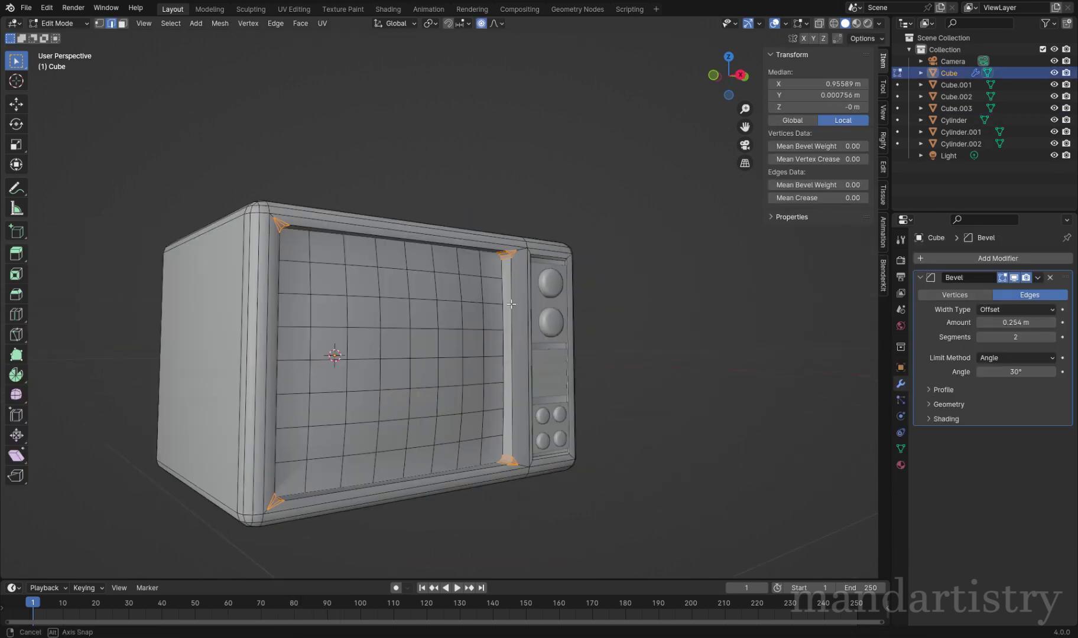
# Step: Select the bulged screen faces, duplicate them in place and separate the copy into its own object
pyautogui.moveTo(195, 278); pyautogui.dragTo(226, 258, button='middle')
pyautogui.moveTo(263, 246); pyautogui.dragTo(479, 432)
pyautogui.moveTo(480, 432); pyautogui.dragTo(159, 84, button='middle')
pyautogui.moveTo(421, 440); pyautogui.dragTo(494, 470)
pyautogui.moveTo(493, 470); pyautogui.dragTo(527, 318, button='middle')
pyautogui.hotkey('shift', 'd')
pyautogui.press('Escape')
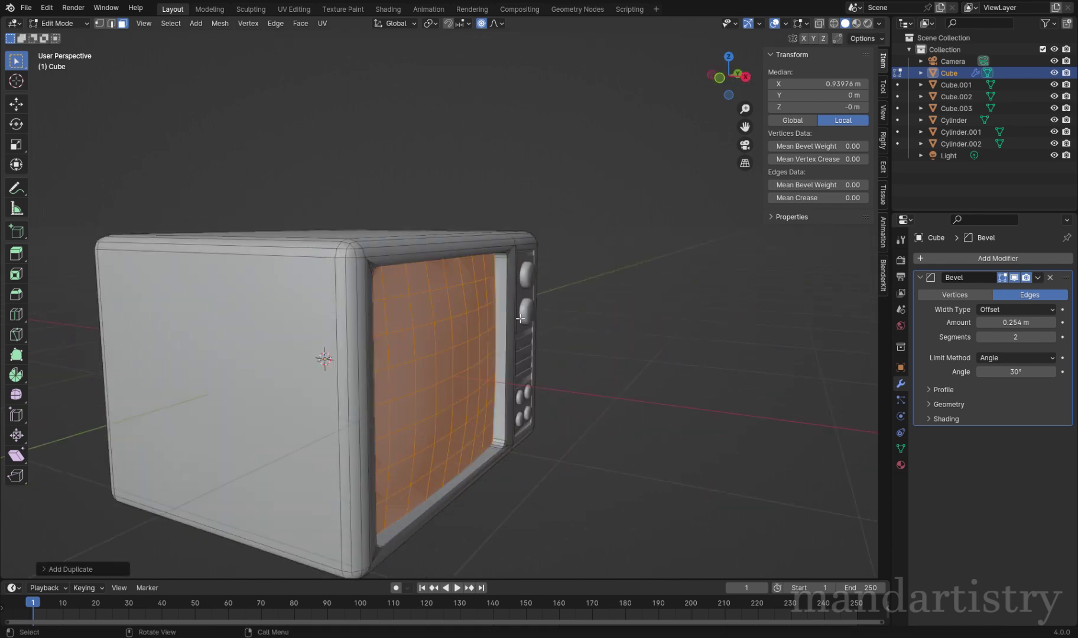
pyautogui.press('p')
pyautogui.click(527, 318)
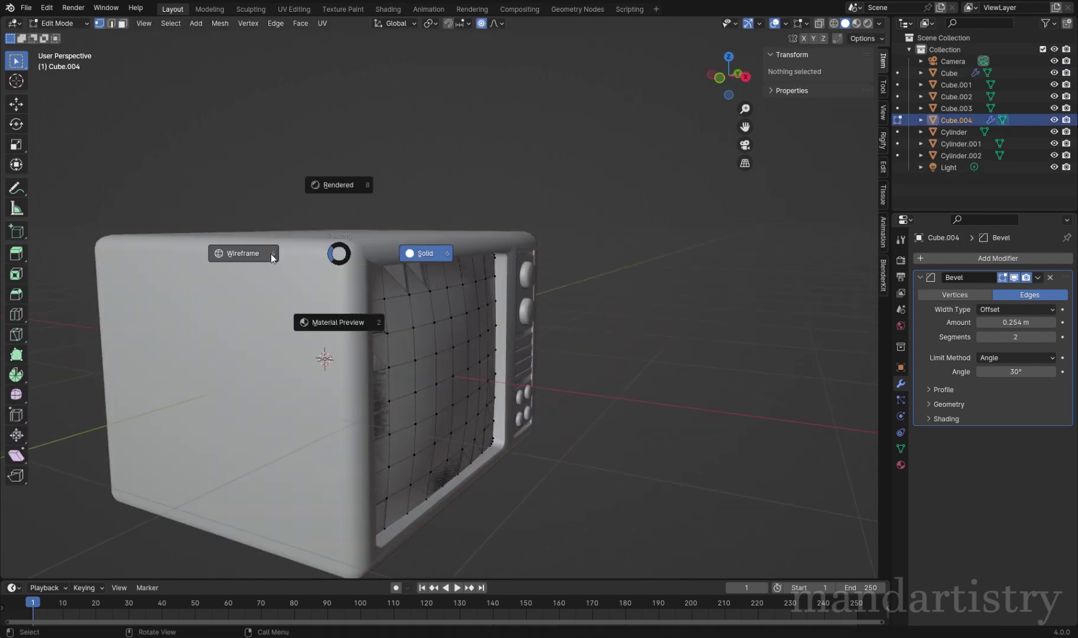
# Step: Select the outer border vertices of the separated screen in wireframe and flatten them by scaling along X
pyautogui.hotkey('shift', 'z')
pyautogui.press('KP_3')
pyautogui.moveTo(216, 202); pyautogui.dragTo(496, 263)
pyautogui.keyDown('shift'); pyautogui.moveTo(482, 241); pyautogui.dragTo(545, 482); pyautogui.keyUp('shift')
pyautogui.keyDown('shift'); pyautogui.moveTo(242, 451); pyautogui.dragTo(536, 553); pyautogui.keyUp('shift')
pyautogui.keyDown('shift'); pyautogui.moveTo(194, 228); pyautogui.dragTo(278, 503); pyautogui.keyUp('shift')
pyautogui.press('KP_1')
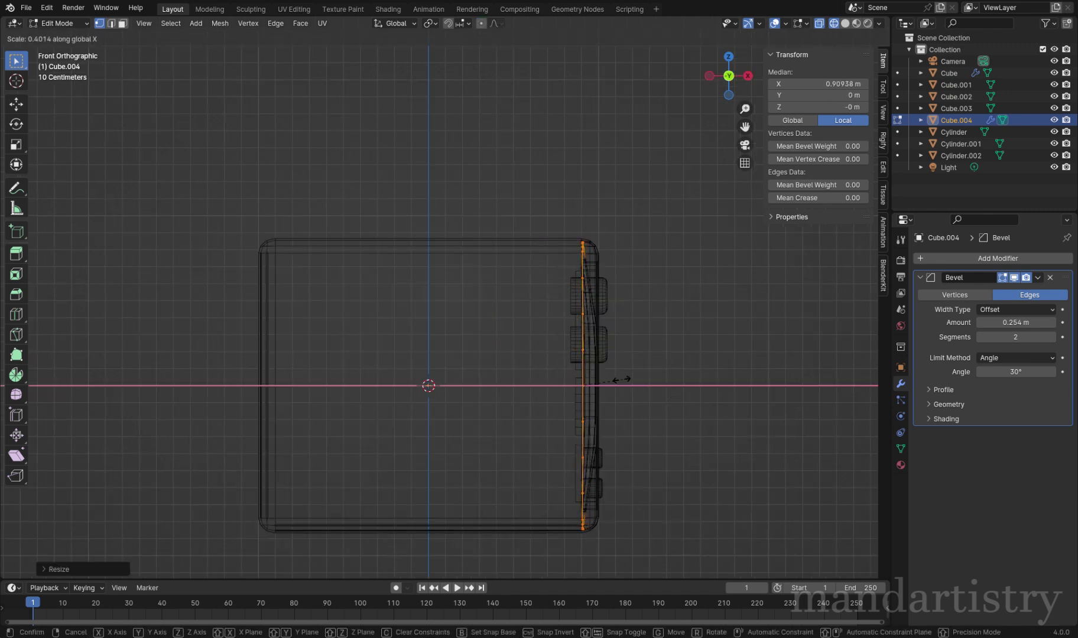
pyautogui.scroll(3, 593, 379)
pyautogui.hotkey('shift', 'z')
pyautogui.moveTo(594, 379); pyautogui.dragTo(698, 414, button='middle')
# Step: Extrude the border of the separated screen along X towards the back of the appliance
pyautogui.press('KP_1')
pyautogui.scroll(-3, 698, 414)
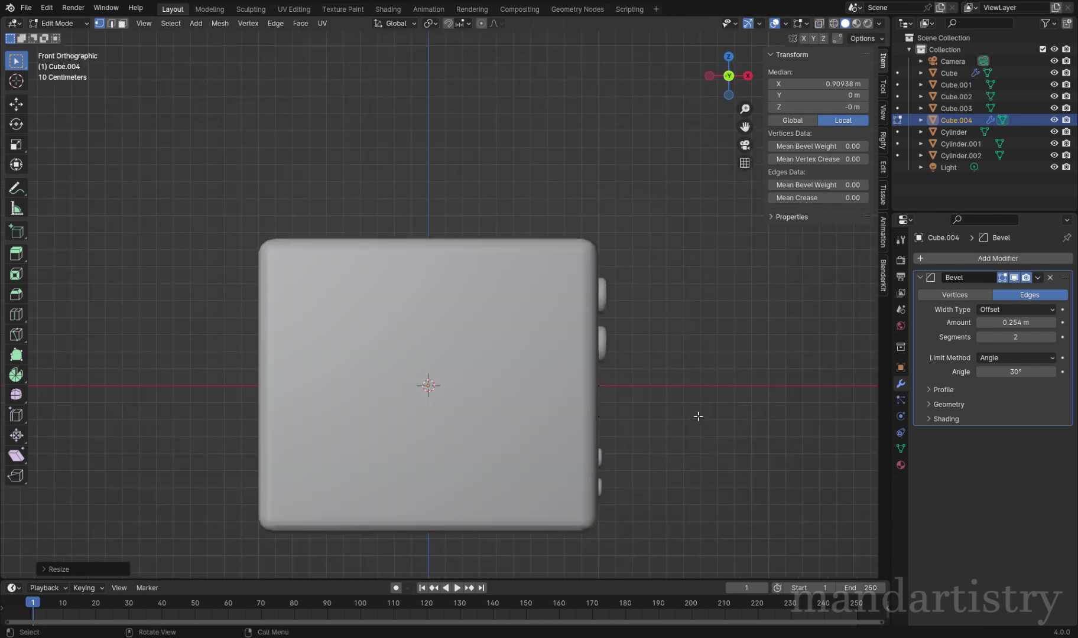
pyautogui.hotkey('shift', 'z')
pyautogui.press('e')
pyautogui.press('x')
pyautogui.click(301, 393)
pyautogui.moveTo(342, 478); pyautogui.dragTo(426, 374, button='middle')
pyautogui.scroll(-4, 426, 374)
pyautogui.press('z')
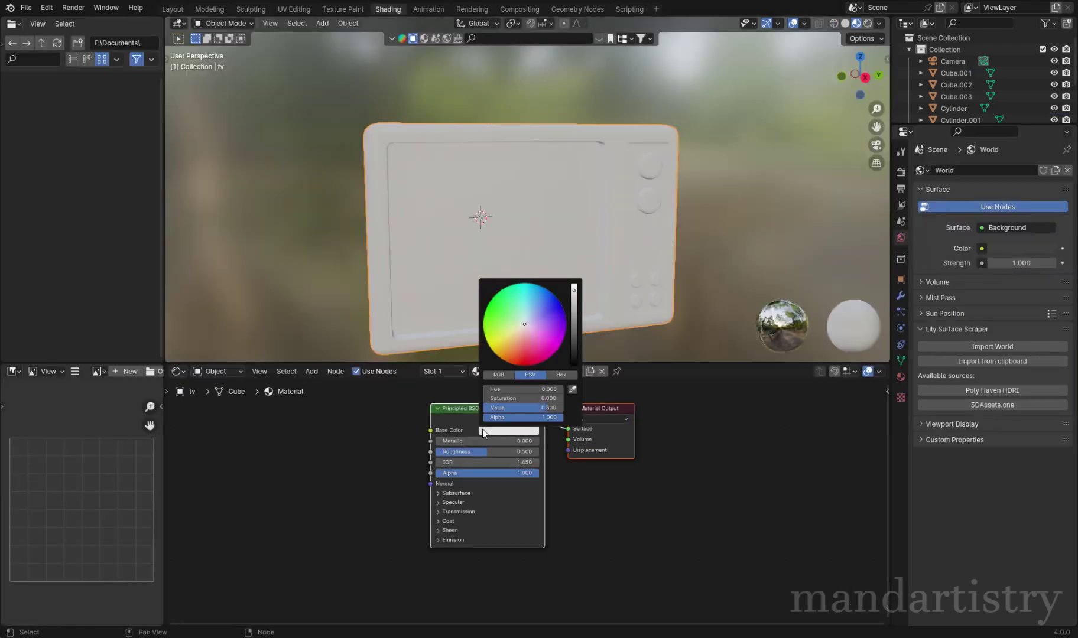
# Step: Give the TV body's material a brown base color (hue 0.059, saturation 0.715, value 0.326), metallic 0.391 and roughness 0.398
pyautogui.moveTo(523, 313)
pyautogui.mouseDown()
pyautogui.moveTo(519, 340)
pyautogui.moveTo(573, 343)
pyautogui.mouseUp()
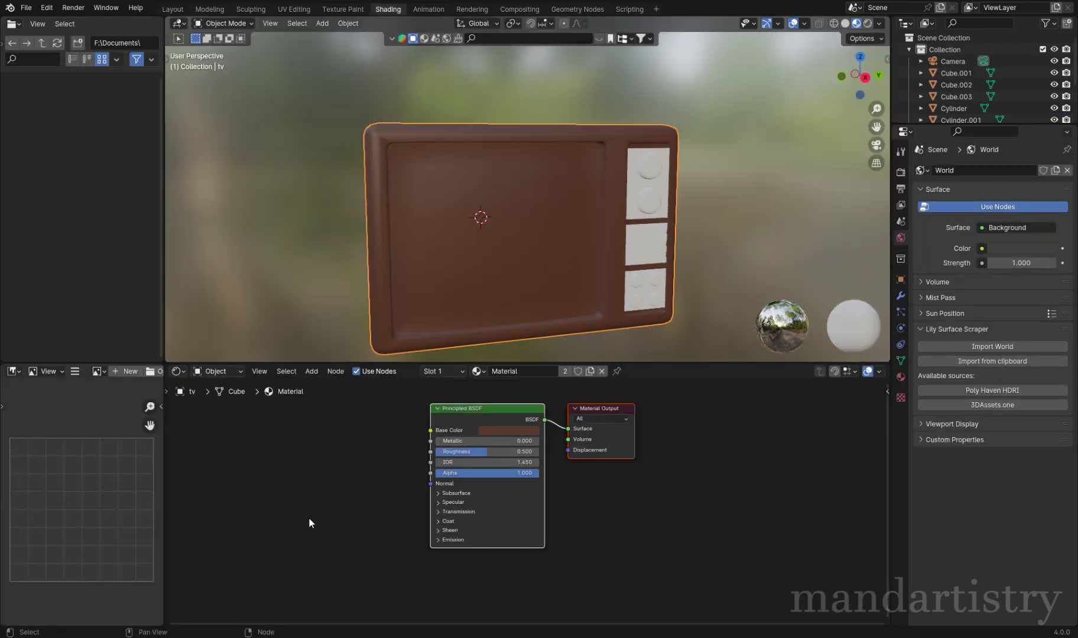
pyautogui.click(485, 433)
pyautogui.moveTo(520, 398)
pyautogui.mouseDown()
pyautogui.moveTo(509, 398)
pyautogui.moveTo(535, 402)
pyautogui.mouseUp()
pyautogui.click(330, 260)
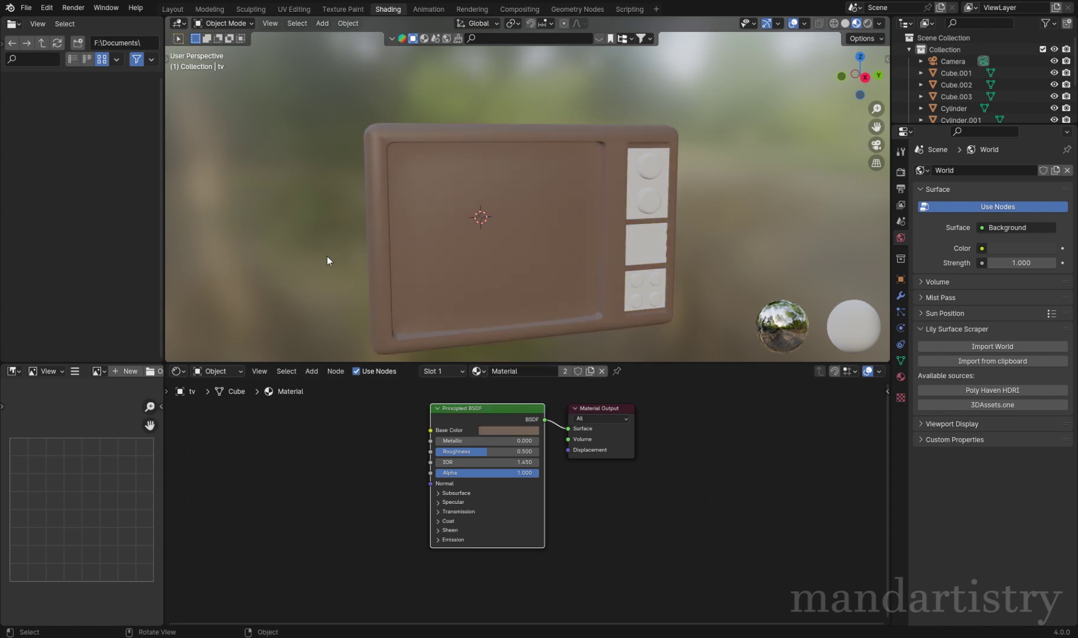
pyautogui.moveTo(330, 260); pyautogui.dragTo(458, 452, button='middle')
pyautogui.moveTo(478, 441)
pyautogui.mouseDown()
pyautogui.moveTo(490, 441)
pyautogui.moveTo(482, 441)
pyautogui.mouseUp()
pyautogui.click(508, 430)
pyautogui.moveTo(511, 398); pyautogui.dragTo(520, 398)
pyautogui.scroll(3, 533, 342)
pyautogui.moveTo(516, 338); pyautogui.dragTo(516, 342)
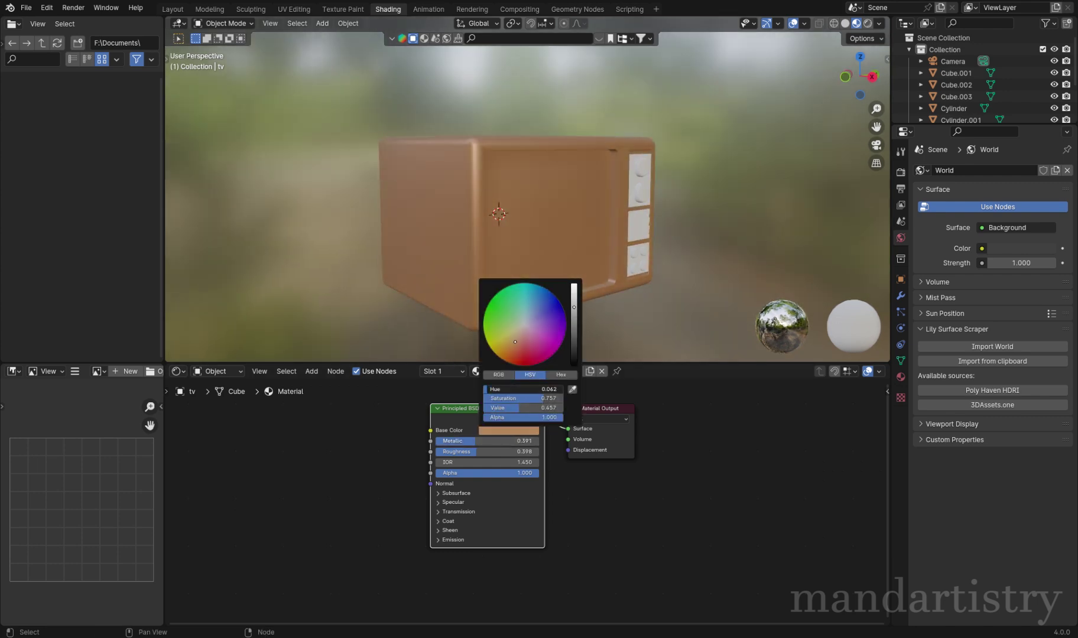
pyautogui.moveTo(489, 389); pyautogui.dragTo(473, 389)
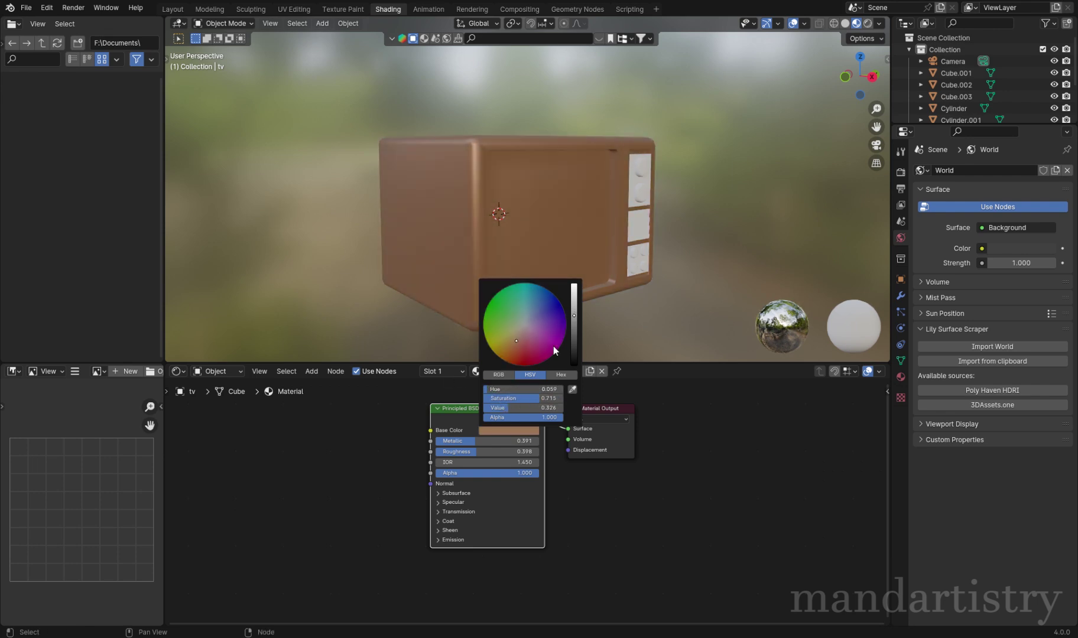
# Step: Darken the brown of the TV body's material and set metallic to 0.211 and roughness to 0.547
pyautogui.press('KP_1')
pyautogui.press('Tab')
pyautogui.press('Tab')
pyautogui.scroll(-2, 587, 272)
pyautogui.press('KP_Decimal')
pyautogui.click(508, 430)
pyautogui.scroll(-2, 527, 326)
pyautogui.scroll(1, 527, 326)
pyautogui.moveTo(471, 441); pyautogui.dragTo(513, 425)
# Step: Assign a separate copy of the tv material to the knob plate and change its base color to grey
pyautogui.click(621, 177)
pyautogui.click(477, 371)
pyautogui.click(467, 456)
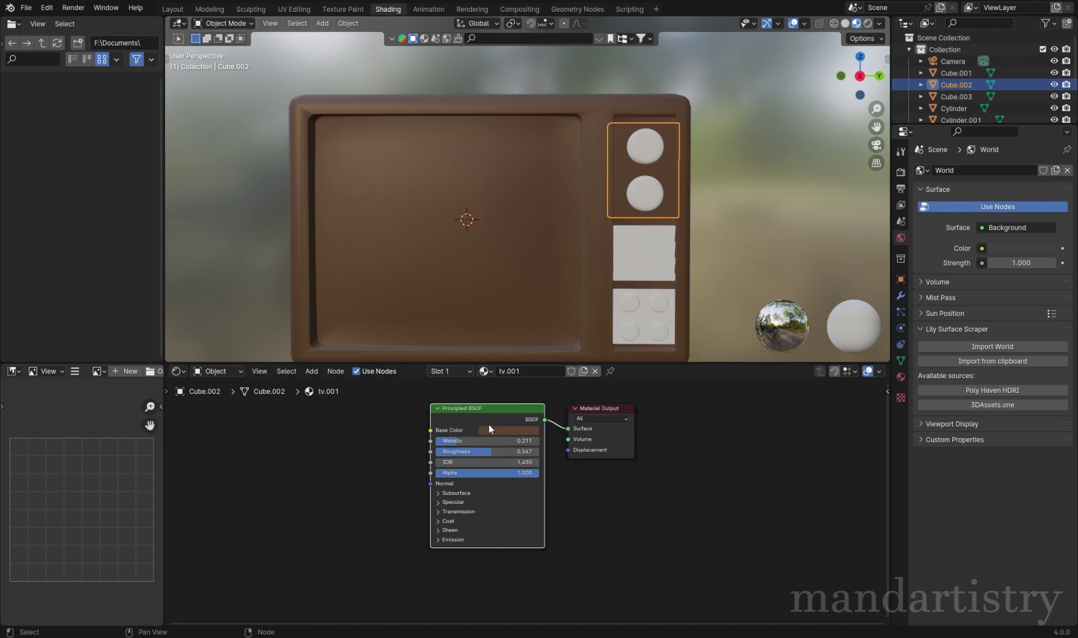
pyautogui.click(738, 239)
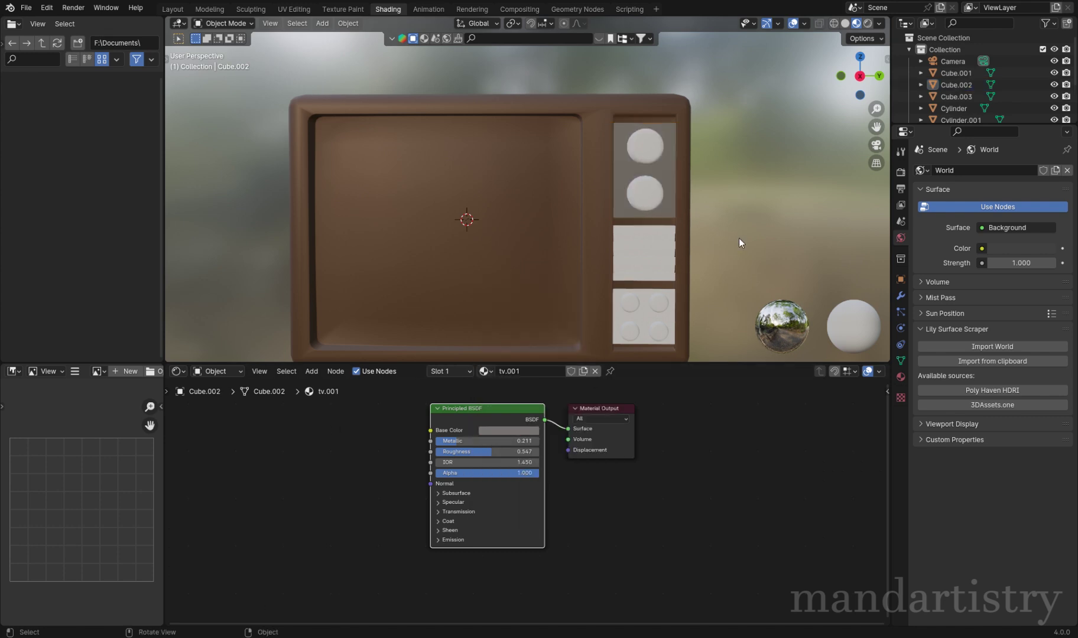
# Step: Give the TV body its own copy of the tv material and change that copy's base color to grey
pyautogui.scroll(-2, 739, 239)
pyautogui.click(487, 232)
pyautogui.press('Tab')
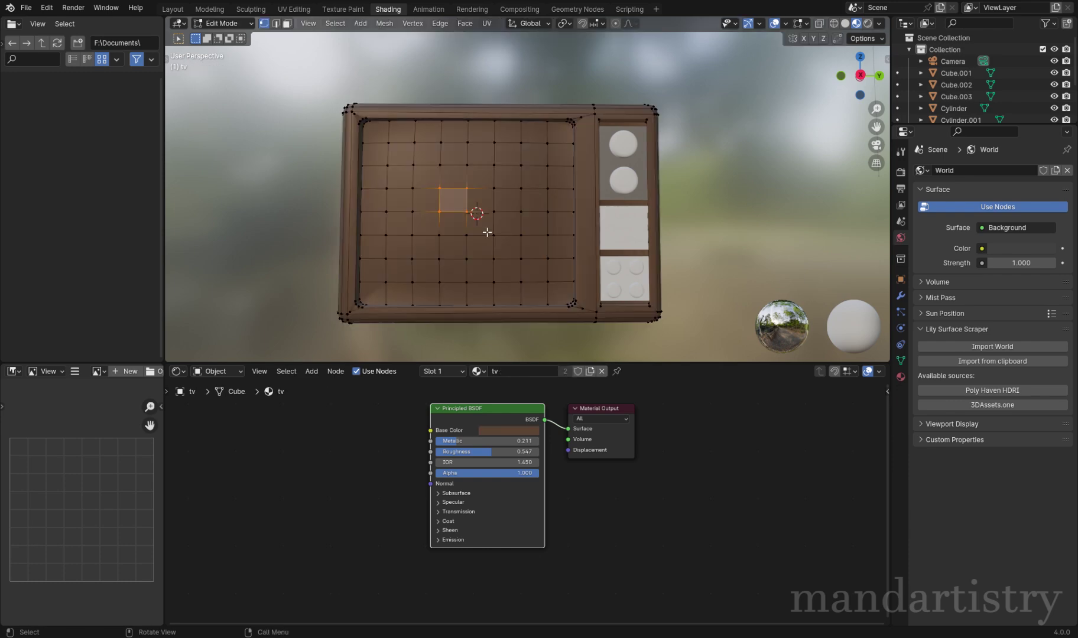
pyautogui.press('KP_1')
pyautogui.scroll(2, 356, 118)
pyautogui.moveTo(356, 119); pyautogui.dragTo(591, 376, button='middle')
pyautogui.press('Tab')
pyautogui.moveTo(575, 224); pyautogui.dragTo(504, 425, button='middle')
pyautogui.click(505, 430)
pyautogui.moveTo(514, 331); pyautogui.dragTo(524, 325)
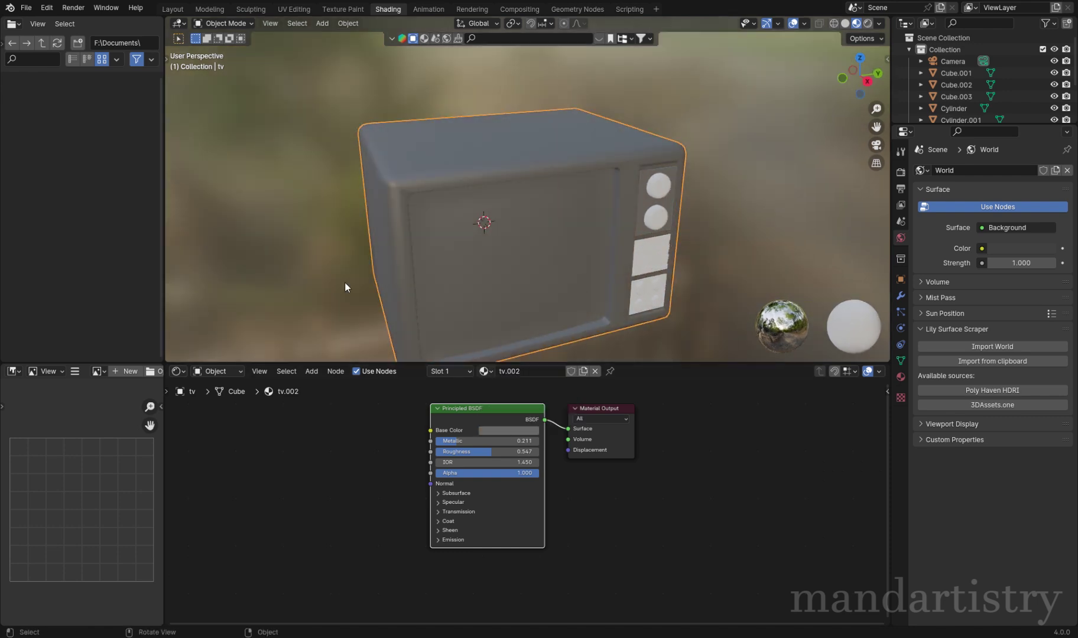
# Step: Add a second material slot to the TV body and fill it with the brown tv material
pyautogui.moveTo(344, 284); pyautogui.dragTo(855, 193, button='middle')
pyautogui.click(901, 377)
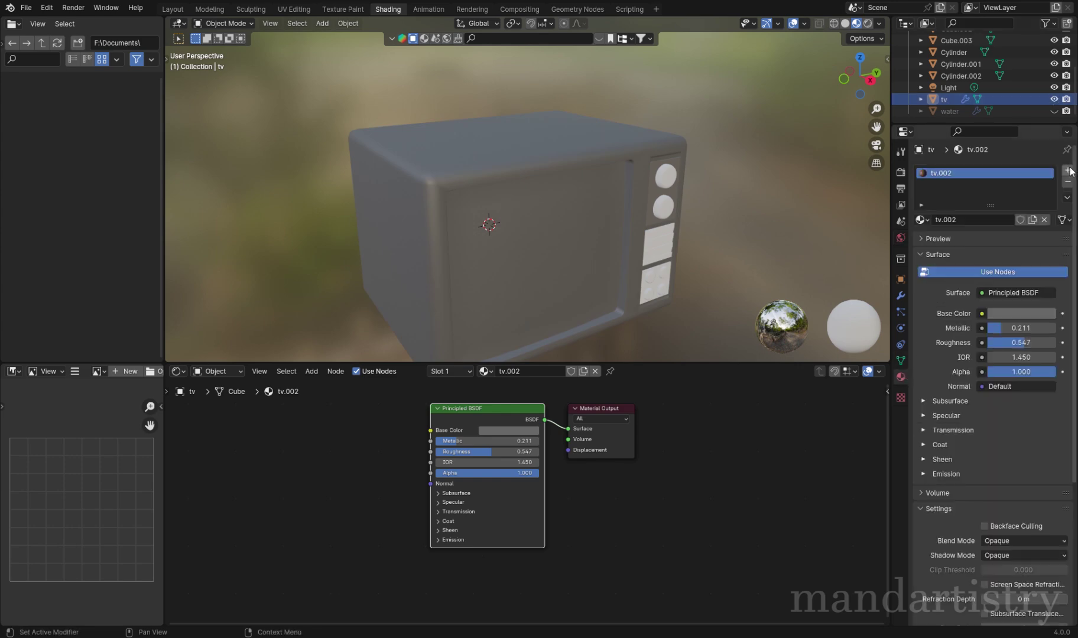
pyautogui.click(934, 185)
# Step: Select all faces of the TV casing behind the front frame in wireframe, leaving the front faces out
pyautogui.press('Tab')
pyautogui.moveTo(650, 177); pyautogui.dragTo(575, 175, button='middle')
pyautogui.hotkey('shift', 'z')
pyautogui.press('a')
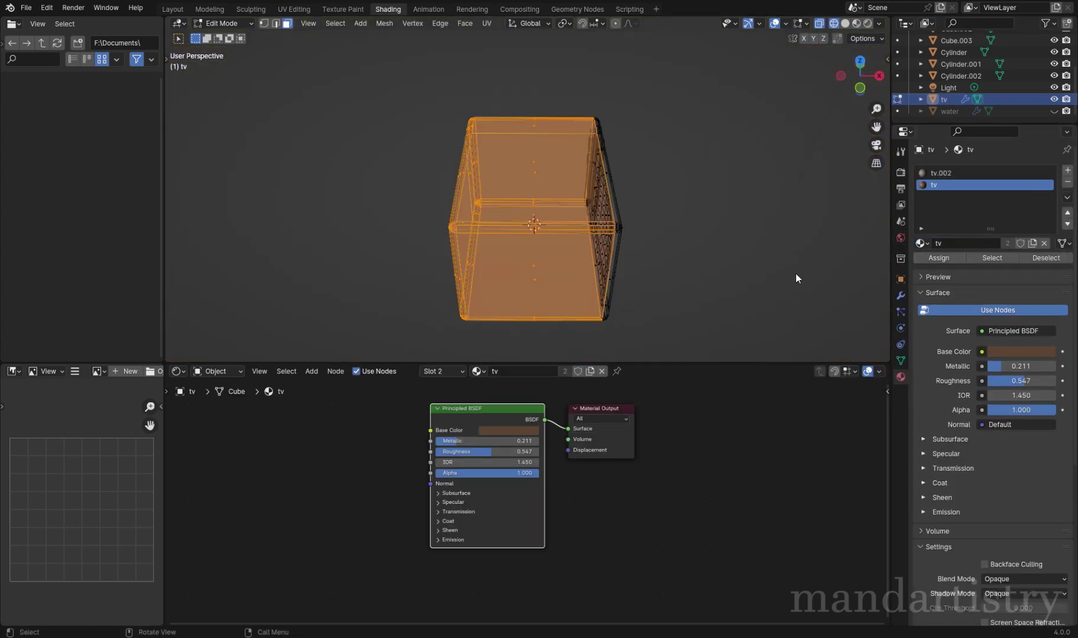
pyautogui.hotkey('shift', 'z')
pyautogui.press('KP_1')
pyautogui.hotkey('shift', 'z')
pyautogui.moveTo(461, 108); pyautogui.dragTo(527, 301)
pyautogui.keyDown('shift'); pyautogui.moveTo(533, 208); pyautogui.dragTo(502, 299, button='middle'); pyautogui.keyUp('shift')
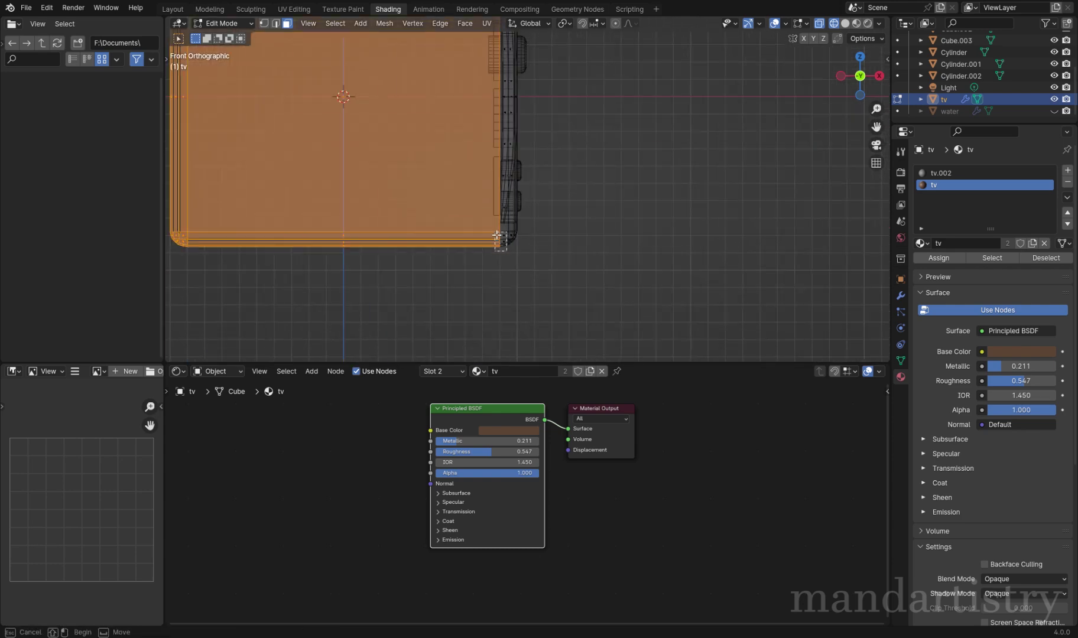
pyautogui.hotkey('shift', 'z')
pyautogui.moveTo(506, 245); pyautogui.dragTo(367, 178, button='middle')
# Step: Adjust the selection along the rounded front rim and assign the brown tv material to the selected casing faces
pyautogui.click(941, 172)
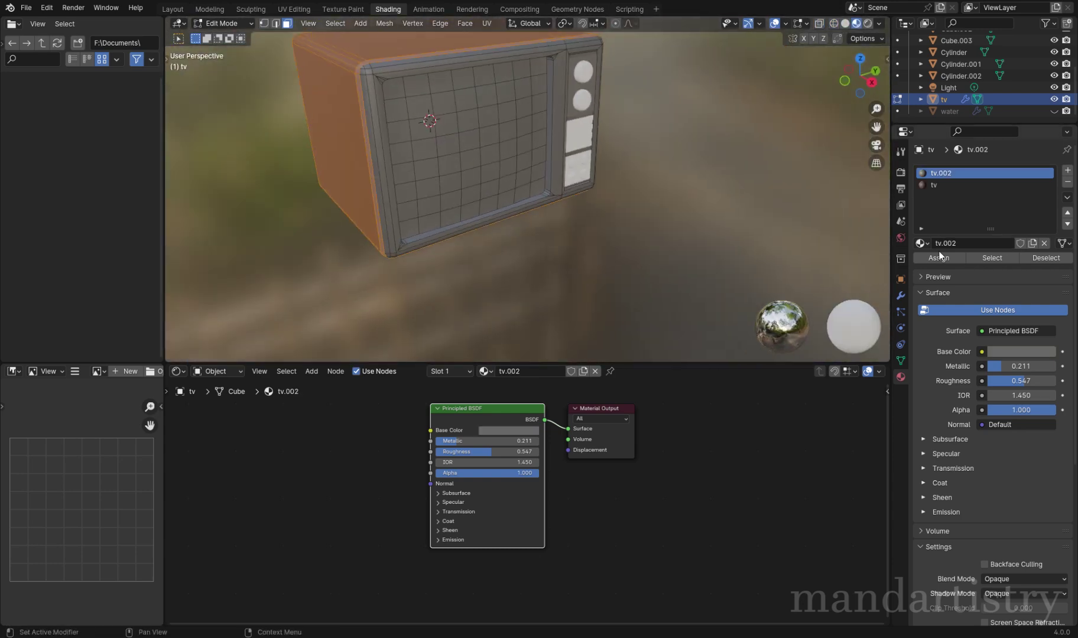
pyautogui.moveTo(604, 240); pyautogui.dragTo(516, 190, button='middle')
pyautogui.moveTo(702, 167); pyautogui.dragTo(455, 278, button='middle')
pyautogui.keyDown('shift'); pyautogui.click(670, 185); pyautogui.keyUp('shift')
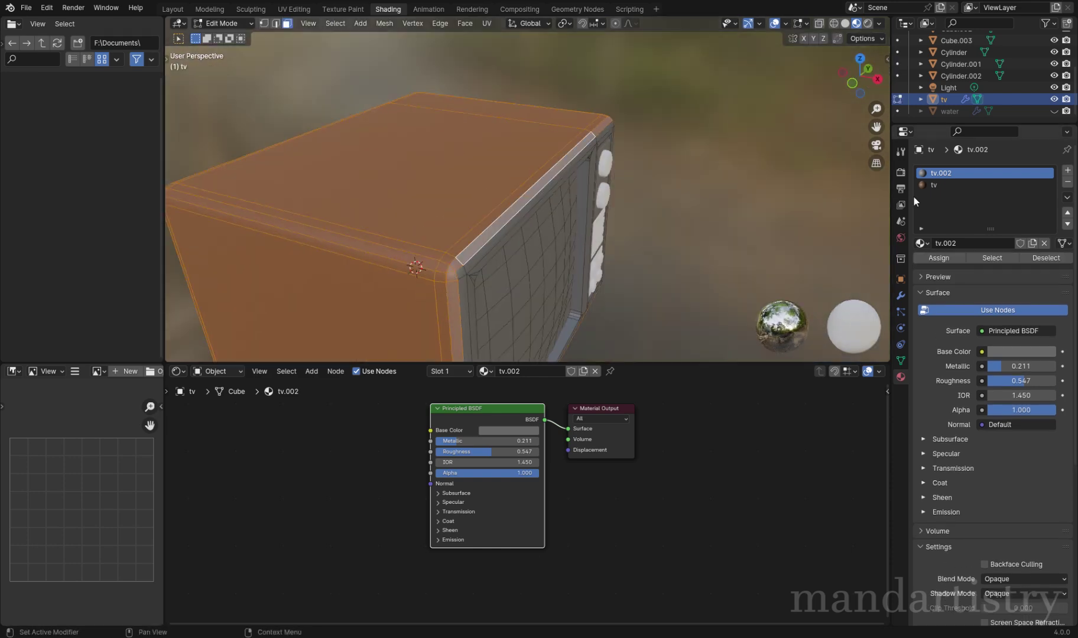
pyautogui.click(934, 184)
pyautogui.press('Tab')
# Step: Make the casing's brown tv material more vivid with hue 0.059, saturation 0.840 and value 0.324
pyautogui.scroll(-5, 676, 258)
pyautogui.click(508, 430)
pyautogui.moveTo(523, 408); pyautogui.dragTo(559, 408)
pyautogui.moveTo(629, 288); pyautogui.dragTo(628, 258, button='middle')
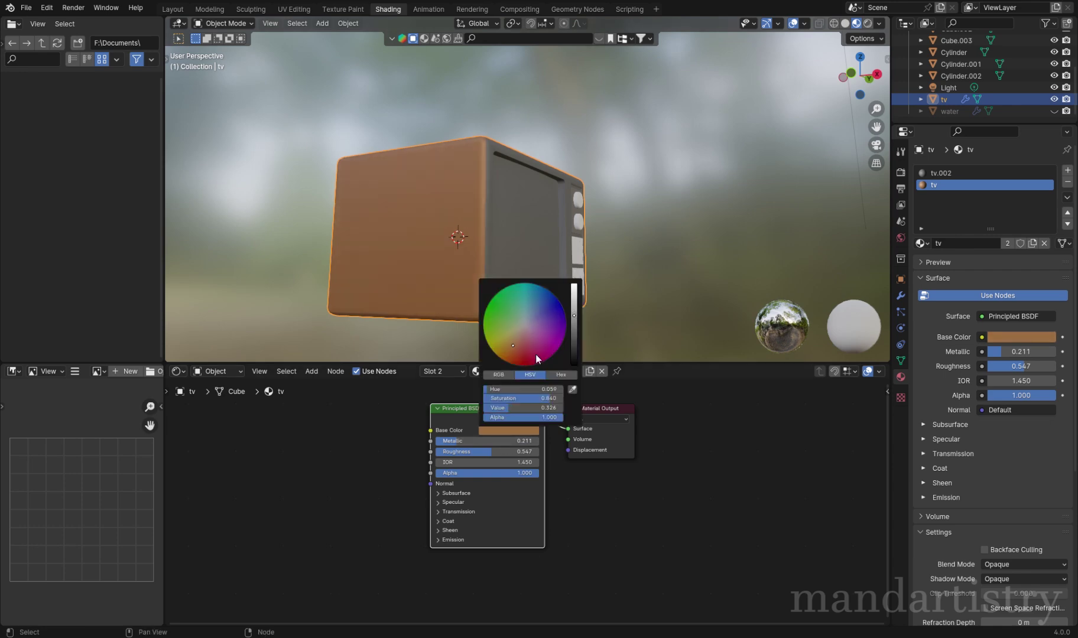
pyautogui.moveTo(635, 300); pyautogui.dragTo(532, 331, button='middle')
# Step: Set the base color of the TV front's tv.002 material to a neutral grey with value 0.220
pyautogui.press('Tab')
pyautogui.click(941, 173)
pyautogui.press('Tab')
pyautogui.moveTo(664, 313); pyautogui.dragTo(511, 296, button='middle')
pyautogui.click(508, 430)
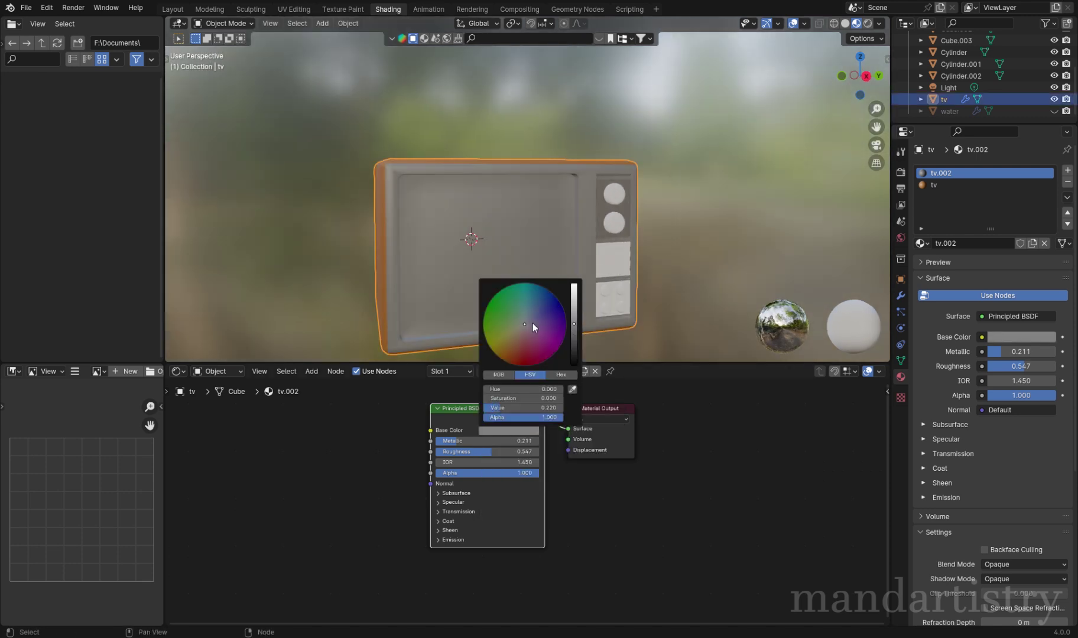
# Step: Lighten the knob plate's base color to a warm grey with hue 0.060, saturation 0.074 and value 0.326
pyautogui.moveTo(696, 292); pyautogui.dragTo(601, 225, button='middle')
pyautogui.keyDown('shift'); pyautogui.click(612, 263); pyautogui.keyUp('shift')
pyautogui.click(508, 430)
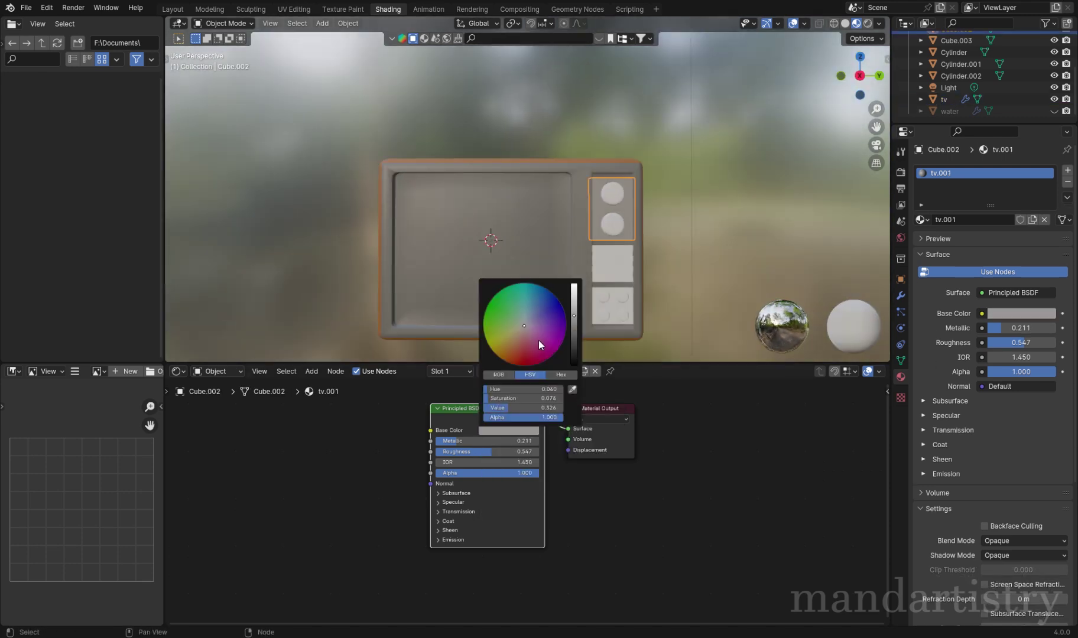
# Step: Assign the tv.001 material to the slatted middle plate and open the plate in edit mode
pyautogui.click(476, 371)
pyautogui.click(491, 398)
pyautogui.press('Tab')
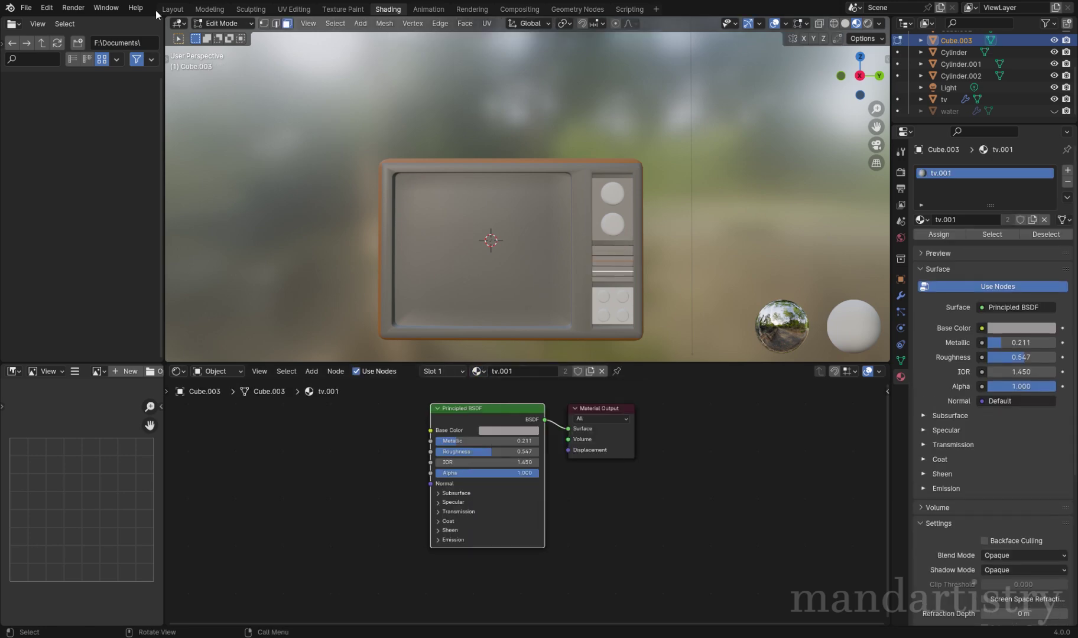
pyautogui.press('KP_Decimal')
pyautogui.click(601, 371)
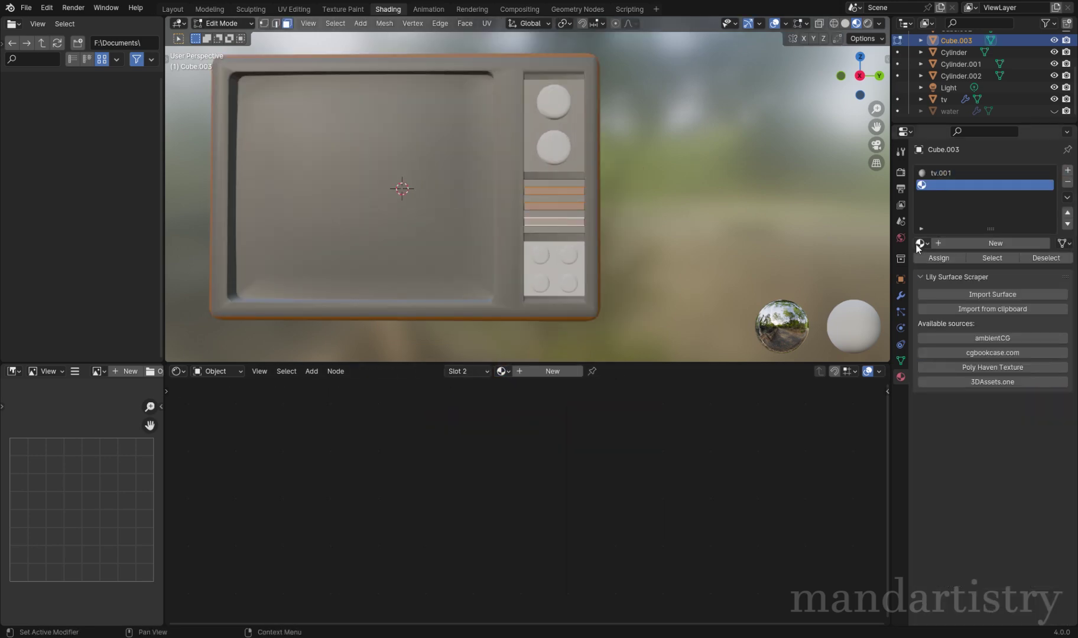
pyautogui.hotkey('ctrl', 'z')
pyautogui.press('Tab')
# Step: Create a new material for the upper knob and darken its base color to near black
pyautogui.click(570, 265)
pyautogui.moveTo(570, 266); pyautogui.dragTo(520, 417, button='middle')
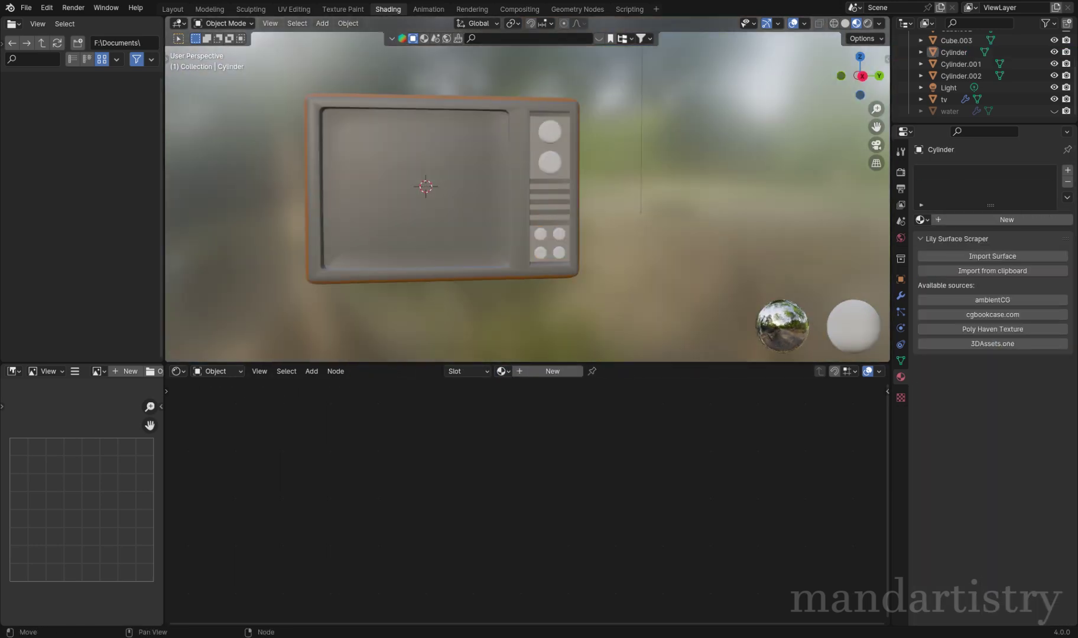
pyautogui.moveTo(486, 230); pyautogui.dragTo(552, 172, button='middle')
pyautogui.scroll(3, 553, 173)
pyautogui.click(523, 371)
pyautogui.click(508, 430)
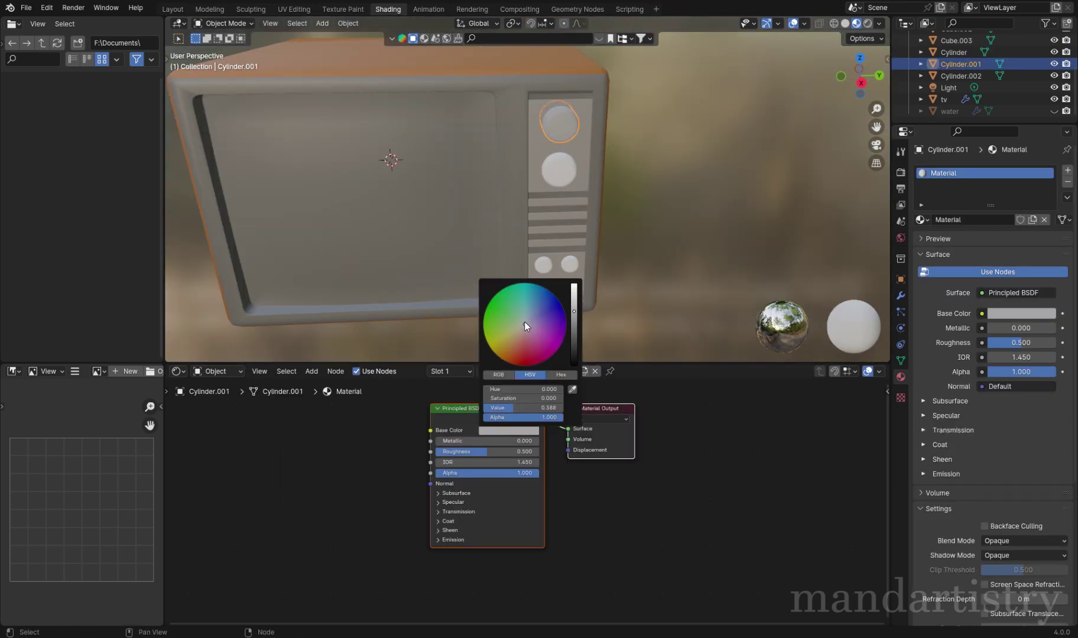
pyautogui.scroll(-5, 524, 322)
pyautogui.moveTo(579, 278); pyautogui.dragTo(626, 236, button='middle')
# Step: Name the knob's material button and link it to the lower knob and the four small buttons
pyautogui.click(511, 371)
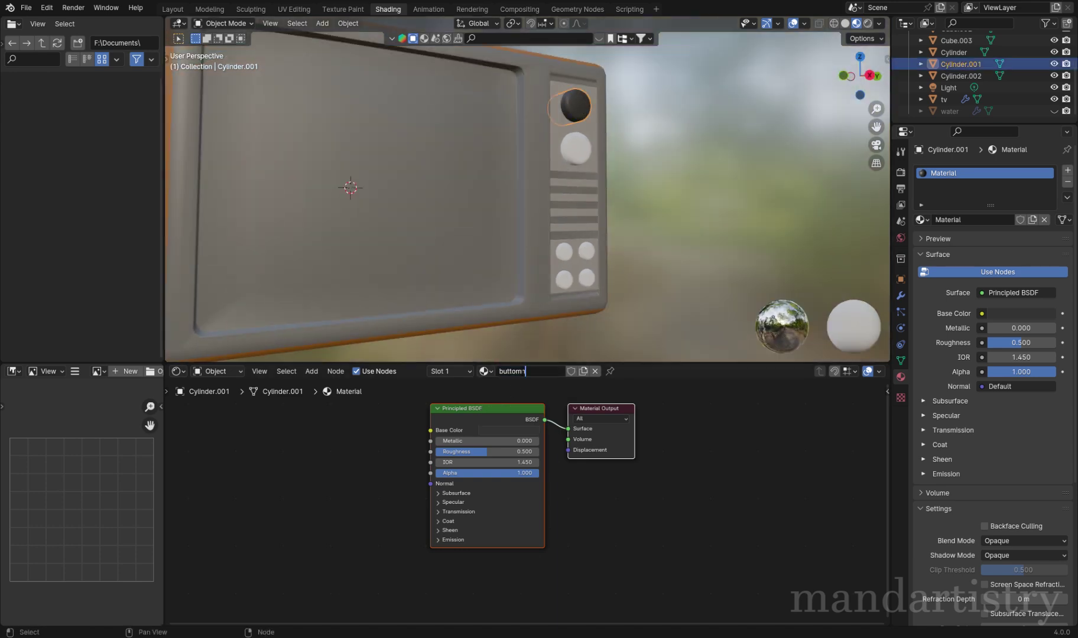
pyautogui.hotkey('ctrl', 'l')
pyautogui.click(585, 126)
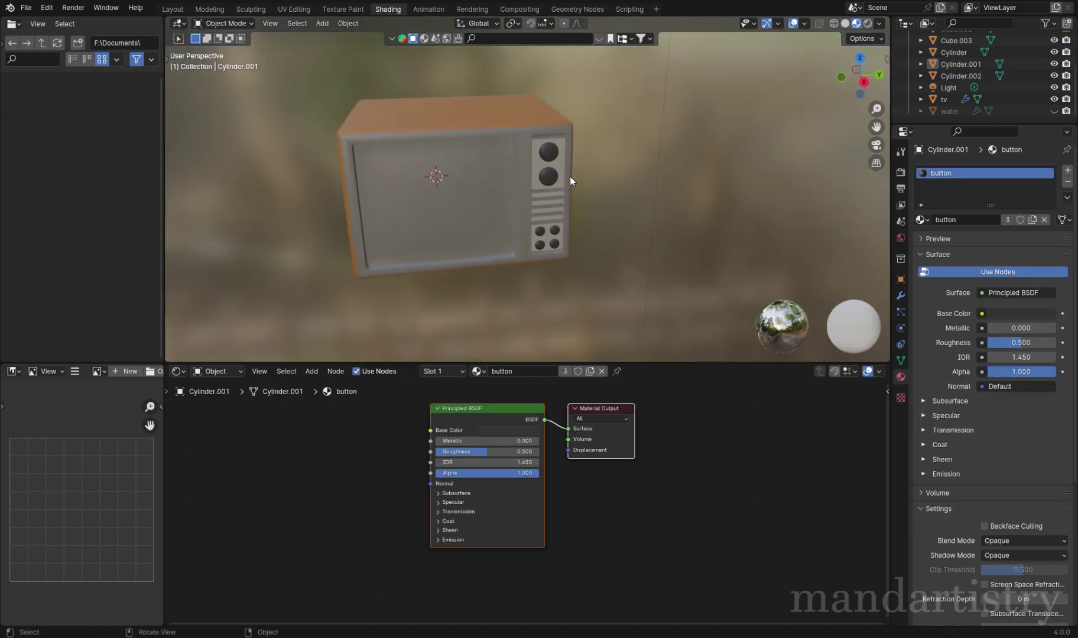
pyautogui.click(508, 430)
# Step: Select the TV's bulged screen faces and create a new material for them in a third slot
pyautogui.moveTo(589, 226); pyautogui.dragTo(536, 266, button='middle')
pyautogui.click(597, 258)
pyautogui.press('Tab')
pyautogui.scroll(2, 535, 266)
pyautogui.click(502, 225)
pyautogui.click(1067, 170)
pyautogui.click(992, 243)
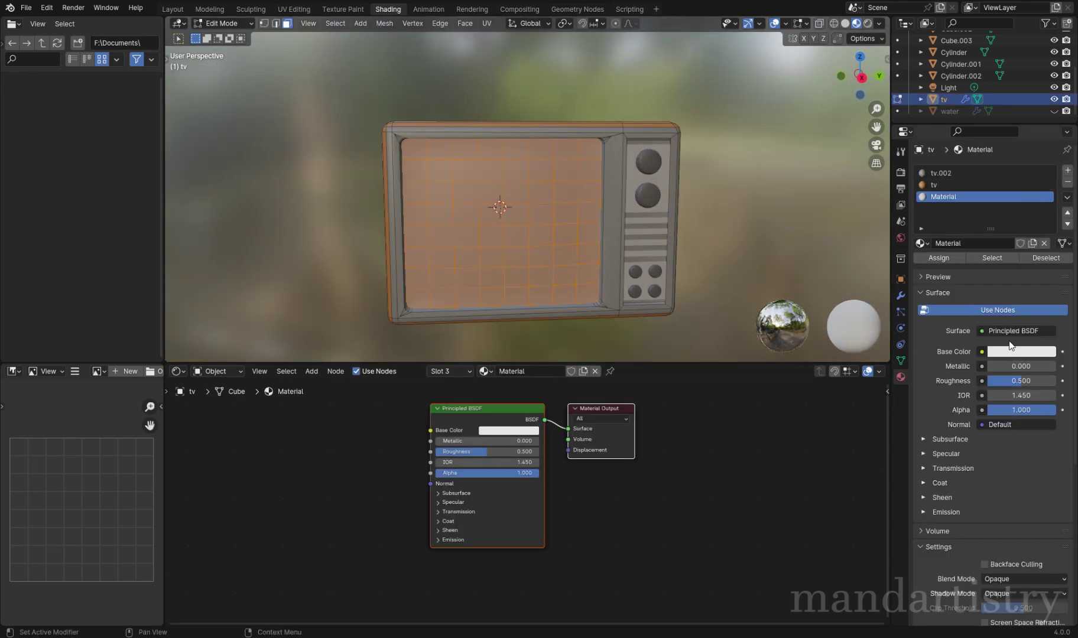
# Step: Make the screen material clear glass on the Principled BSDF with roughness 0.000 and transmission weight 1.000
pyautogui.click(1017, 331)
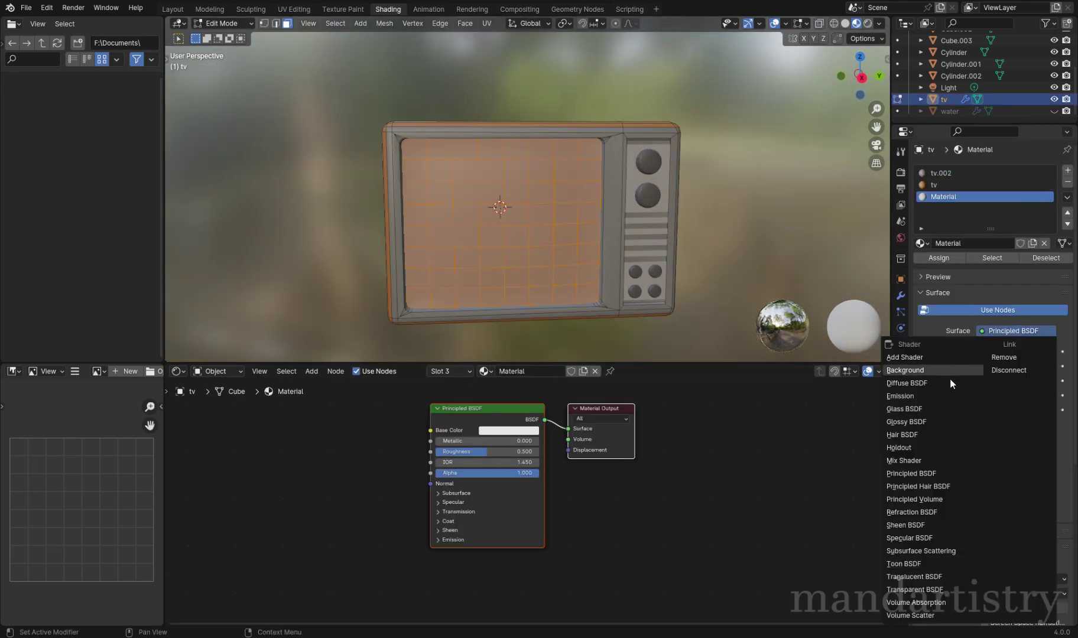
pyautogui.click(914, 589)
pyautogui.moveTo(503, 236); pyautogui.dragTo(561, 243, button='middle')
pyautogui.press('Tab')
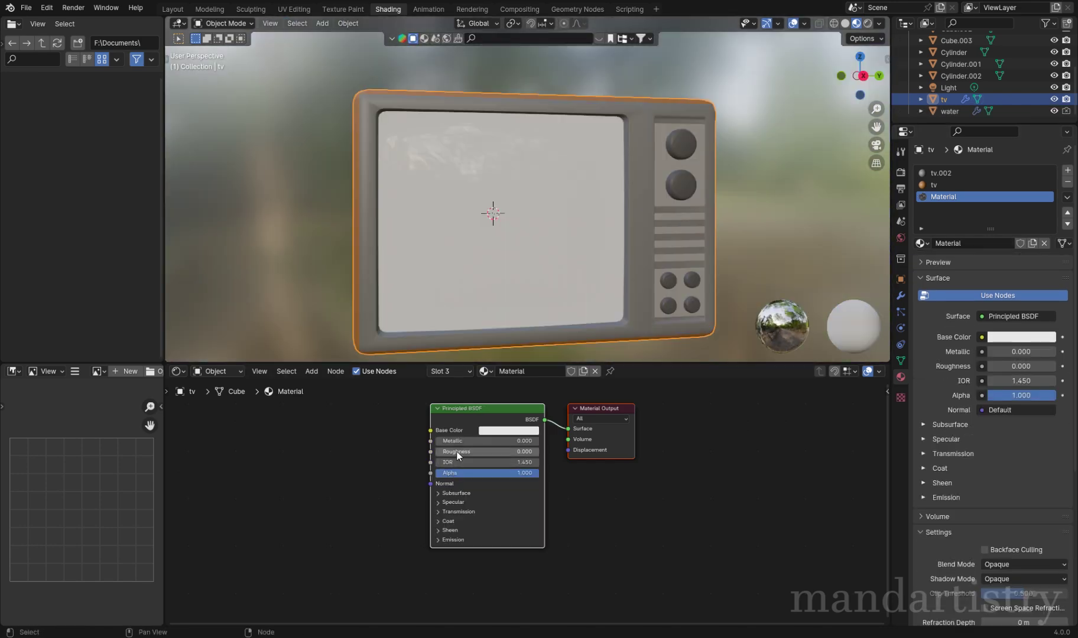
pyautogui.moveTo(461, 524); pyautogui.dragTo(502, 524)
pyautogui.moveTo(371, 264)
pyautogui.mouseDown(button='middle')
pyautogui.moveTo(434, 187)
pyautogui.moveTo(398, 175)
pyautogui.moveTo(515, 176)
pyautogui.mouseUp(button='middle')
# Step: Set the render engine to Cycles and preview the TV in rendered shading
pyautogui.press('z')
pyautogui.click(901, 172)
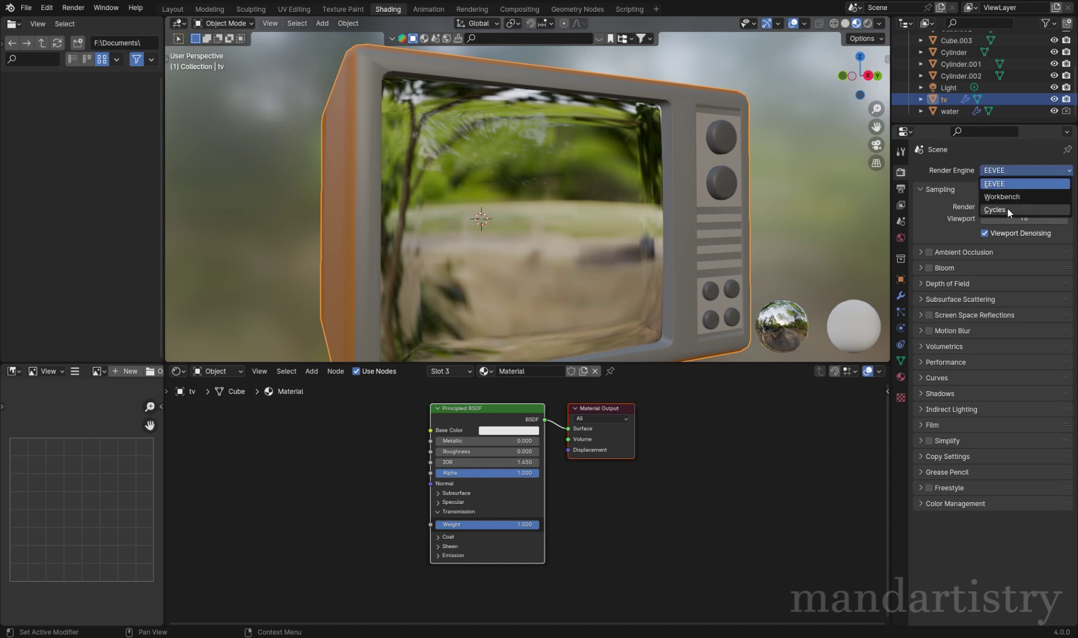
pyautogui.click(1007, 209)
pyautogui.press('z')
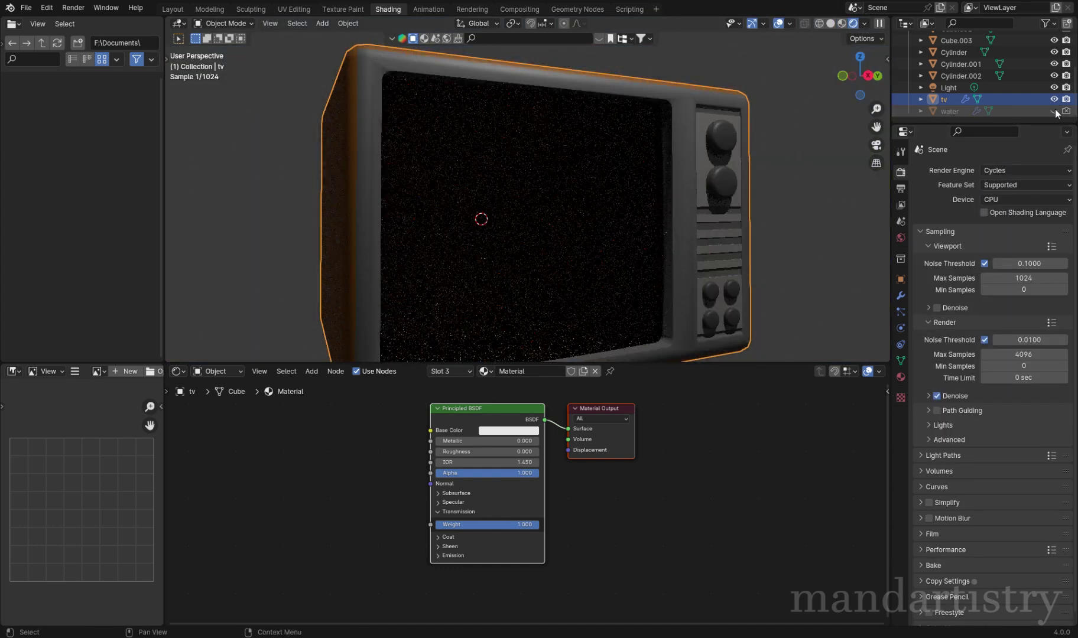
# Step: Unhide the water object and replace its tv material with a new one that uses Principled Volume
pyautogui.click(1035, 110)
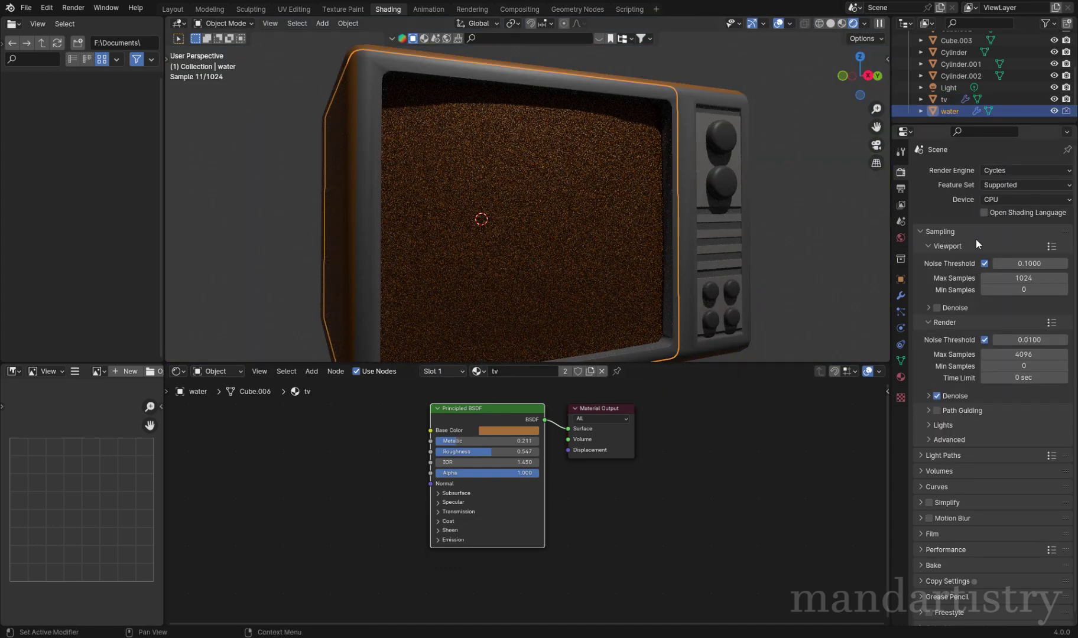
pyautogui.click(901, 377)
pyautogui.click(1044, 219)
pyautogui.click(1001, 223)
pyautogui.click(1006, 271)
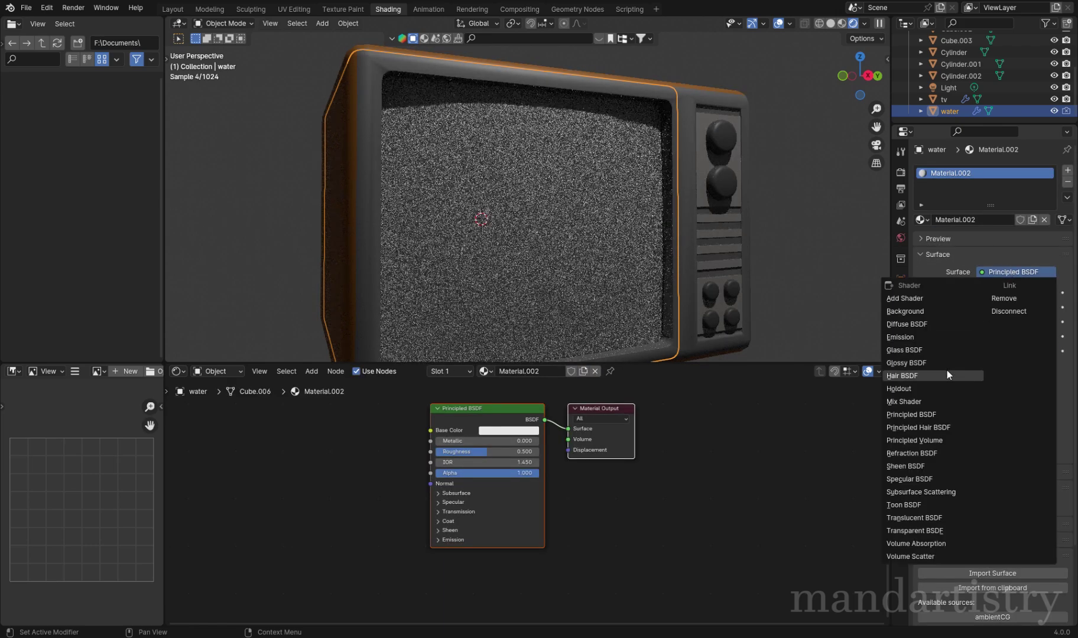
pyautogui.click(926, 441)
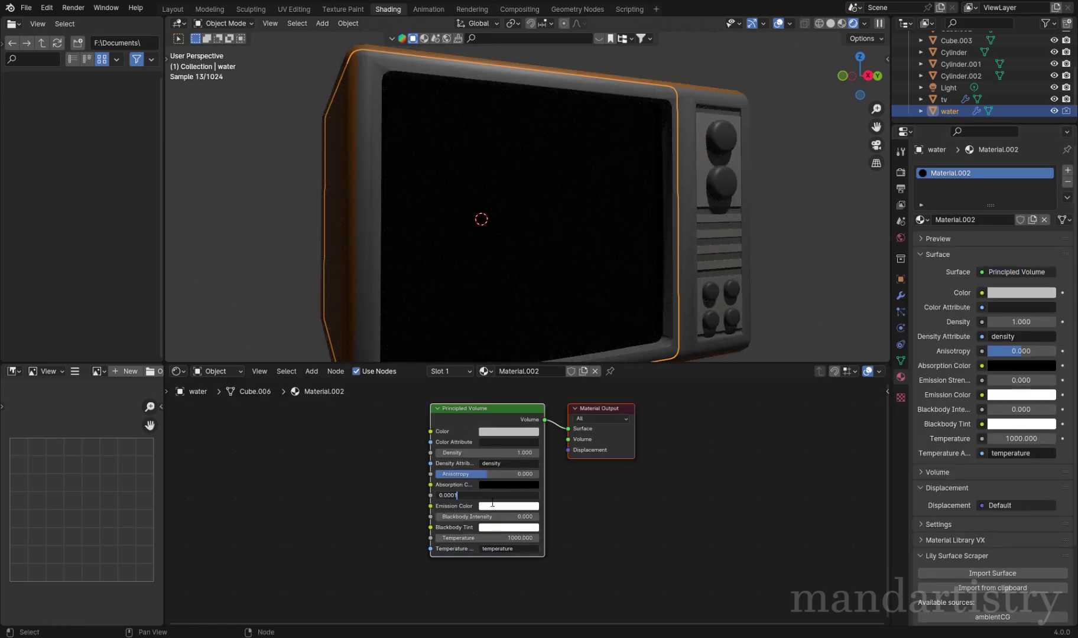
# Step: Darken the water volume's color and set its density and emission strength to 0.001
pyautogui.scroll(-2, 506, 340)
pyautogui.scroll(2, 506, 340)
pyautogui.doubleClick(497, 453)
pyautogui.press('BackSpace')
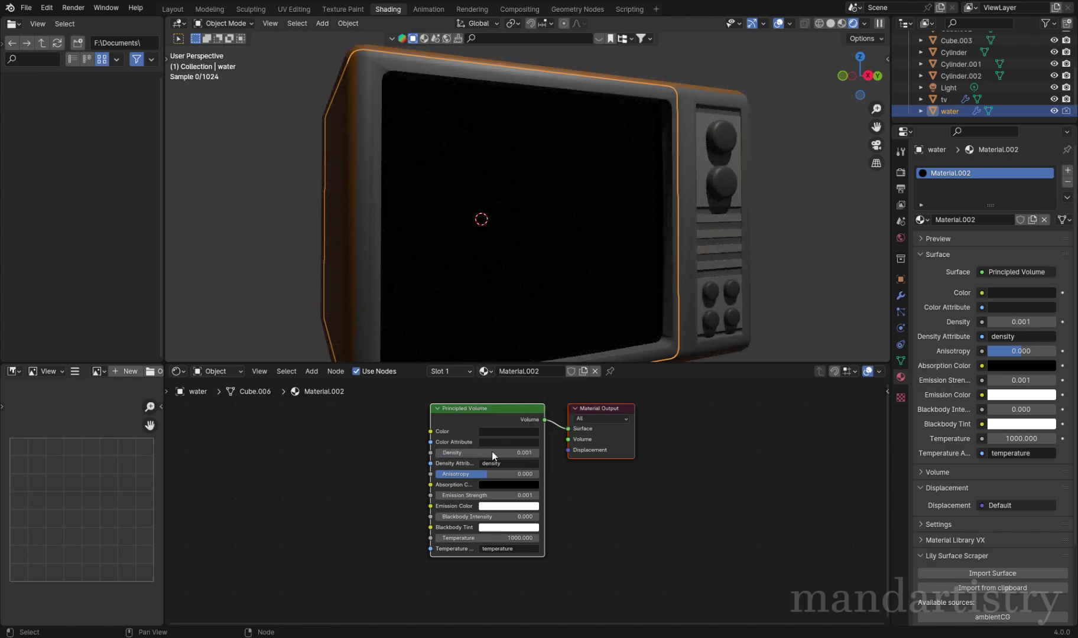
# Step: Route the water's Principled Volume into the Volume output with density and emission strength 0.010 and a light blue emission color
pyautogui.click(500, 506)
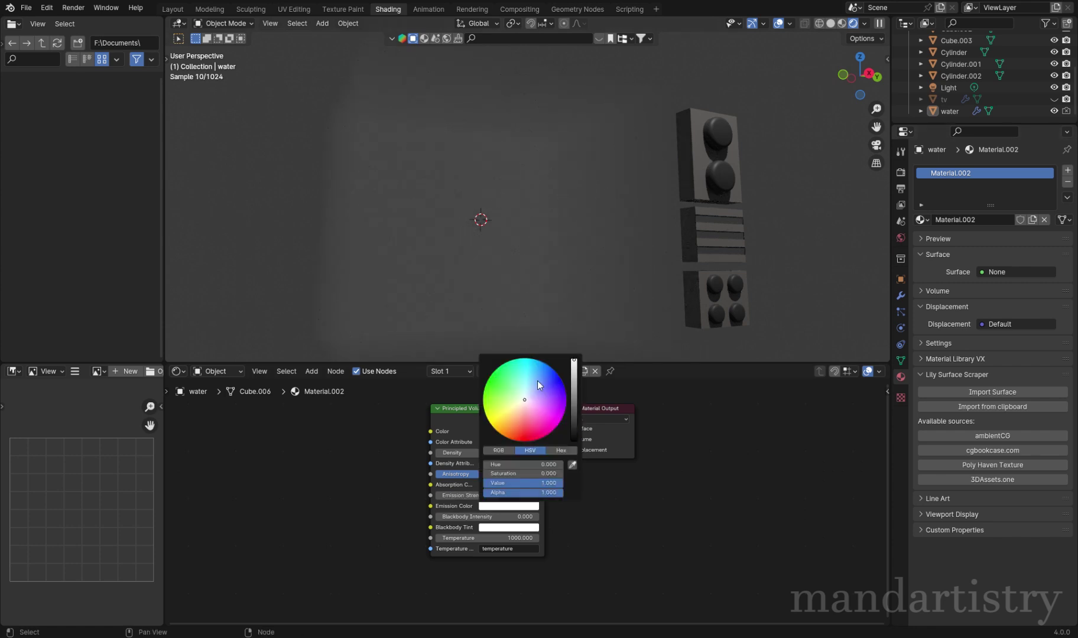
pyautogui.click(1054, 99)
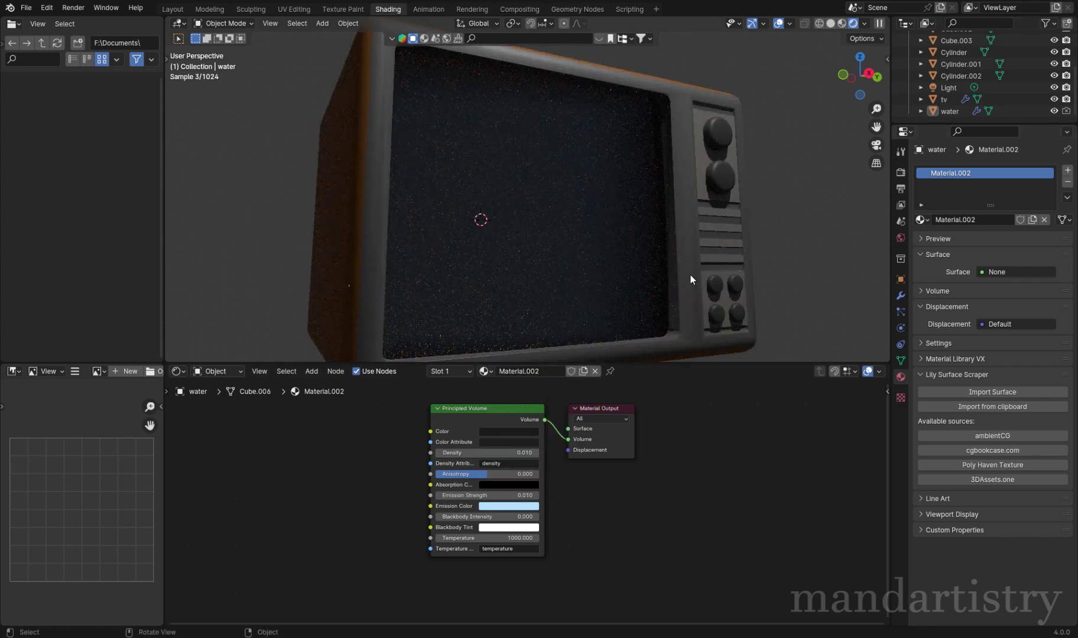
pyautogui.press('Return')
# Step: Shift the water's emission color towards light cyan and retune its emission strength
pyautogui.click(508, 506)
pyautogui.moveTo(532, 382); pyautogui.dragTo(530, 386)
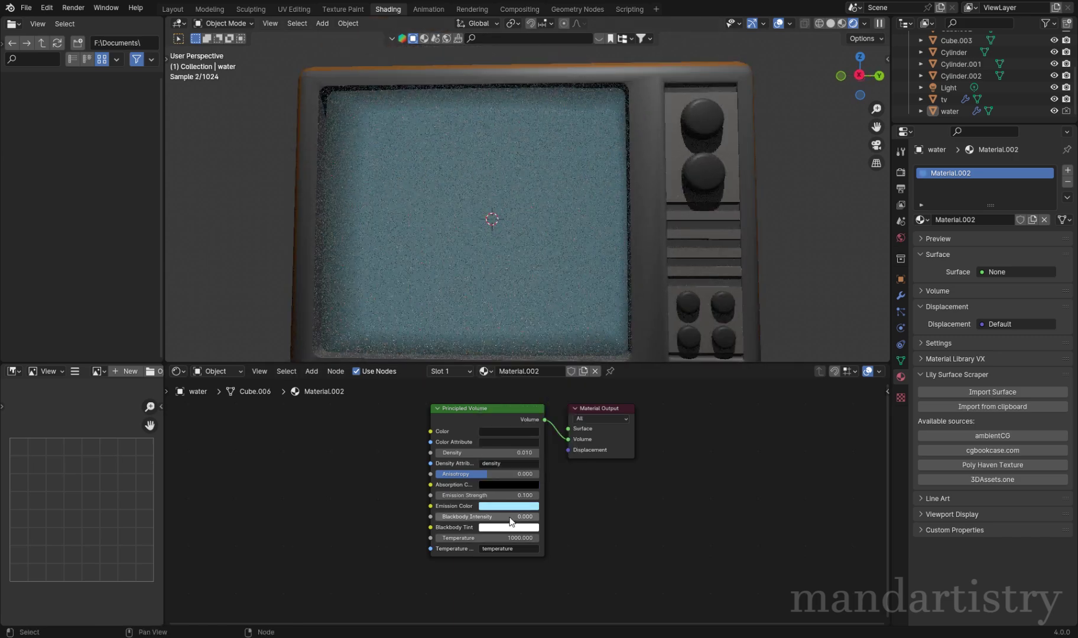
pyautogui.press('Return')
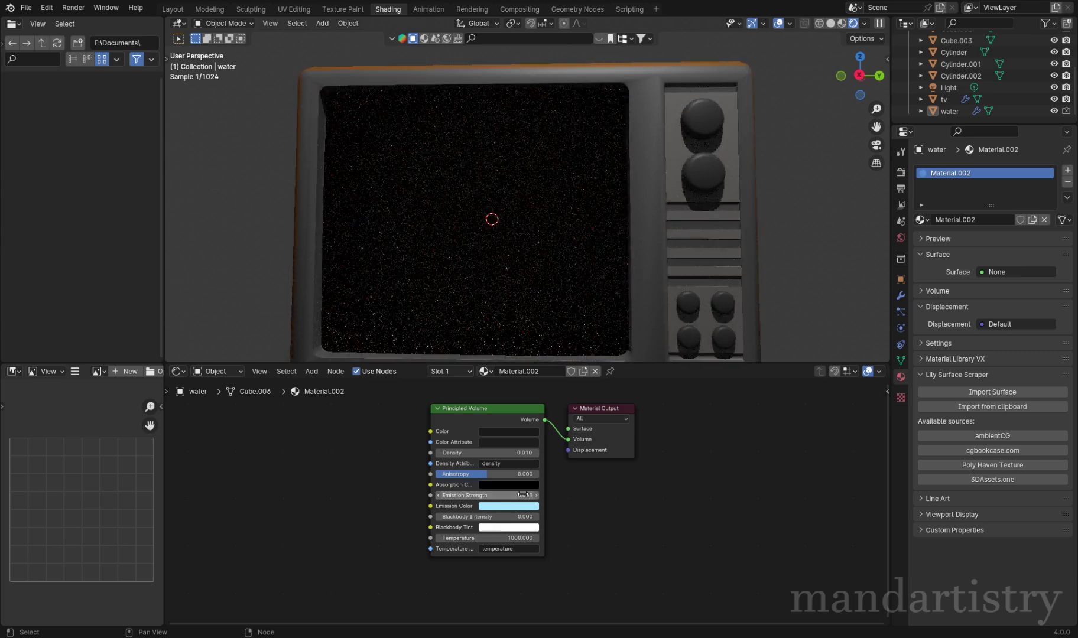
pyautogui.press('Return')
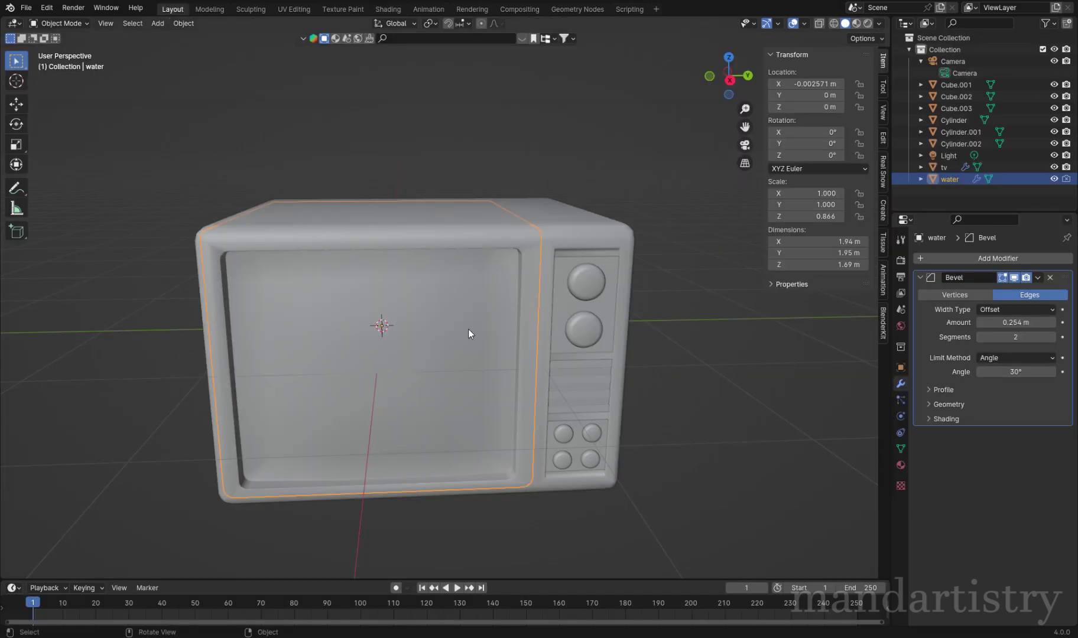
# Step: Add a cube in front of the TV and merge all its vertices into a single vertex
pyautogui.hotkey('shift', 'a')
pyautogui.click(397, 329)
pyautogui.press('Tab')
pyautogui.moveTo(397, 330); pyautogui.dragTo(541, 370, button='middle')
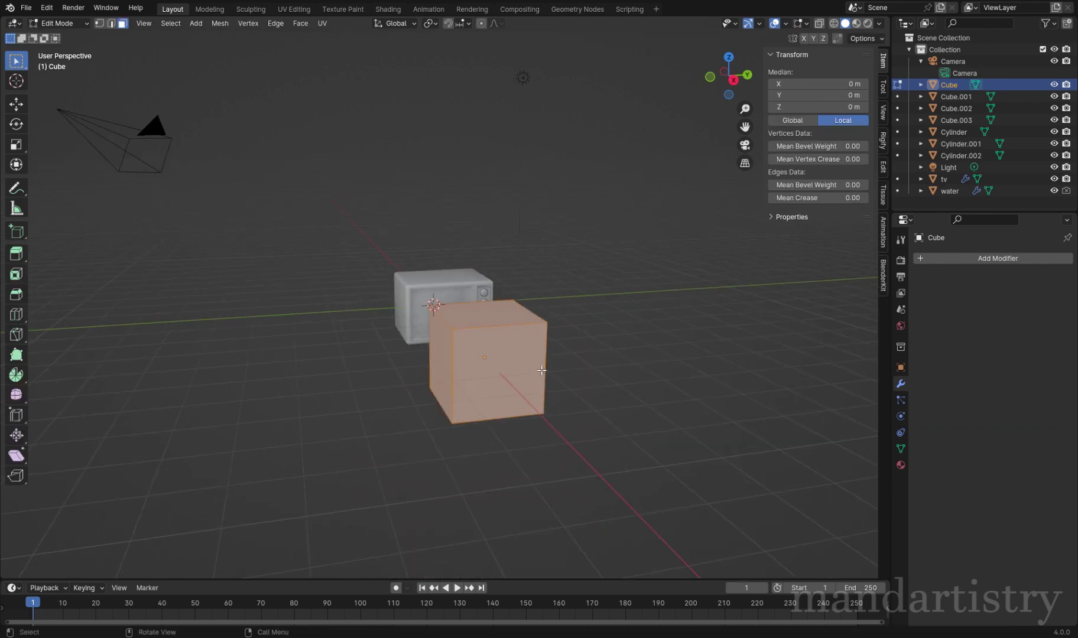
pyautogui.hotkey('alt', 'z')
pyautogui.press('m')
pyautogui.click(498, 409)
# Step: Set the object's origin to the single vertex and extrude the vertex upward along Z into a vertical edge
pyautogui.press('Tab')
pyautogui.rightClick(408, 416)
pyautogui.click(520, 440)
pyautogui.press('Tab')
pyautogui.press('e')
pyautogui.press('z')
pyautogui.click(512, 423)
pyautogui.press('Tab')
# Step: Add a Skin modifier to the vertical edge and thin its skin with Skin Resize
pyautogui.click(931, 258)
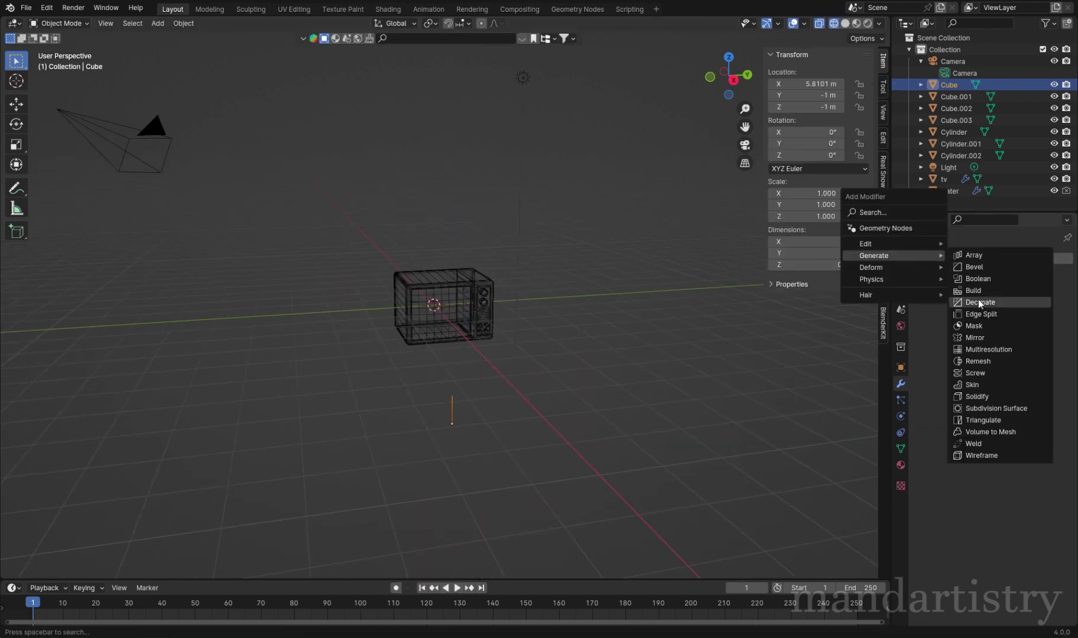
pyautogui.click(963, 397)
pyautogui.press('Tab')
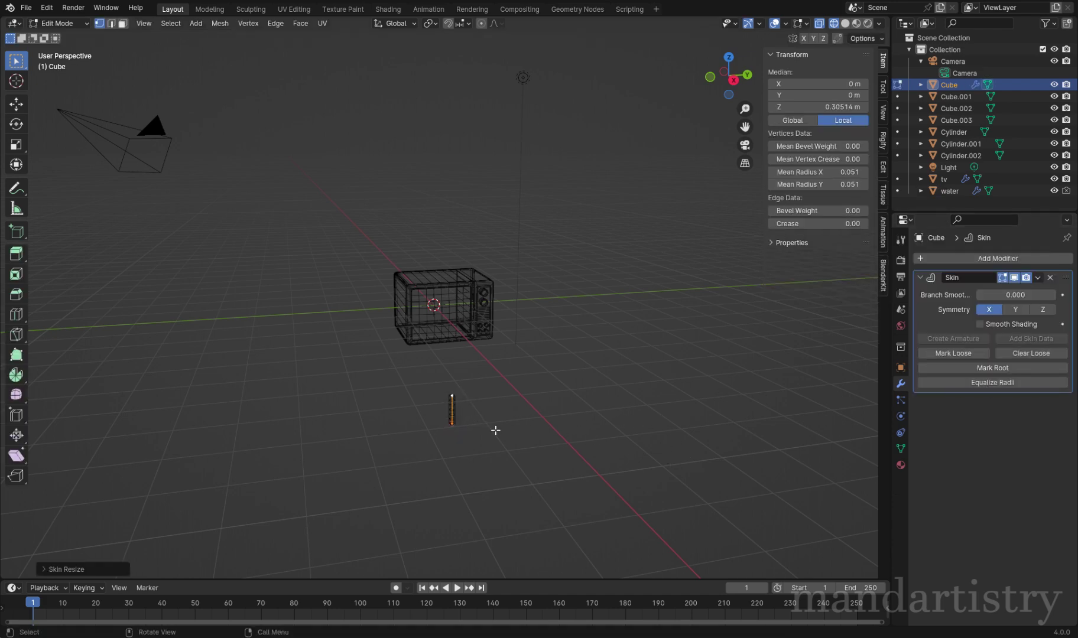
pyautogui.press('KP_Decimal')
pyautogui.press('Escape')
# Step: Raise the stem's top vertex to about 0.524 m and add a Subdivision Surface modifier with 2 viewport levels
pyautogui.click(445, 285)
pyautogui.press('e')
pyautogui.press('z')
pyautogui.click(985, 262)
pyautogui.moveTo(911, 267)
pyautogui.click(850, 408)
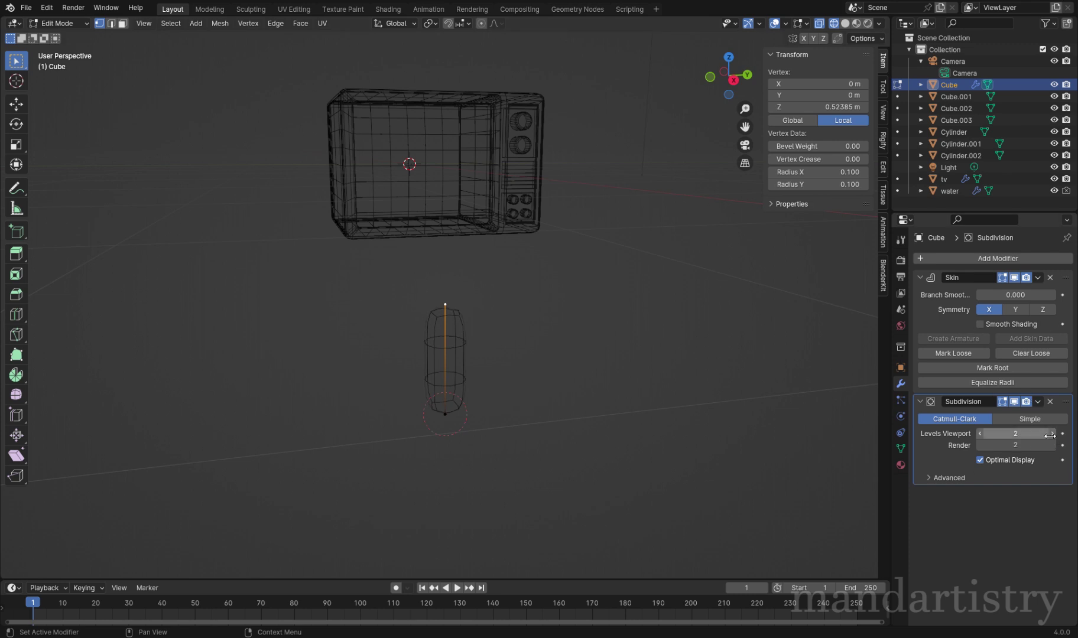
pyautogui.moveTo(1050, 436); pyautogui.dragTo(1036, 436)
# Step: Display the skinned stem in solid shading and reopen it in edit mode
pyautogui.press('Tab')
pyautogui.hotkey('shift', 'z')
pyautogui.rightClick(449, 353)
pyautogui.click(449, 352)
pyautogui.hotkey('ctrl', '2')
pyautogui.click(642, 400)
pyautogui.click(445, 351)
pyautogui.press('Tab')
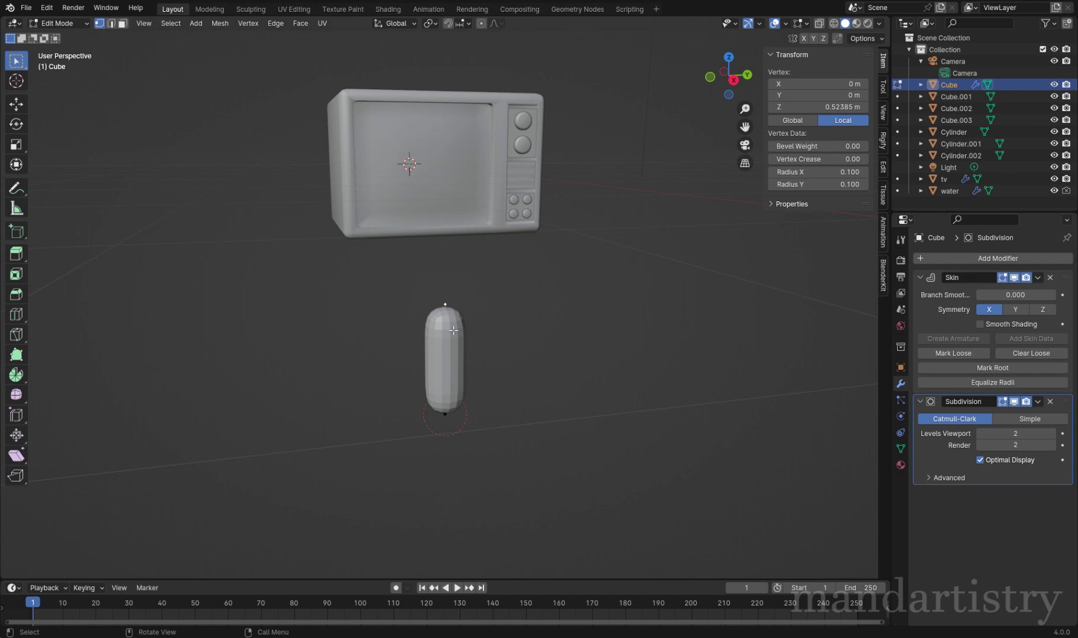
# Step: Shape the stem into a coral by extruding a side branch and repositioning its tips
pyautogui.press('g')
pyautogui.press('e')
pyautogui.click(426, 312)
pyautogui.moveTo(425, 312); pyautogui.dragTo(615, 302, button='middle')
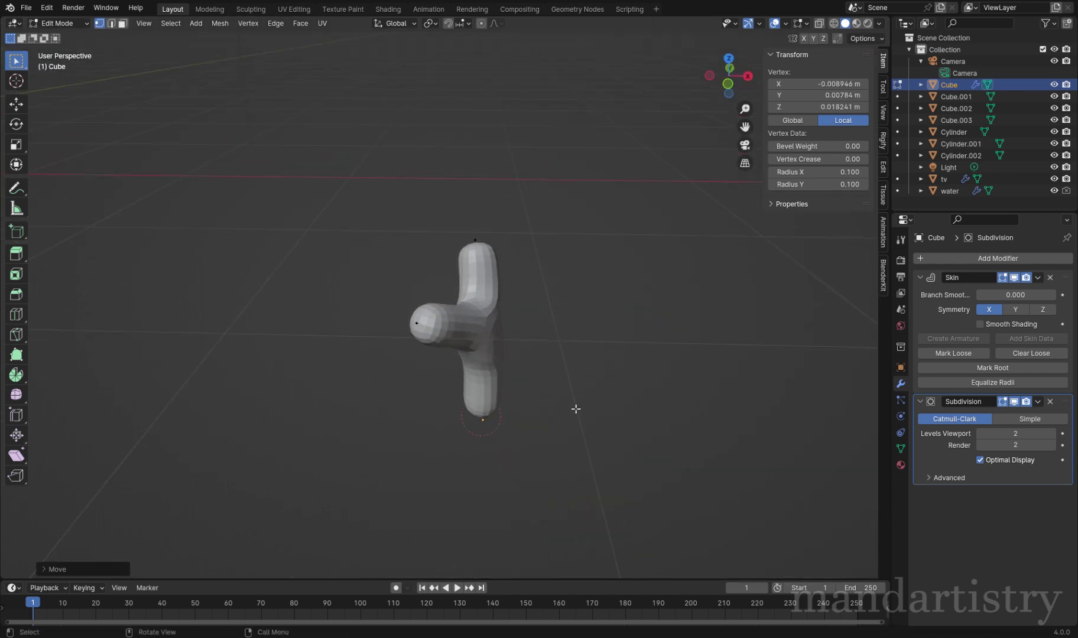
pyautogui.moveTo(664, 397); pyautogui.dragTo(680, 331, button='middle')
# Step: Try extruding a third branch from the coral's thickened base and enlarging a branch tip's skin
pyautogui.press('e')
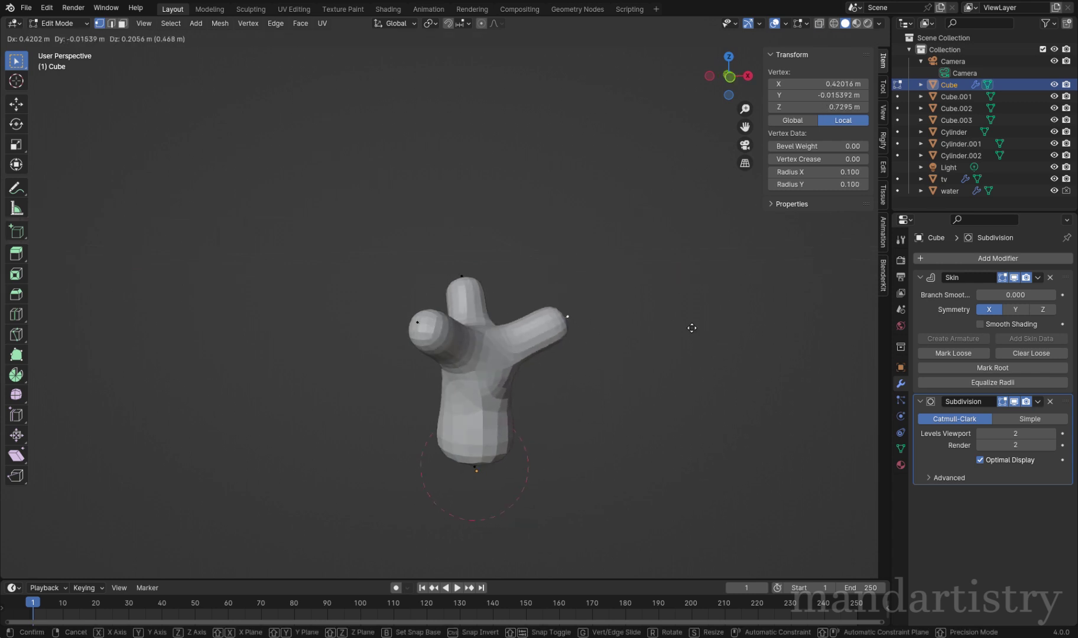
pyautogui.click(684, 322)
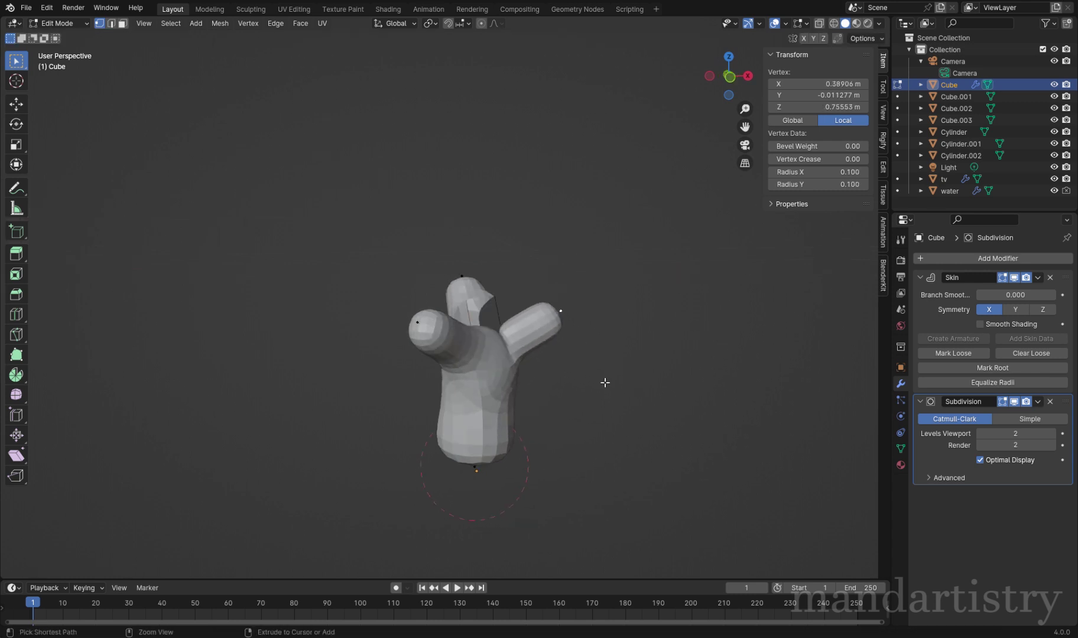
pyautogui.click(552, 377)
pyautogui.moveTo(575, 385); pyautogui.dragTo(574, 440, button='middle')
pyautogui.scroll(2, 574, 441)
pyautogui.hotkey('ctrl', 'a')
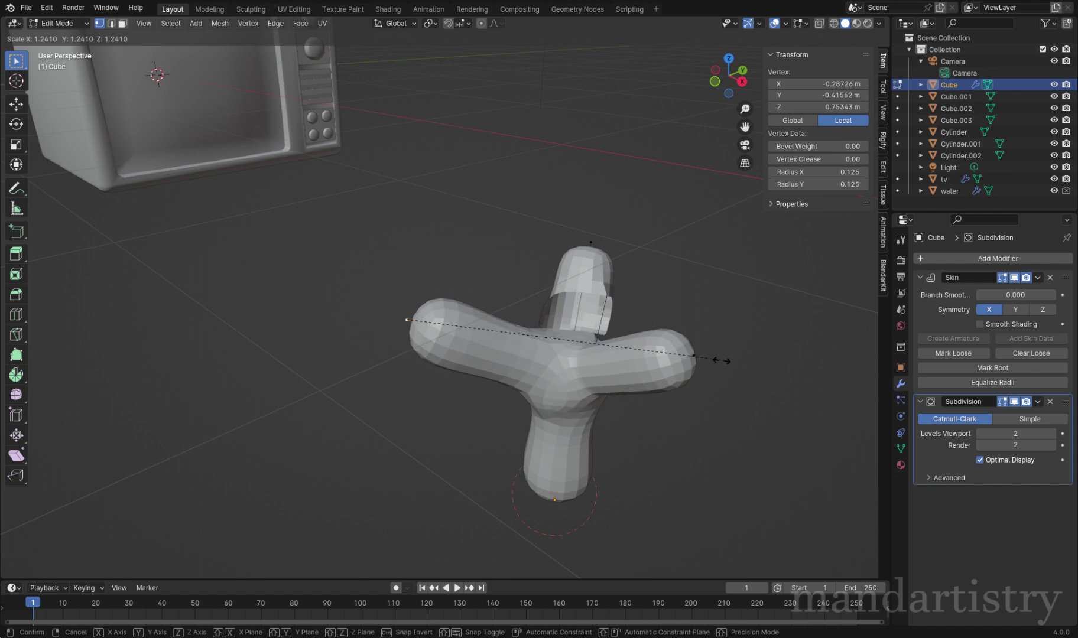
pyautogui.press('Escape')
pyautogui.hotkey('ctrl', 'z')
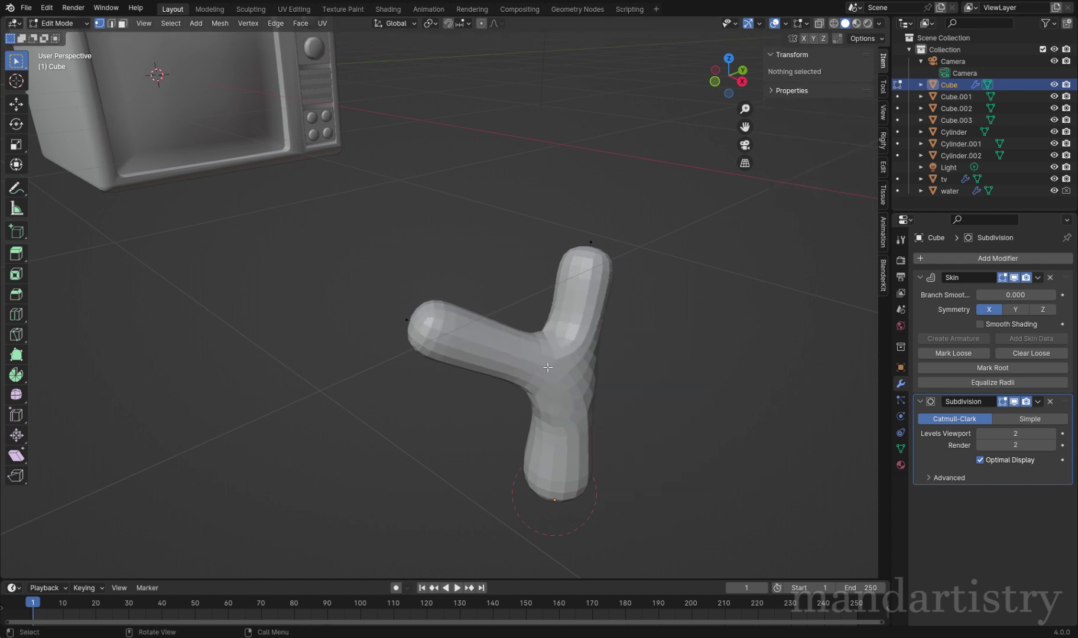
# Step: Extrude another branch on the coral and slim one branch tip's skin radius to 0.085
pyautogui.click(590, 242)
pyautogui.moveTo(478, 258); pyautogui.dragTo(580, 303, button='middle')
pyautogui.press('e')
pyautogui.click(720, 229)
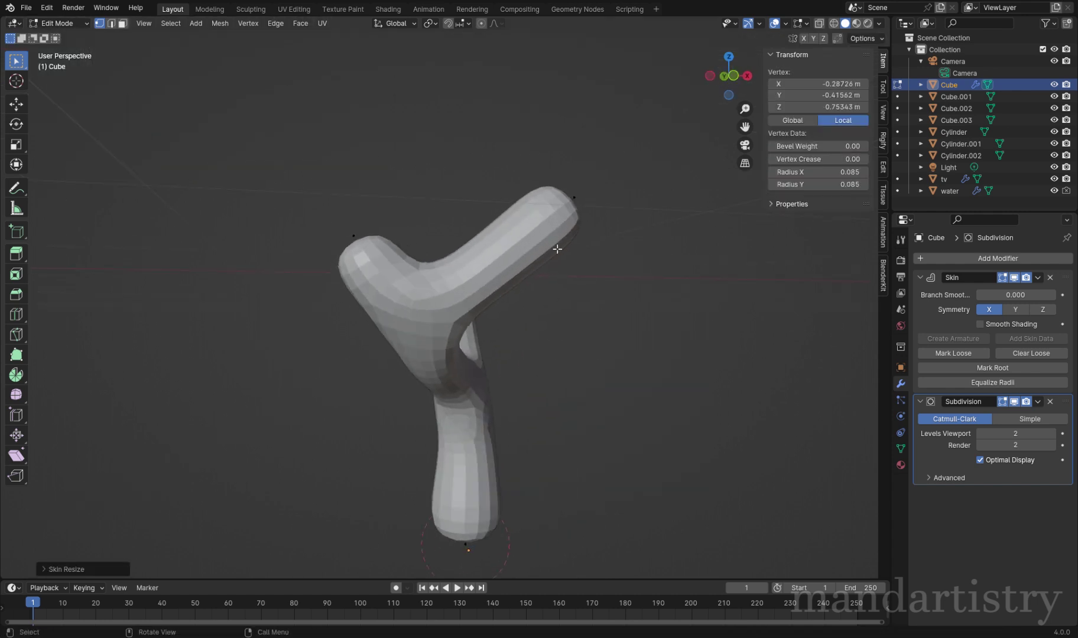
# Step: Move a vertex near the coral's fork to refine the flow of its branches
pyautogui.moveTo(610, 338); pyautogui.dragTo(497, 414, button='middle')
pyautogui.scroll(3, 496, 413)
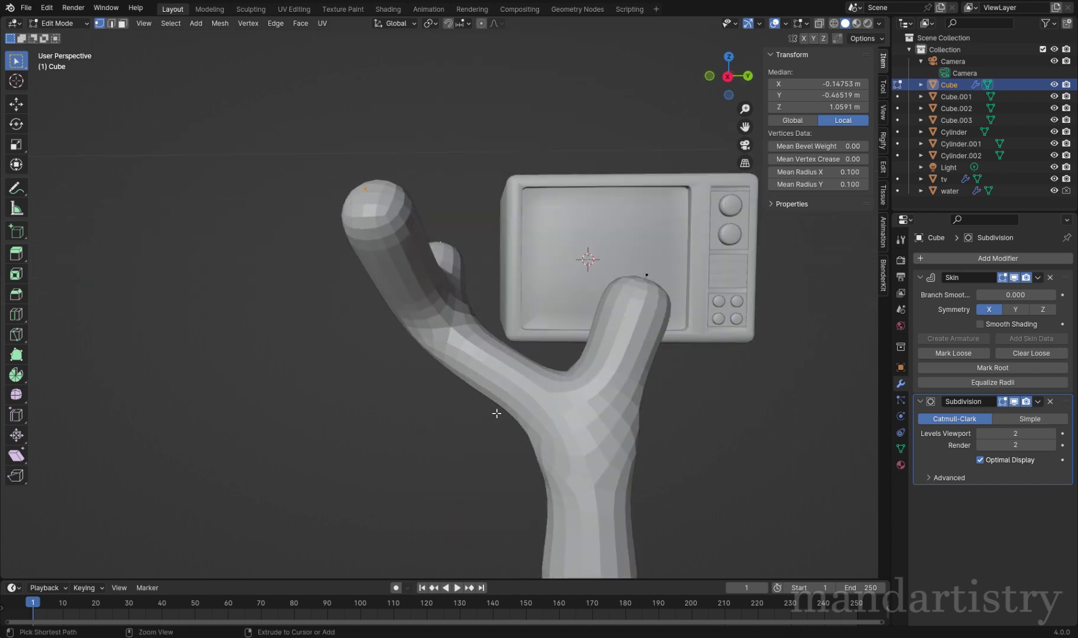
pyautogui.click(478, 347)
pyautogui.press('g')
pyautogui.click(561, 485)
# Step: Leave edit mode and move the coral horizontally into the TV's interior
pyautogui.scroll(-3, 562, 486)
pyautogui.scroll(-5, 562, 486)
pyautogui.press('Tab')
pyautogui.press('g')
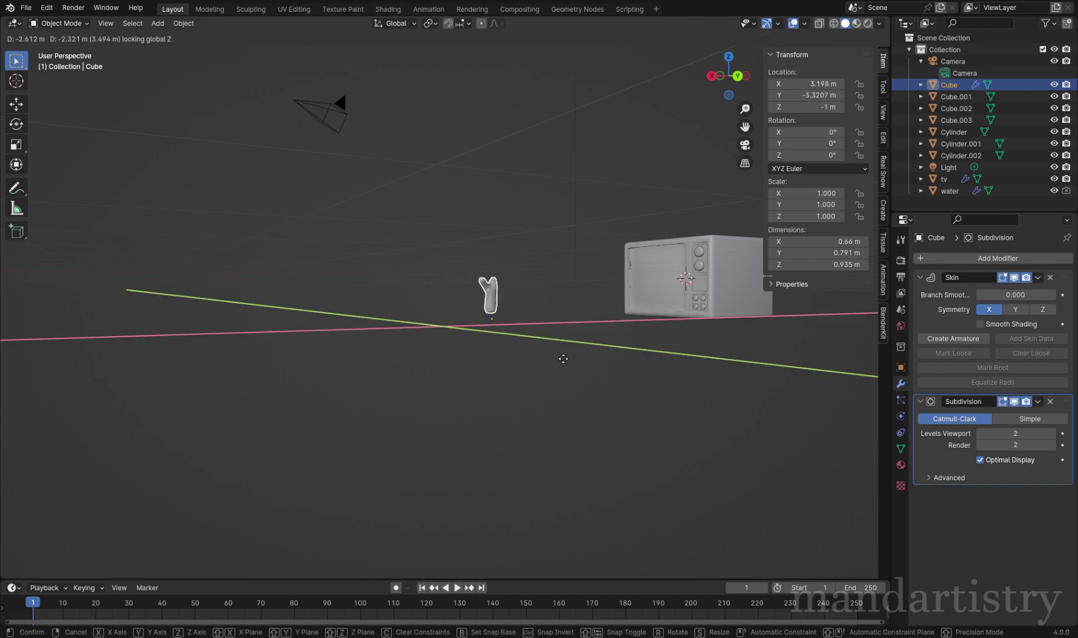
pyautogui.click(713, 362)
pyautogui.press('KP_Decimal')
pyautogui.moveTo(707, 357); pyautogui.dragTo(542, 435, button='middle')
pyautogui.press('g')
pyautogui.click(499, 319)
# Step: Scale the coral to 0.763 in right view so it sits in the screen's lower corner away from the controls
pyautogui.hotkey('shift', 'a')
pyautogui.press('KP_3')
pyautogui.scroll(2, 588, 418)
pyautogui.press('s')
pyautogui.click(588, 365)
pyautogui.click(689, 255)
# Step: Preview the TV in rendered shading and select the coral to adjust its placement
pyautogui.press('z')
pyautogui.click(521, 378)
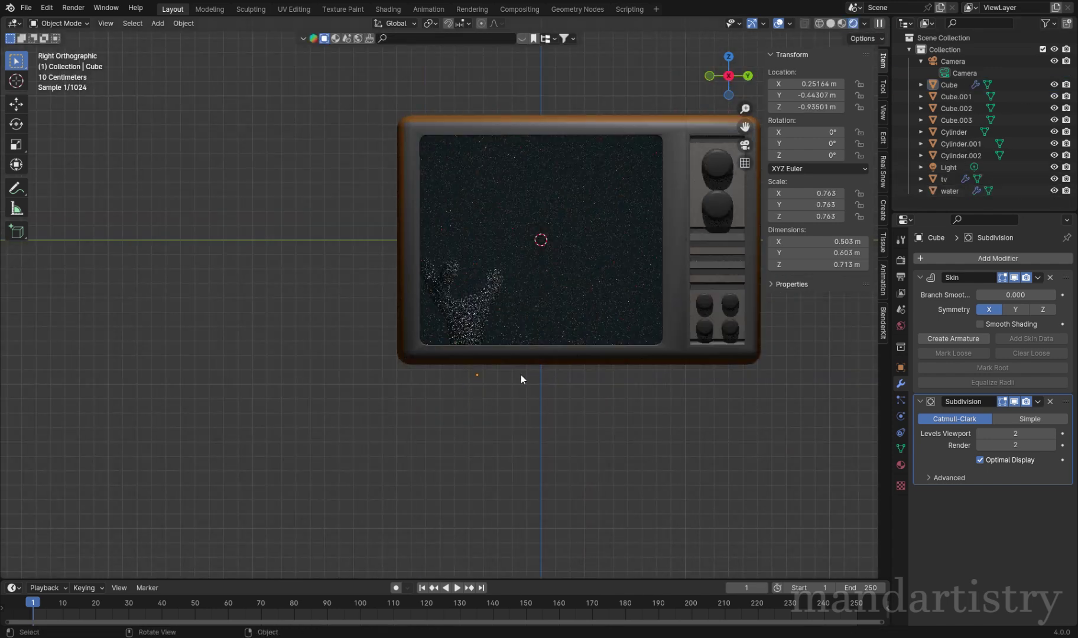
pyautogui.click(471, 321)
pyautogui.click(483, 309)
pyautogui.press('g')
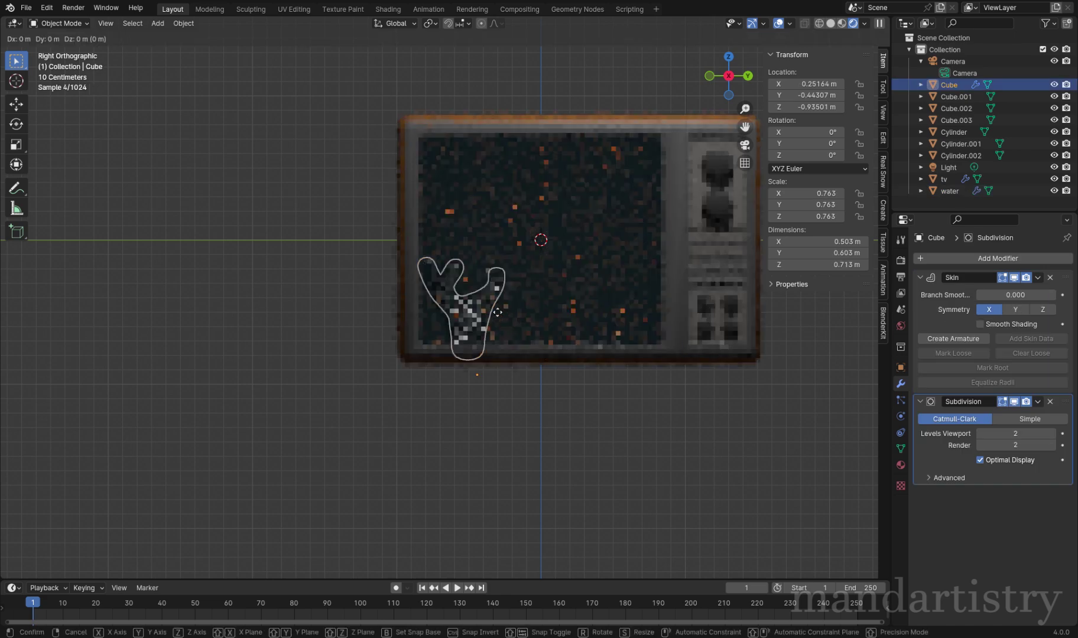
pyautogui.click(512, 312)
# Step: Give the coral a new pink material with hue 0.830, saturation 0.786, value 1.000 and roughness 0.711
pyautogui.click(901, 465)
pyautogui.click(972, 306)
pyautogui.click(920, 261)
pyautogui.click(1021, 381)
pyautogui.click(1006, 272)
# Step: Place a coral duplicate further along the TV floor, rotated 80.878° about Z and scaled to 0.558
pyautogui.click(686, 216)
pyautogui.press('h')
pyautogui.moveTo(686, 217)
pyautogui.mouseDown(button='middle')
pyautogui.moveTo(629, 334)
pyautogui.moveTo(513, 319)
pyautogui.mouseUp(button='middle')
pyautogui.click(514, 319)
pyautogui.click(514, 319)
pyautogui.press('s')
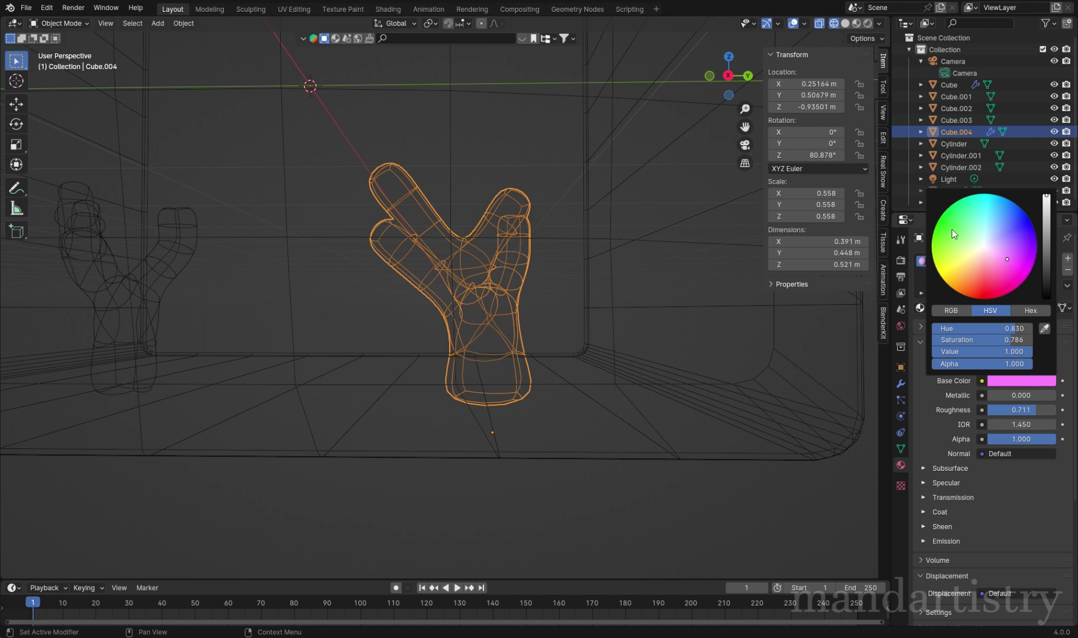
# Step: Recolor the duplicated coral orange with hue 0.067, saturation 1.000 and value 1.000
pyautogui.click(944, 211)
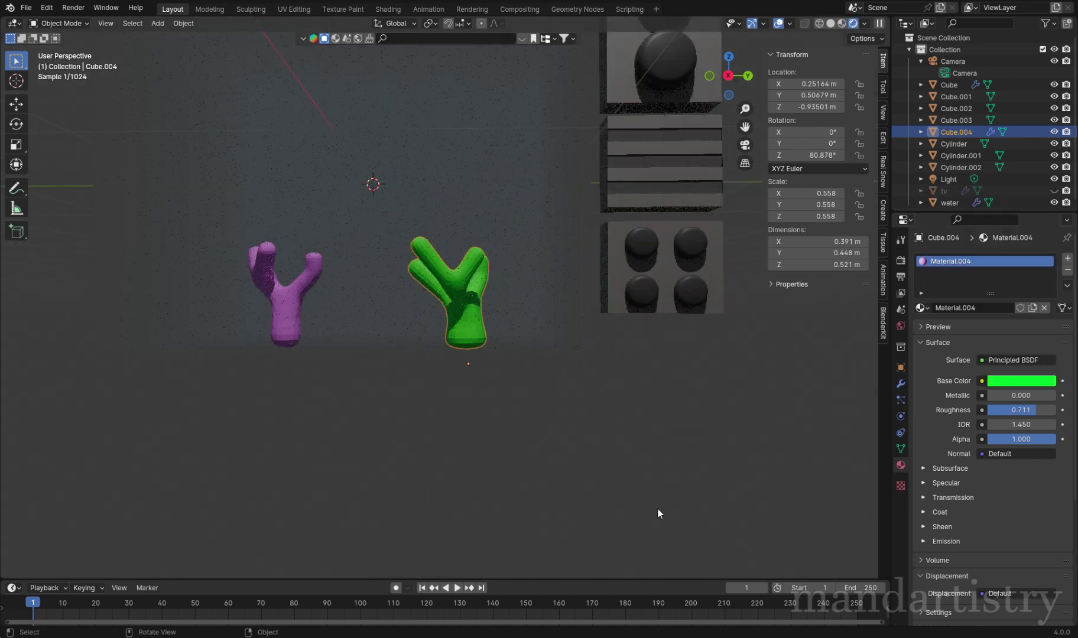
pyautogui.click(1021, 380)
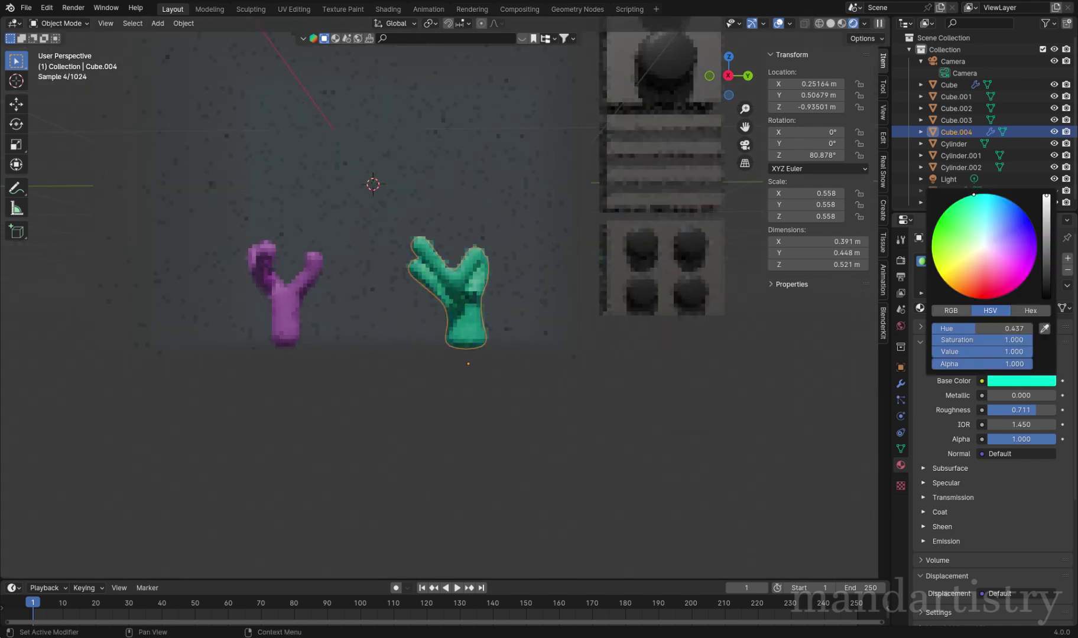
pyautogui.moveTo(973, 194); pyautogui.dragTo(969, 199)
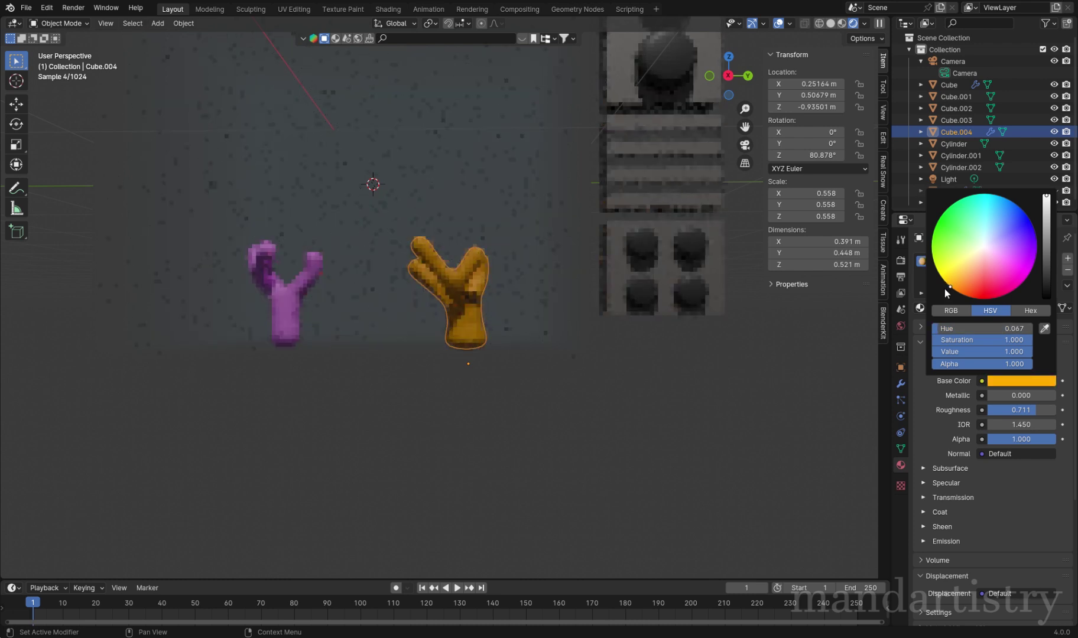
# Step: Shade the orange coral smooth and apply its Subdivision and Skin modifiers
pyautogui.rightClick(454, 287)
pyautogui.click(454, 287)
pyautogui.click(900, 384)
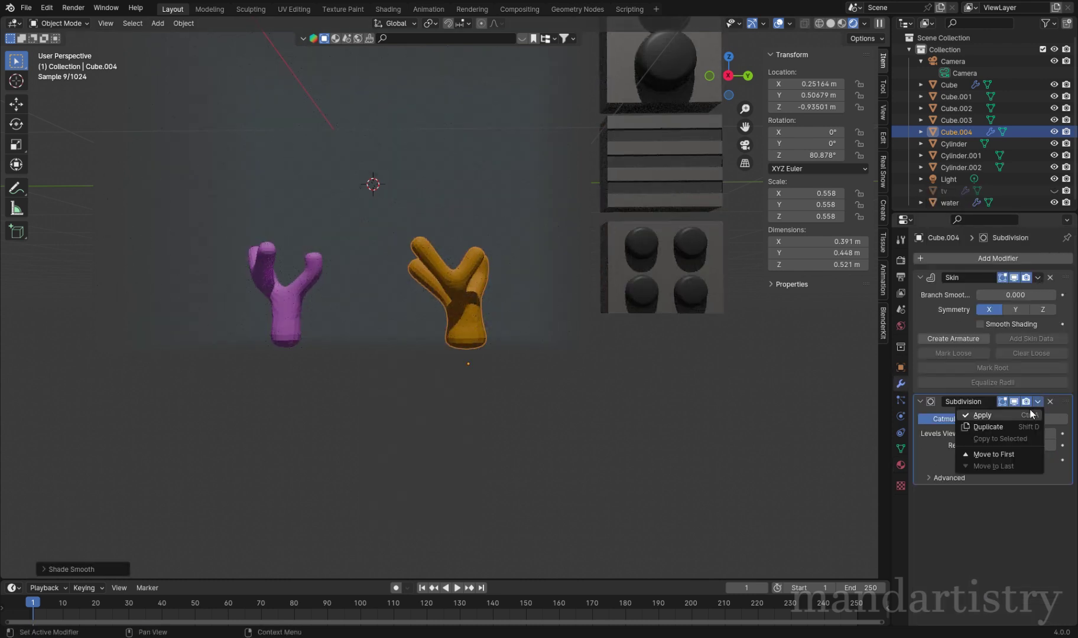
pyautogui.click(1028, 414)
pyautogui.click(1032, 291)
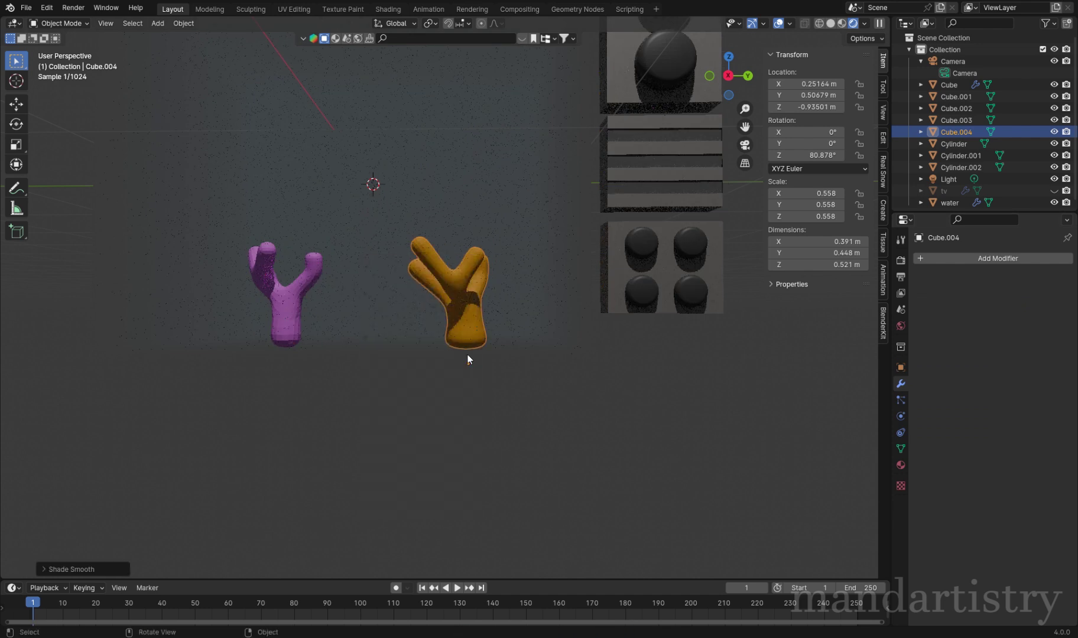
# Step: Apply the purple coral's modifiers and shade it smooth
pyautogui.click(282, 285)
pyautogui.hotkey('ctrl', 'a')
pyautogui.hotkey('ctrl', 'a')
pyautogui.rightClick(285, 304)
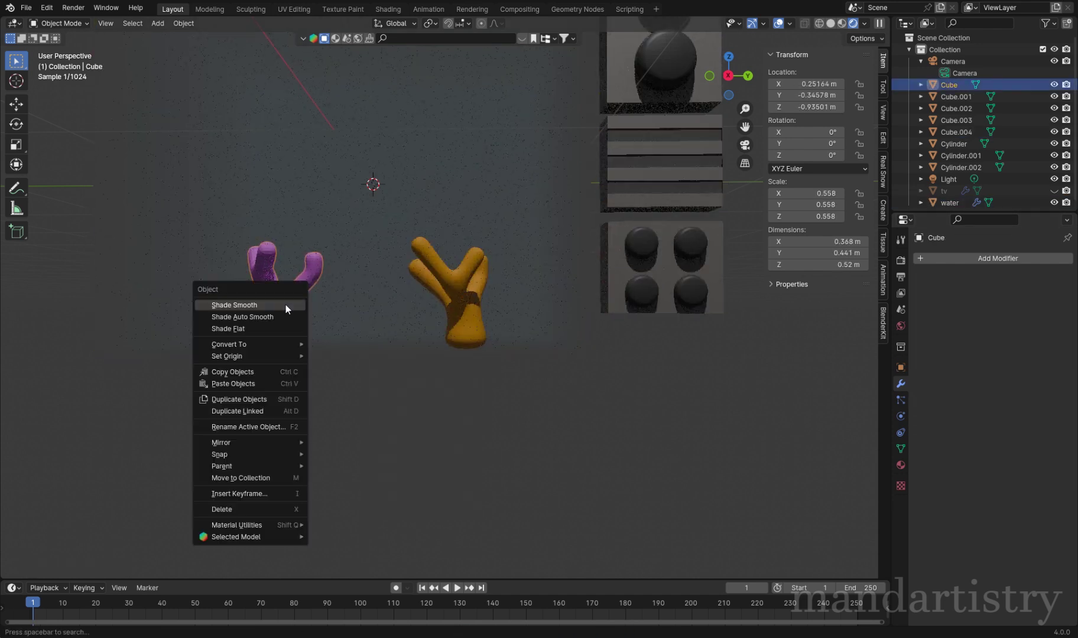
pyautogui.click(285, 305)
# Step: Rotate the orange coral to 123.7° about Z, judging it in right view
pyautogui.press('KP_1')
pyautogui.press('KP_3')
pyautogui.scroll(5, 446, 354)
pyautogui.click(471, 309)
pyautogui.click(471, 308)
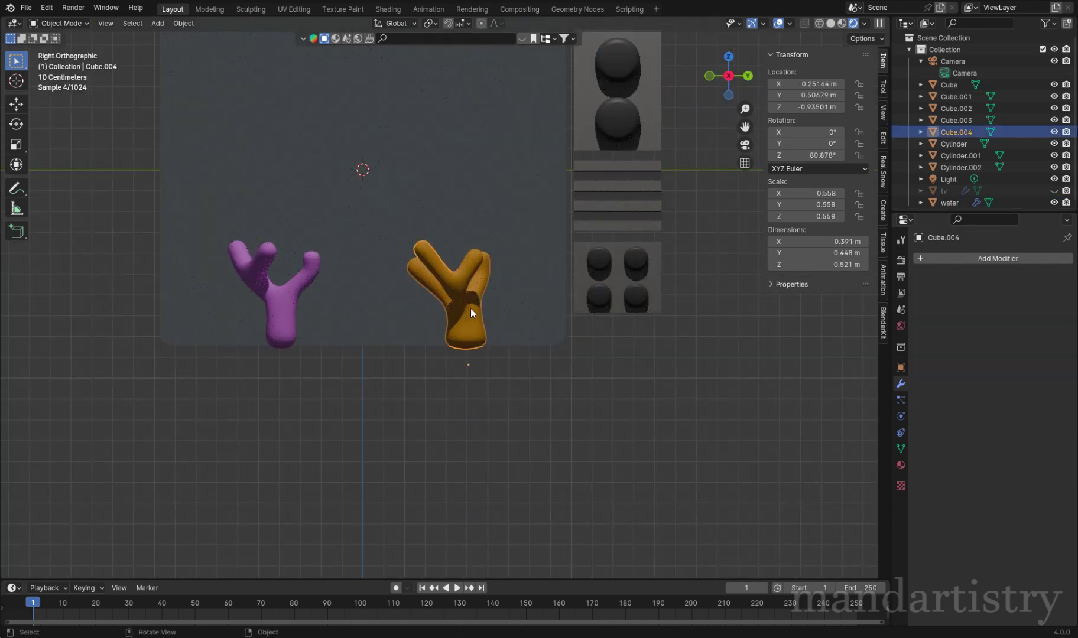
pyautogui.press('r')
pyautogui.click(531, 181)
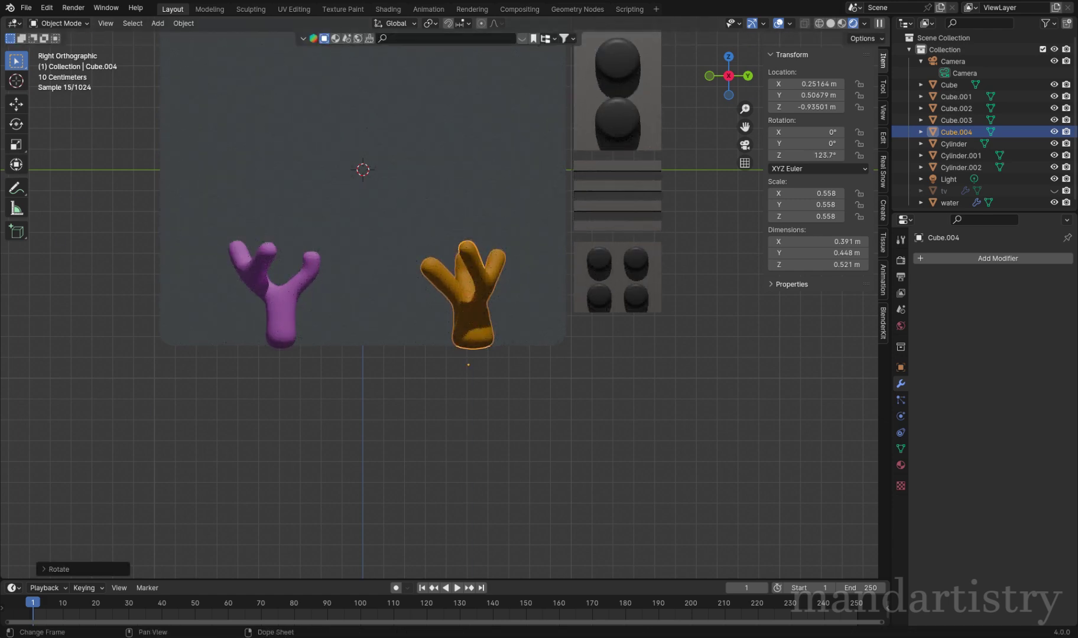
# Step: Unhide the TV and select the large top face above the screen compartment in Edit Mode
pyautogui.click(1054, 191)
pyautogui.hotkey('shift', 'a')
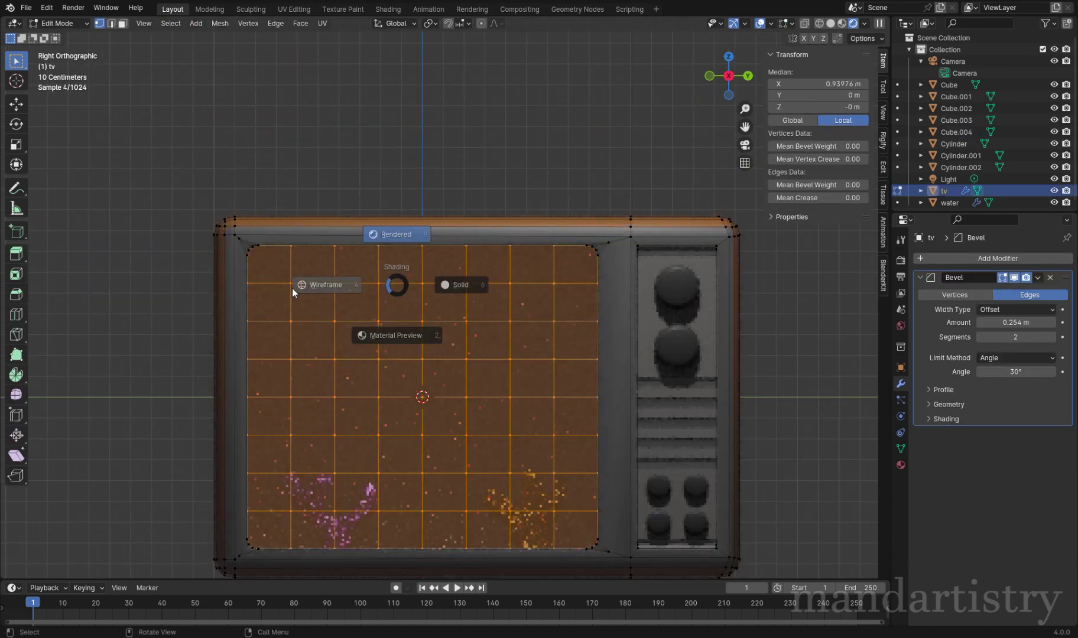
pyautogui.click(292, 288)
pyautogui.hotkey('alt', 'a')
pyautogui.moveTo(292, 287); pyautogui.dragTo(370, 145, button='middle')
pyautogui.click(450, 213)
pyautogui.hotkey('shift', 'z')
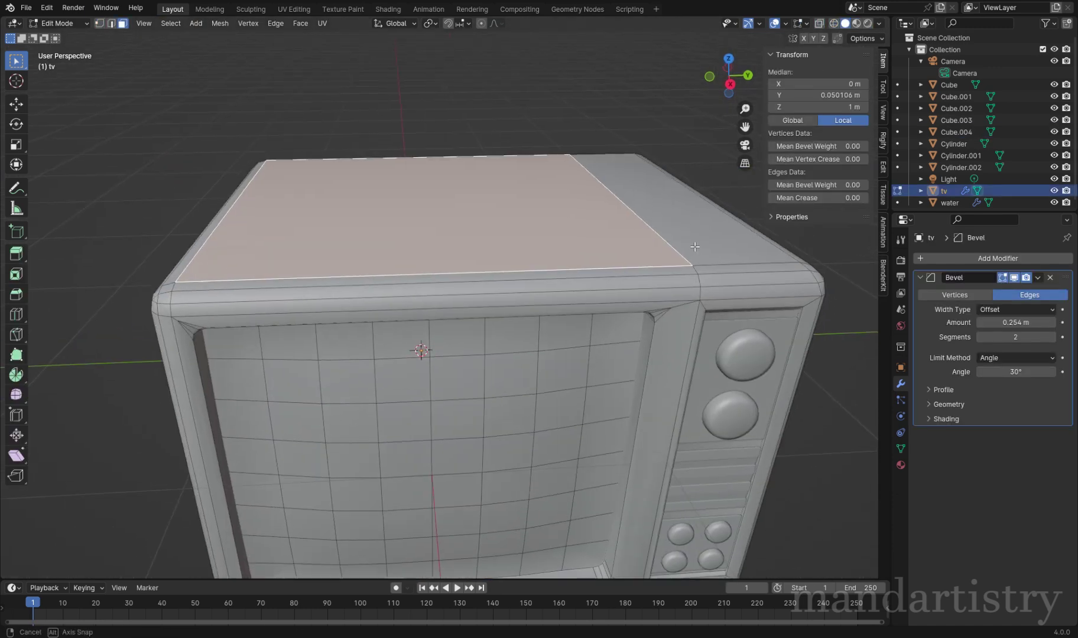
# Step: Separate a copy of the TV's top face into its own light-panel object and select it
pyautogui.press('g')
pyautogui.press('z')
pyautogui.click(690, 238)
pyautogui.press('p')
pyautogui.click(689, 253)
pyautogui.press('Tab')
pyautogui.click(576, 228)
# Step: Remove the light panel's inherited material slots and give it a new Emission material
pyautogui.click(901, 465)
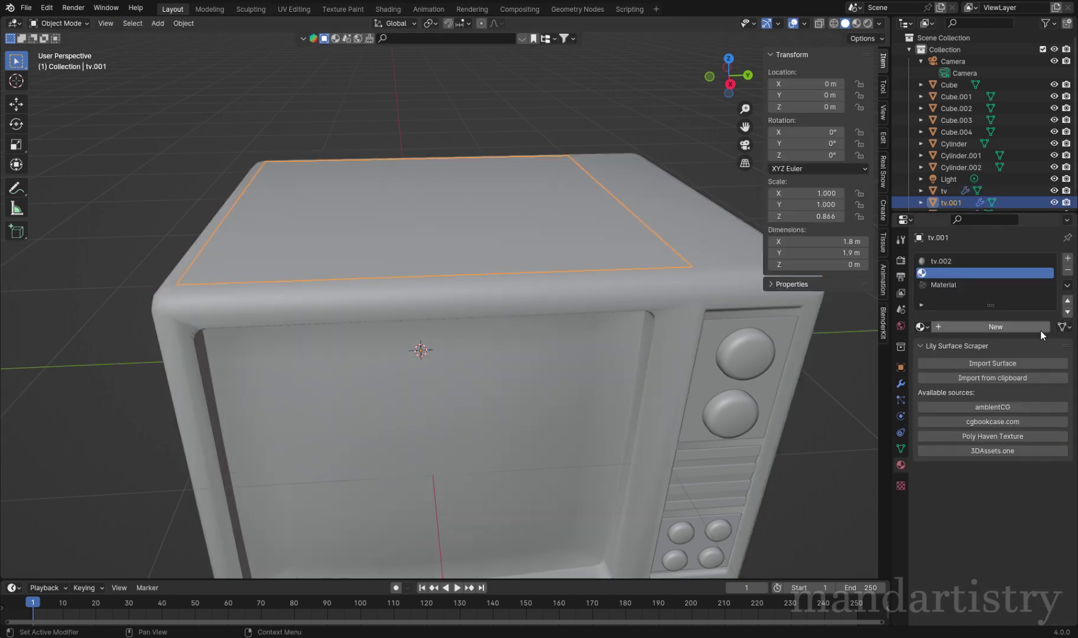
pyautogui.click(1066, 271)
pyautogui.click(1066, 259)
pyautogui.click(1006, 307)
pyautogui.click(993, 384)
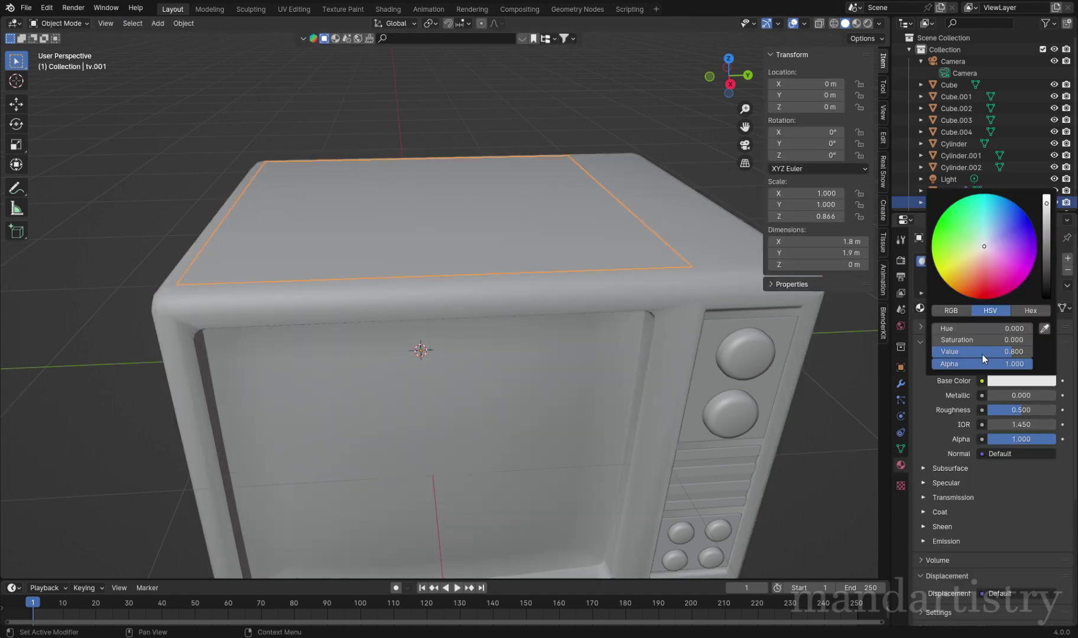
pyautogui.click(986, 360)
pyautogui.click(917, 128)
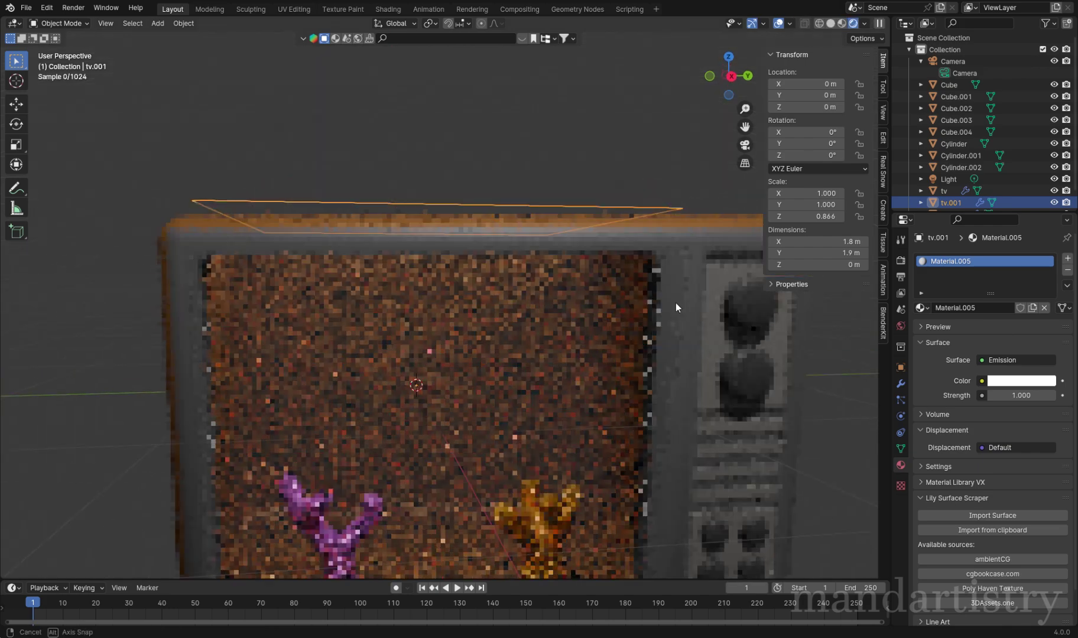
# Step: Tint the light panel's emission pale blue and set its strength to 20
pyautogui.click(1021, 381)
pyautogui.moveTo(998, 225)
pyautogui.mouseDown()
pyautogui.moveTo(958, 254)
pyautogui.moveTo(989, 234)
pyautogui.mouseUp()
pyautogui.click(1021, 395)
pyautogui.write('20')
pyautogui.press('Return')
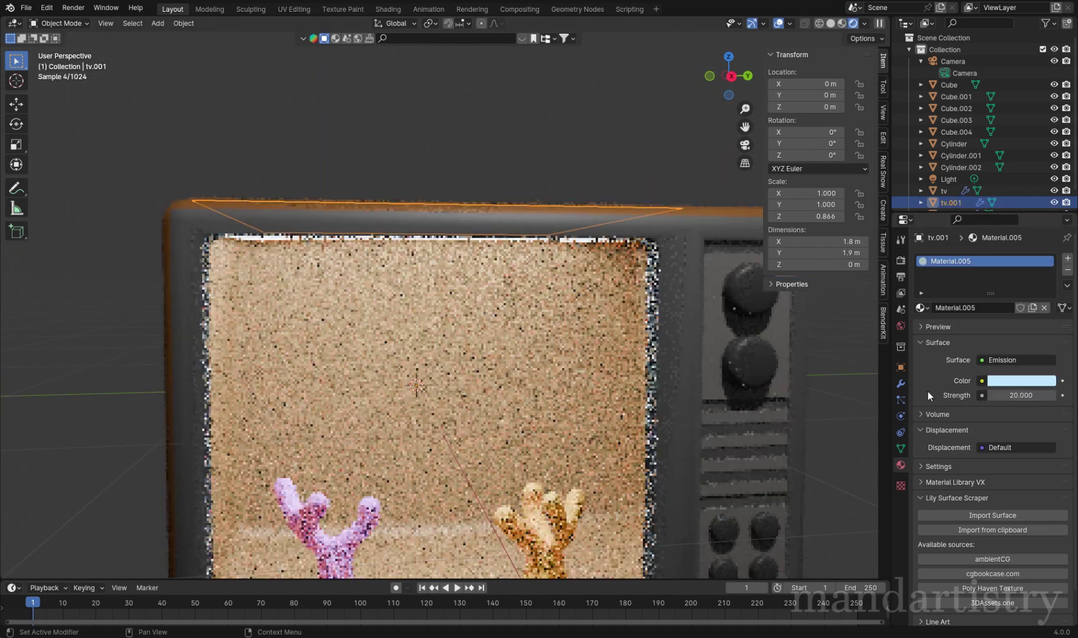
# Step: Reduce the light panel's emission strength to 10 and adjust the saturation of its pale blue color
pyautogui.click(1021, 380)
pyautogui.moveTo(1021, 395); pyautogui.dragTo(999, 396)
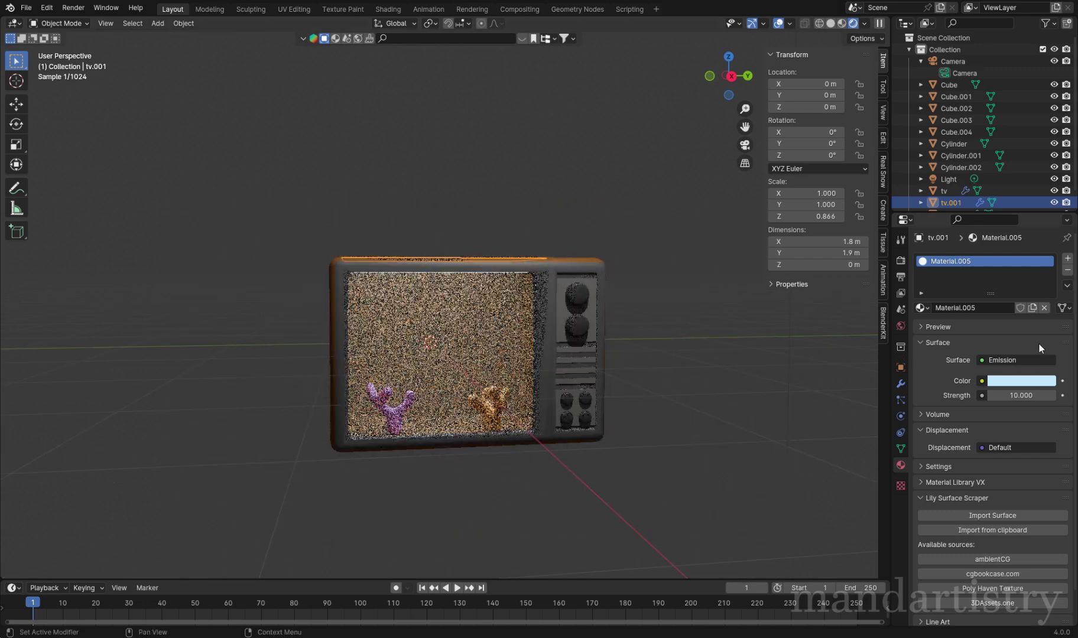
pyautogui.moveTo(686, 307); pyautogui.dragTo(696, 286, button='middle')
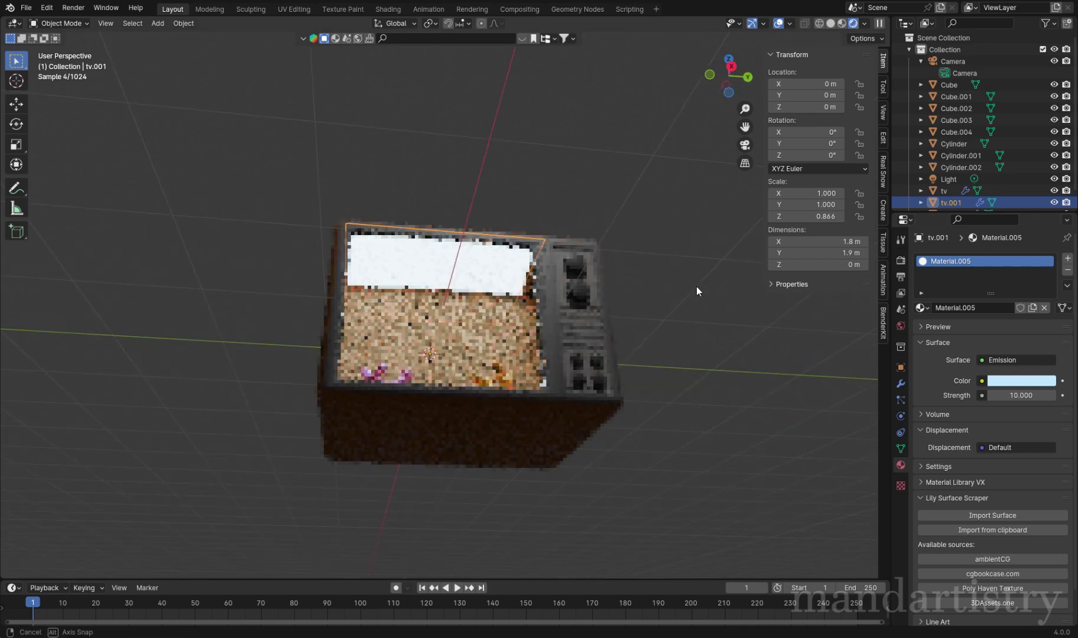
pyautogui.scroll(3, 696, 286)
pyautogui.click(1021, 381)
pyautogui.moveTo(1028, 340); pyautogui.dragTo(990, 340)
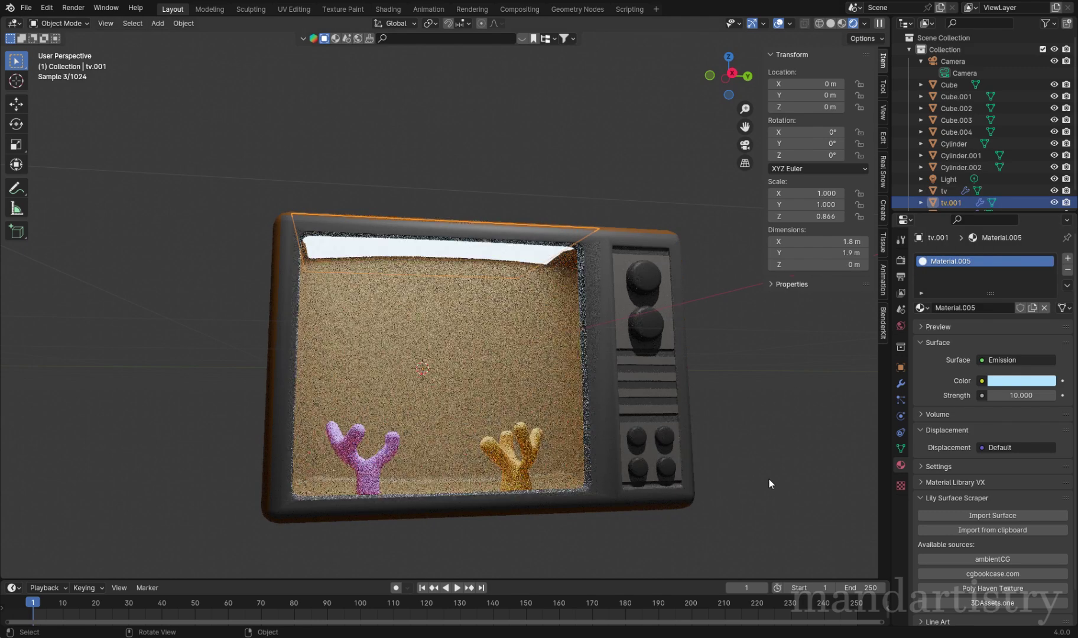
# Step: Select the water object and lighten its Principled Volume color to a medium gray in the Shading workspace
pyautogui.scroll(-1, 969, 177)
pyautogui.click(950, 199)
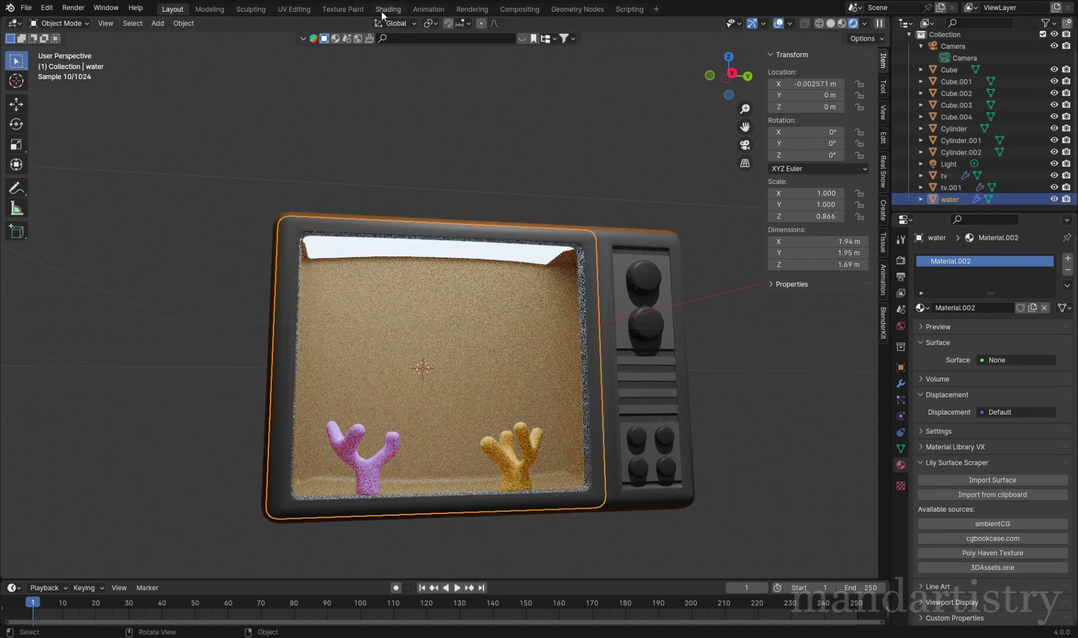
pyautogui.click(383, 12)
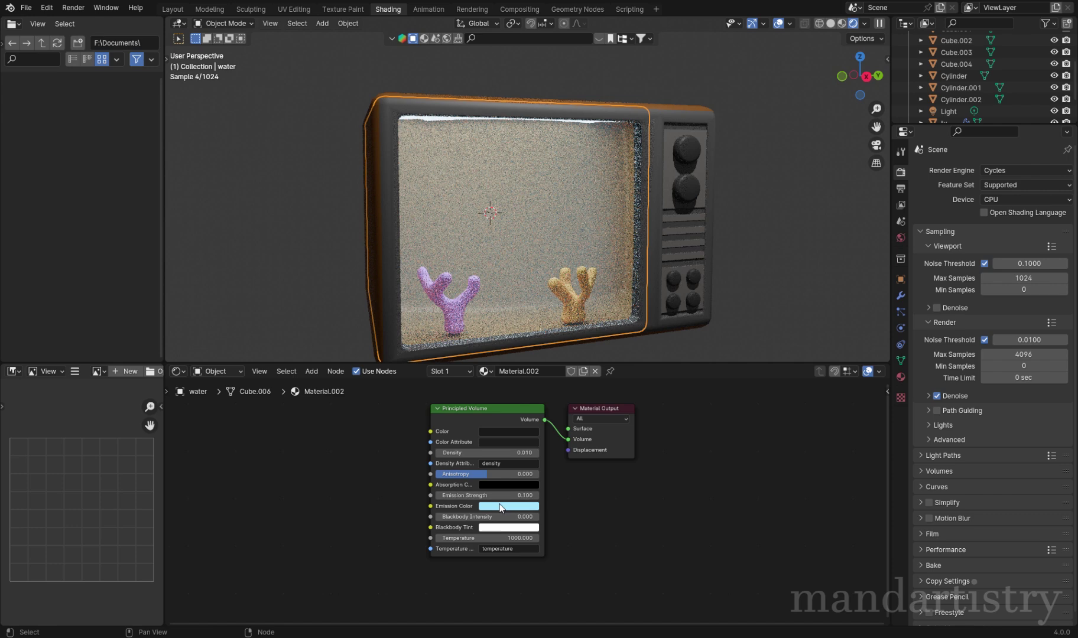
pyautogui.click(502, 431)
pyautogui.click(515, 348)
pyautogui.scroll(-1, 786, 308)
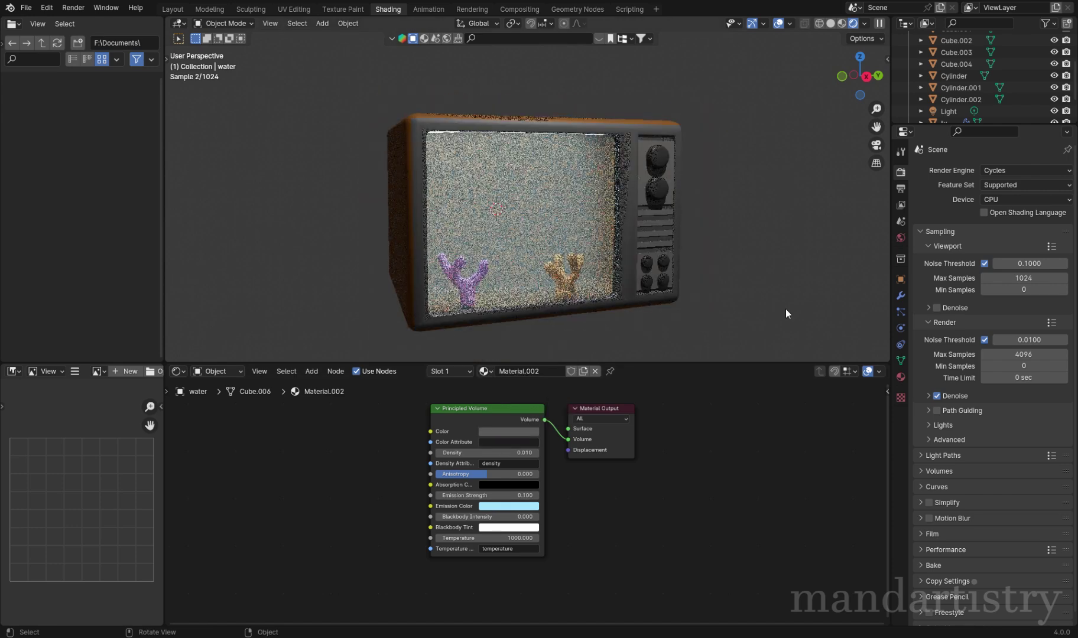
# Step: Set the water volume's emission color to bright cyan and adjust its emission strength
pyautogui.click(507, 506)
pyautogui.click(493, 429)
pyautogui.click(529, 353)
pyautogui.click(503, 506)
pyautogui.click(526, 362)
pyautogui.click(515, 508)
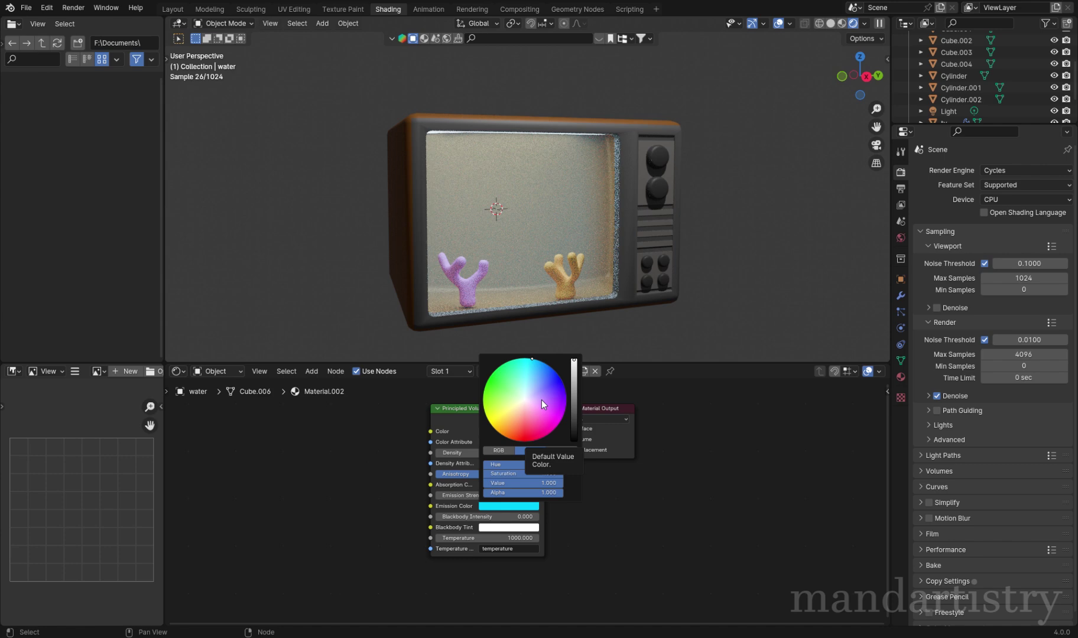
pyautogui.click(484, 495)
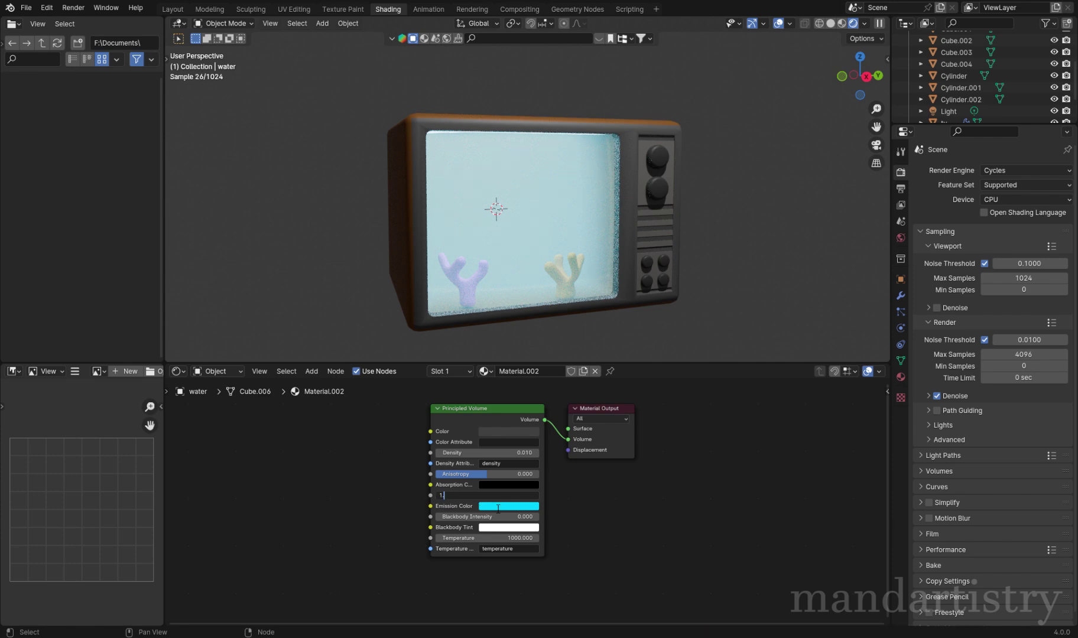
pyautogui.press('Return')
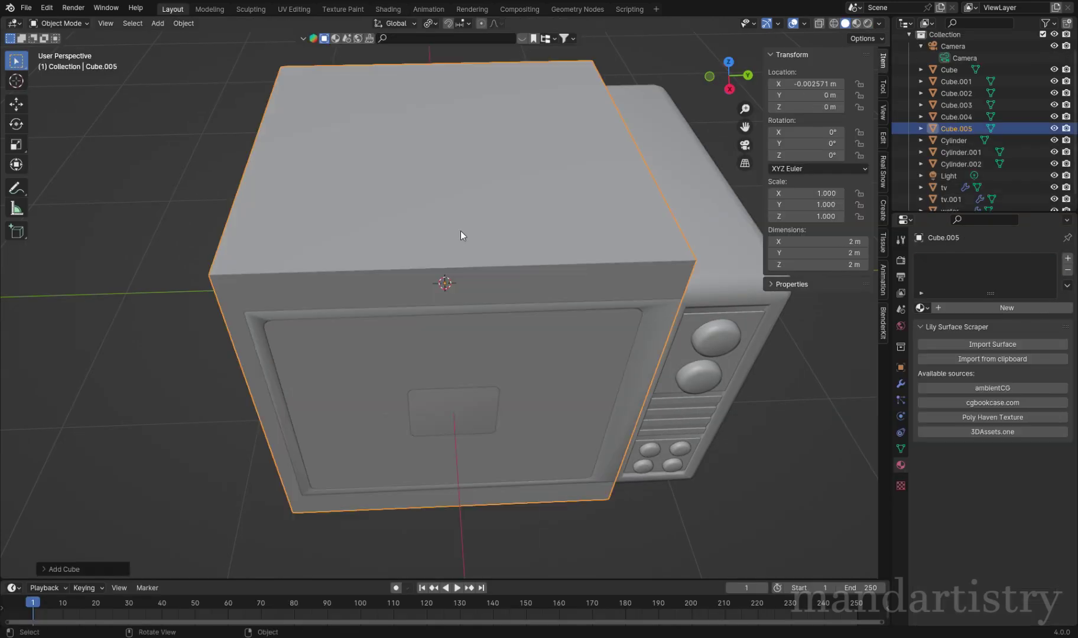
# Step: Shape a new cube into a slab about 0.67 m square and 0.18 m thick, placed on the TV's top
pyautogui.press('s')
pyautogui.click(591, 307)
pyautogui.press('g')
pyautogui.press('z')
pyautogui.click(586, 257)
pyautogui.press('s')
pyautogui.press('z')
pyautogui.click(474, 231)
# Step: Add a loop cut around the slab and bevel it into supporting edge loops
pyautogui.press('Tab')
pyautogui.press('2')
pyautogui.press('g')
pyautogui.press('g')
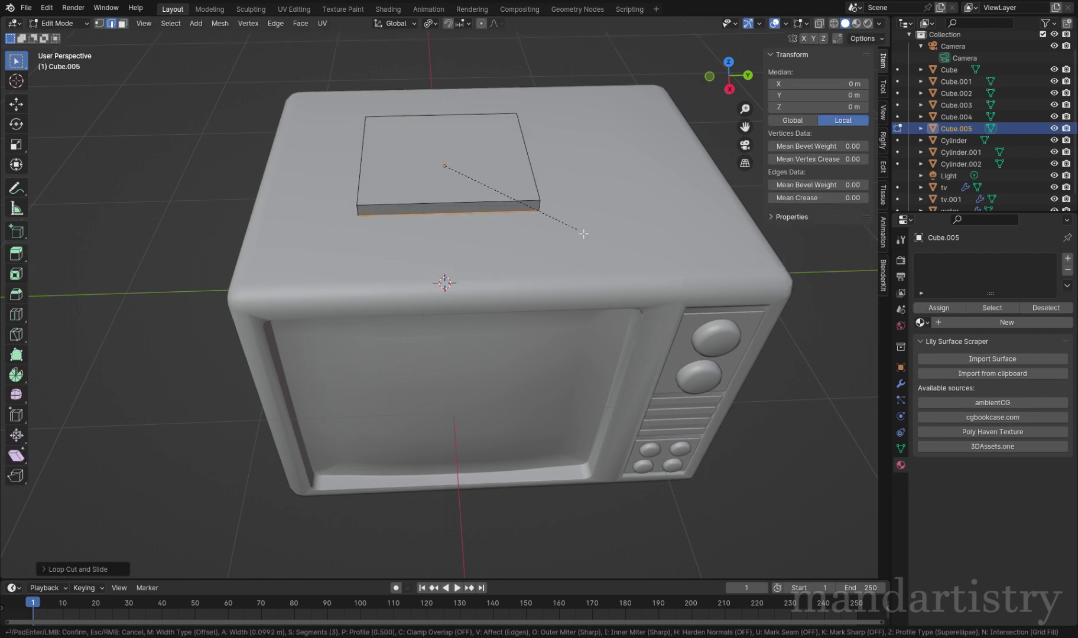
pyautogui.press('Tab')
# Step: Add a Subdivision Surface modifier to the slab at viewport level 3
pyautogui.click(900, 384)
pyautogui.click(922, 258)
pyautogui.moveTo(896, 259)
pyautogui.click(1004, 412)
pyautogui.hotkey('ctrl', '3')
# Step: Bevel the slab's crosswise loop cut out toward its edges to sharpen the corners
pyautogui.press('Tab')
pyautogui.keyDown('alt'); pyautogui.click(449, 178); pyautogui.keyUp('alt')
pyautogui.press('g')
pyautogui.press('g')
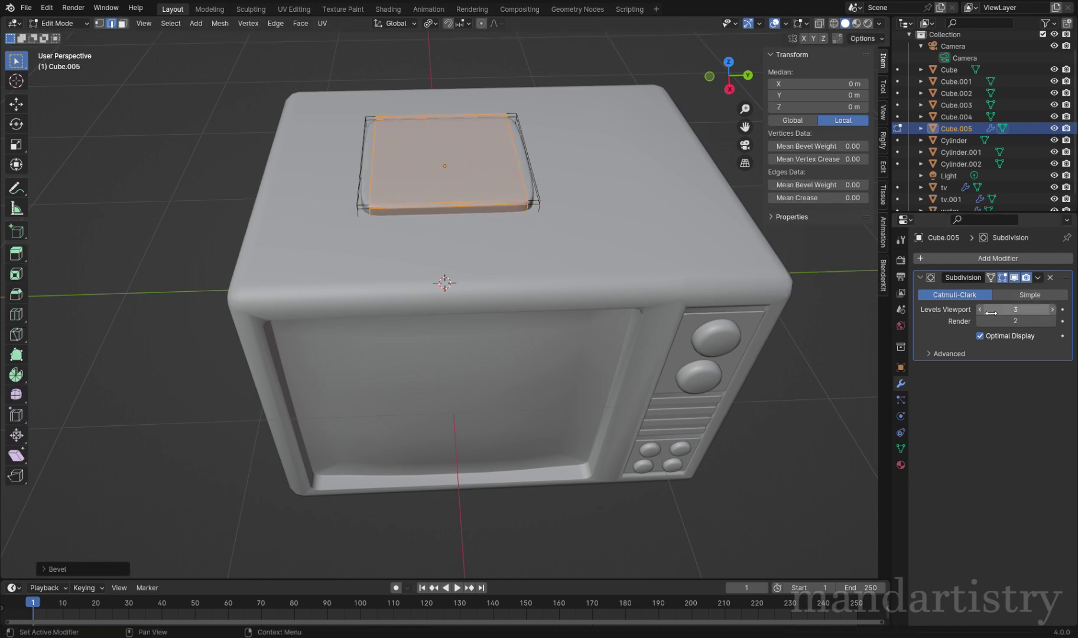
# Step: Add a central loop cut across the slab and try scaling it along X
pyautogui.press('s')
pyautogui.press('x')
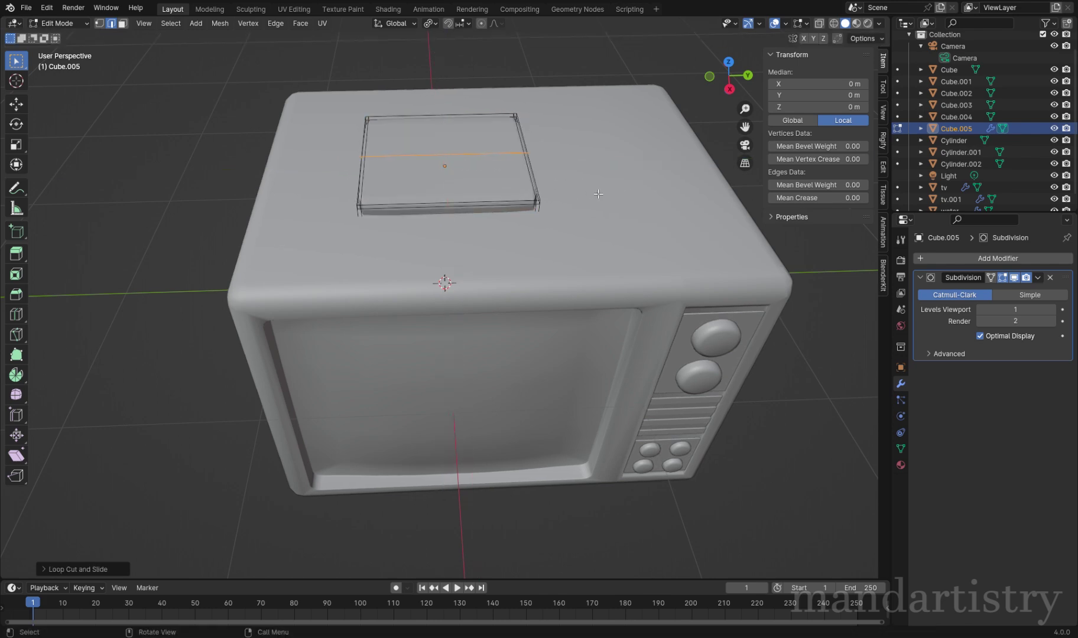
pyautogui.click(672, 195)
pyautogui.moveTo(662, 194); pyautogui.dragTo(599, 270, button='middle')
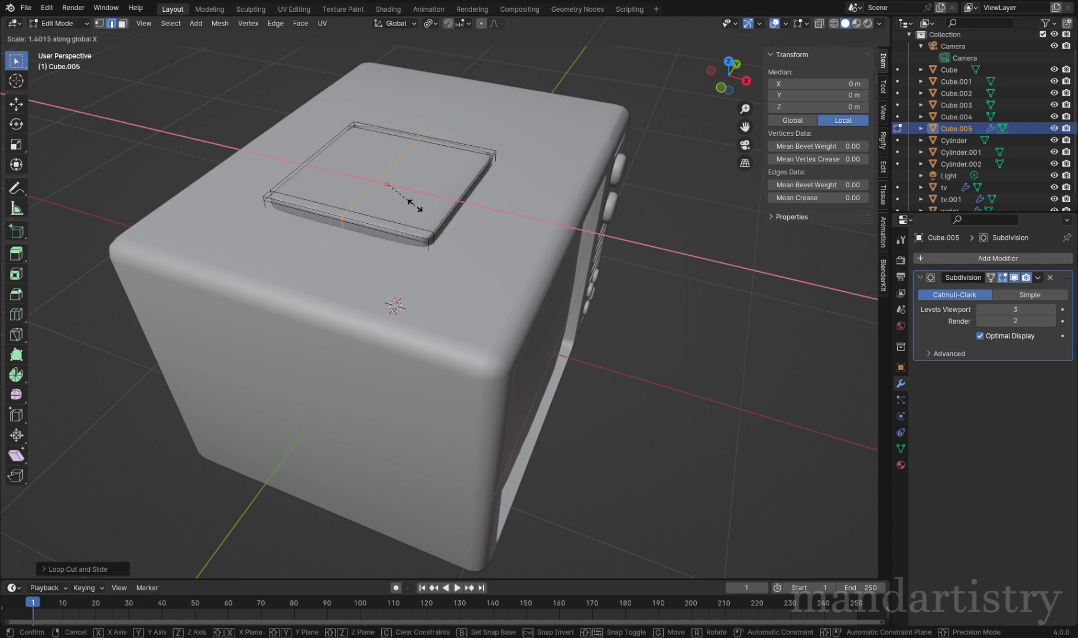
pyautogui.click(516, 231)
# Step: Stretch the slab along Y to a length of 1.15 m
pyautogui.press('Tab')
pyautogui.moveTo(516, 232); pyautogui.dragTo(591, 260, button='middle')
pyautogui.press('s')
pyautogui.press('Escape')
pyautogui.press('KP_3')
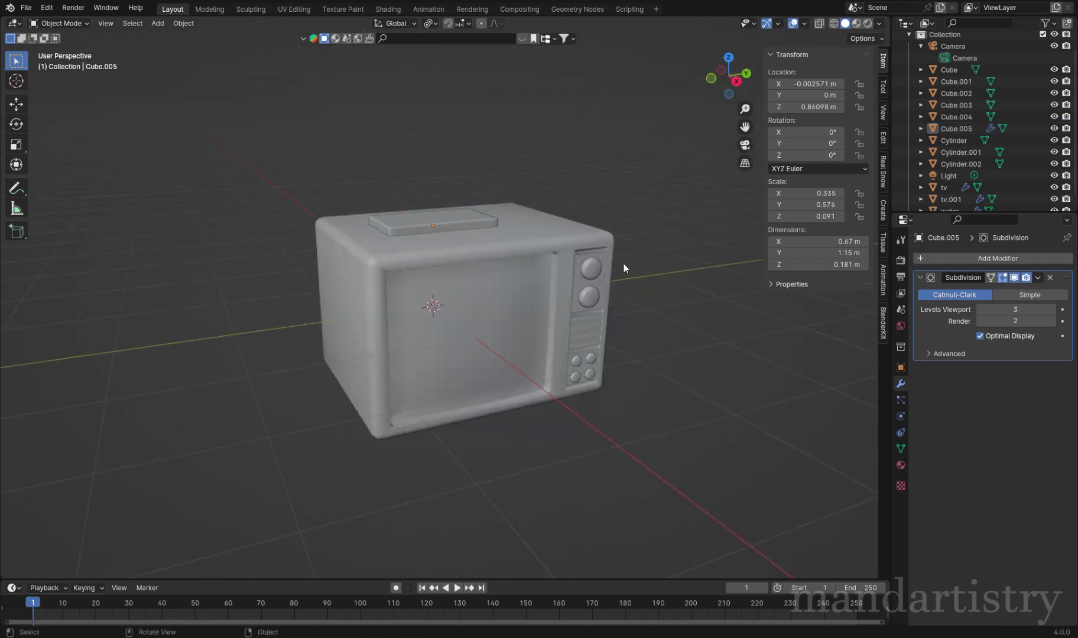
# Step: Lower the slab to Z 0.83738 m and select it in Material Preview shading
pyautogui.press('z')
pyautogui.click(588, 266)
pyautogui.hotkey('alt', 'a')
pyautogui.moveTo(588, 266); pyautogui.dragTo(427, 218, button='middle')
pyautogui.click(348, 273)
pyautogui.click(427, 219)
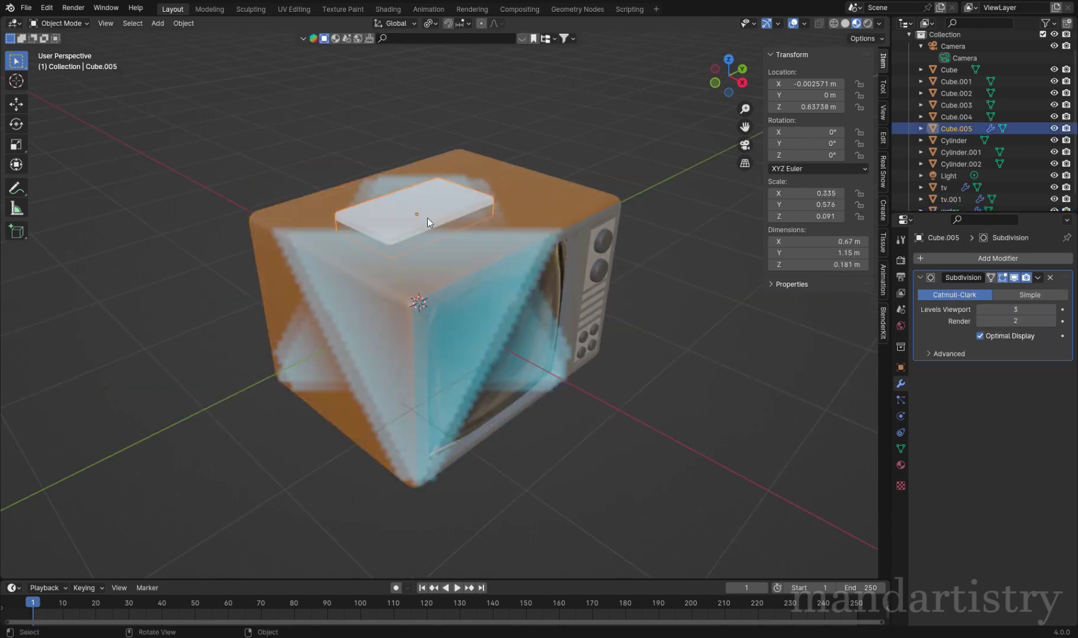
# Step: Assign the existing tv material to the slab and return to solid shading
pyautogui.click(900, 465)
pyautogui.click(921, 308)
pyautogui.click(809, 393)
pyautogui.click(729, 371)
pyautogui.press('z')
pyautogui.moveTo(728, 371); pyautogui.dragTo(591, 585, button='middle')
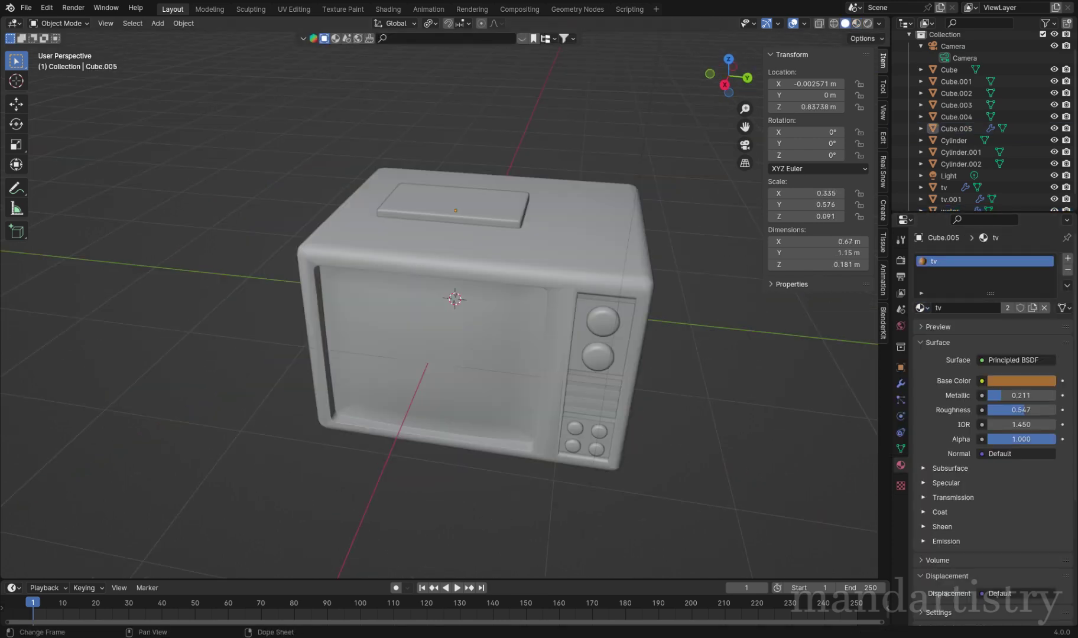
# Step: Duplicate the slab in place and scale the copy down to form a smaller second tier
pyautogui.click(453, 207)
pyautogui.press('KP_Decimal')
pyautogui.scroll(2, 653, 336)
pyautogui.press('s')
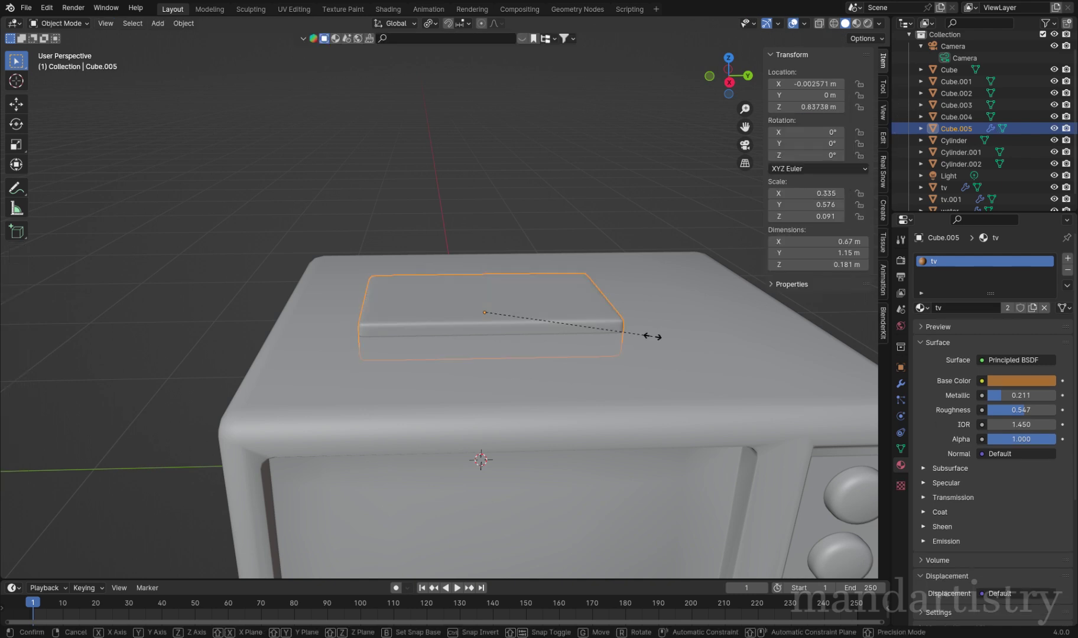
pyautogui.press('Escape')
pyautogui.hotkey('shift', 'd')
pyautogui.press('s')
pyautogui.press('Return')
# Step: Extrude the smaller tier's top face in Edit Mode
pyautogui.press('Tab')
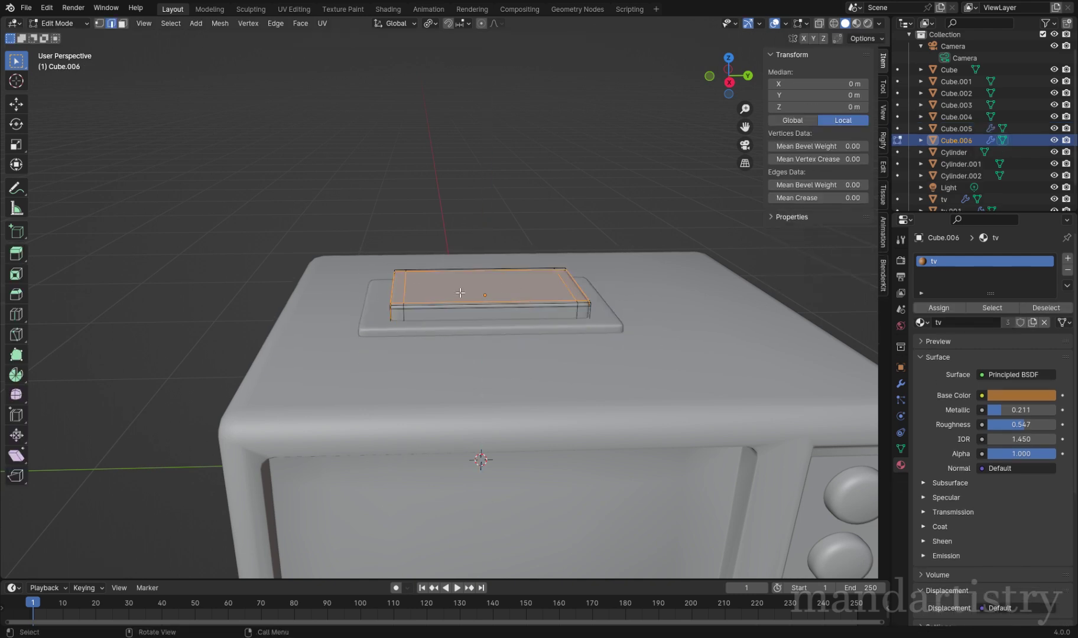
pyautogui.press('e')
pyautogui.click(585, 295)
pyautogui.press('Tab')
# Step: Adjust the smaller tier's height by scaling it along Z
pyautogui.moveTo(585, 296); pyautogui.dragTo(586, 269, button='middle')
pyautogui.press('s')
pyautogui.press('z')
pyautogui.click(609, 295)
pyautogui.click(608, 312)
pyautogui.scroll(-3, 611, 273)
pyautogui.press('s')
pyautogui.press('z')
pyautogui.click(644, 295)
# Step: Add a cube at the TV's center and scale it to 0.411
pyautogui.scroll(-2, 644, 295)
pyautogui.moveTo(644, 294); pyautogui.dragTo(507, 299, button='middle')
pyautogui.scroll(2, 508, 299)
pyautogui.hotkey('shift', 'a')
pyautogui.click(552, 308)
pyautogui.press('s')
pyautogui.click(686, 428)
# Step: Stretch the new cube along Z to scale 2.203 so it forms a tall column through the TV
pyautogui.press('Tab')
pyautogui.press('s')
pyautogui.press('z')
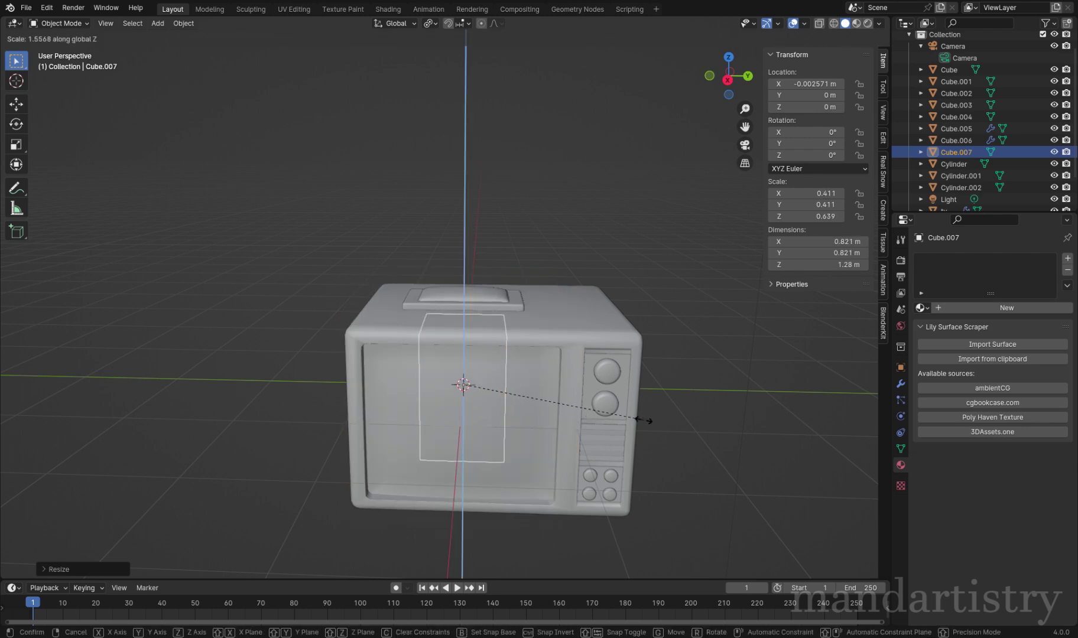
pyautogui.click(482, 350)
pyautogui.scroll(-1, 482, 350)
pyautogui.press('a')
pyautogui.press('Tab')
# Step: Add a Subdivision Surface modifier at viewport level 2 to the tall column
pyautogui.click(900, 383)
pyautogui.click(984, 258)
pyautogui.moveTo(922, 261)
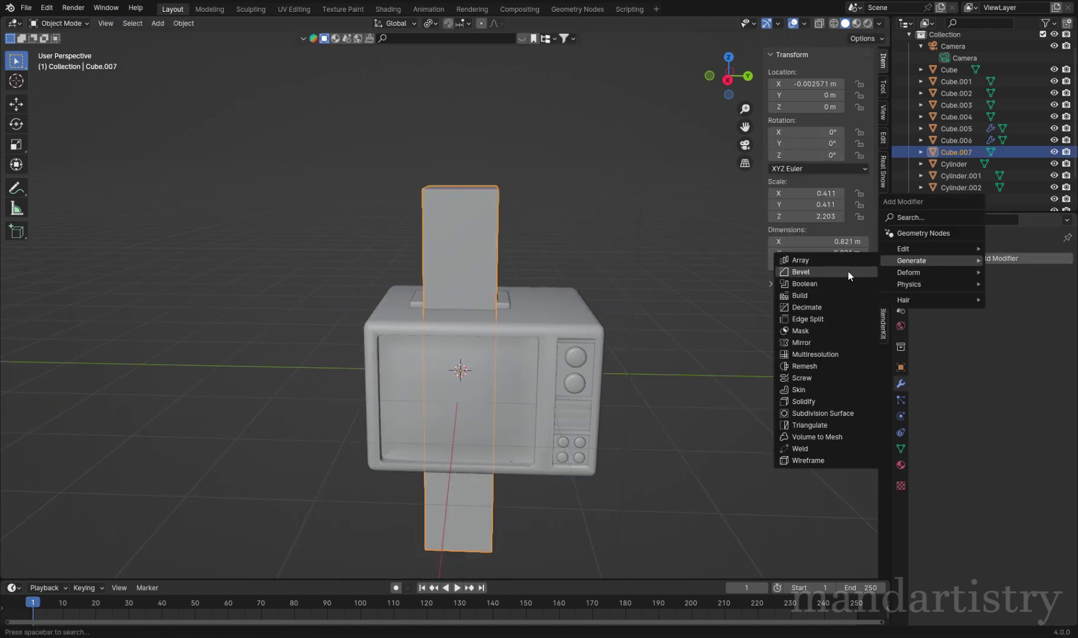
pyautogui.click(823, 413)
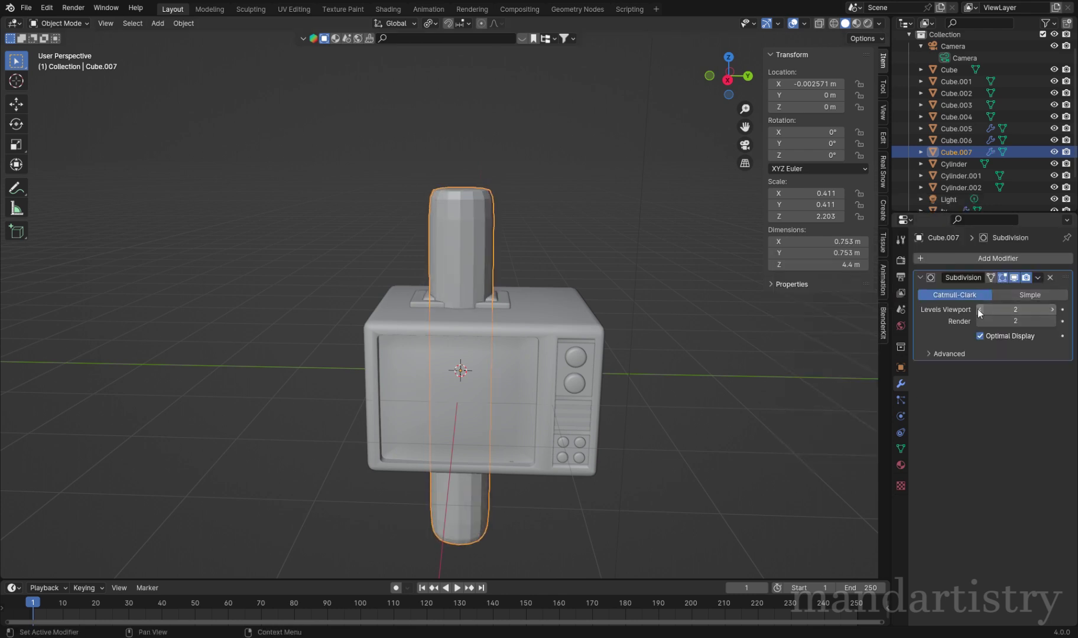
# Step: Shrink the tall column into a thin rod scaled 0.033 × 0.033 × 0.681 and raise it to Z 1.557 m above the base
pyautogui.press('s')
pyautogui.click(493, 344)
pyautogui.press('Tab')
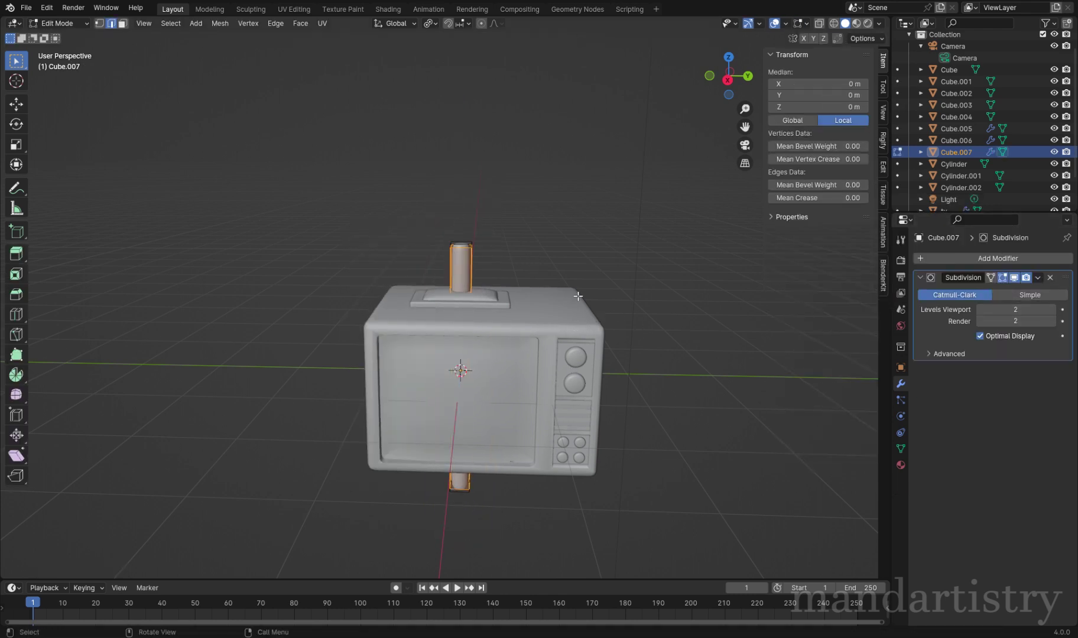
pyautogui.click(535, 317)
pyautogui.press('Tab')
pyautogui.press('g')
pyautogui.press('z')
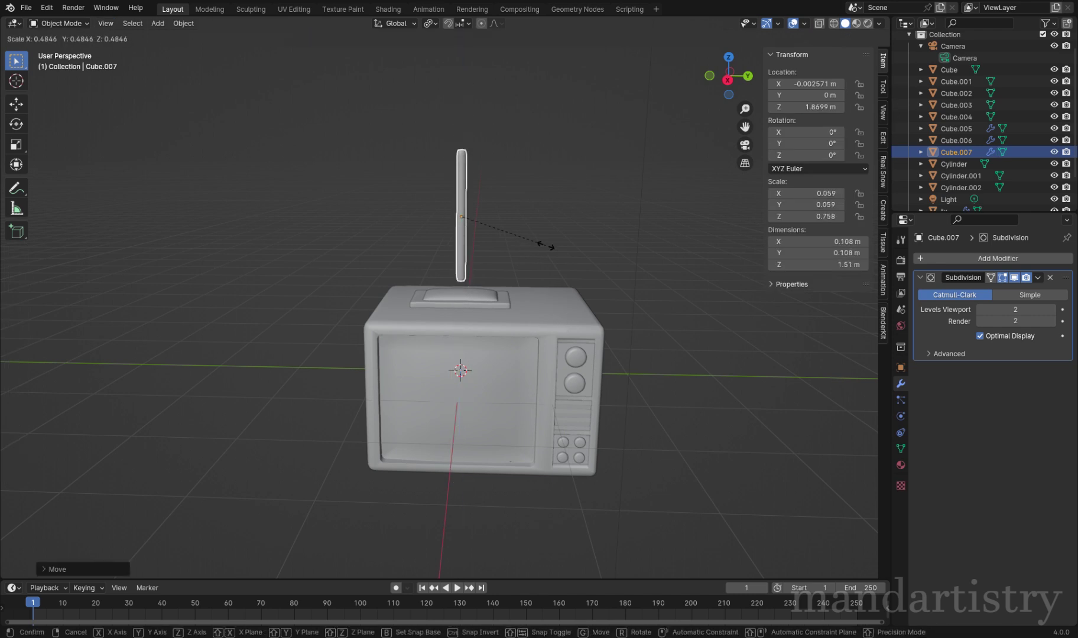
pyautogui.click(525, 281)
pyautogui.press('KP_Decimal')
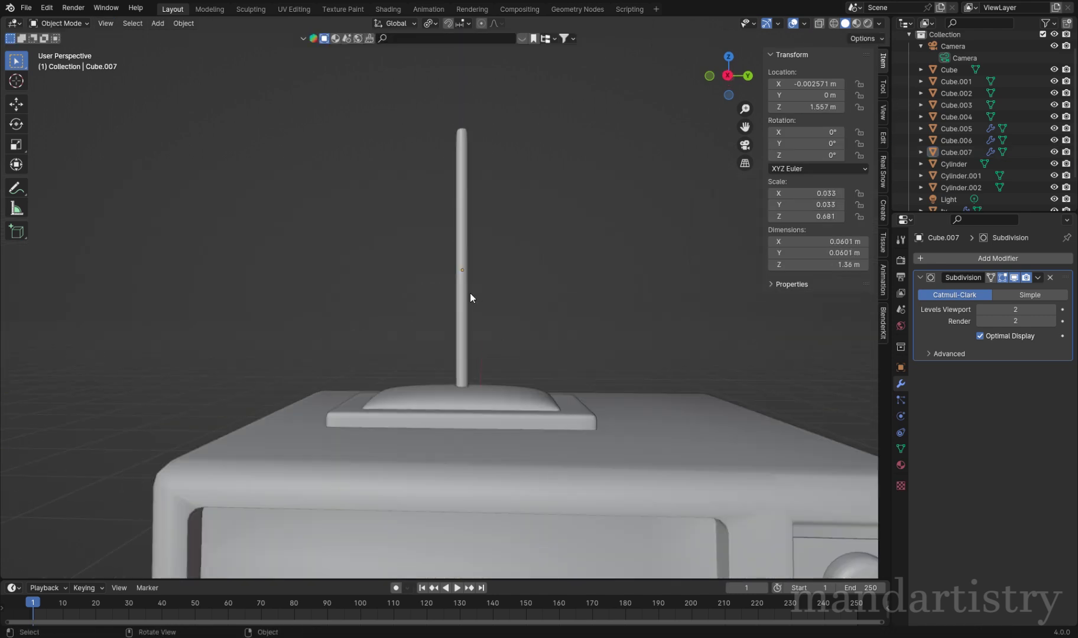
# Step: Tilt the rod to -24.371° about X and shift it along Y to 0.277 m
pyautogui.press('r')
pyautogui.press('x')
pyautogui.click(590, 329)
pyautogui.hotkey('shift', 'd')
pyautogui.press('y')
# Step: Duplicate the tilted rod and mirror the copy across Y
pyautogui.press('KP_1')
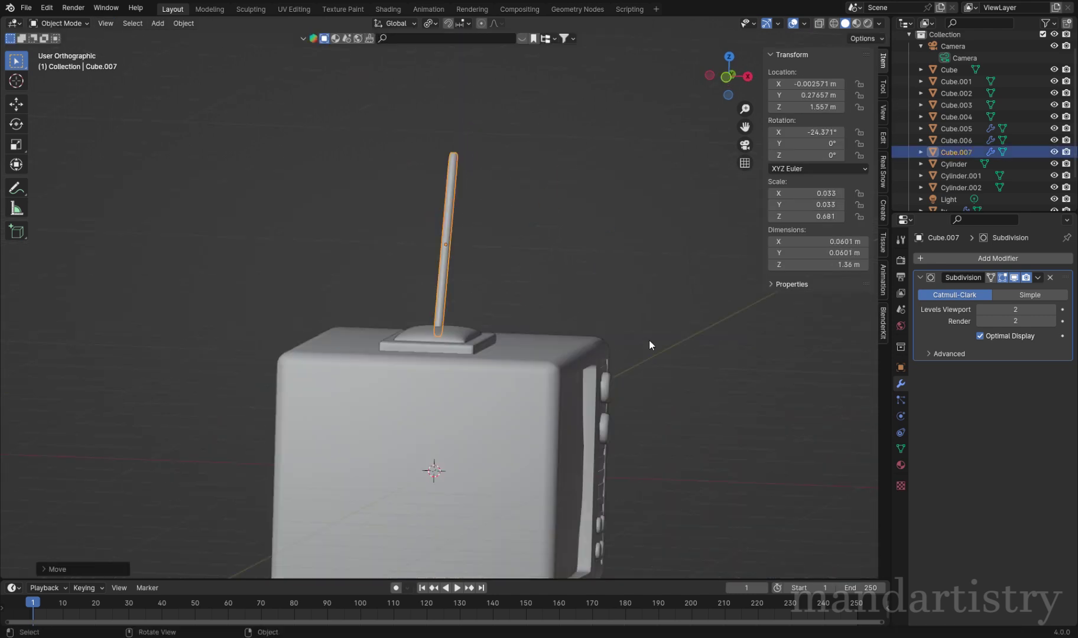
pyautogui.press('KP_3')
pyautogui.hotkey('shift', 'x')
pyautogui.click(569, 341)
pyautogui.hotkey('ctrl', 'm')
pyautogui.press('y')
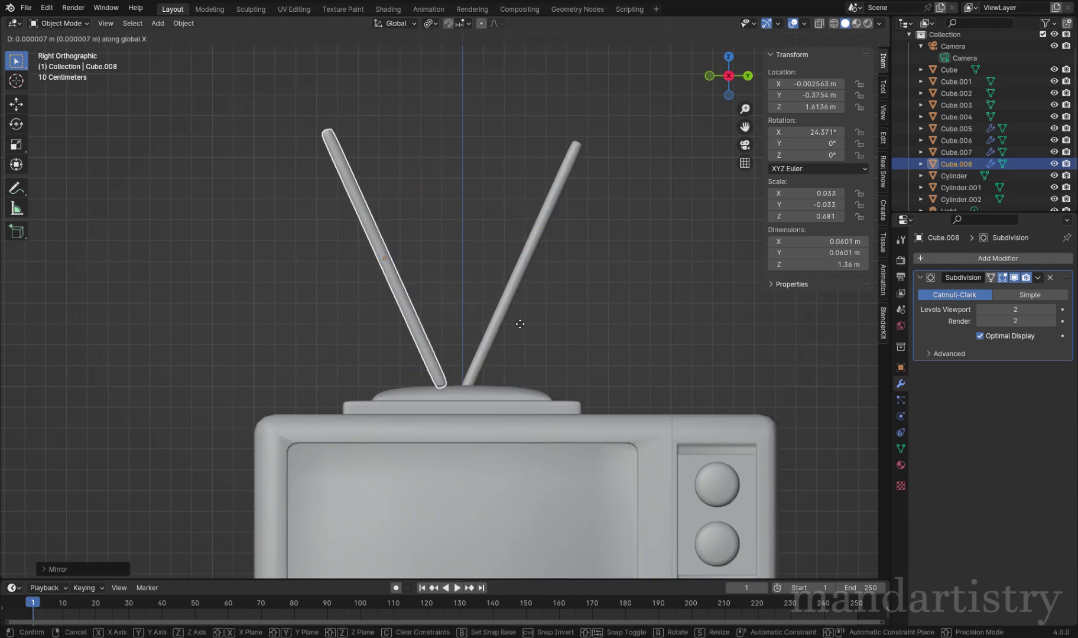
# Step: Slide the mirrored rod to Y -0.279 m and Z 1.547 m so both lower ends meet in a V
pyautogui.click(538, 323)
pyautogui.keyDown('shift'); pyautogui.click(518, 321); pyautogui.keyUp('shift')
pyautogui.press('g')
pyautogui.press('z')
pyautogui.press('z')
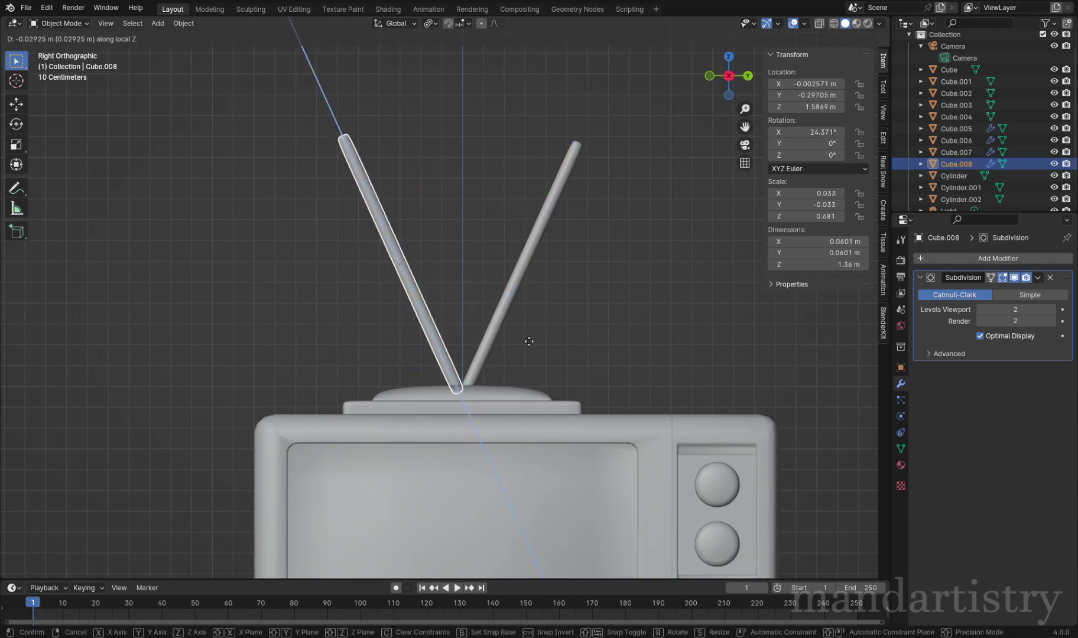
pyautogui.click(538, 305)
# Step: Delete the mirrored rod copy
pyautogui.moveTo(538, 304); pyautogui.dragTo(532, 285, button='middle')
pyautogui.scroll(-5, 535, 271)
pyautogui.hotkey('ctrl', 'z')
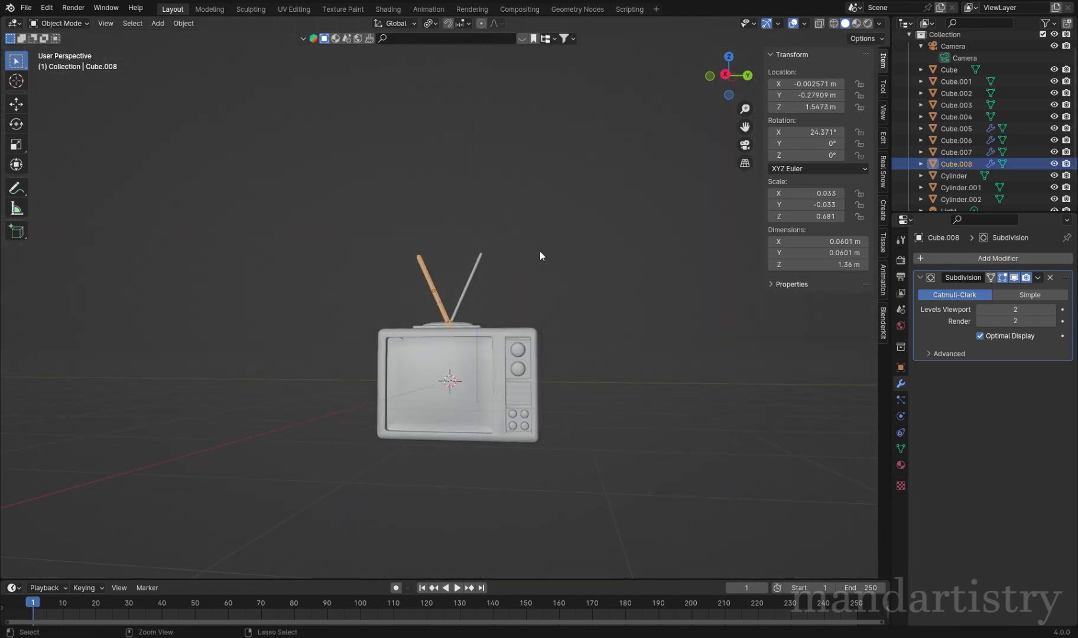
pyautogui.scroll(4, 400, 389)
pyautogui.press('Delete')
# Step: Rescale the remaining rod to 0.039 across and 0.583 along its length, tilted to -33.255° about X
pyautogui.click(500, 266)
pyautogui.press('s')
pyautogui.press('z')
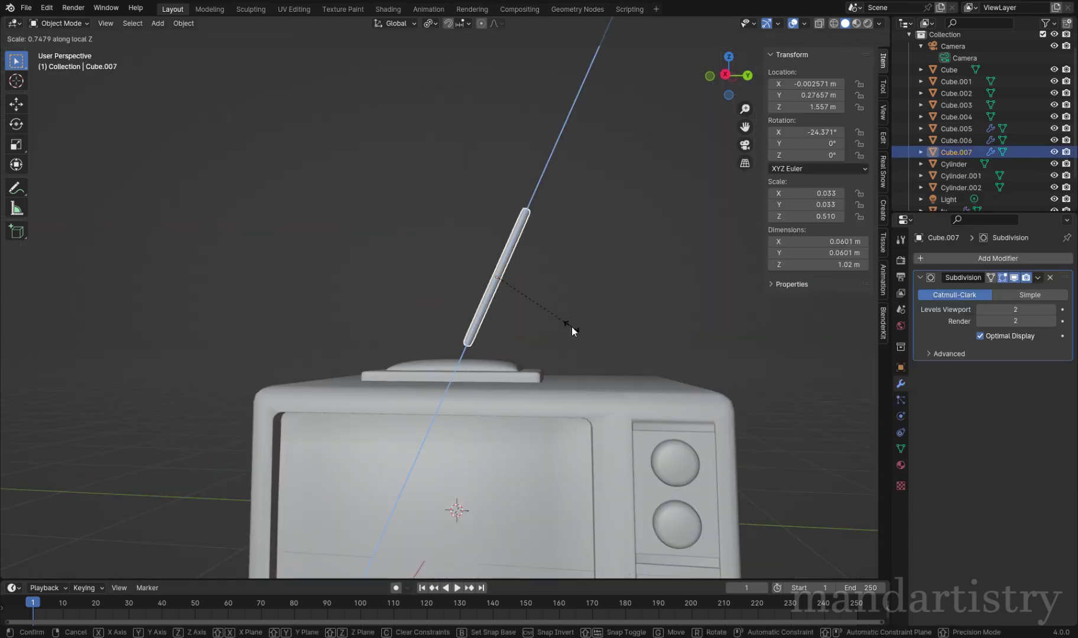
pyautogui.click(588, 329)
pyautogui.scroll(-3, 600, 332)
pyautogui.hotkey('ctrl', 'z')
pyautogui.hotkey('ctrl', 'z')
pyautogui.hotkey('ctrl', 'shift', 'z')
pyautogui.hotkey('ctrl', 'shift', 'z')
# Step: Lower the rod to Z 1.3196 m so its lower end sinks into the tiered base
pyautogui.press('g')
pyautogui.press('z')
pyautogui.press('KP_3')
pyautogui.scroll(3, 557, 277)
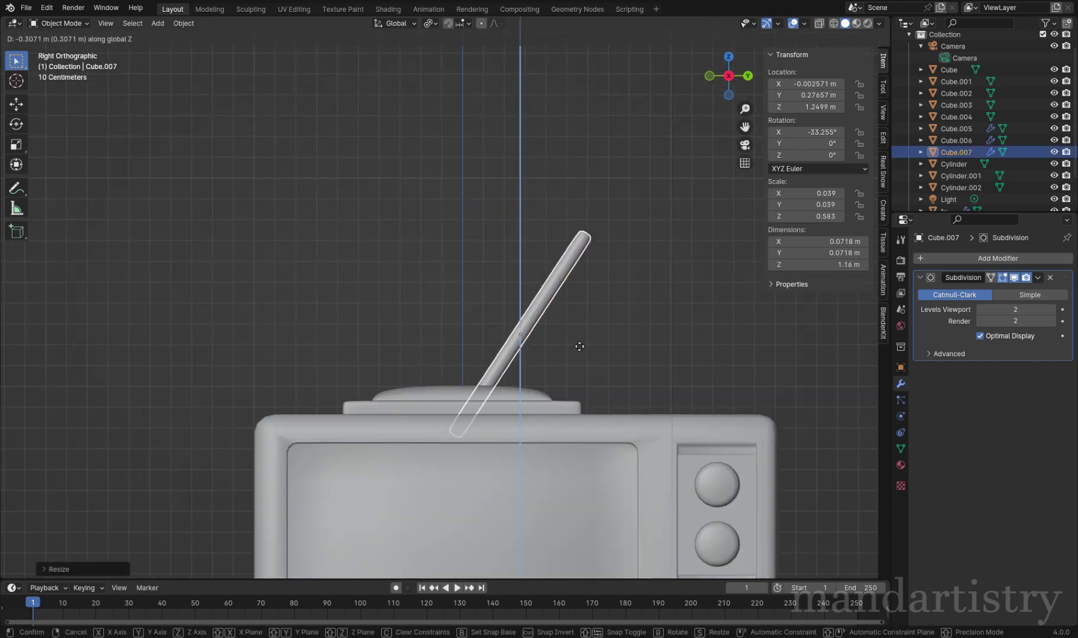
# Step: Duplicate the rod along Y and mirror the copy across Y to form the second antenna
pyautogui.press('y')
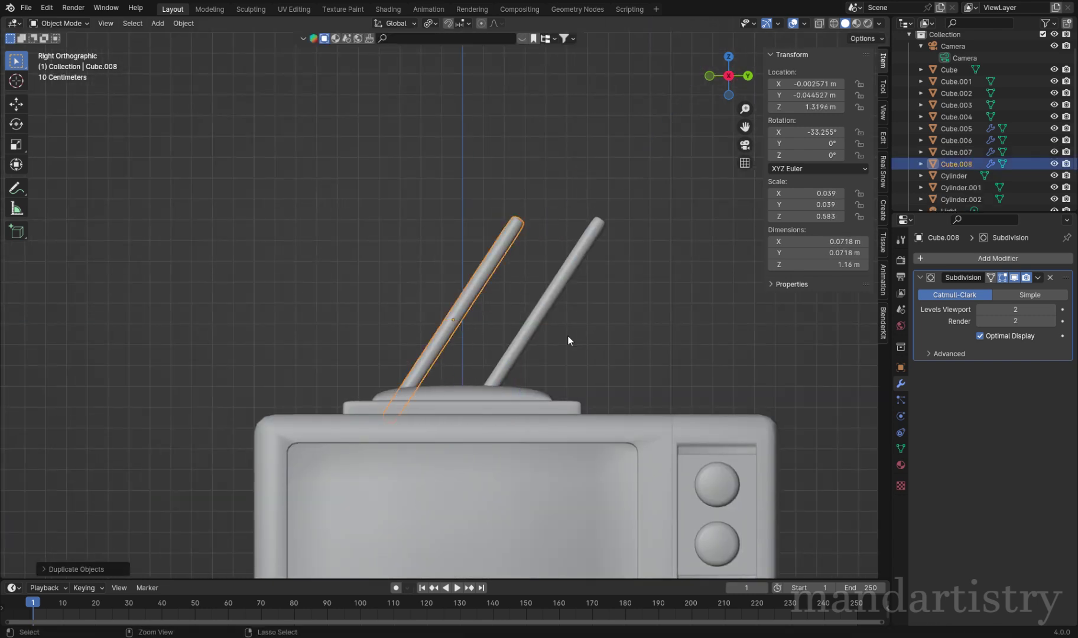
pyautogui.press('Return')
pyautogui.hotkey('ctrl', 'm')
pyautogui.press('y')
pyautogui.press('Return')
# Step: Move the mirrored antenna along Y to -0.347 m so the pair forms a V on the base
pyautogui.press('g')
pyautogui.press('y')
pyautogui.press('Return')
pyautogui.moveTo(479, 346); pyautogui.dragTo(471, 344, button='middle')
pyautogui.click(424, 315)
pyautogui.press('KP_3')
pyautogui.press('g')
pyautogui.press('y')
pyautogui.press('y')
pyautogui.press('y')
pyautogui.click(547, 336)
# Step: Scale both antennas about their own origins to 0.027 across and 0.551 along local Z
pyautogui.moveTo(546, 337); pyautogui.dragTo(455, 360, button='middle')
pyautogui.press('z')
pyautogui.click(439, 429)
pyautogui.keyDown('shift'); pyautogui.click(426, 309); pyautogui.keyUp('shift')
pyautogui.press('.')
pyautogui.click(551, 254)
pyautogui.press('s')
pyautogui.press('Escape')
pyautogui.press('.')
pyautogui.click(594, 365)
pyautogui.press('s')
pyautogui.click(585, 330)
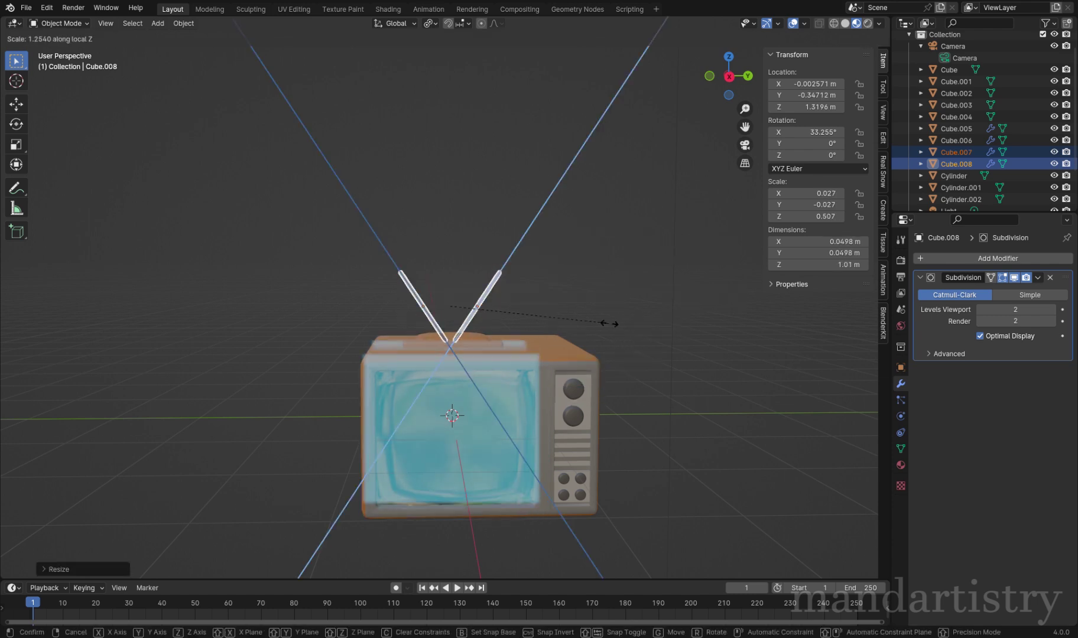
pyautogui.scroll(4, 549, 314)
pyautogui.press('Tab')
pyautogui.press('Tab')
# Step: Assign the existing "button" material to both antennas
pyautogui.click(900, 465)
pyautogui.click(920, 308)
pyautogui.click(815, 325)
pyautogui.scroll(-3, 475, 325)
pyautogui.click(956, 152)
pyautogui.click(920, 308)
pyautogui.click(815, 325)
# Step: Make both antennas shorter and thicker at scale 0.040 across and 0.441 long, and check them in rendered view
pyautogui.moveTo(532, 366); pyautogui.dragTo(579, 410, button='middle')
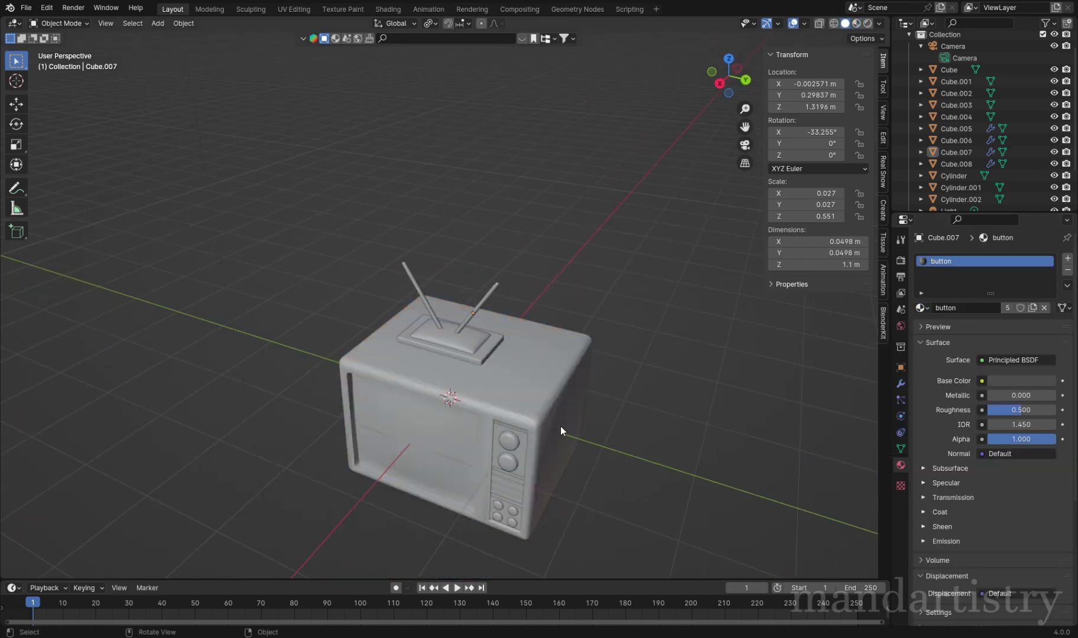
pyautogui.scroll(3, 579, 411)
pyautogui.click(477, 311)
pyautogui.keyDown('shift'); pyautogui.click(390, 299); pyautogui.keyUp('shift')
pyautogui.press('s')
pyautogui.press('z')
pyautogui.click(648, 324)
pyautogui.hotkey('ctrl', 'z')
pyautogui.hotkey('ctrl', 'z')
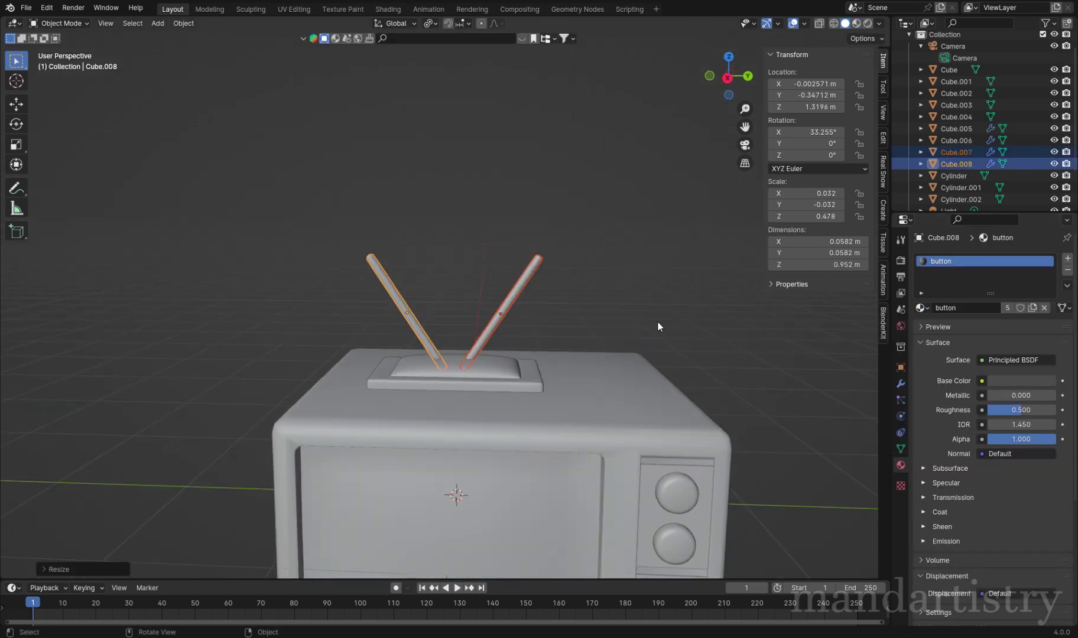
pyautogui.scroll(-3, 650, 313)
pyautogui.moveTo(601, 298); pyautogui.dragTo(361, 371, button='middle')
pyautogui.press('z')
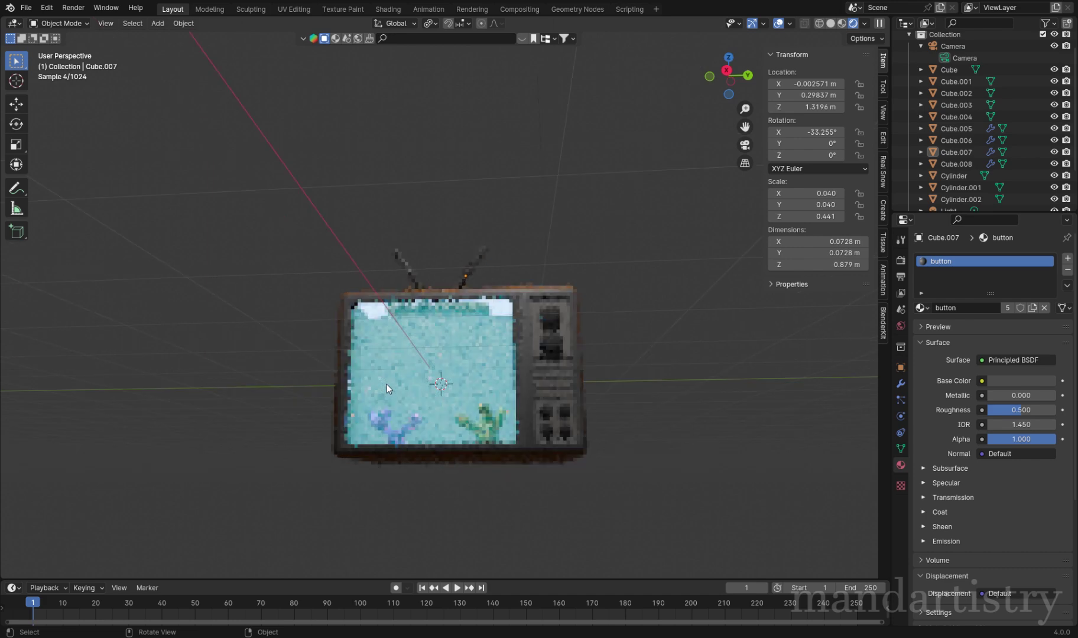
# Step: Try flattening the larger base plate along Z to scale 0.008
pyautogui.scroll(5, 385, 386)
pyautogui.click(421, 337)
pyautogui.moveTo(420, 336); pyautogui.dragTo(437, 374, button='middle')
pyautogui.press('z')
pyautogui.press('s')
pyautogui.press('z')
pyautogui.rightClick(440, 338)
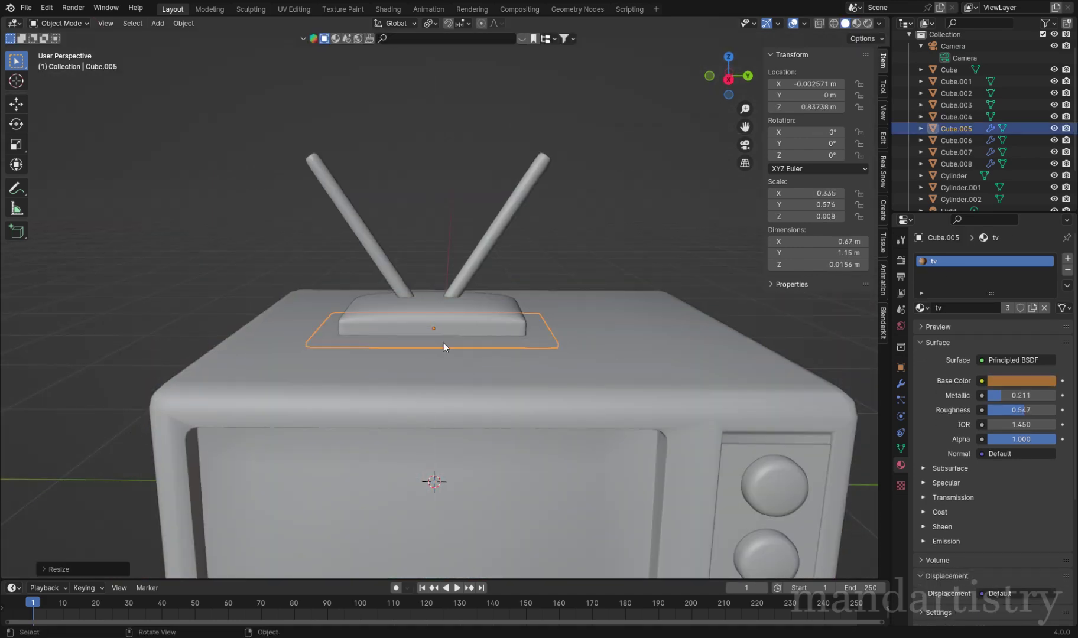
# Step: Try a Z scale of 0.022 on the larger base plate in rendered view
pyautogui.scroll(3, 650, 384)
pyautogui.press('s')
pyautogui.press('z')
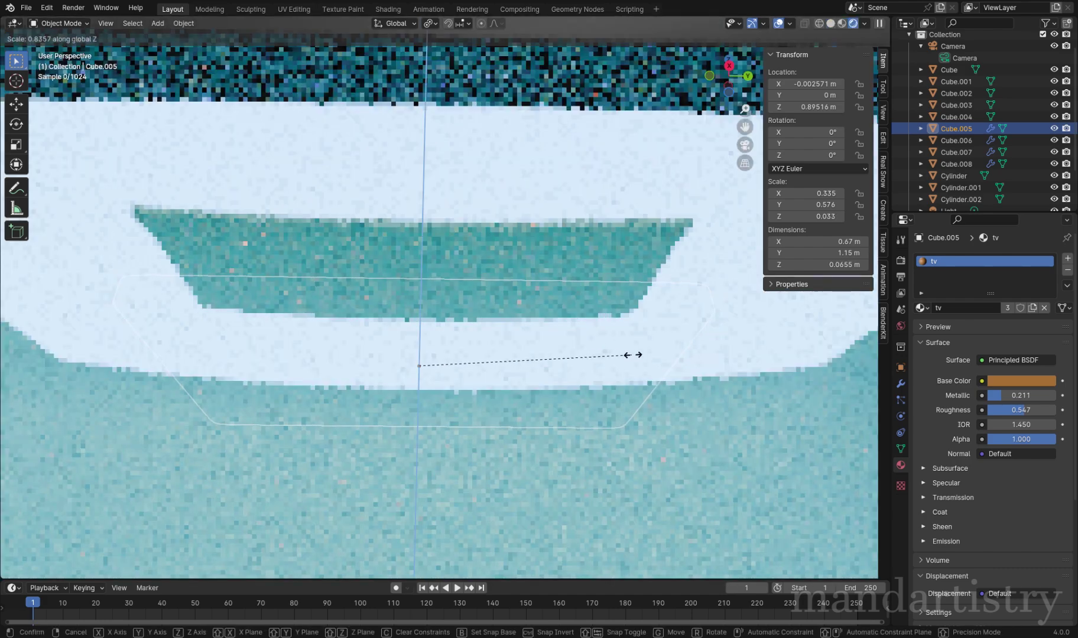
pyautogui.click(545, 358)
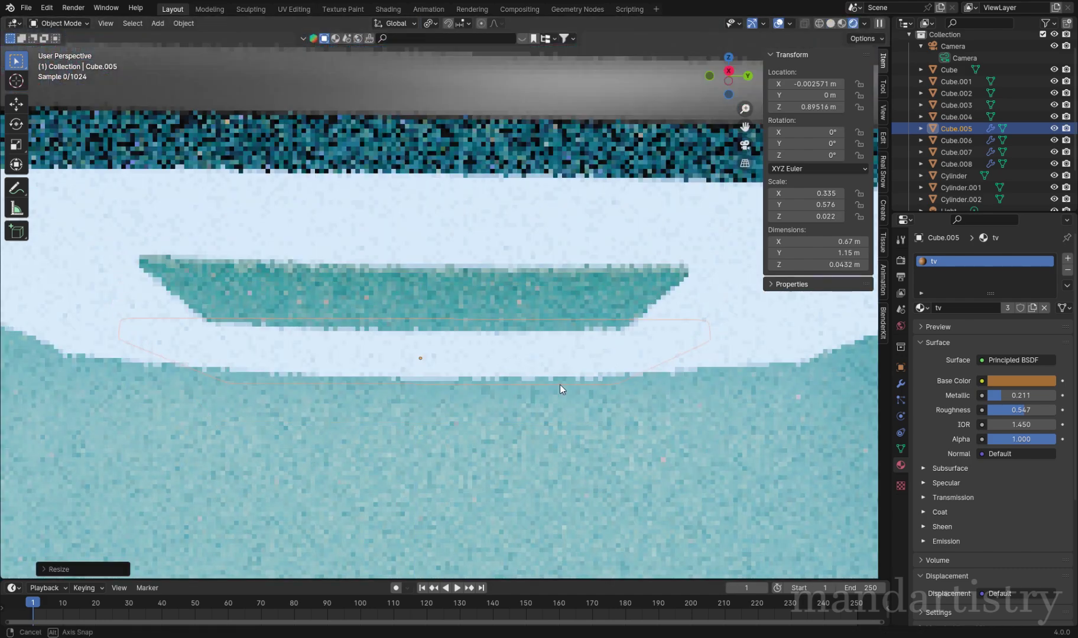
pyautogui.scroll(-5, 560, 384)
pyautogui.moveTo(577, 408); pyautogui.dragTo(572, 398, button='middle')
pyautogui.scroll(2, 496, 276)
pyautogui.scroll(-3, 532, 307)
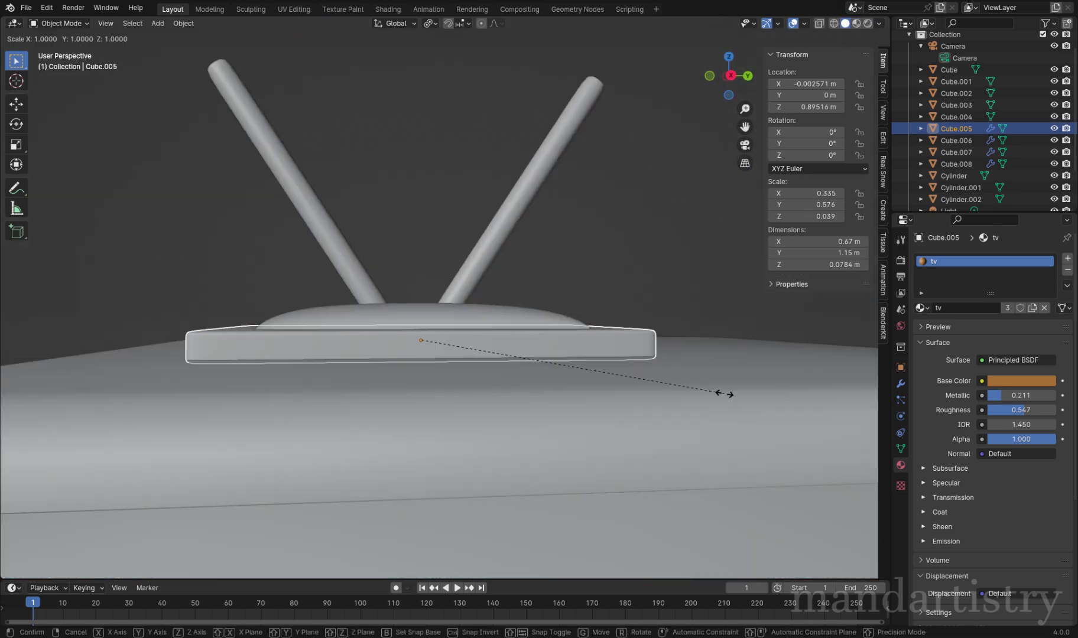
# Step: Scale the larger base plate along Z to 0.031 and lower it to Z 0.89055 m
pyautogui.press('z')
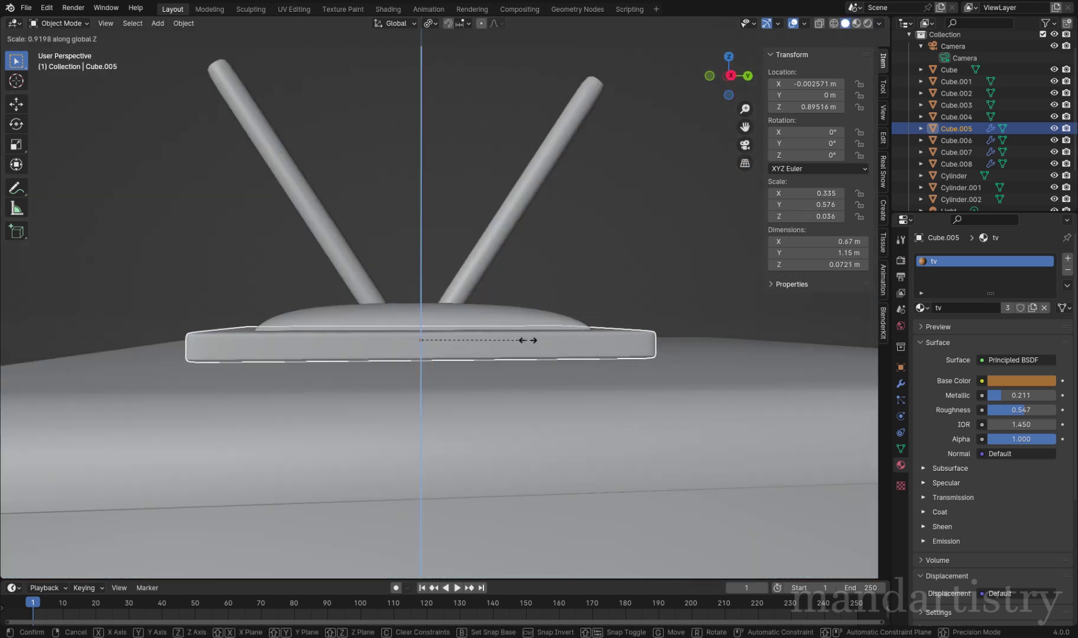
pyautogui.click(667, 413)
pyautogui.press('g')
pyautogui.press('z')
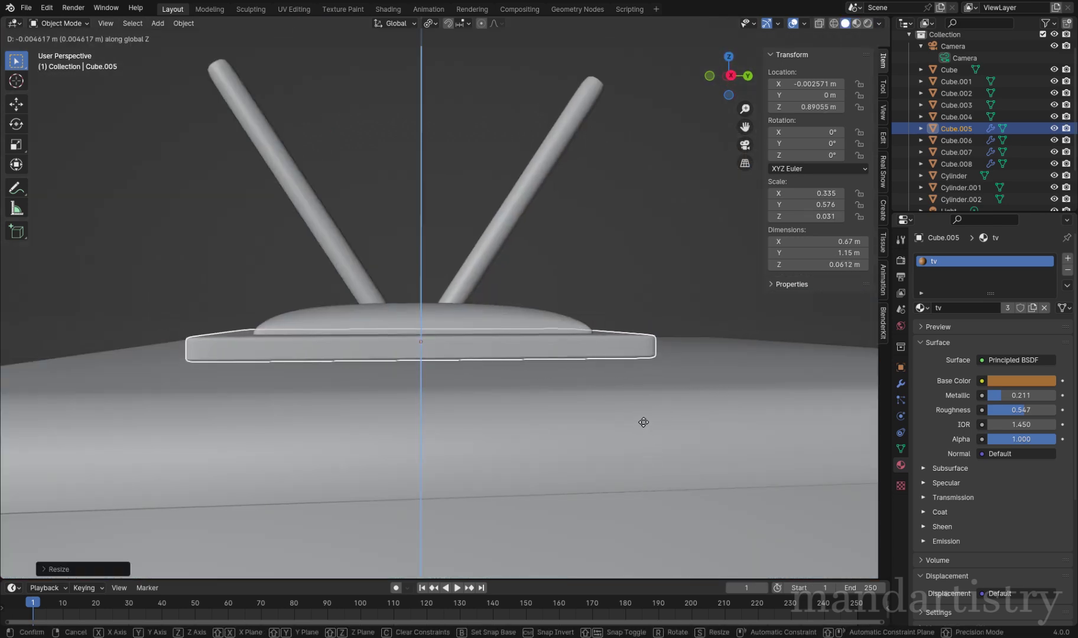
pyautogui.click(644, 422)
# Step: Rescale the domed upper tier of the antenna base to a Z scale of 0.034
pyautogui.click(582, 326)
pyautogui.press('s')
pyautogui.click(585, 330)
pyautogui.moveTo(585, 329); pyautogui.dragTo(606, 316, button='middle')
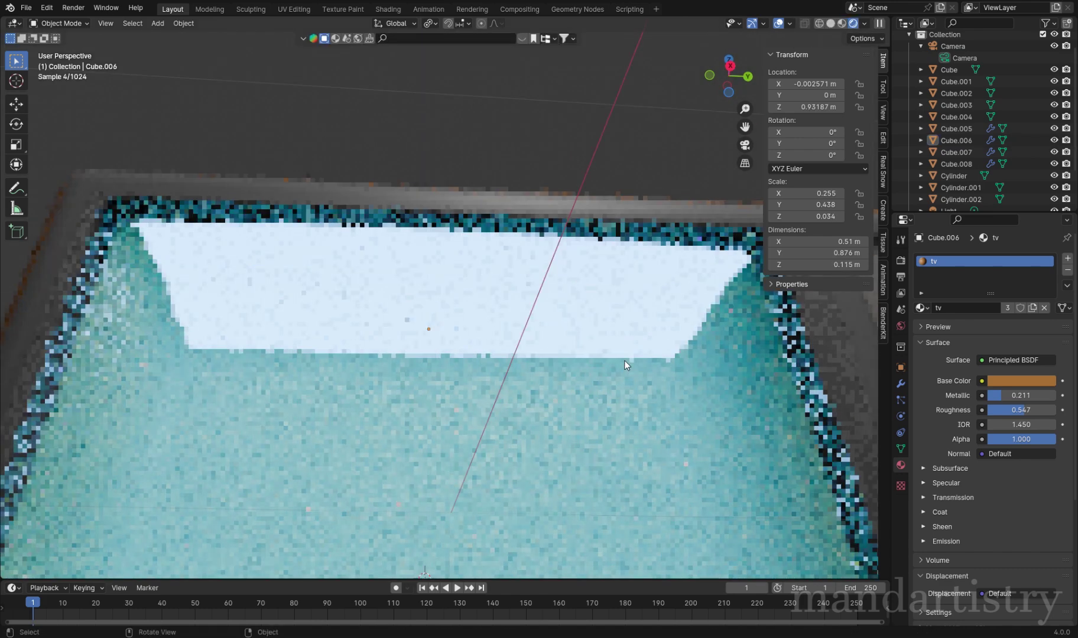
pyautogui.scroll(-3, 536, 383)
# Step: Scale both antennas down about their own origins to 0.028 across and 0.423 long
pyautogui.press('KP_3')
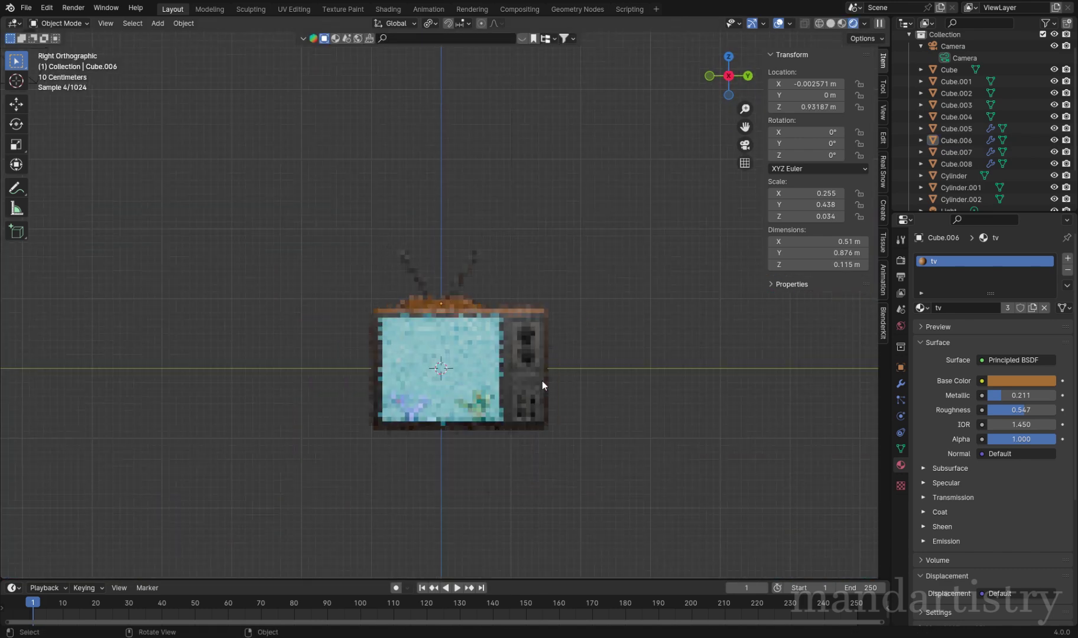
pyautogui.scroll(2, 465, 274)
pyautogui.press('z')
pyautogui.click(464, 273)
pyautogui.press('s')
pyautogui.press('z')
pyautogui.press('z')
pyautogui.click(602, 266)
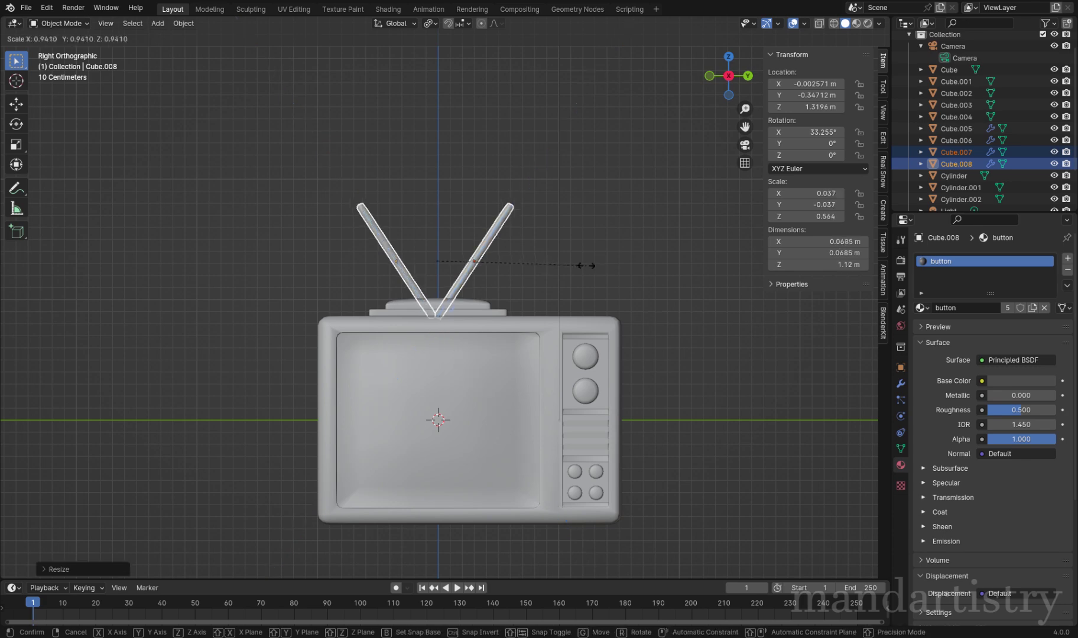
pyautogui.hotkey('ctrl', 'z')
pyautogui.hotkey('alt', 'a')
pyautogui.press('z')
pyautogui.press('z')
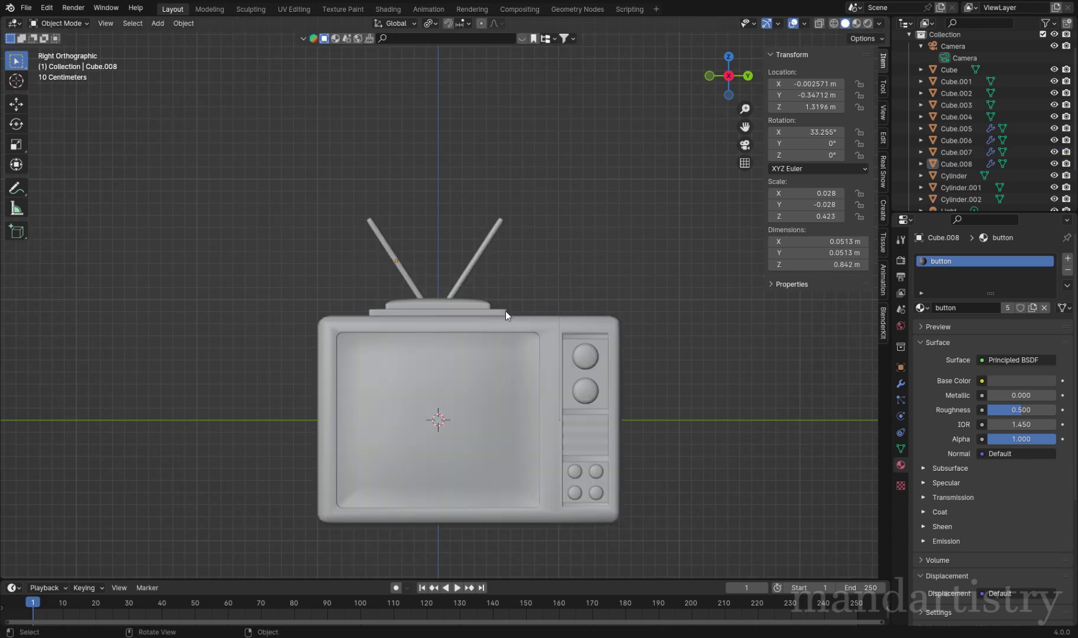
# Step: Try the grey tv.001 material on the larger base plate
pyautogui.click(508, 310)
pyautogui.moveTo(517, 311); pyautogui.dragTo(543, 414, button='middle')
pyautogui.press('z')
pyautogui.click(920, 308)
pyautogui.click(850, 404)
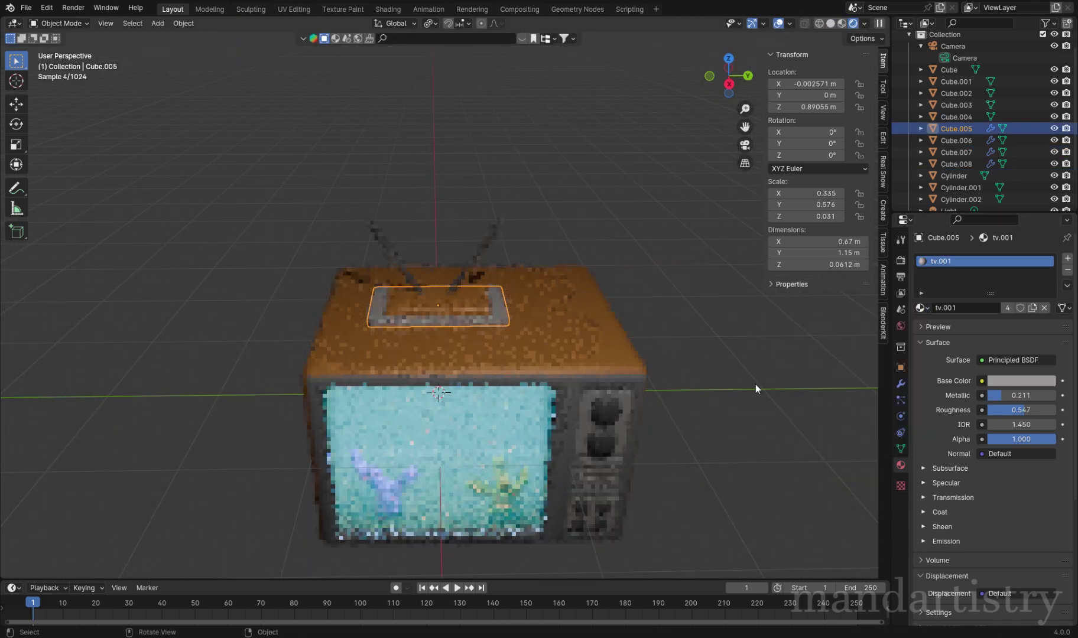
pyautogui.moveTo(504, 327); pyautogui.dragTo(441, 411, button='middle')
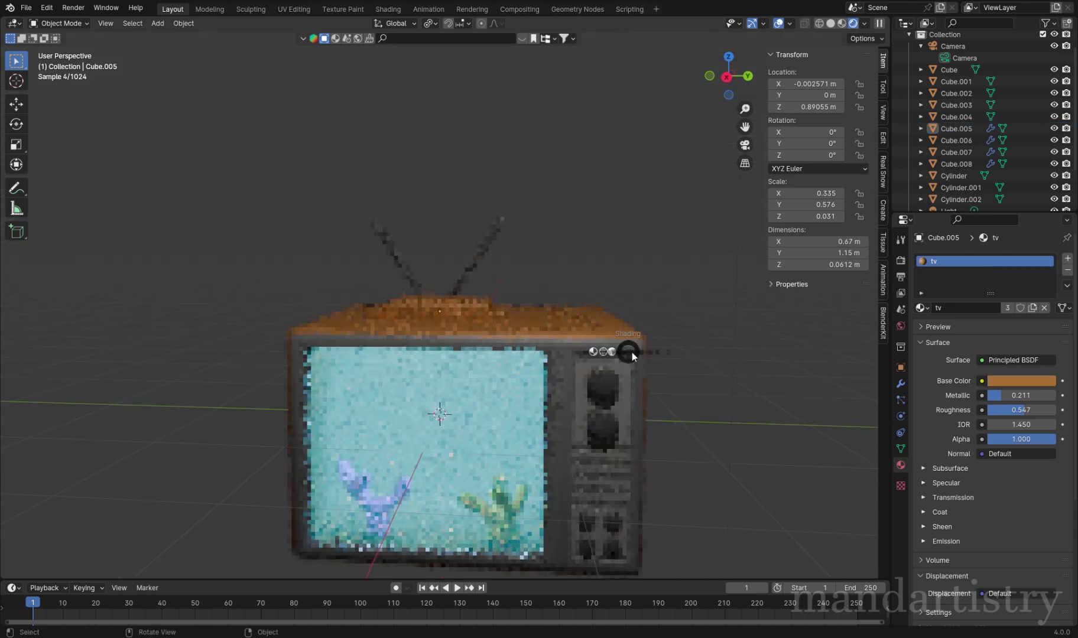
pyautogui.scroll(-5, 437, 423)
pyautogui.scroll(4, 437, 424)
# Step: Separate the flat bottom face beneath the tank from the TV body into its own object and select it
pyautogui.click(529, 312)
pyautogui.press('z')
pyautogui.click(511, 426)
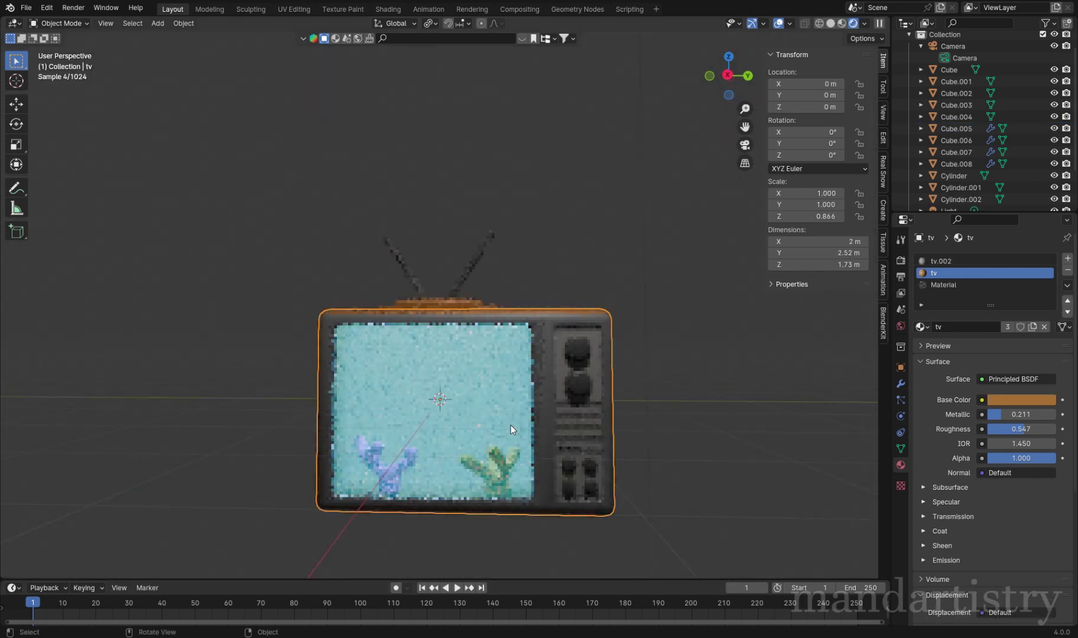
pyautogui.press('Tab')
pyautogui.hotkey('shift', 'z')
pyautogui.moveTo(511, 426); pyautogui.dragTo(449, 354, button='middle')
pyautogui.press('2')
pyautogui.press('3')
pyautogui.click(447, 472)
pyautogui.moveTo(447, 471); pyautogui.dragTo(483, 525, button='middle')
pyautogui.scroll(4, 428, 366)
pyautogui.press('p')
pyautogui.click(428, 365)
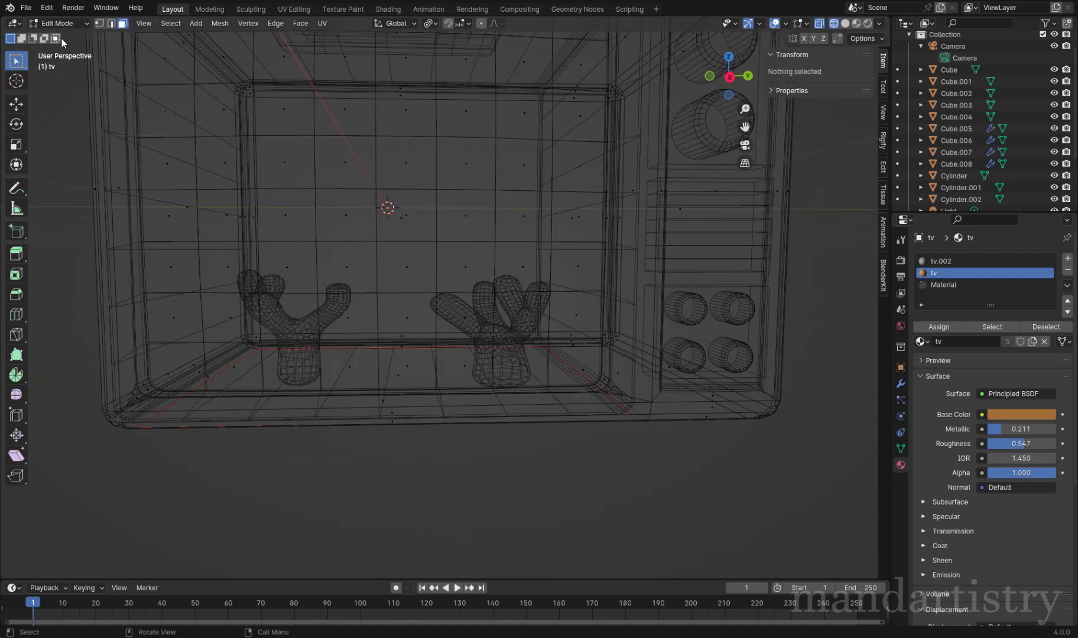
pyautogui.press('Tab')
pyautogui.click(336, 352)
pyautogui.hotkey('shift', 'z')
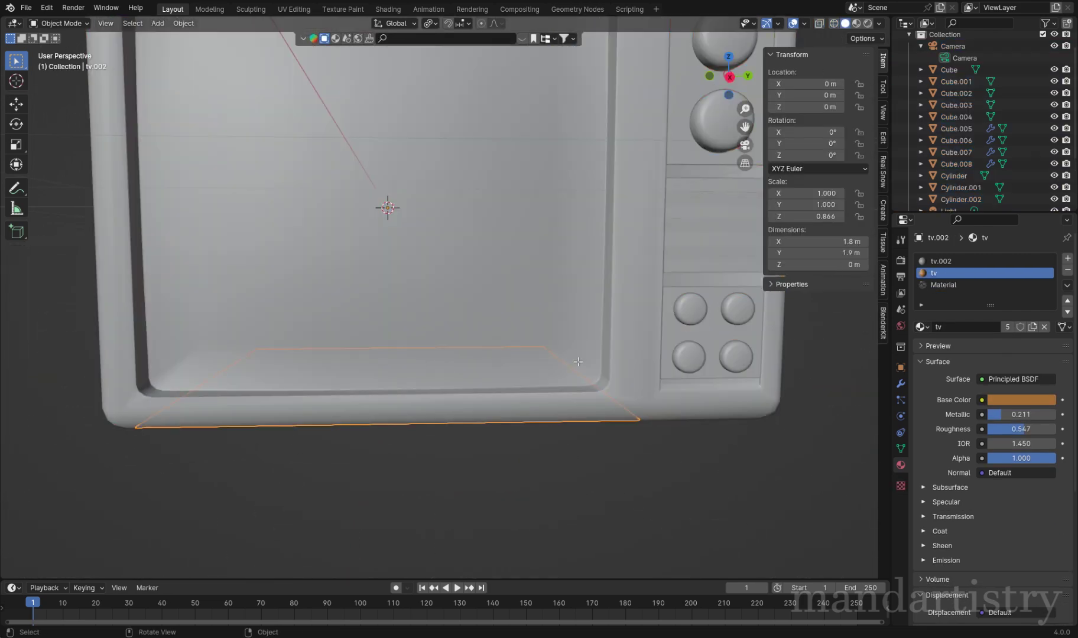
# Step: Extrude the separated tank floor face upward into a slab and enlarge it to about 1.86 × 1.97 × 0.115 m overall
pyautogui.press('Tab')
pyautogui.press('e')
pyautogui.click(436, 332)
pyautogui.hotkey('shift', 'z')
pyautogui.moveTo(436, 284)
pyautogui.mouseDown(button='middle')
pyautogui.moveTo(436, 331)
pyautogui.moveTo(558, 337)
pyautogui.mouseUp(button='middle')
pyautogui.hotkey('shift', 'z')
pyautogui.press('s')
pyautogui.click(680, 338)
pyautogui.press('Tab')
pyautogui.press('z')
pyautogui.moveTo(574, 422)
pyautogui.mouseDown(button='middle')
pyautogui.moveTo(543, 409)
pyautogui.moveTo(562, 371)
pyautogui.mouseUp(button='middle')
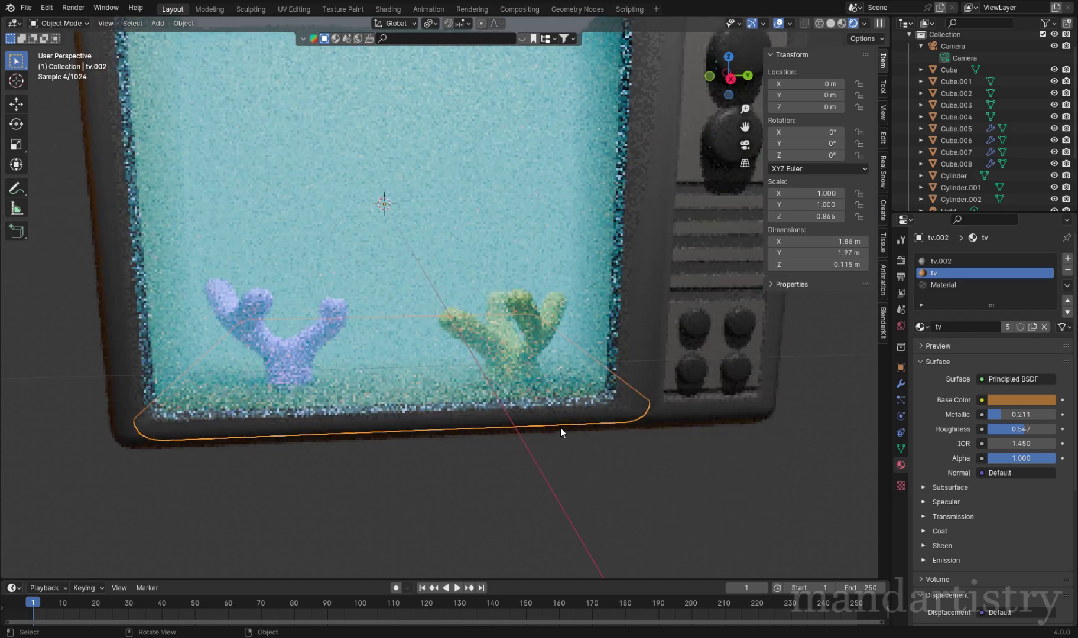
# Step: Lower the top face of the floor slab along Z, making the slab about 0.067 m thick
pyautogui.press('Tab')
pyautogui.hotkey('shift', 'z')
pyautogui.press('g')
pyautogui.press('z')
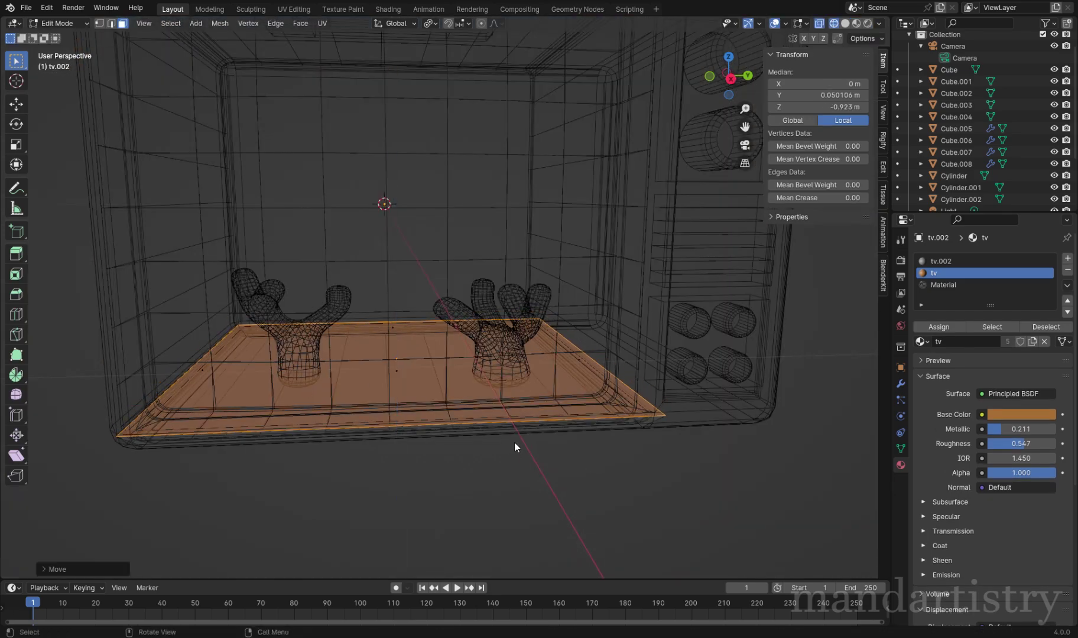
pyautogui.click(513, 445)
# Step: Replace the brown tv material on the floor slab with a new material in a pale sandy yellow base color
pyautogui.press('Tab')
pyautogui.hotkey('shift', 'z')
pyautogui.click(1044, 326)
pyautogui.click(1005, 327)
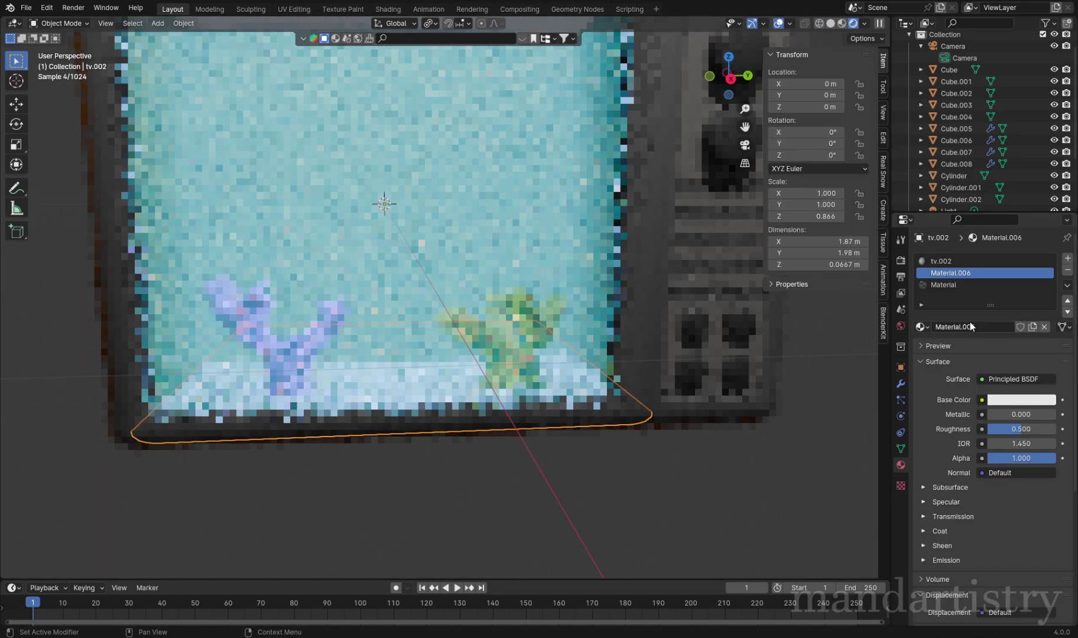
pyautogui.click(1021, 400)
pyautogui.click(948, 283)
pyautogui.moveTo(948, 283); pyautogui.dragTo(939, 293)
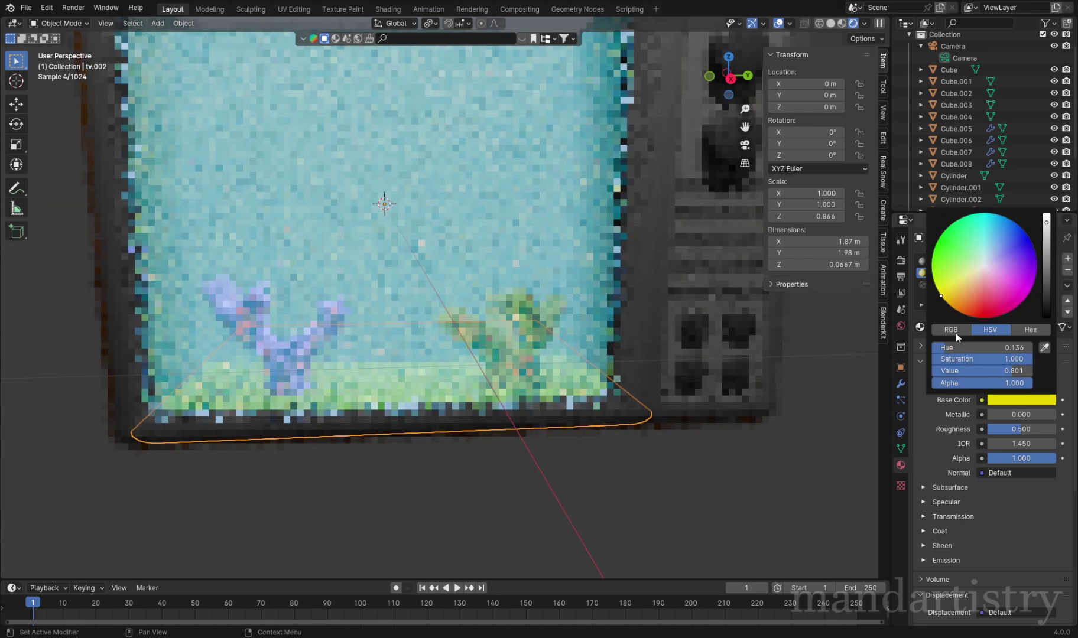
pyautogui.scroll(-3, 475, 338)
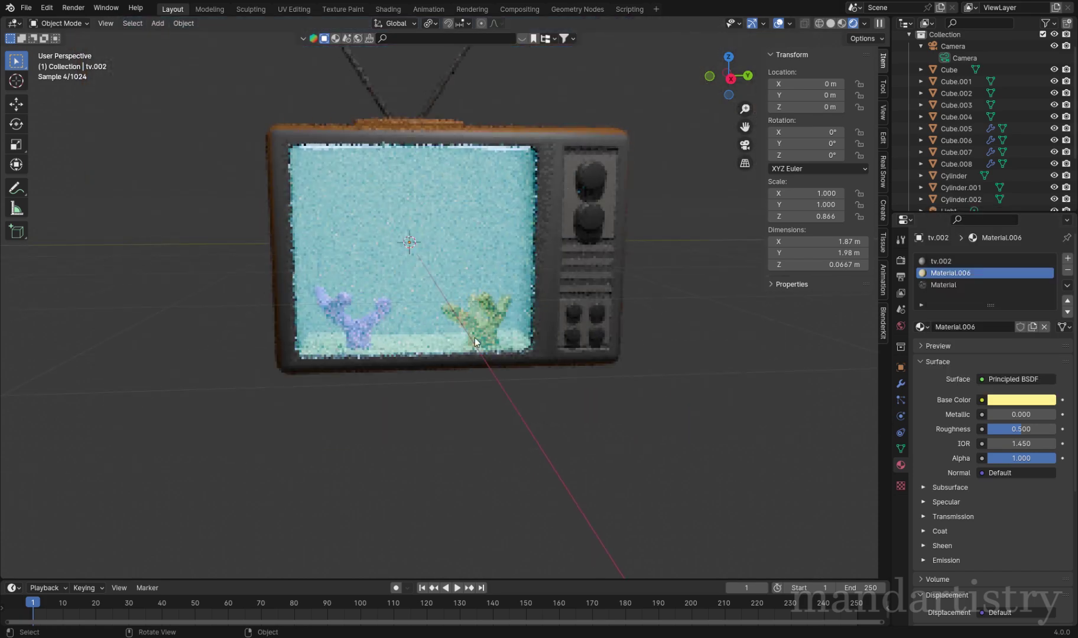
pyautogui.scroll(5, 410, 379)
pyautogui.hotkey('ctrl', 'z')
pyautogui.hotkey('ctrl', 'z')
pyautogui.hotkey('ctrl', 'z')
pyautogui.hotkey('ctrl', 'z')
pyautogui.hotkey('ctrl', 'z')
pyautogui.hotkey('ctrl', 'z')
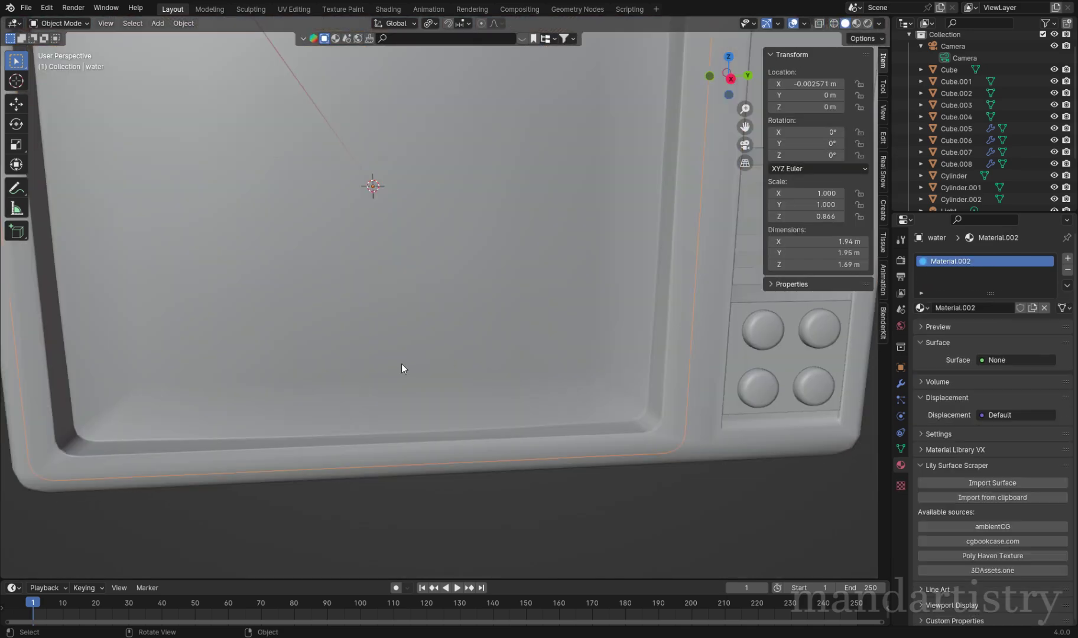
# Step: Select the sandy floor slab and raise its top face along Z to about -0.846 m
pyautogui.click(398, 386)
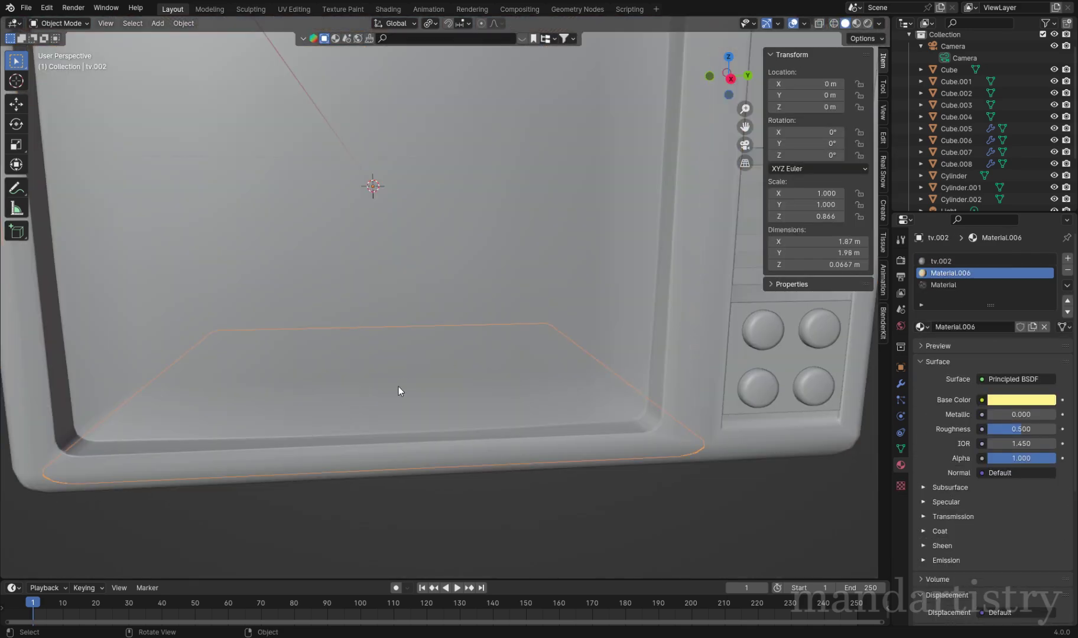
pyautogui.press('Tab')
pyautogui.press('g')
pyautogui.press('z')
pyautogui.click(511, 381)
pyautogui.press('g')
pyautogui.press('z')
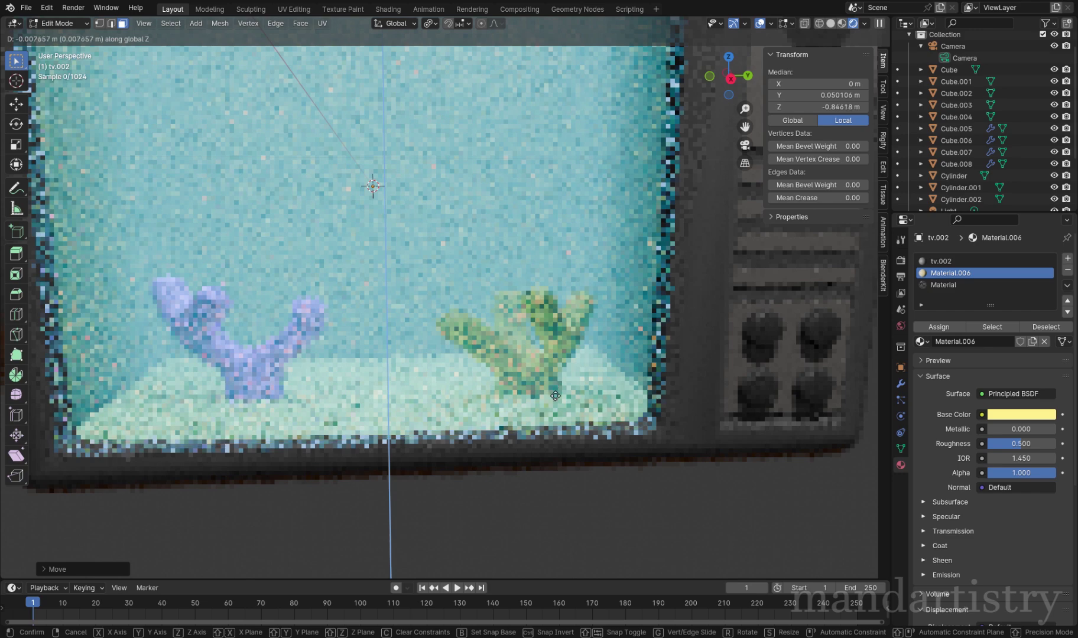
pyautogui.click(556, 383)
pyautogui.press('Tab')
# Step: Raise both corals together along Z so they rest on the sand, with the purple coral at about -0.909 m
pyautogui.hotkey('shift', 'z')
pyautogui.click(520, 378)
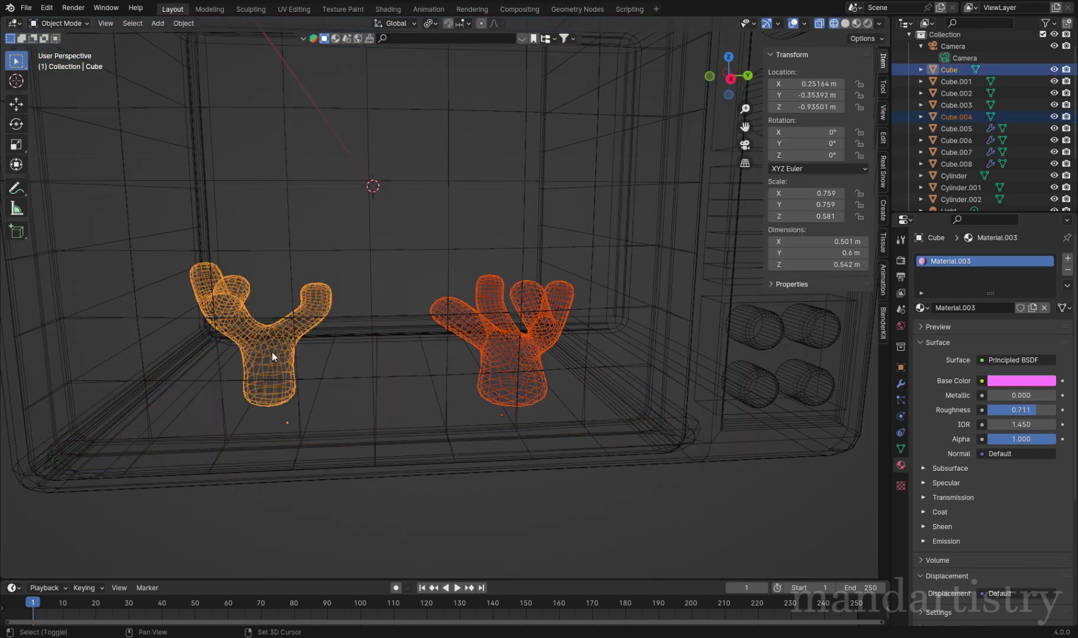
pyautogui.keyDown('shift'); pyautogui.click(271, 353); pyautogui.keyUp('shift')
pyautogui.hotkey('shift', 'z')
pyautogui.press('g')
pyautogui.press('z')
pyautogui.click(597, 453)
pyautogui.hotkey('alt', 'a')
pyautogui.scroll(-4, 537, 412)
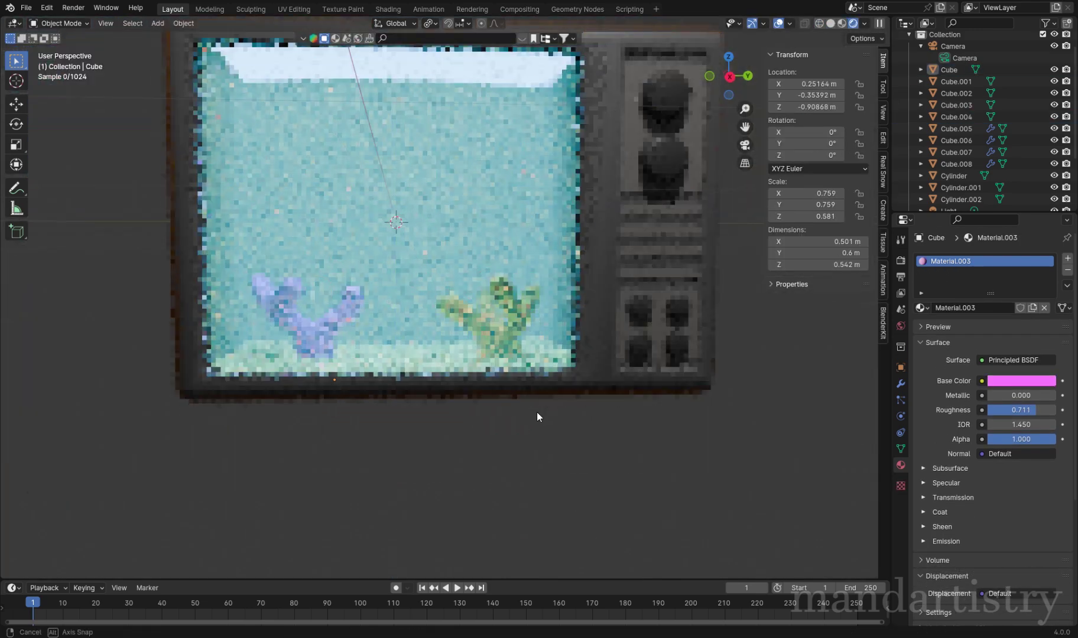
pyautogui.scroll(-4, 438, 392)
pyautogui.press('Left')
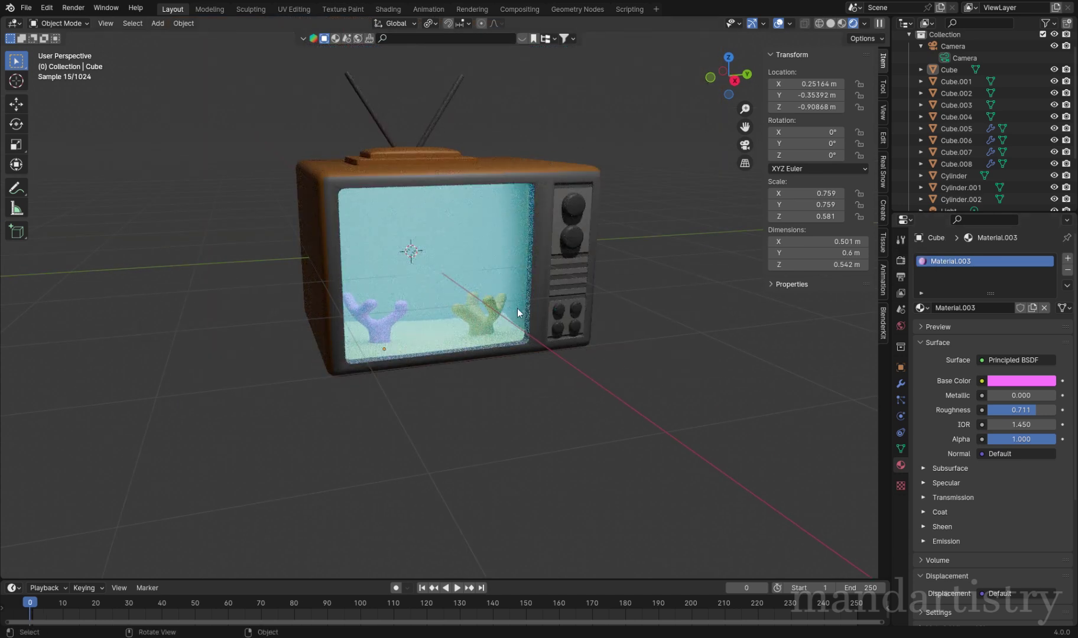
# Step: Set the Cycles light path bounces to 4 total and 3 transmission, and check the performance settings
pyautogui.click(900, 260)
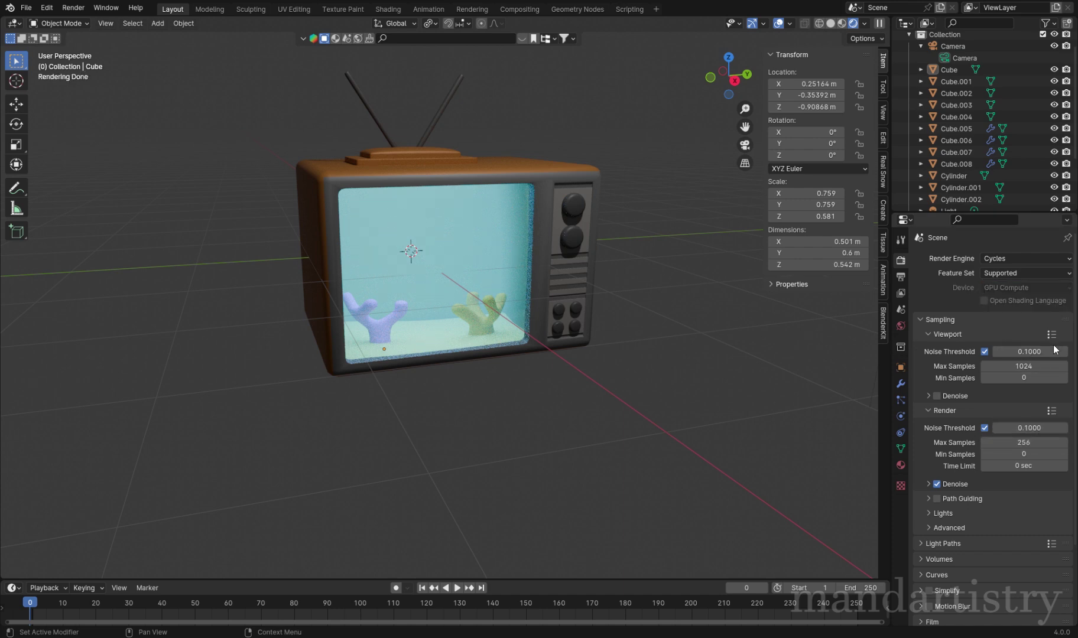
pyautogui.click(944, 543)
pyautogui.scroll(-4, 974, 524)
pyautogui.moveTo(1027, 521); pyautogui.dragTo(969, 521)
pyautogui.moveTo(1028, 481); pyautogui.dragTo(986, 464)
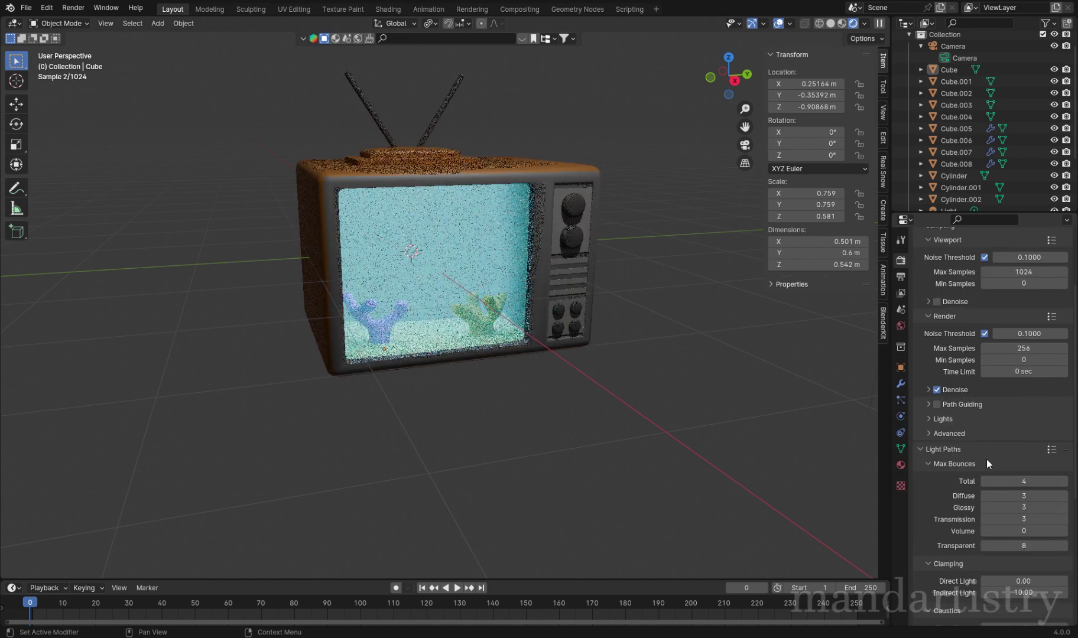
pyautogui.click(943, 449)
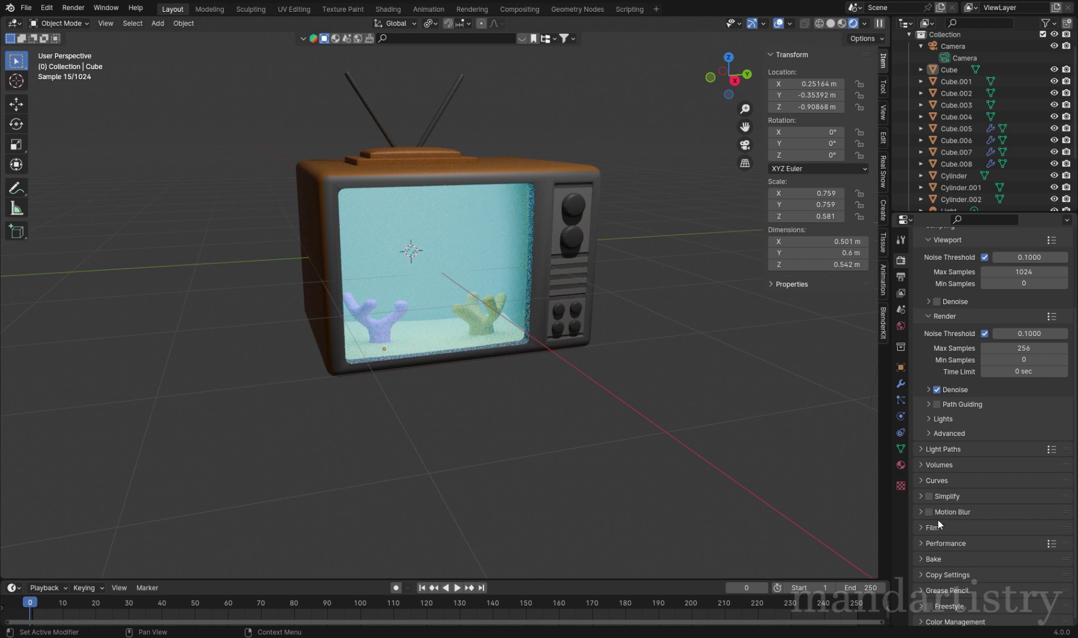
pyautogui.scroll(-3, 960, 523)
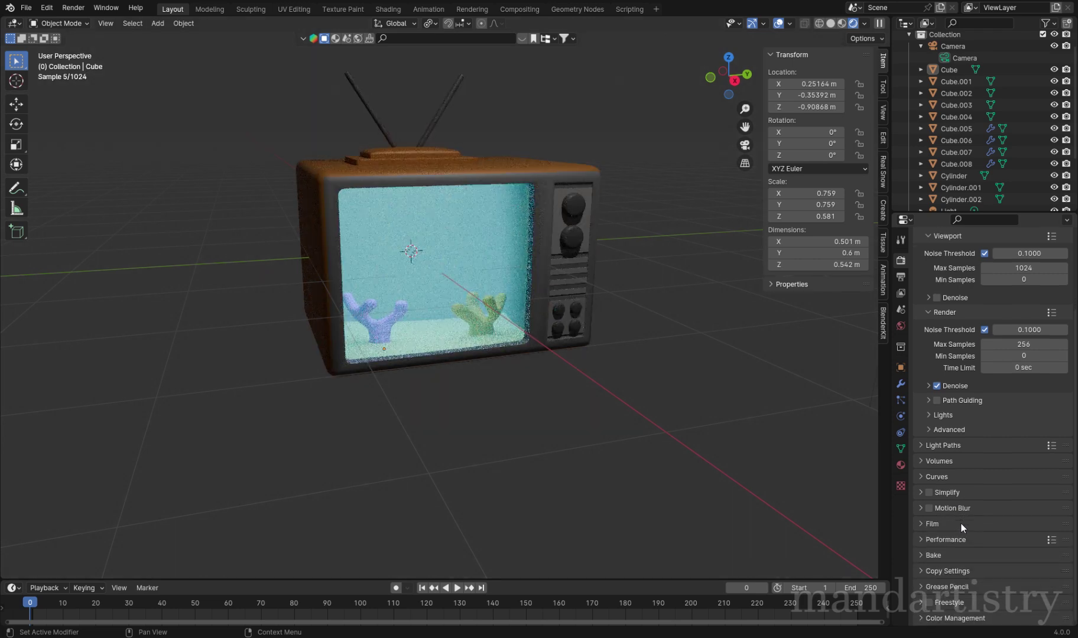
pyautogui.keyDown('ctrl'); pyautogui.click(949, 544); pyautogui.keyUp('ctrl')
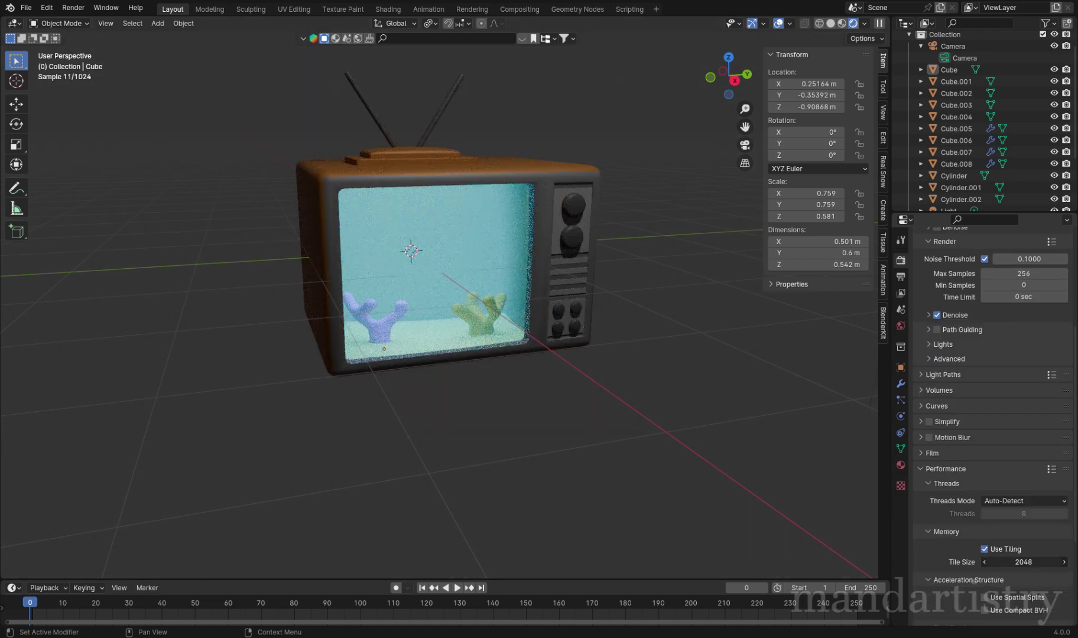
pyautogui.click(944, 469)
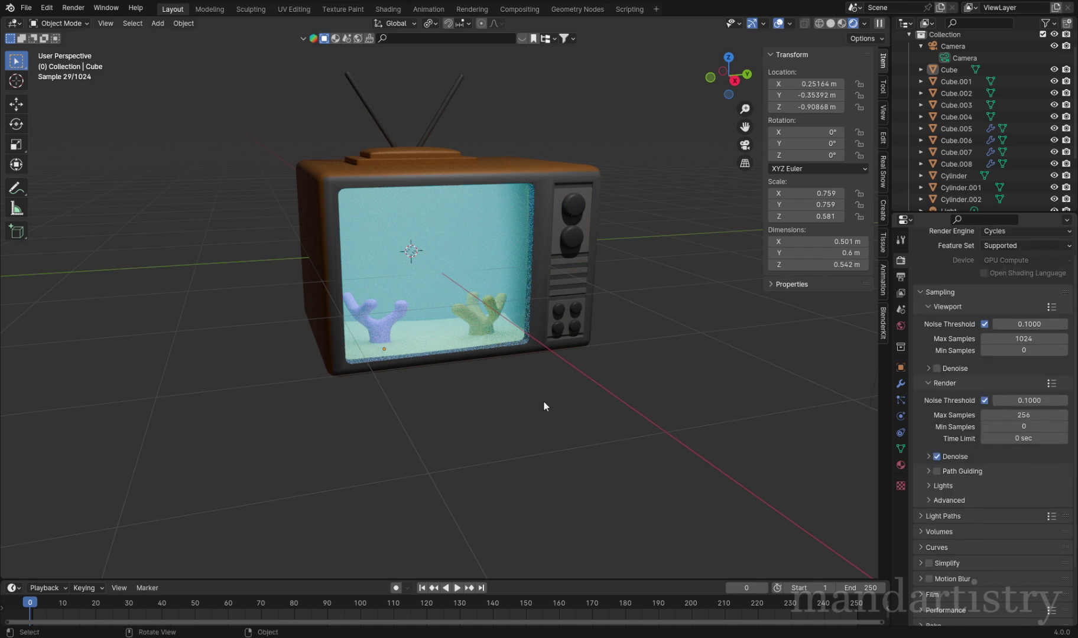
# Step: Add a generated rock mesh at the centre of the tank and preview it rendered
pyautogui.moveTo(503, 358); pyautogui.dragTo(523, 405, button='middle')
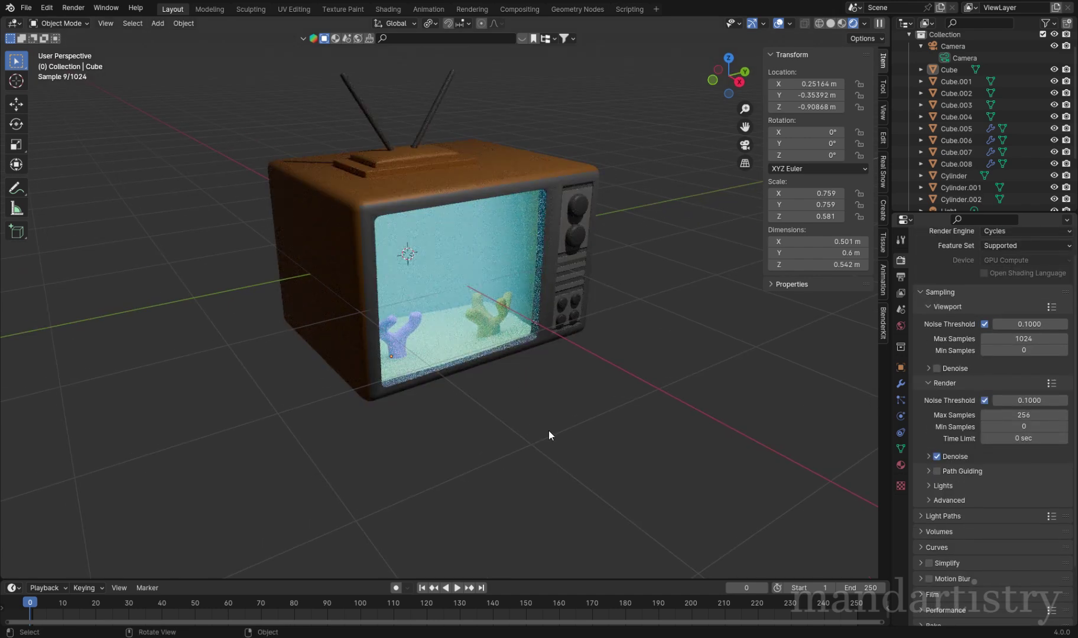
pyautogui.scroll(8, 435, 349)
pyautogui.press('z')
pyautogui.click(502, 350)
pyautogui.hotkey('shift', 'a')
pyautogui.press('Escape')
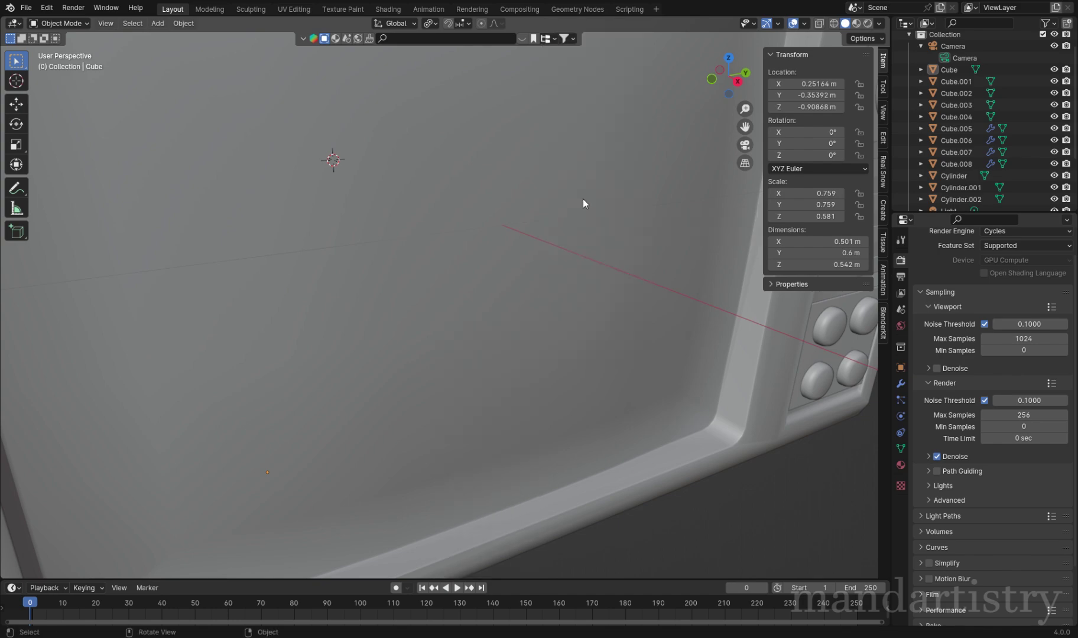
pyautogui.hotkey('shift', 'a')
pyautogui.moveTo(425, 249)
pyautogui.click(520, 374)
pyautogui.press('z')
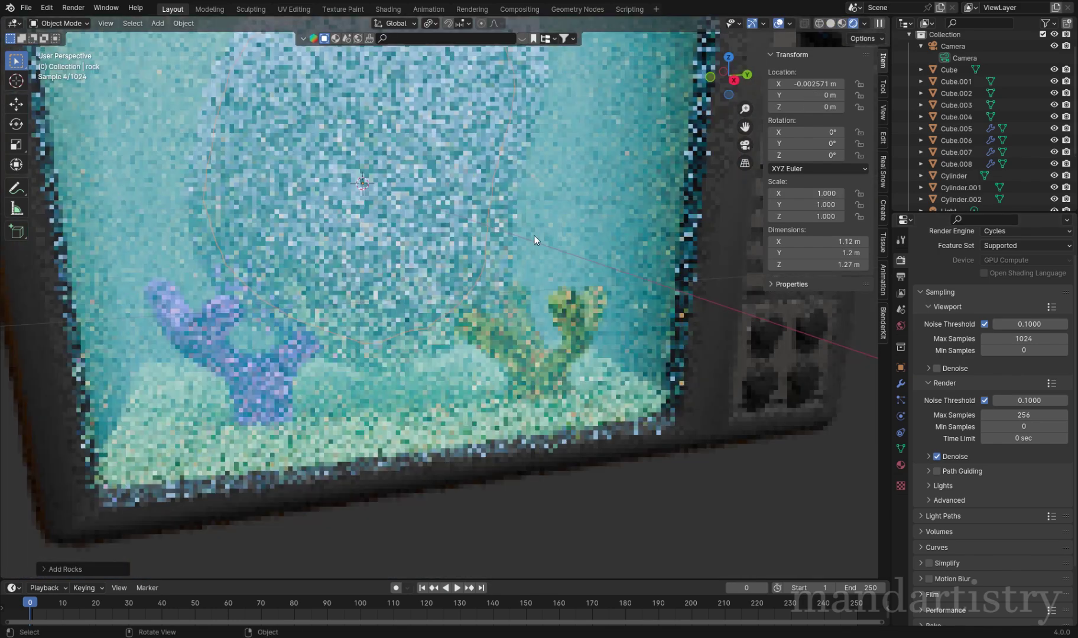
# Step: Shrink the rock to a scale of about 0.442 and lower it along Z to about -0.798 m
pyautogui.hotkey('shift', 'z')
pyautogui.press('g')
pyautogui.press('z')
pyautogui.click(482, 355)
pyautogui.moveTo(481, 355); pyautogui.dragTo(473, 331, button='middle')
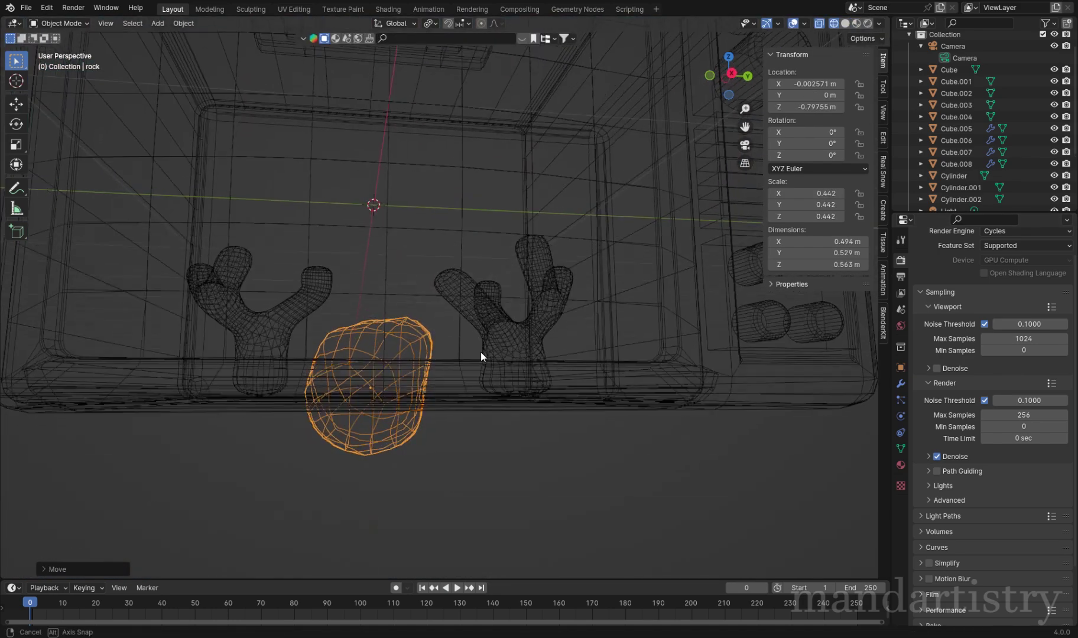
pyautogui.scroll(4, 473, 331)
# Step: Tilt the rock about X and shrink it into a small flattened stone beside the purple coral
pyautogui.press('r')
pyautogui.press('x')
pyautogui.click(606, 502)
pyautogui.press('KP_3')
pyautogui.press('s')
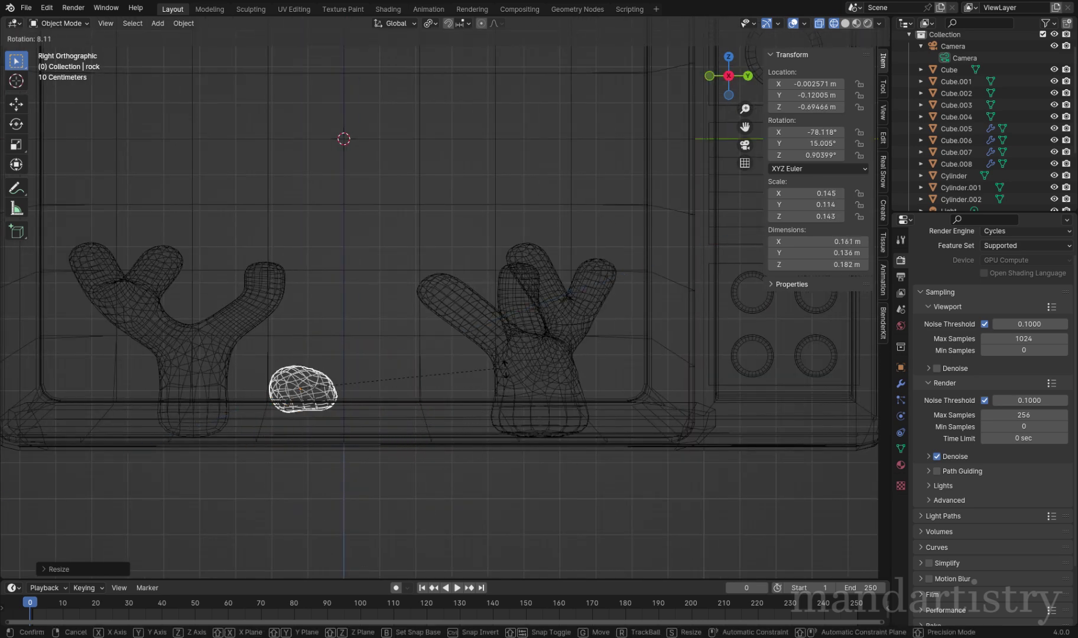
pyautogui.click(483, 381)
# Step: Add a second generated rock, flatten it along Z and shrink it
pyautogui.hotkey('shift', 'a')
pyautogui.click(312, 456)
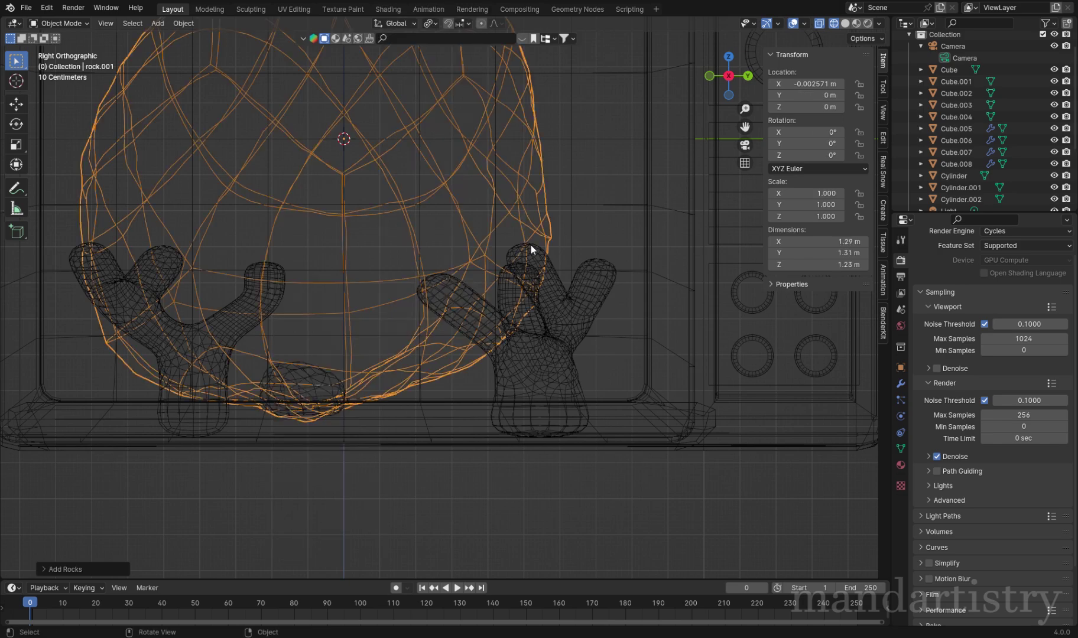
pyautogui.press('s')
pyautogui.press('z')
pyautogui.click(442, 224)
pyautogui.press('g')
pyautogui.press('s')
pyautogui.click(567, 348)
# Step: Scale the second rock to about 0.205 × 0.205 × 0.126 and lower it beside the green coral to Z -0.720 m
pyautogui.hotkey('shift', 'z')
pyautogui.press('g')
pyautogui.click(450, 378)
pyautogui.press('s')
pyautogui.click(539, 367)
pyautogui.hotkey('shift', 'z')
pyautogui.press('g')
pyautogui.press('z')
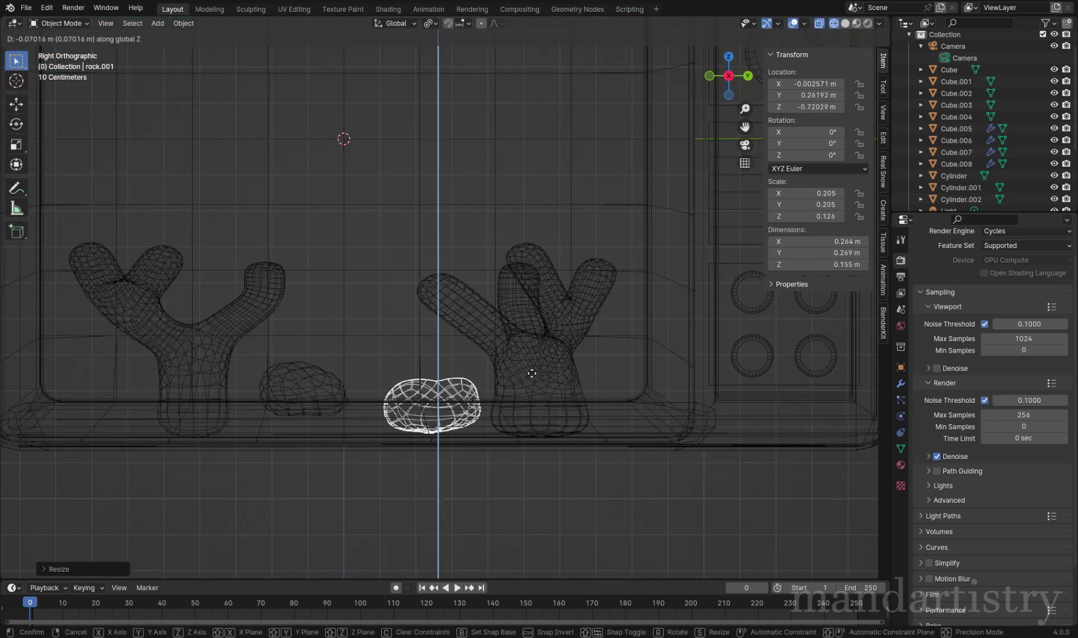
# Step: Place the second rock forward at about X 0.480, Y 0.295 m and the first rock back at about X -0.299, Y -0.299 m
pyautogui.moveTo(419, 388); pyautogui.dragTo(510, 457, button='middle')
pyautogui.click(534, 331)
pyautogui.press('g')
pyautogui.press('x')
pyautogui.press('Escape')
pyautogui.click(222, 402)
pyautogui.click(284, 407)
pyautogui.click(423, 349)
pyautogui.moveTo(424, 349)
pyautogui.mouseDown(button='middle')
pyautogui.moveTo(277, 335)
pyautogui.moveTo(331, 355)
pyautogui.mouseUp(button='middle')
pyautogui.click(328, 354)
# Step: Give the rear rock a new material named rock with roughness 0.841 and a dark grey base color of value 0.137
pyautogui.press('z')
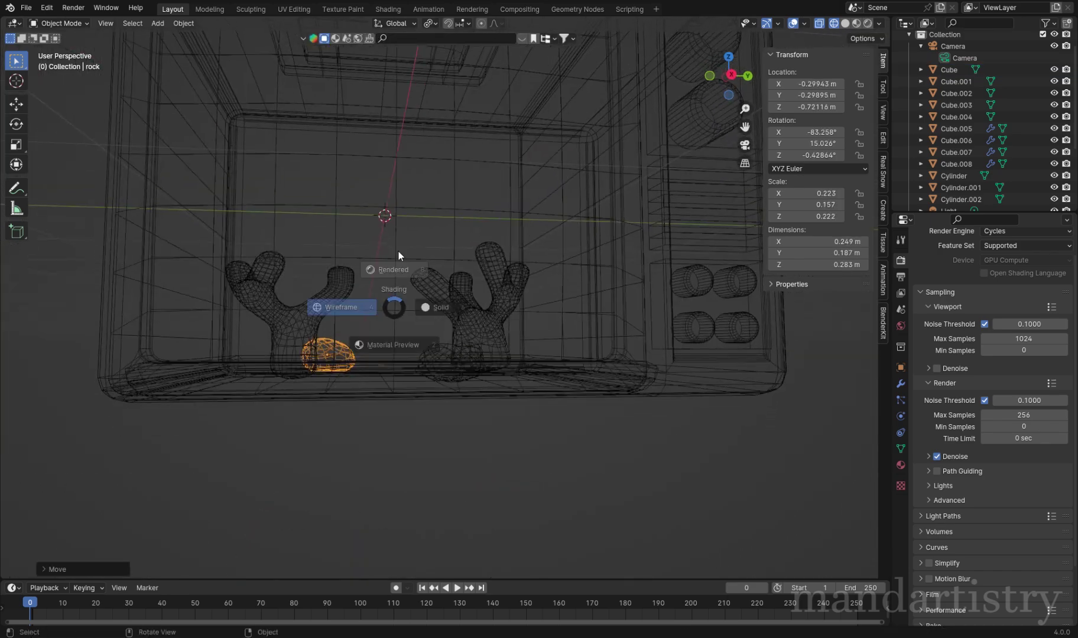
pyautogui.click(398, 251)
pyautogui.scroll(5, 373, 398)
pyautogui.press('z')
pyautogui.press('2')
pyautogui.scroll(3, 561, 276)
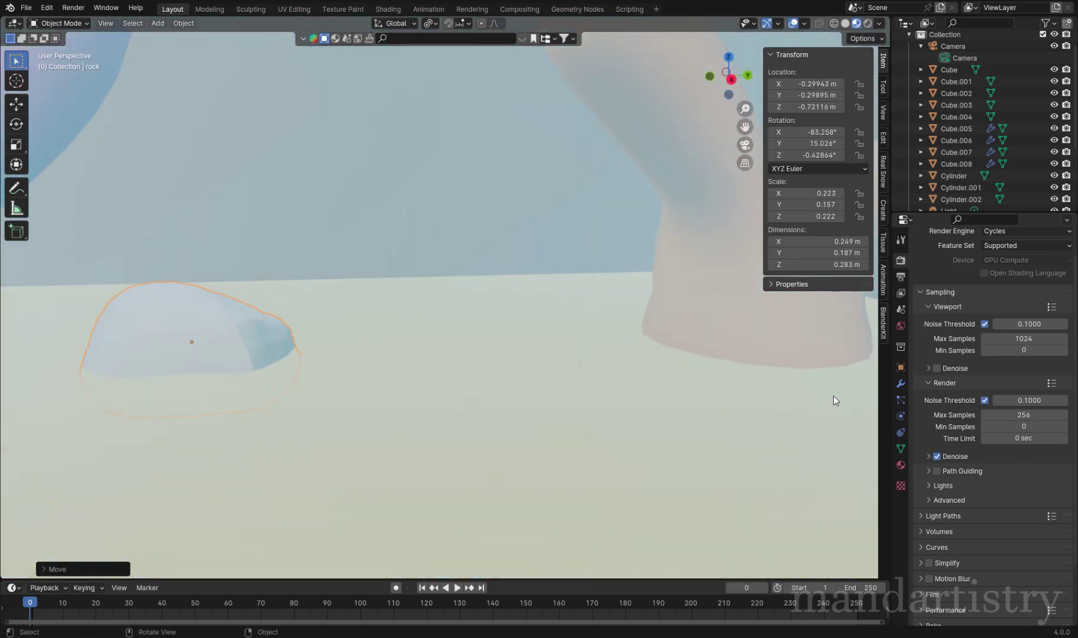
pyautogui.click(900, 466)
pyautogui.click(920, 308)
pyautogui.click(993, 288)
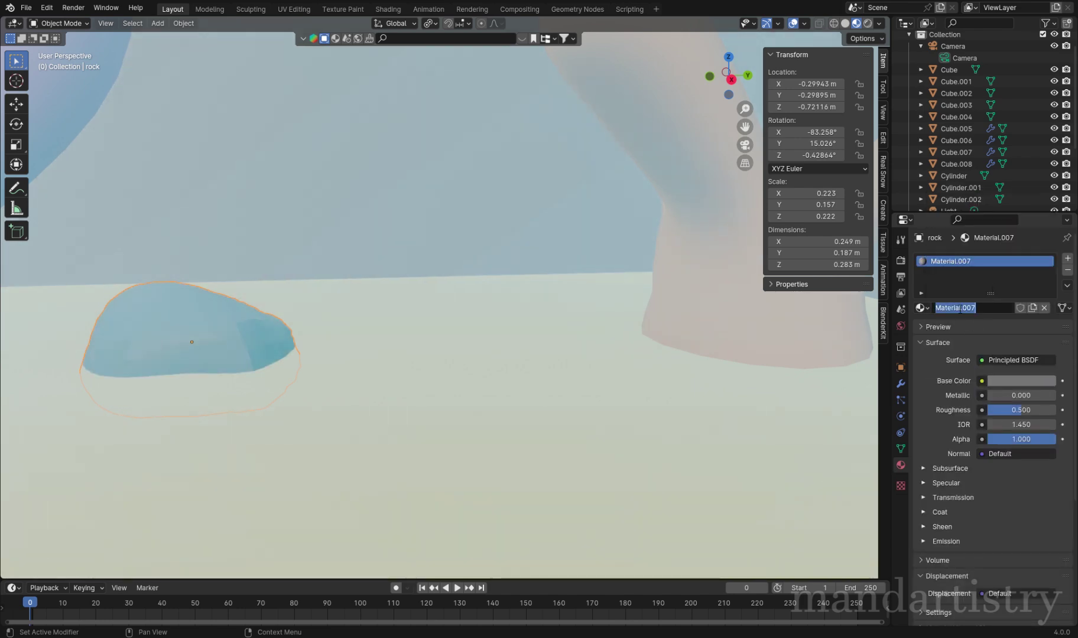
pyautogui.moveTo(1005, 409); pyautogui.dragTo(1040, 410)
pyautogui.click(1021, 381)
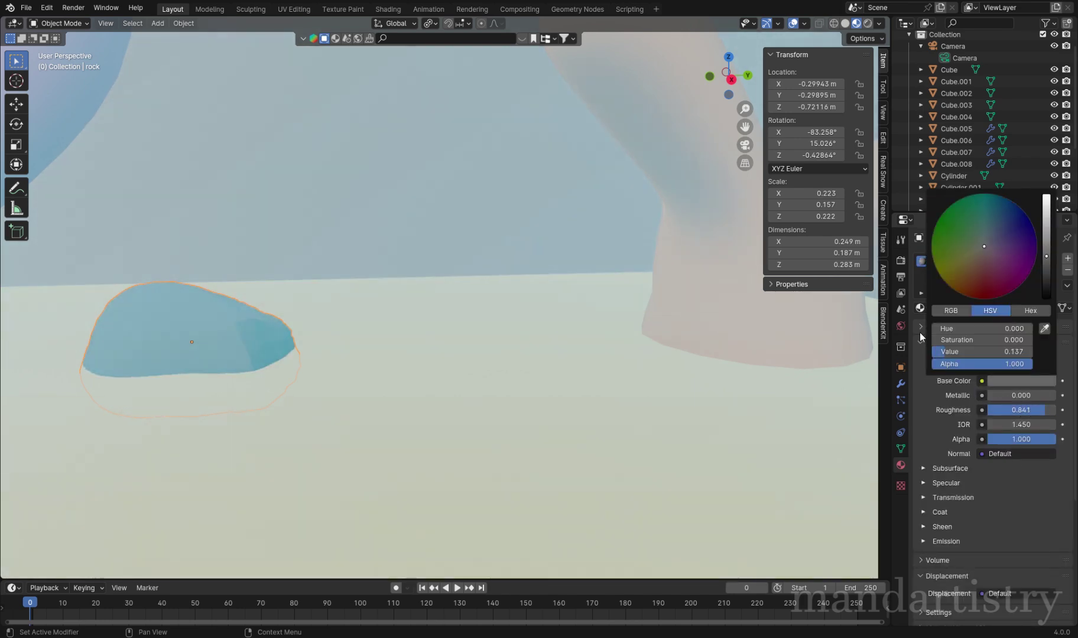
# Step: Assign the existing rock material to the front rock and open its base color
pyautogui.scroll(-3, 671, 421)
pyautogui.press('z')
pyautogui.click(554, 319)
pyautogui.scroll(-2, 568, 425)
pyautogui.click(573, 396)
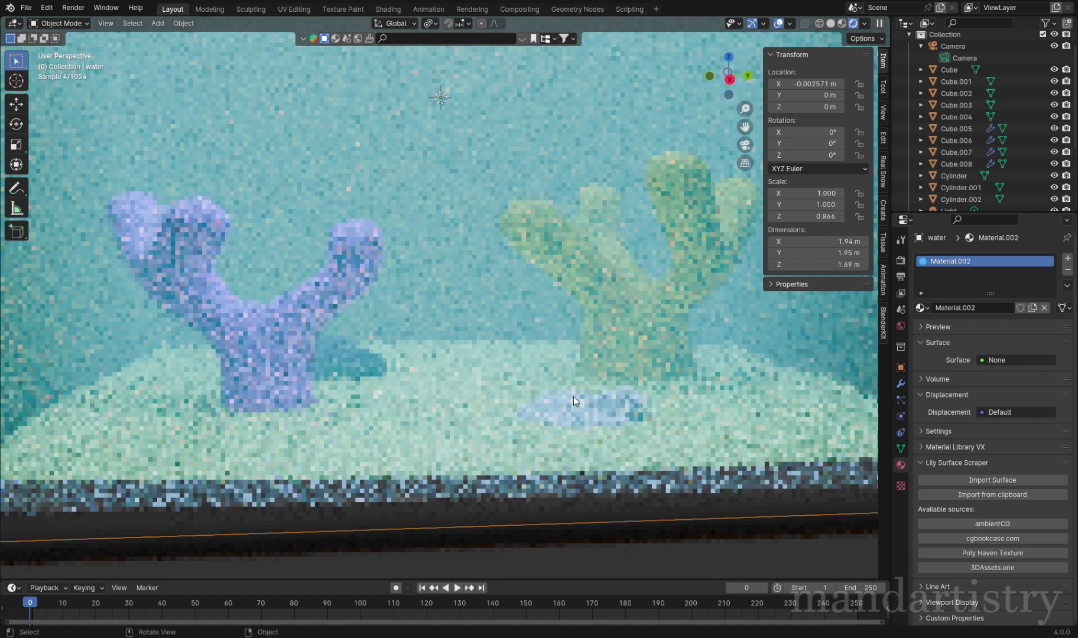
pyautogui.press('z')
pyautogui.click(588, 460)
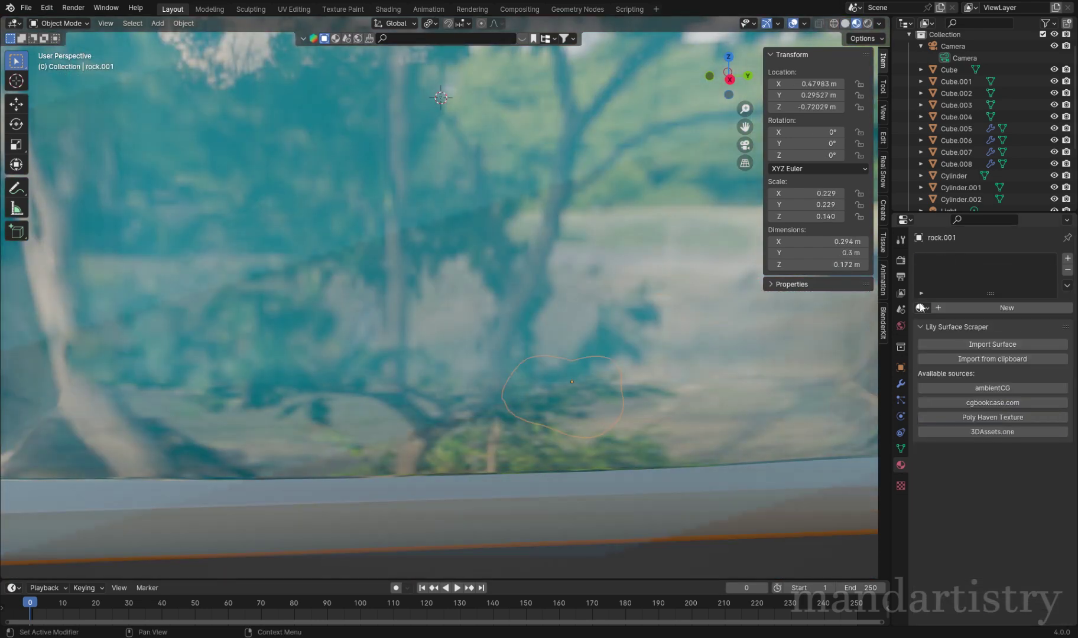
pyautogui.click(920, 307)
pyautogui.click(812, 415)
pyautogui.press('z')
pyautogui.click(604, 424)
pyautogui.click(1021, 380)
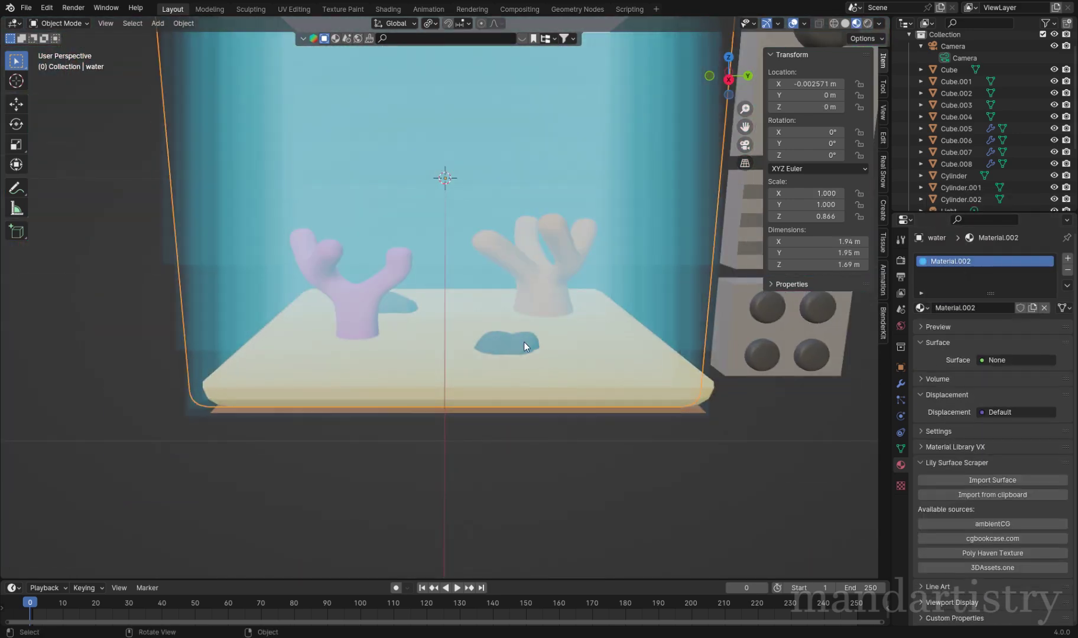
# Step: Duplicate the front rock and place the copy in front of the purple coral at about X 0.656, Y -0.313 m
pyautogui.click(522, 342)
pyautogui.click(520, 343)
pyautogui.press('g')
pyautogui.press('x')
pyautogui.click(431, 369)
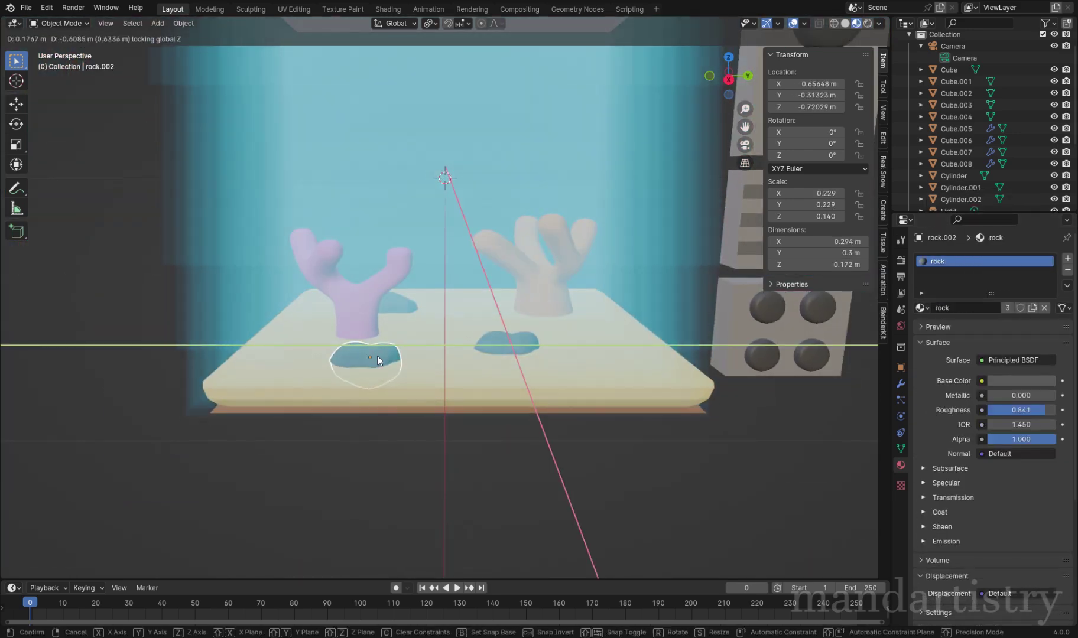
# Step: Rotate the copied rock about Z to about 77.5° and shrink it to a scale of about 0.175 × 0.175 × 0.107
pyautogui.press('r')
pyautogui.click(477, 373)
pyautogui.press('s')
pyautogui.click(486, 308)
pyautogui.moveTo(486, 308); pyautogui.dragTo(468, 354, button='middle')
pyautogui.hotkey('ctrl', 'z')
pyautogui.hotkey('ctrl', 'z')
pyautogui.hotkey('ctrl', 'z')
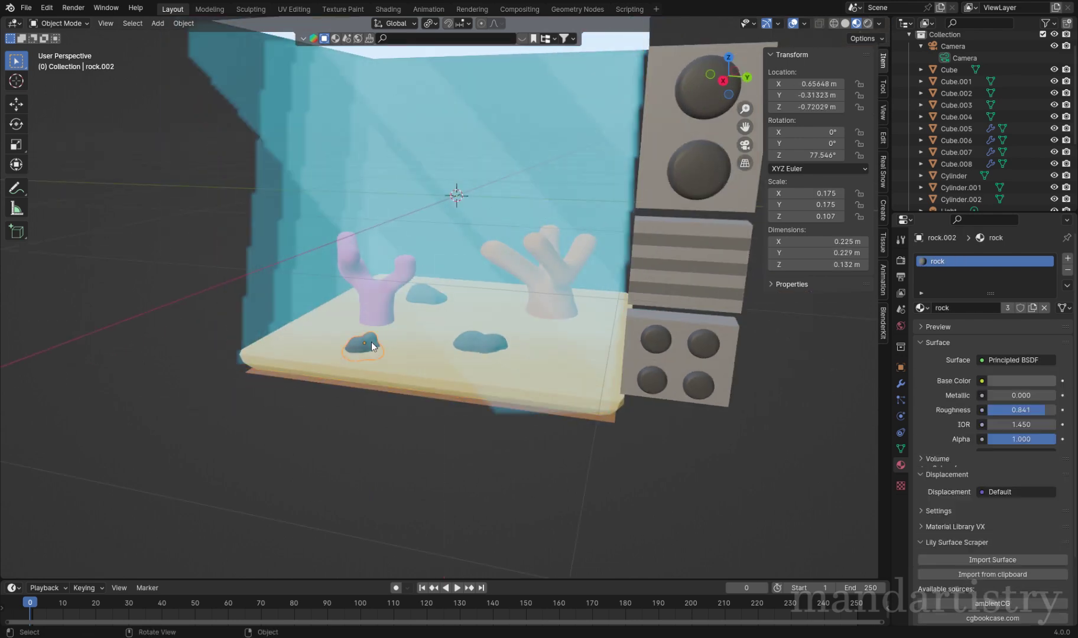
# Step: Duplicate the small rock again, place the copy near the green coral, resize it and turn it about Z
pyautogui.hotkey('shift', 'd')
pyautogui.click(602, 376)
pyautogui.press('s')
pyautogui.click(697, 438)
pyautogui.press('r')
pyautogui.press('z')
pyautogui.click(737, 467)
# Step: Select the flat brown face beneath the sandy floor slab
pyautogui.moveTo(737, 467); pyautogui.dragTo(742, 385, button='middle')
pyautogui.click(625, 385)
pyautogui.scroll(-5, 486, 348)
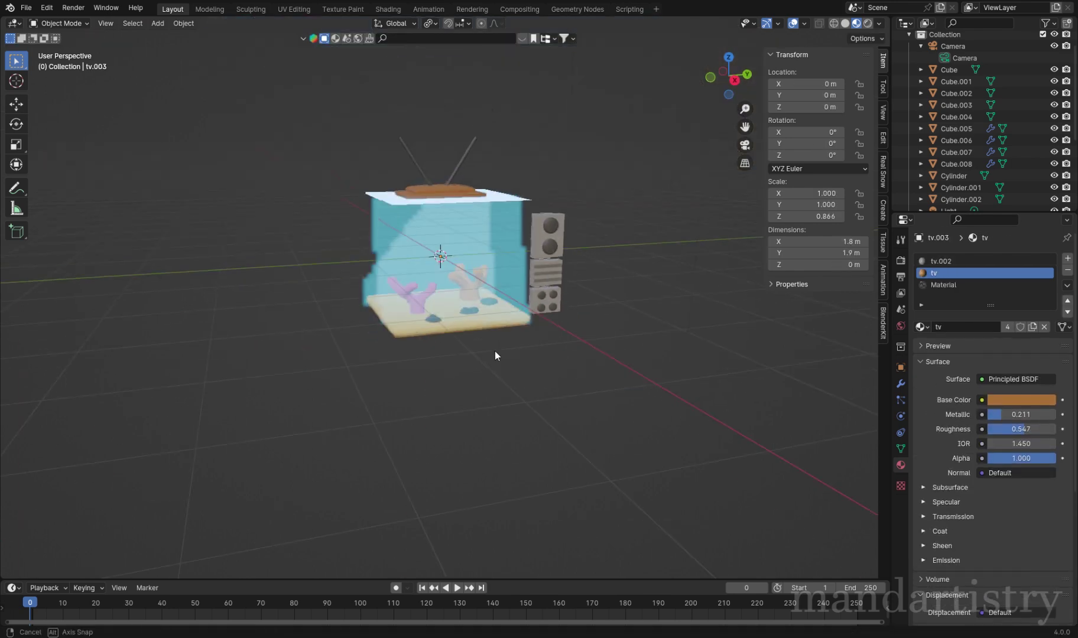
# Step: Duplicate one of the rocks, place the copy elsewhere on the sand at the same height, resize it and rotate it
pyautogui.moveTo(486, 349); pyautogui.dragTo(500, 348, button='middle')
pyautogui.scroll(6, 500, 349)
pyautogui.click(500, 349)
pyautogui.hotkey('shift', 'd')
pyautogui.hotkey('shift', 'z')
pyautogui.click(482, 289)
pyautogui.press('s')
pyautogui.click(534, 249)
pyautogui.press('r')
pyautogui.click(557, 356)
# Step: Duplicate another rock, place it at about X 0.211, Y -0.733 m, scale it to about 0.173 × 0.080 × 0.176 and turn it about Z
pyautogui.moveTo(558, 355); pyautogui.dragTo(562, 438, button='middle')
pyautogui.click(363, 362)
pyautogui.hotkey('shift', 'd')
pyautogui.hotkey('shift', 'z')
pyautogui.click(302, 341)
pyautogui.press('s')
pyautogui.click(445, 335)
pyautogui.press('r')
pyautogui.press('z')
pyautogui.click(347, 186)
# Step: Unhide the TV casing and preview the whole aquarium in rendered shading
pyautogui.moveTo(347, 185); pyautogui.dragTo(586, 395, button='middle')
pyautogui.scroll(3, 587, 394)
pyautogui.press('z')
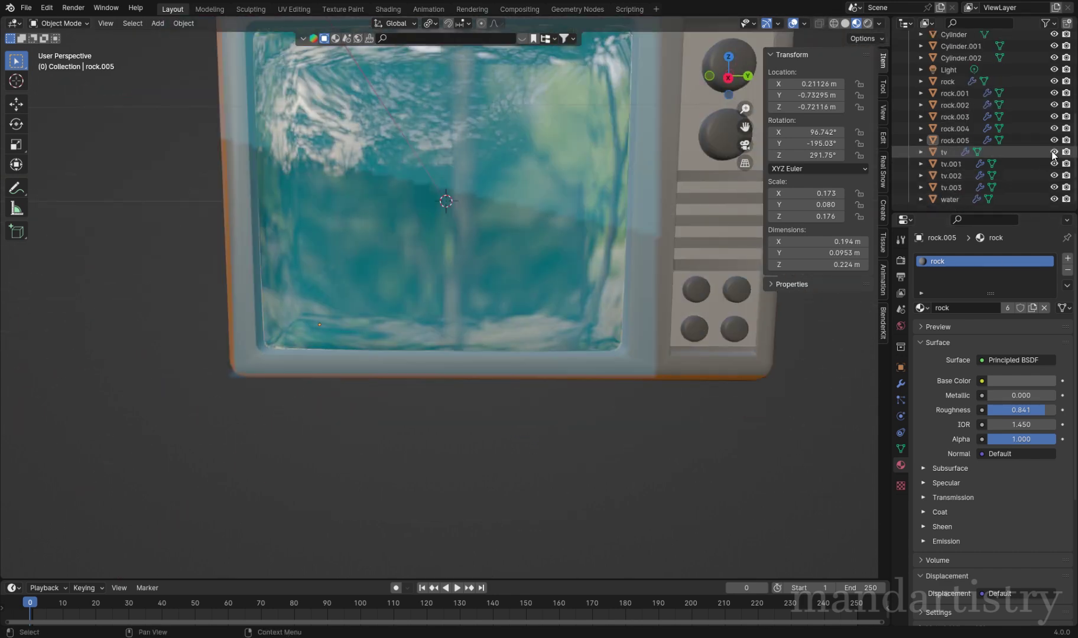
pyautogui.scroll(-4, 546, 333)
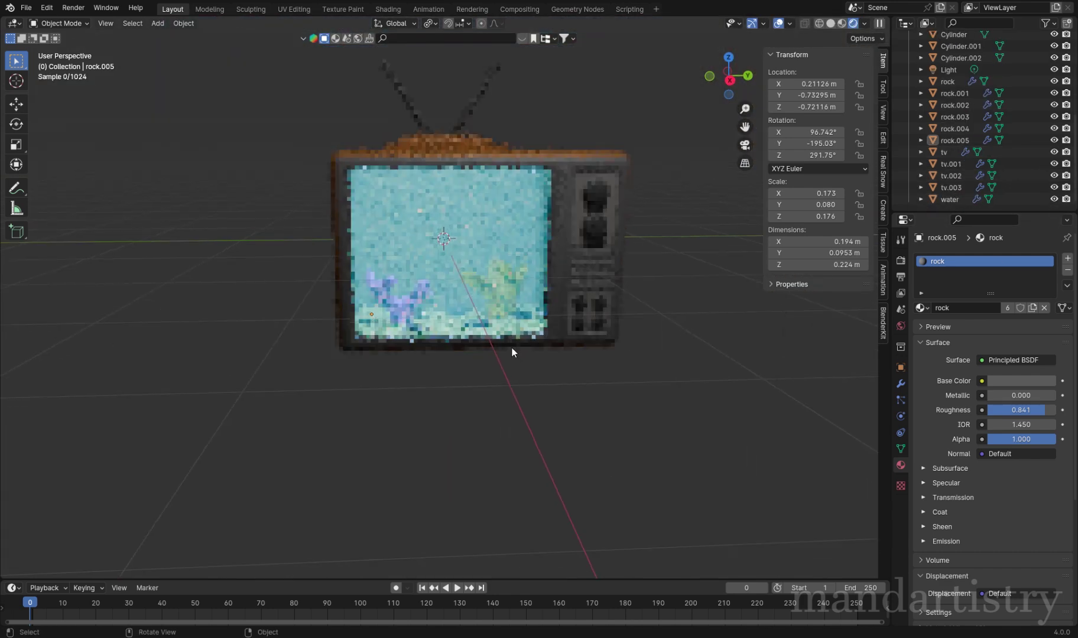
# Step: Add a NURBS path curve in solid shading and rotate it 90° about Y so it stands upright
pyautogui.press('z')
pyautogui.hotkey('shift', 'a')
pyautogui.moveTo(462, 353)
pyautogui.moveTo(516, 23)
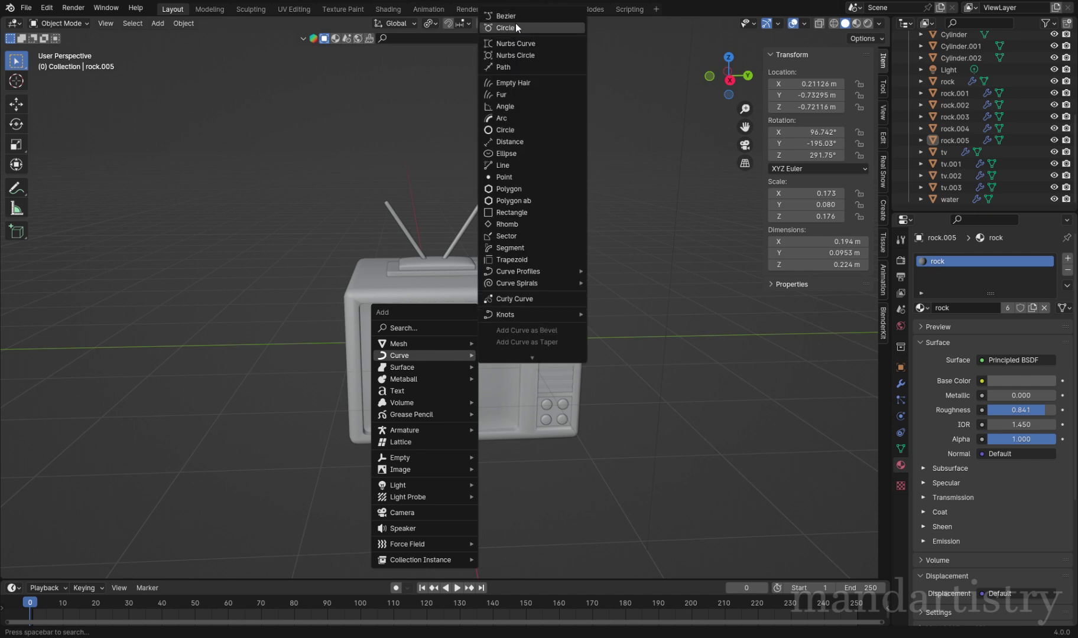
pyautogui.click(520, 67)
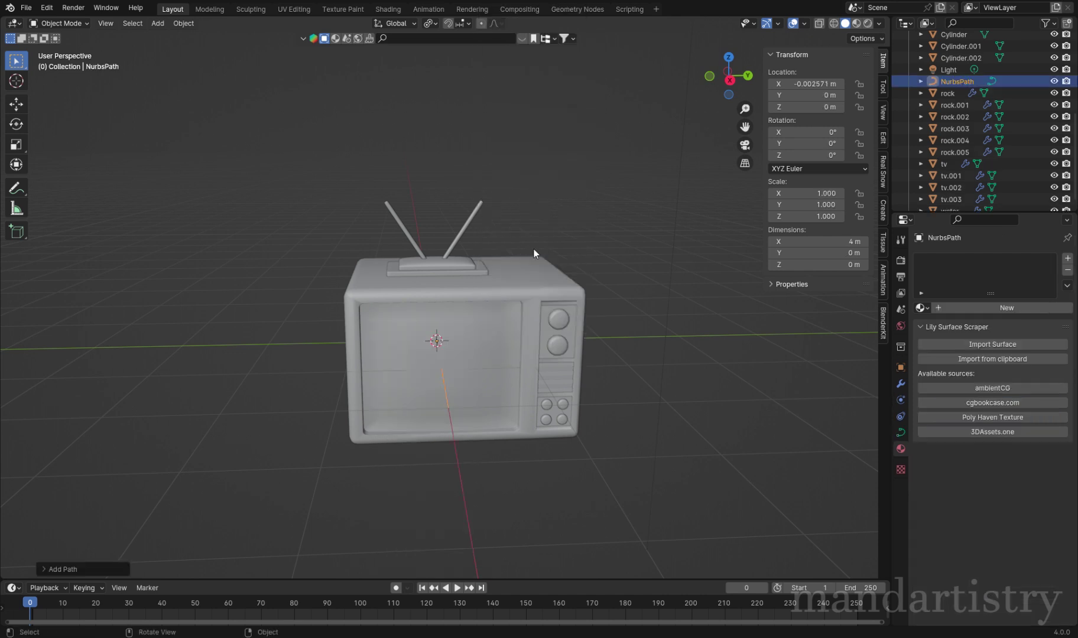
pyautogui.write('90')
pyautogui.press('Return')
# Step: Offset the path's end and middle control points along Y to about 0.527 m
pyautogui.press('Tab')
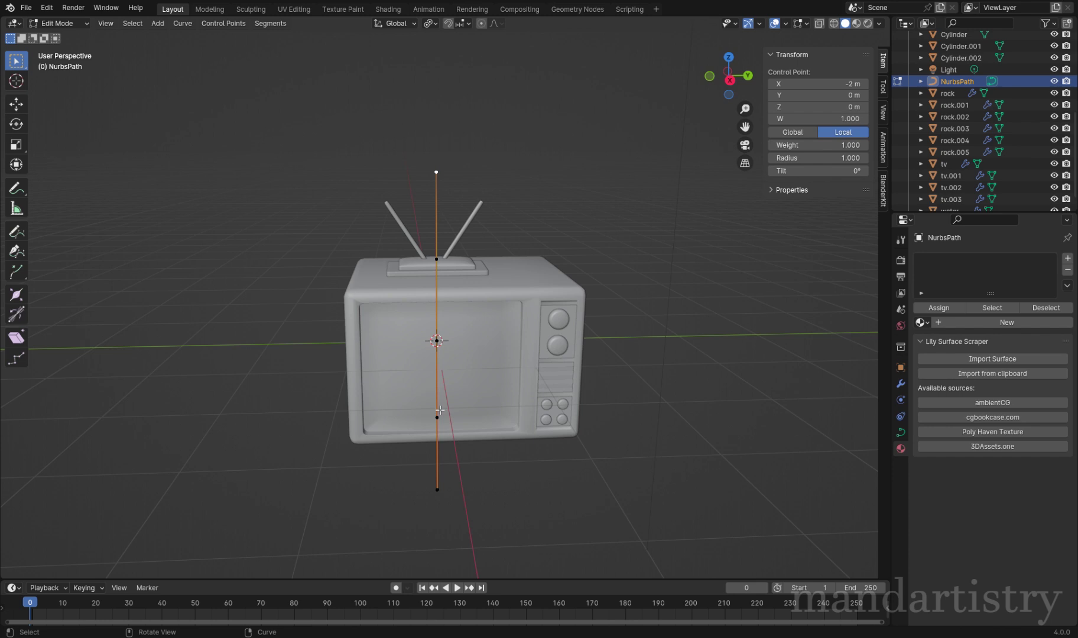
pyautogui.press('g')
pyautogui.press('y')
pyautogui.click(563, 423)
pyautogui.moveTo(506, 337); pyautogui.dragTo(602, 310, button='middle')
pyautogui.press('Tab')
pyautogui.press('Tab')
pyautogui.press('g')
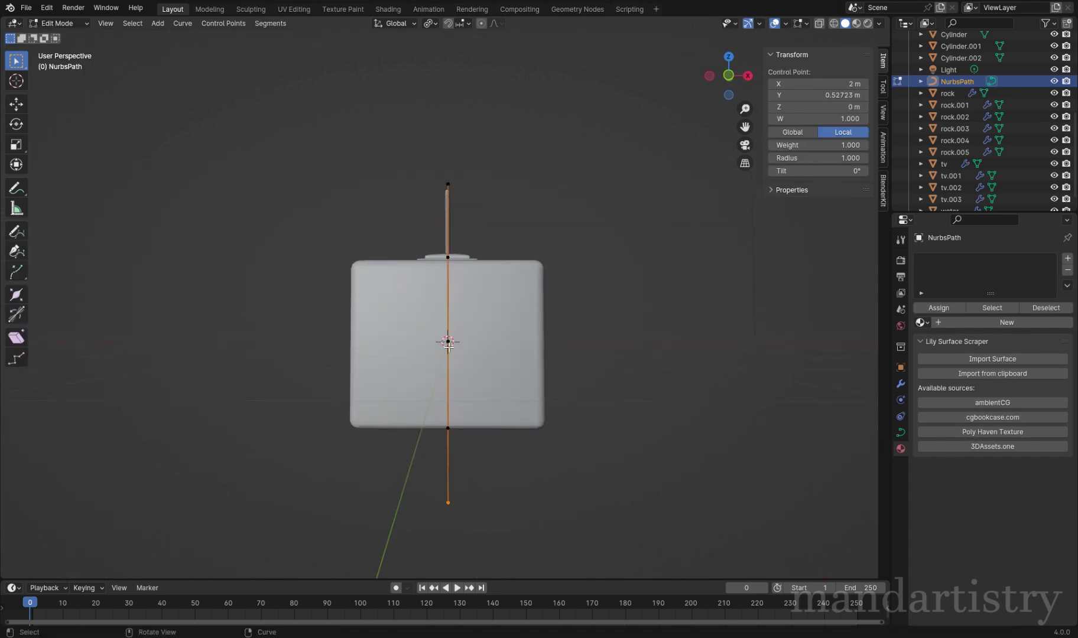
pyautogui.hotkey('shift', 'g')
pyautogui.click(561, 343)
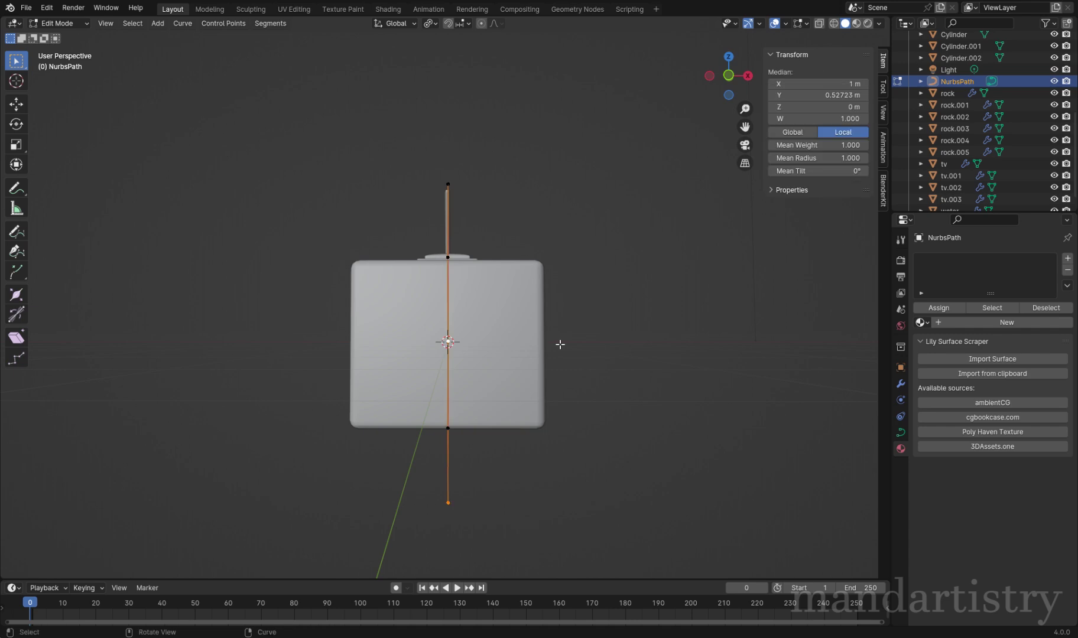
pyautogui.click(521, 342)
pyautogui.press('Tab')
pyautogui.press('Tab')
pyautogui.press('Tab')
# Step: Pull the middle control point farther along Y in wireframe view and squeeze the three inner control points together along Z
pyautogui.moveTo(499, 213)
pyautogui.mouseDown(button='middle')
pyautogui.moveTo(316, 275)
pyautogui.moveTo(425, 278)
pyautogui.mouseUp(button='middle')
pyautogui.hotkey('shift', 'z')
pyautogui.press('Tab')
pyautogui.press('g')
pyautogui.press('y')
pyautogui.click(618, 319)
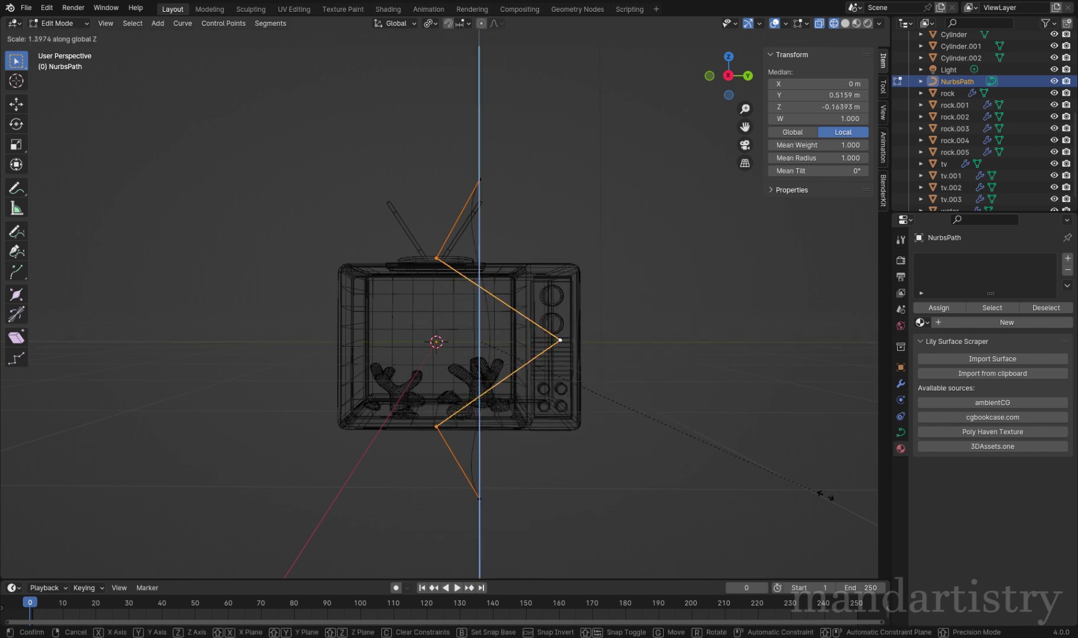
pyautogui.click(584, 376)
pyautogui.press('Tab')
pyautogui.press('Tab')
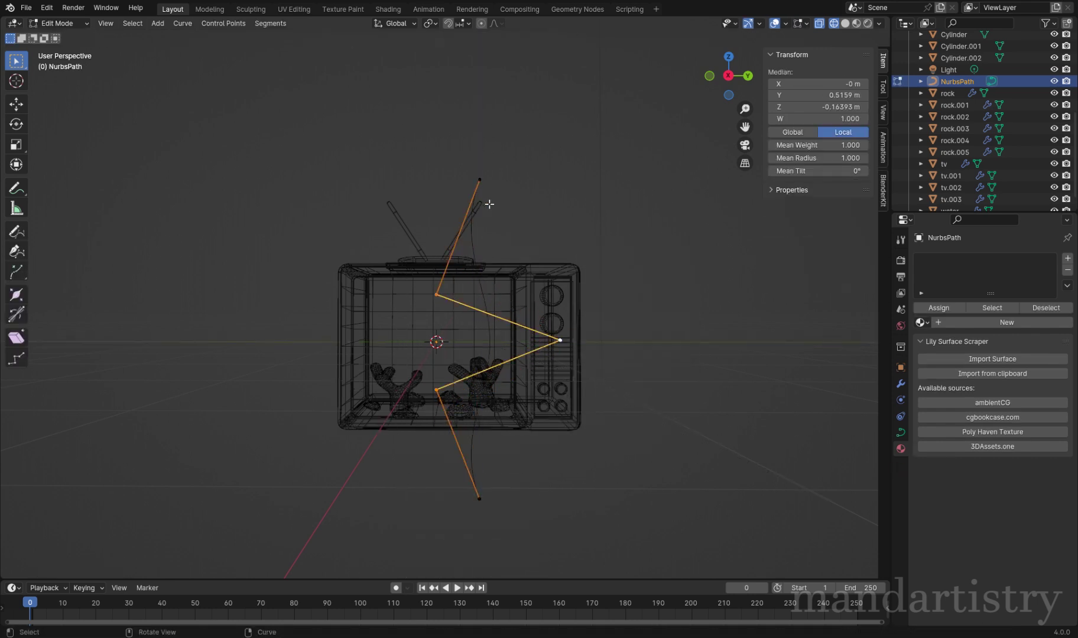
# Step: Convert the wavy path curve to a mesh and check its geometry in Edit Mode
pyautogui.press('Tab')
pyautogui.rightClick(481, 323)
pyautogui.click(523, 356)
pyautogui.press('Tab')
pyautogui.moveTo(466, 135); pyautogui.dragTo(632, 442)
pyautogui.press('Tab')
pyautogui.press('Tab')
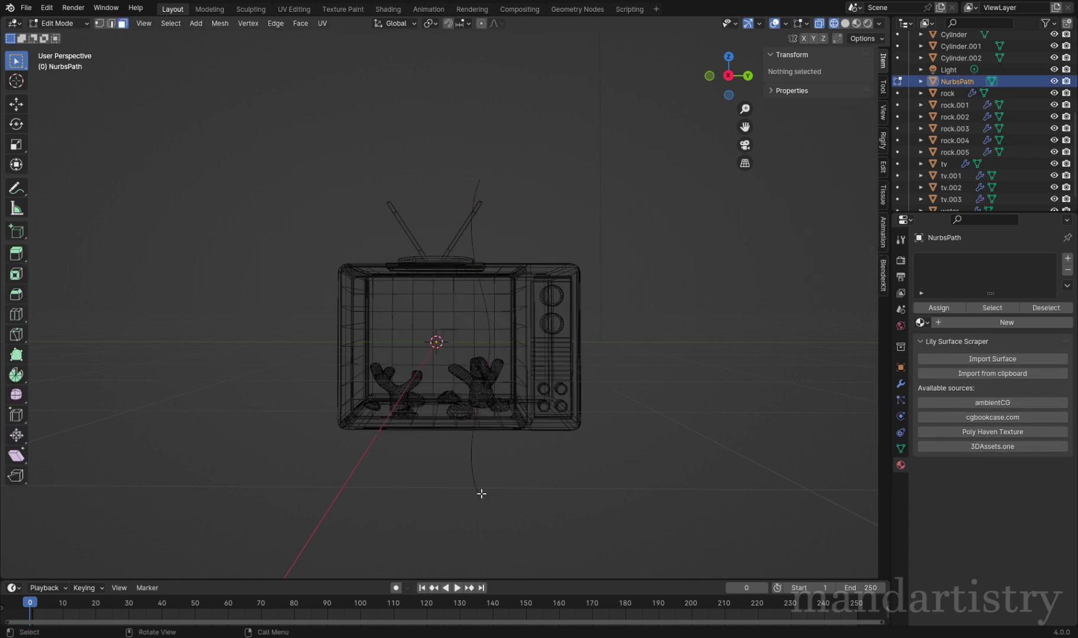
pyautogui.press('Tab')
# Step: Save the file and add a Skin modifier to the path mesh
pyautogui.click(901, 384)
pyautogui.click(926, 258)
pyautogui.hotkey('ctrl', 's')
pyautogui.click(924, 258)
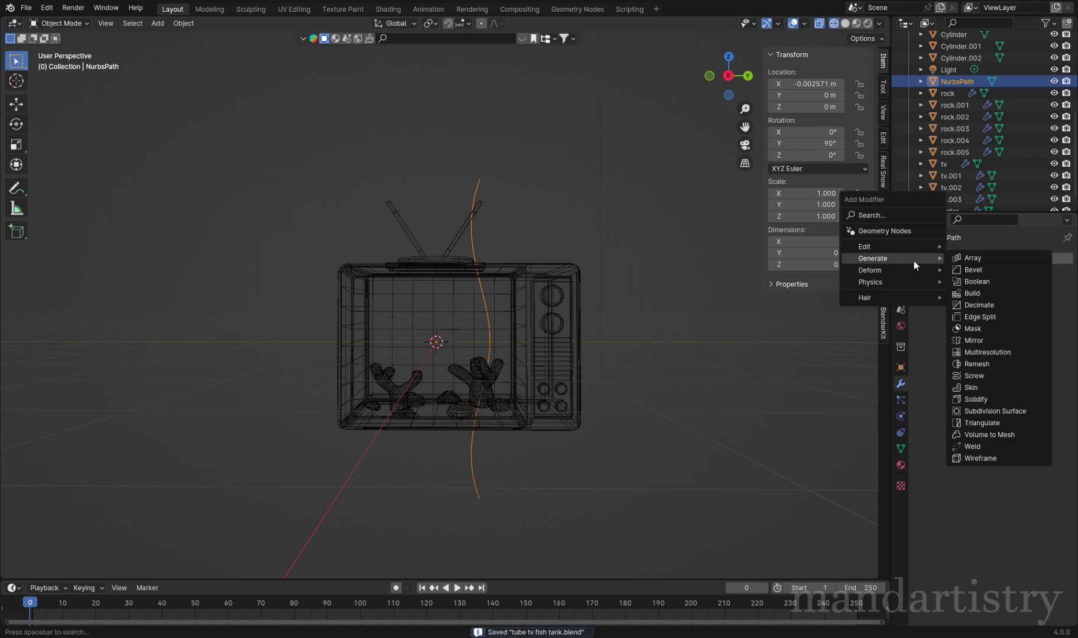
pyautogui.click(910, 394)
# Step: Reduce the skin radius of the stem and add a Subdivision Surface modifier after the Skin modifier
pyautogui.press('Tab')
pyautogui.click(597, 343)
pyautogui.click(981, 258)
pyautogui.click(1001, 384)
pyautogui.hotkey('shift', 'z')
# Step: Shade the stem smooth and use a viewport subdivision level of 2
pyautogui.press('Tab')
pyautogui.rightClick(471, 229)
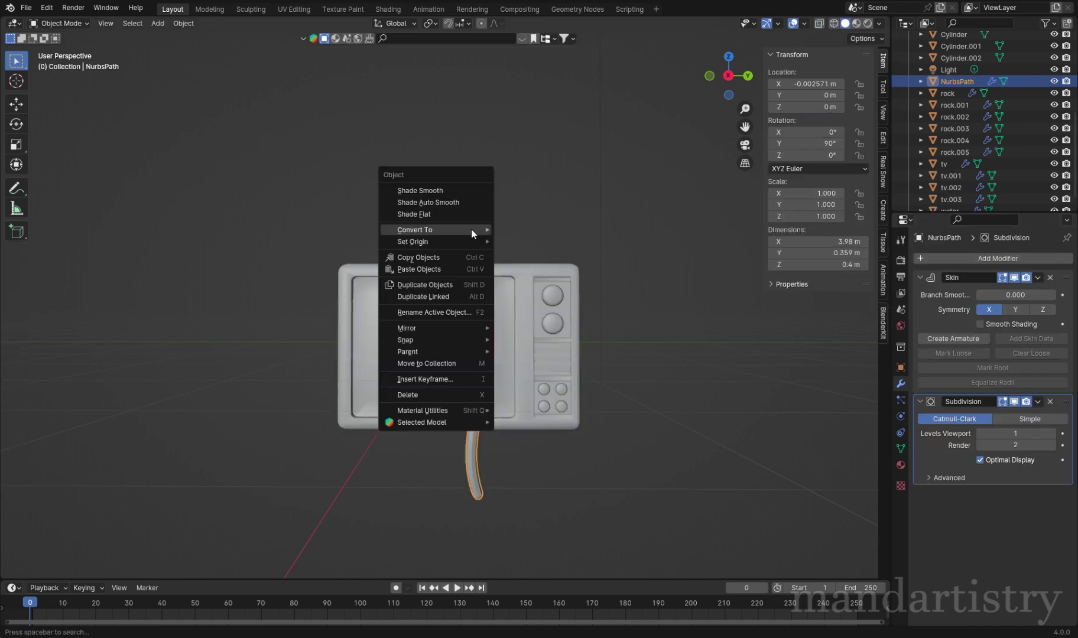
pyautogui.click(414, 188)
# Step: Scale the stem down to about 0.185 and set its origin to its own centre
pyautogui.press('KP_Decimal')
pyautogui.press('s')
pyautogui.click(532, 354)
pyautogui.rightClick(529, 354)
pyautogui.moveTo(541, 402)
pyautogui.click(563, 419)
# Step: Enlarge the stem to a scale of about 0.311 and place it inside the tank at about Y -0.021, Z -0.149 m
pyautogui.press('KP_0')
pyautogui.press('KP_3')
pyautogui.press('z')
pyautogui.click(423, 414)
pyautogui.press('s')
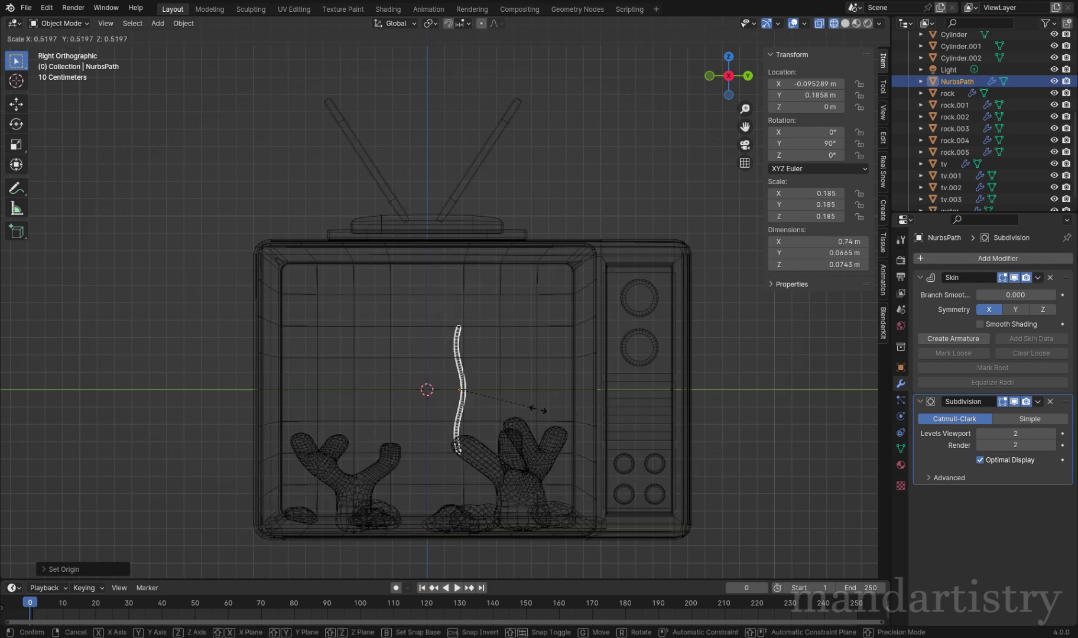
pyautogui.rightClick(553, 399)
pyautogui.press('s')
pyautogui.click(629, 407)
pyautogui.press('g')
pyautogui.click(579, 414)
# Step: Thin the seaweed stem by reducing the skin radius of its vertices
pyautogui.press('Tab')
pyautogui.click(537, 409)
pyautogui.press('Tab')
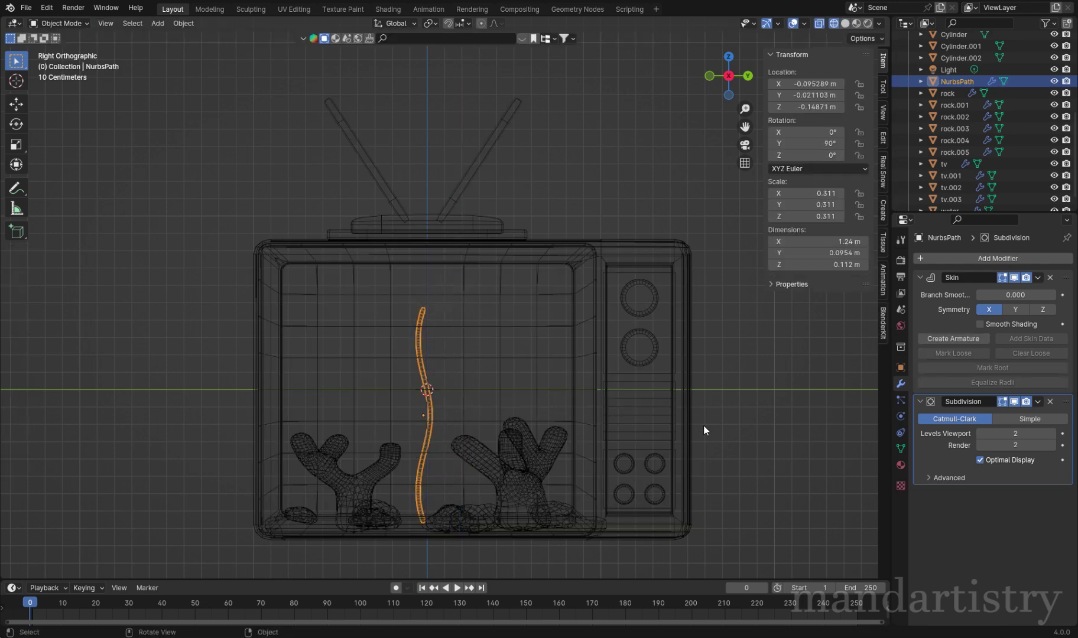
# Step: Move the stem horizontally to about X -0.494, Y -0.373 m and duplicate it to about X 0.156, Y 0.024 m
pyautogui.moveTo(444, 393); pyautogui.dragTo(541, 435, button='middle')
pyautogui.press('g')
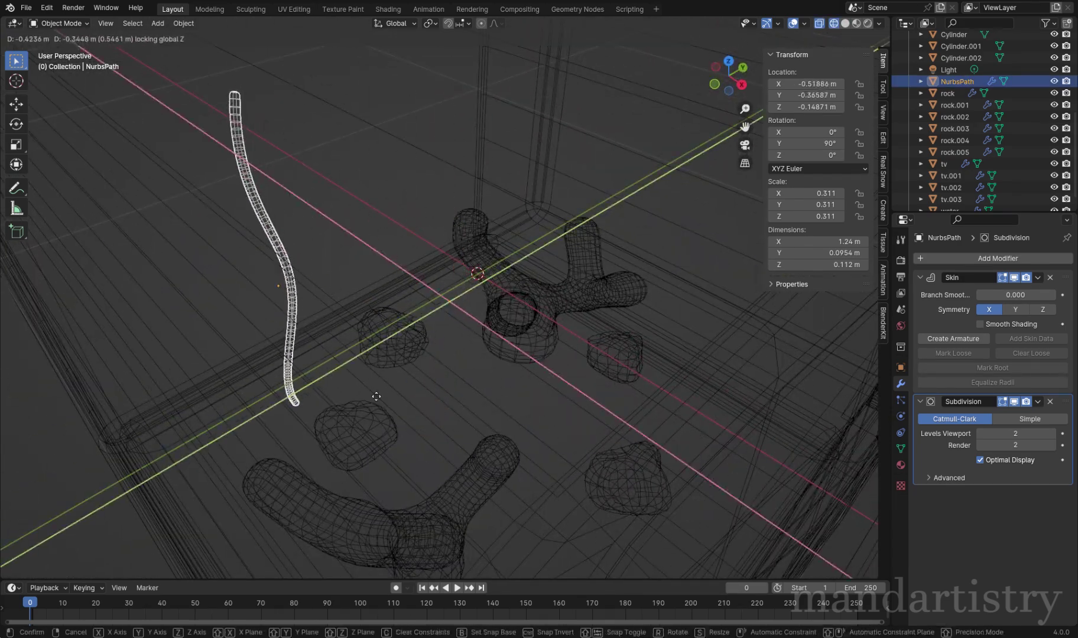
pyautogui.click(372, 390)
pyautogui.hotkey('shift', 'd')
pyautogui.click(640, 412)
# Step: Duplicate the stem again and place the copy near the green coral at about X 0.607, Y 0.592 m, keeping its height
pyautogui.hotkey('shift', 'd')
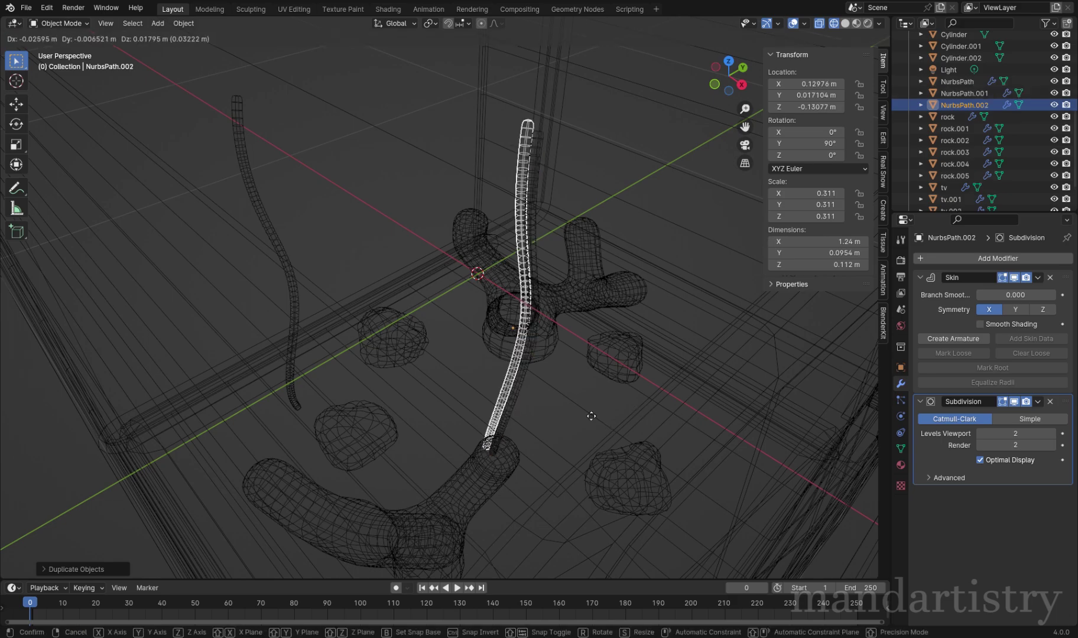
pyautogui.click(714, 353)
pyautogui.moveTo(714, 353); pyautogui.dragTo(611, 329, button='middle')
pyautogui.press('KP_3')
pyautogui.press('g')
pyautogui.hotkey('shift', 'z')
pyautogui.moveTo(645, 386); pyautogui.dragTo(519, 319, button='middle')
pyautogui.click(520, 319)
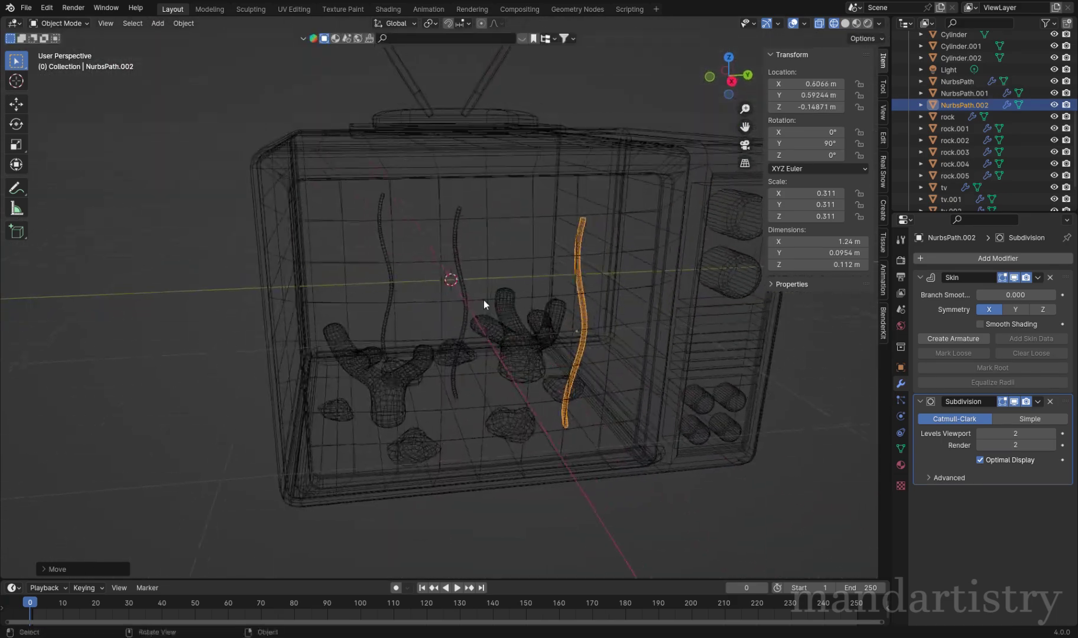
# Step: Turn the two copied stems about Z to X rotations of about -102.3° and -138.5°
pyautogui.press('r')
pyautogui.press('z')
pyautogui.click(558, 374)
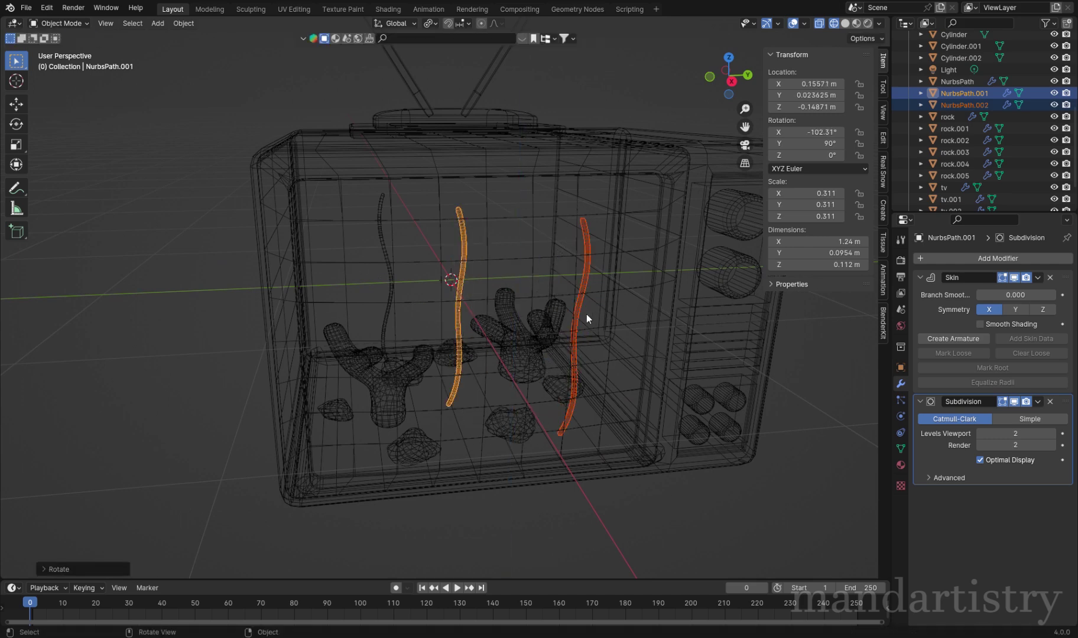
pyautogui.click(589, 317)
pyautogui.moveTo(589, 317); pyautogui.dragTo(608, 260, button='middle')
pyautogui.press('z')
pyautogui.click(612, 222)
pyautogui.press('r')
pyautogui.press('z')
pyautogui.click(471, 333)
# Step: Select all three stems and give the active one a new material with a green base color and 0.646 roughness
pyautogui.press('z')
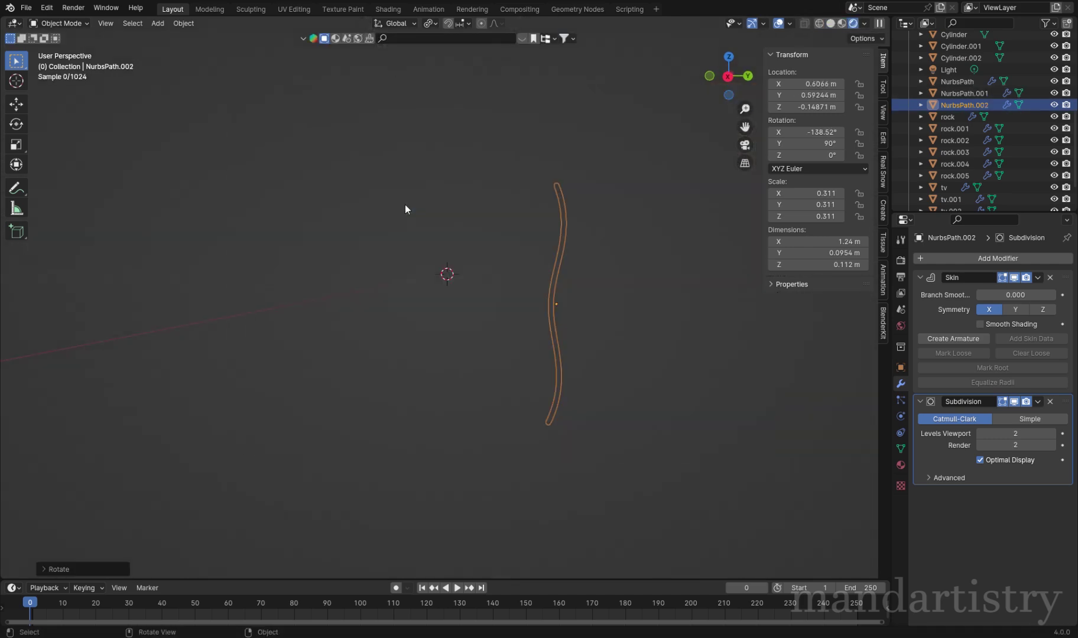
pyautogui.click(448, 297)
pyautogui.press('KP_Decimal')
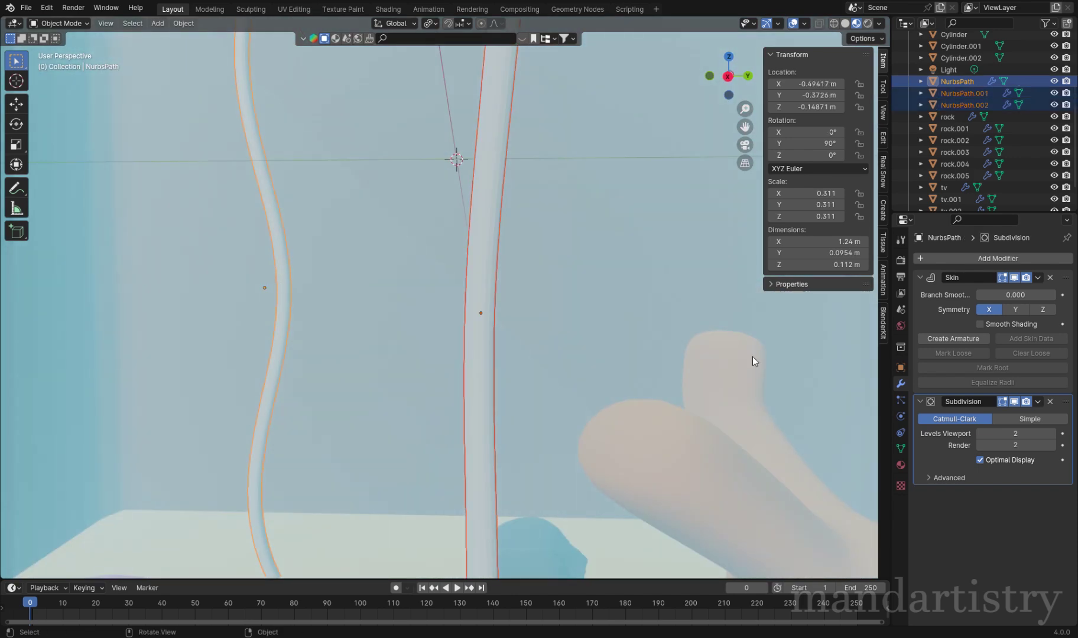
pyautogui.click(901, 465)
pyautogui.click(981, 309)
pyautogui.click(1013, 382)
pyautogui.click(949, 225)
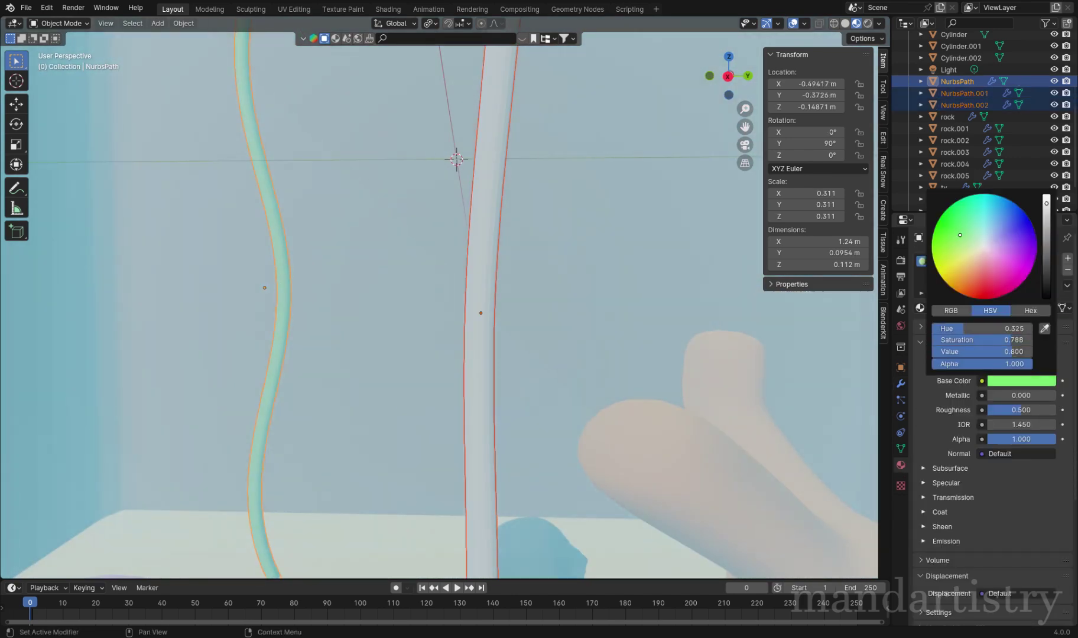
pyautogui.moveTo(1020, 409); pyautogui.dragTo(1031, 409)
pyautogui.click(1021, 381)
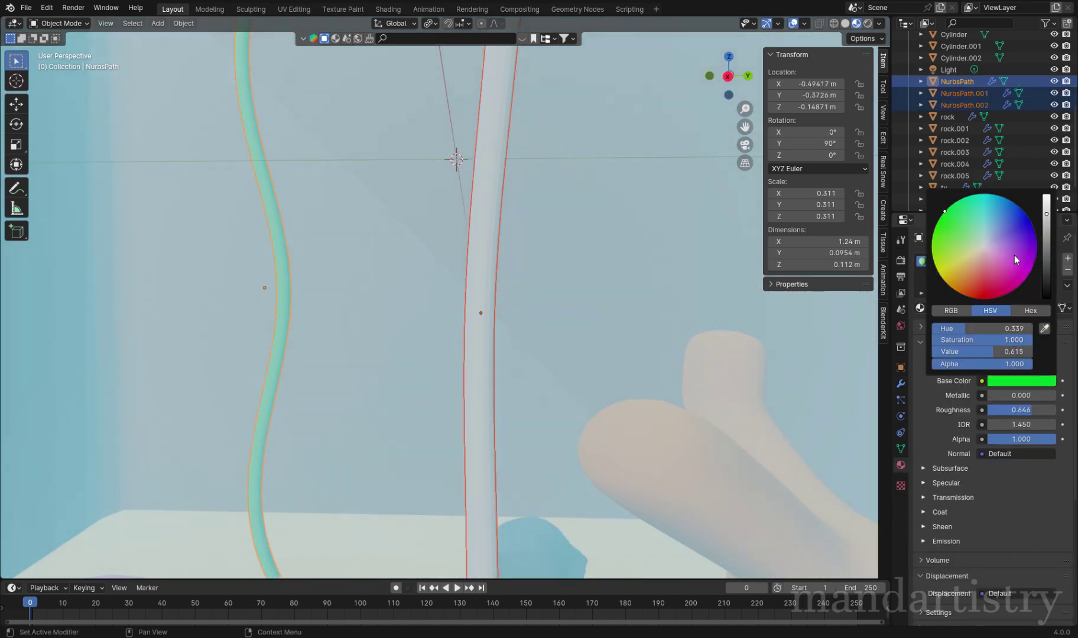
pyautogui.moveTo(1046, 203); pyautogui.dragTo(1046, 225)
# Step: Link the green material to the other two stems and preview the tank in rendered shading
pyautogui.hotkey('ctrl', 'l')
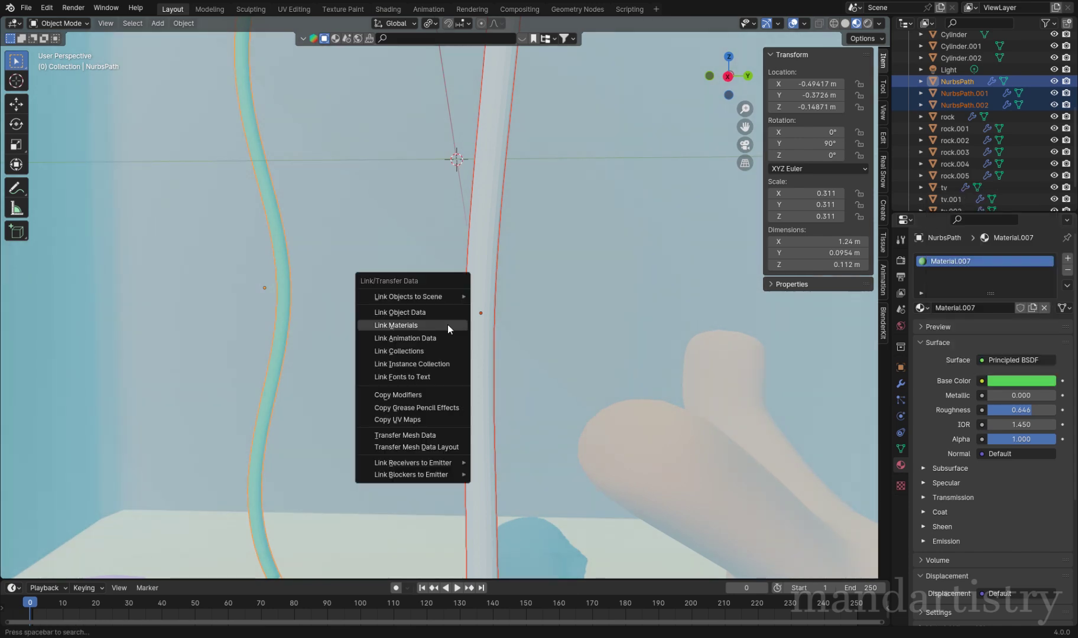
pyautogui.click(448, 325)
pyautogui.press('z')
pyautogui.click(475, 302)
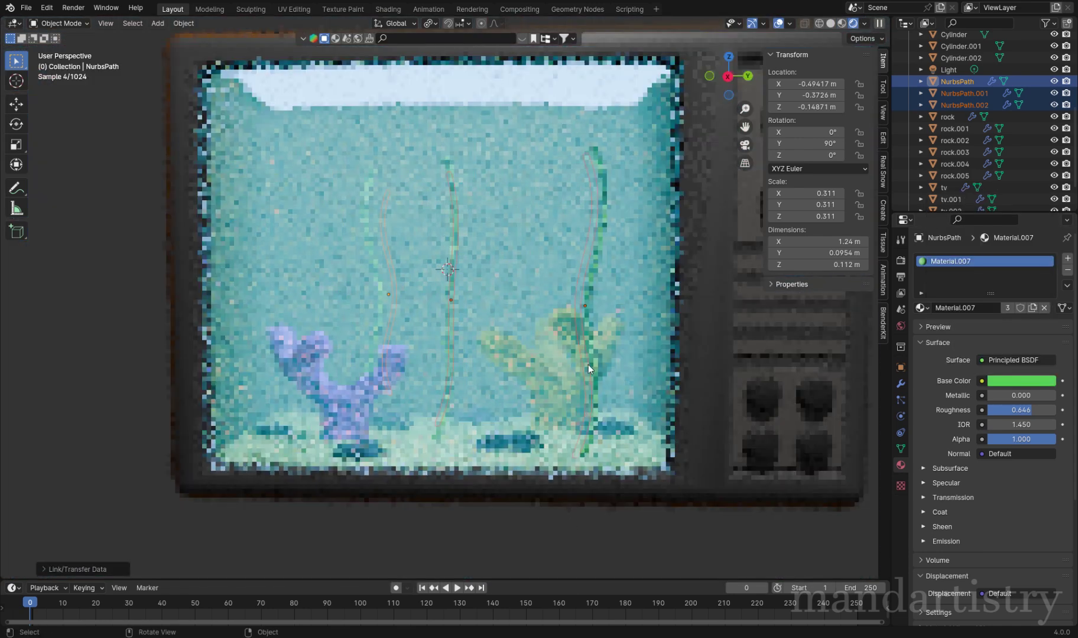
# Step: Thicken the three seaweed stems by raising their skin radius to about 0.074
pyautogui.press('Tab')
pyautogui.hotkey('shift', 'z')
pyautogui.press('s')
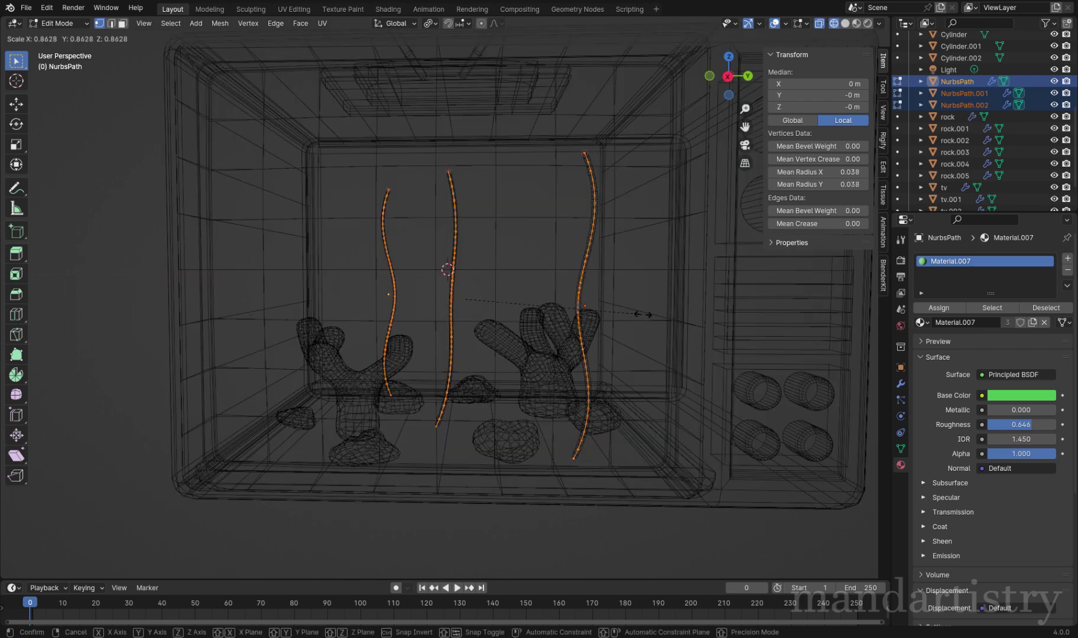
pyautogui.click(643, 315)
pyautogui.press('Tab')
pyautogui.hotkey('shift', 'z')
# Step: Brighten the green base color of the seaweed material
pyautogui.click(998, 380)
pyautogui.moveTo(1008, 264); pyautogui.dragTo(1004, 249)
pyautogui.press('Tab')
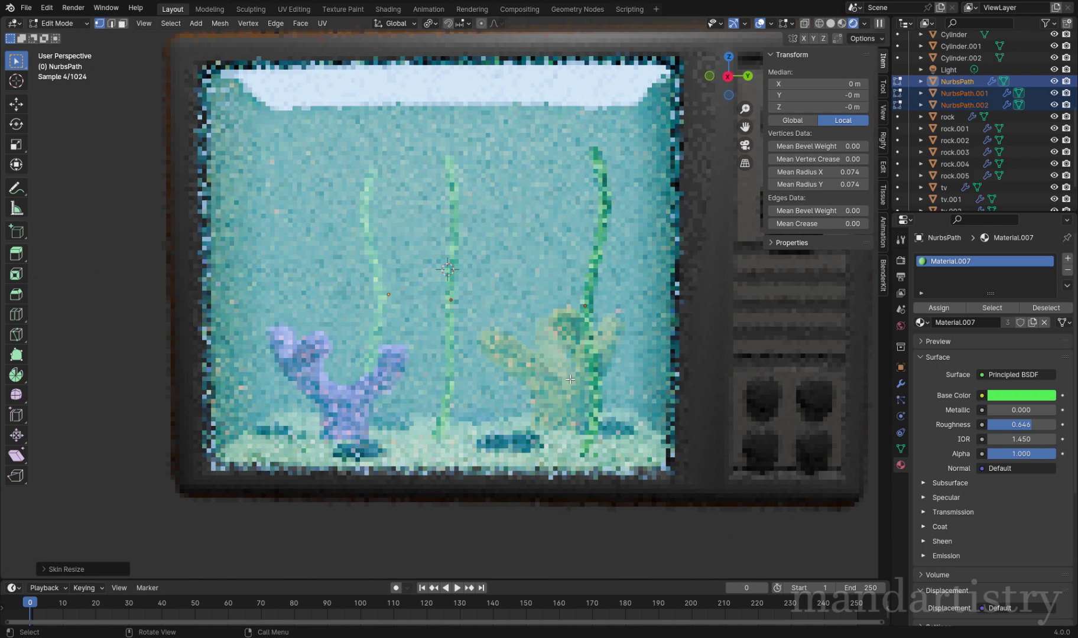
# Step: Examine the seaweed and the whole TV aquarium in wireframe, solid and rendered shading
pyautogui.hotkey('shift', 'z')
pyautogui.press('KP_Decimal')
pyautogui.press('Tab')
pyautogui.click(491, 325)
pyautogui.moveTo(491, 325); pyautogui.dragTo(473, 329, button='middle')
pyautogui.press('KP_Divide')
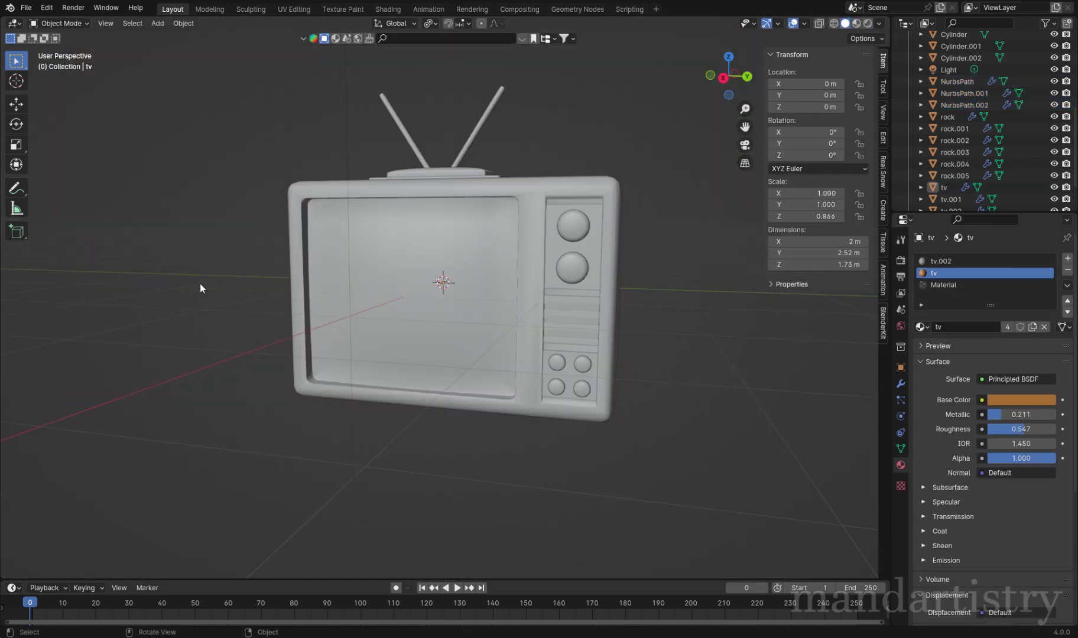
pyautogui.click(226, 180)
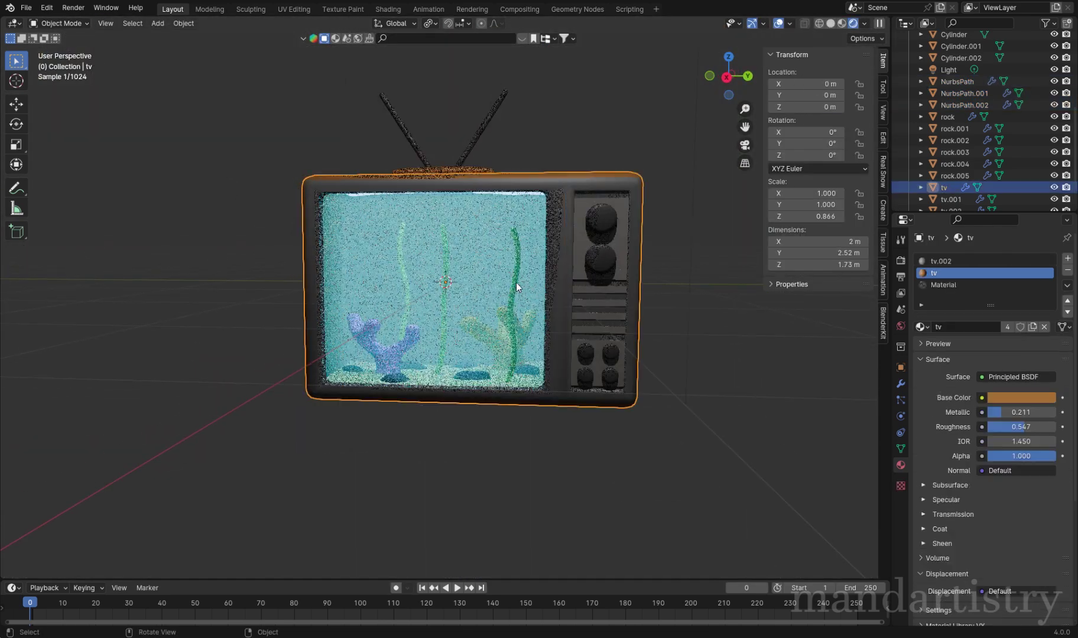
# Step: Select the three stems and reduce the skin radius of their vertices to about 0.041
pyautogui.click(445, 284)
pyautogui.hotkey('shift', 'z')
pyautogui.press('KP_Decimal')
pyautogui.press('Tab')
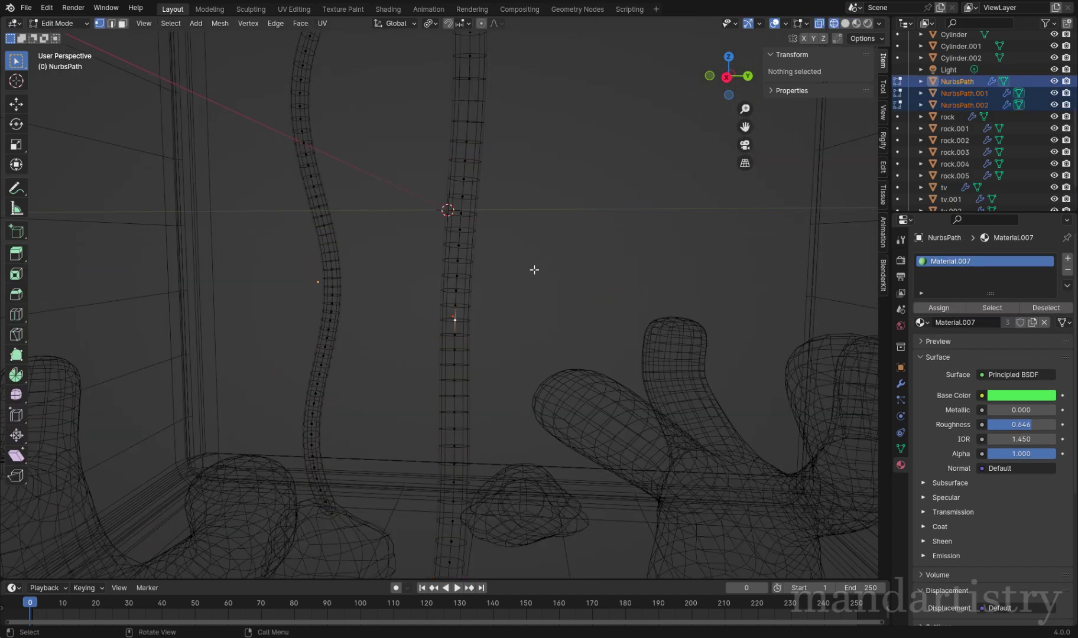
pyautogui.press('KP_Decimal')
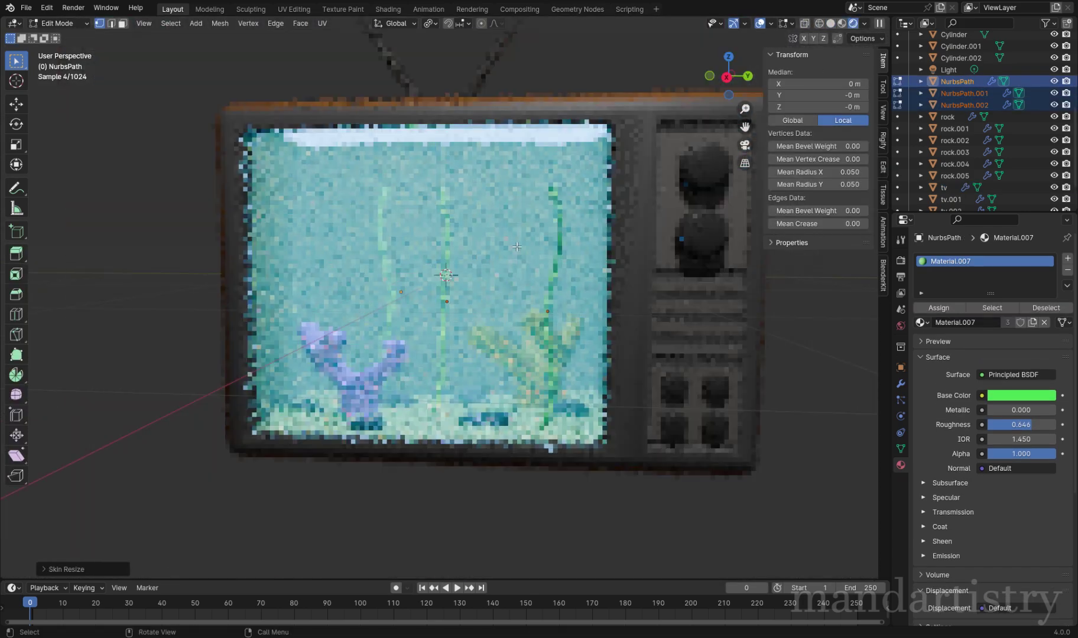
pyautogui.click(676, 320)
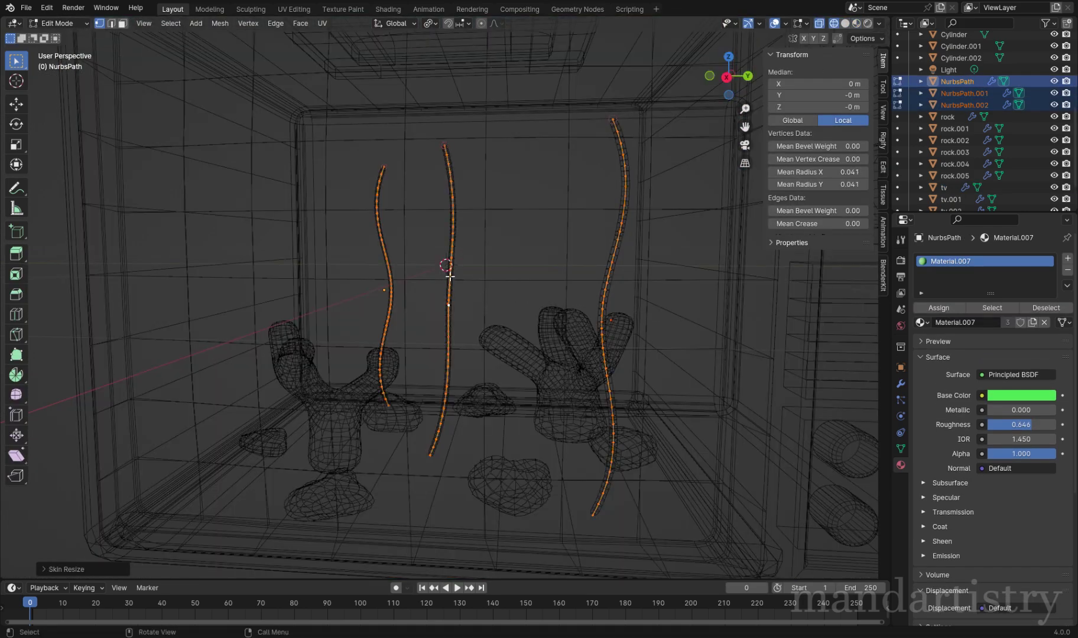
pyautogui.press('Tab')
# Step: Duplicate the middle seaweed stem, place the copy at about X 0.52 m, Y -0.54 m, and rotate it about Z
pyautogui.click(450, 276)
pyautogui.hotkey('shift', 'd')
pyautogui.rightClick(502, 258)
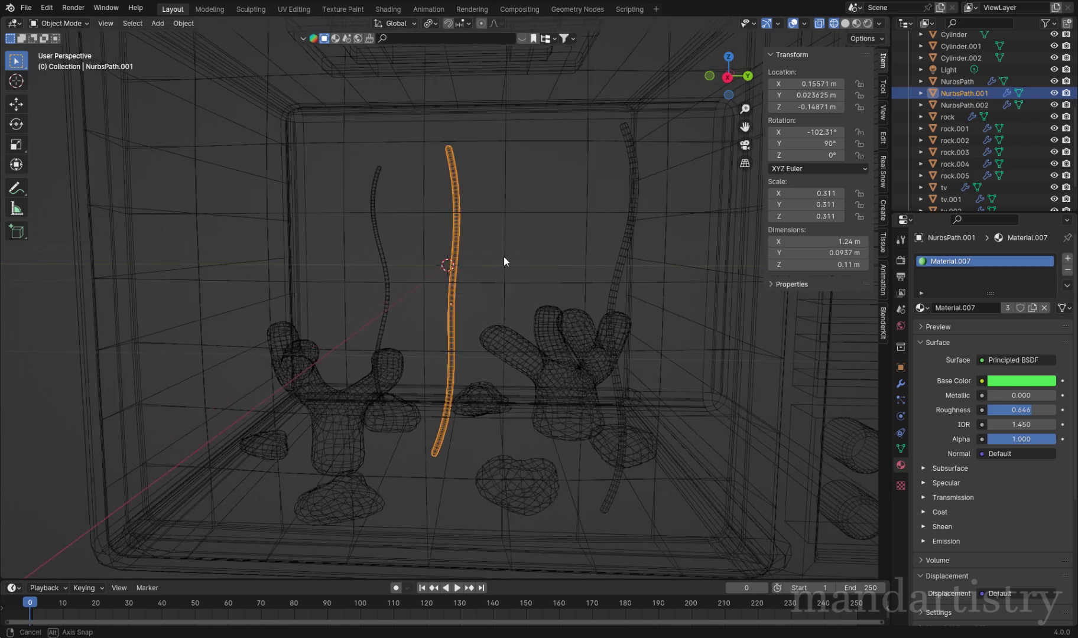
pyautogui.press('KP_3')
pyautogui.press('g')
pyautogui.click(428, 279)
pyautogui.moveTo(429, 279); pyautogui.dragTo(459, 318, button='middle')
pyautogui.press('r')
pyautogui.press('z')
pyautogui.click(339, 230)
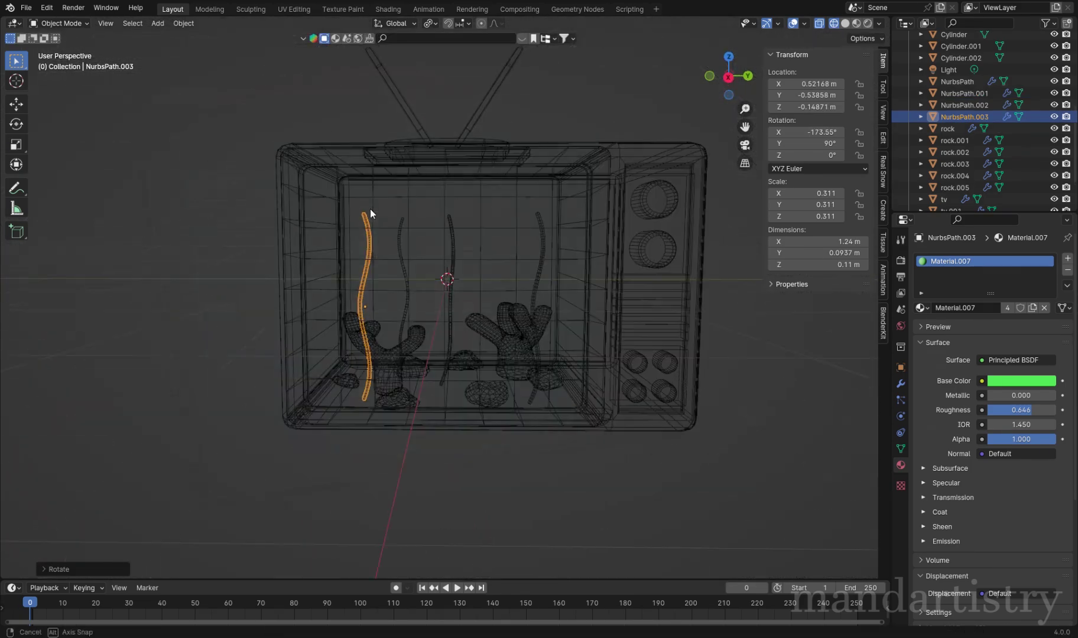
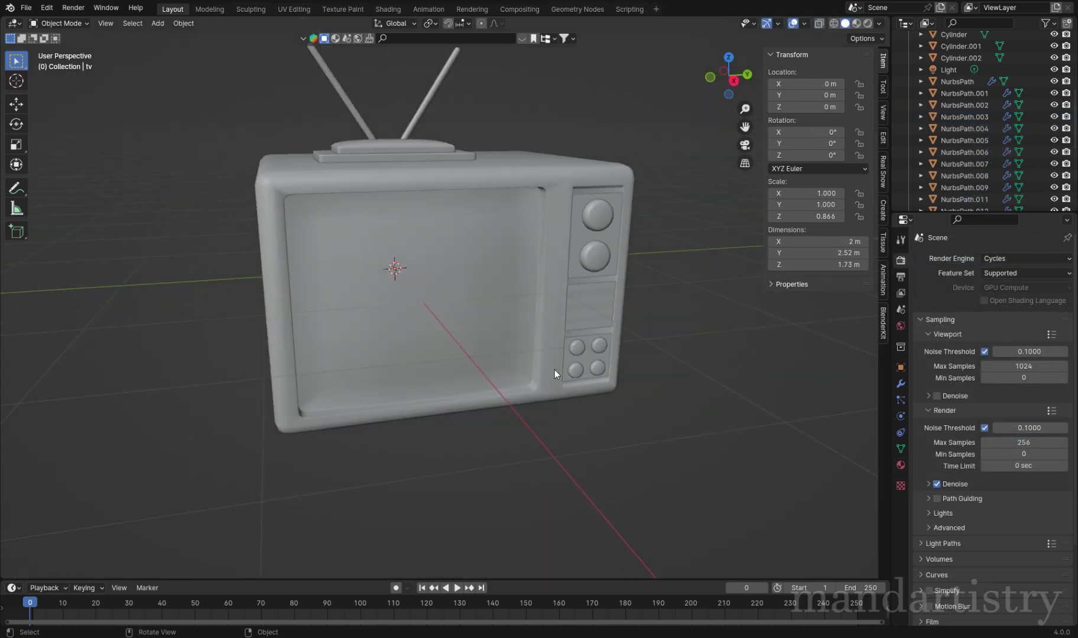
# Step: Add a cube and raise it above the TV to about Z 2.4 m
pyautogui.hotkey('shift', 'a')
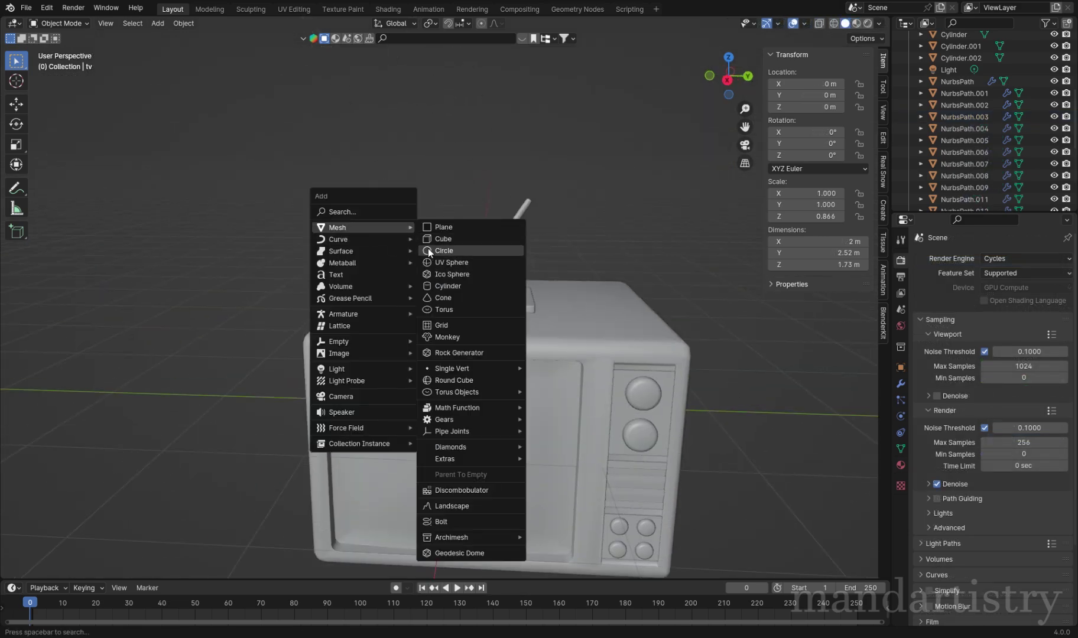
pyautogui.click(436, 239)
pyautogui.press('g')
pyautogui.click(460, 75)
pyautogui.press('KP_Decimal')
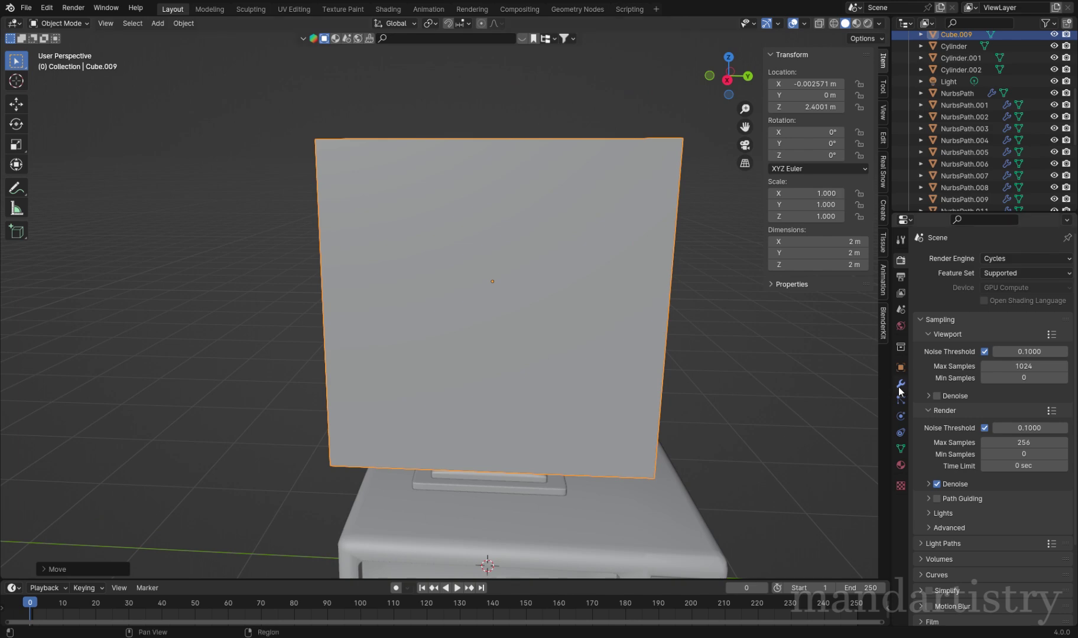
# Step: Add a Subdivision Surface modifier to the cube and stretch it along Y to about twice its length
pyautogui.click(900, 384)
pyautogui.click(981, 259)
pyautogui.click(990, 410)
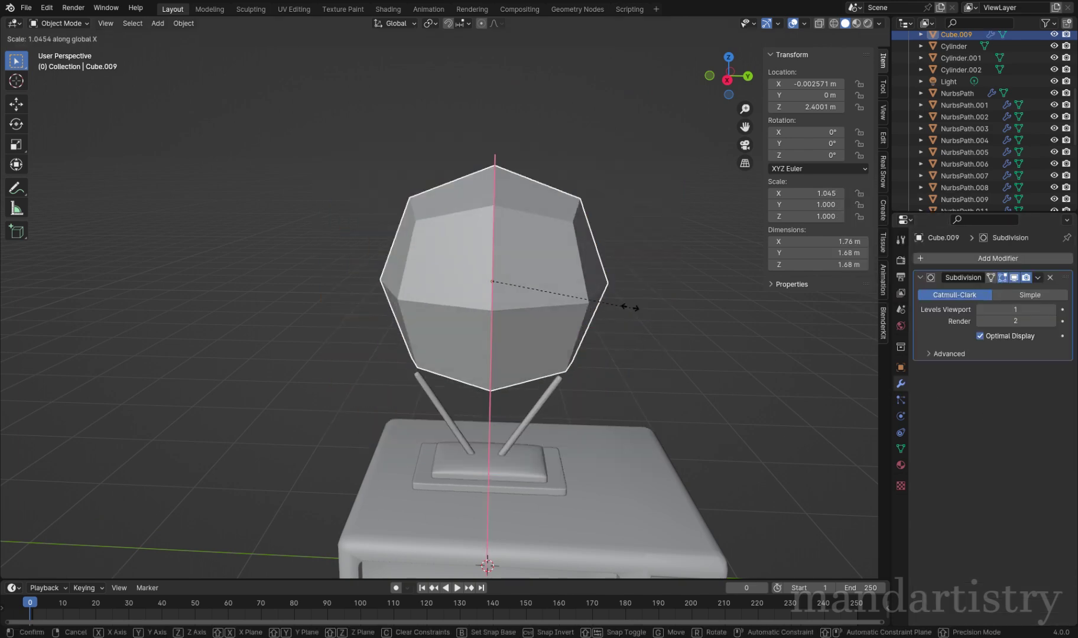
pyautogui.press('y')
pyautogui.click(769, 313)
# Step: Add a centered vertical edge loop around the elongated cube
pyautogui.press('Tab')
pyautogui.hotkey('ctrl', 'r')
pyautogui.click(537, 267)
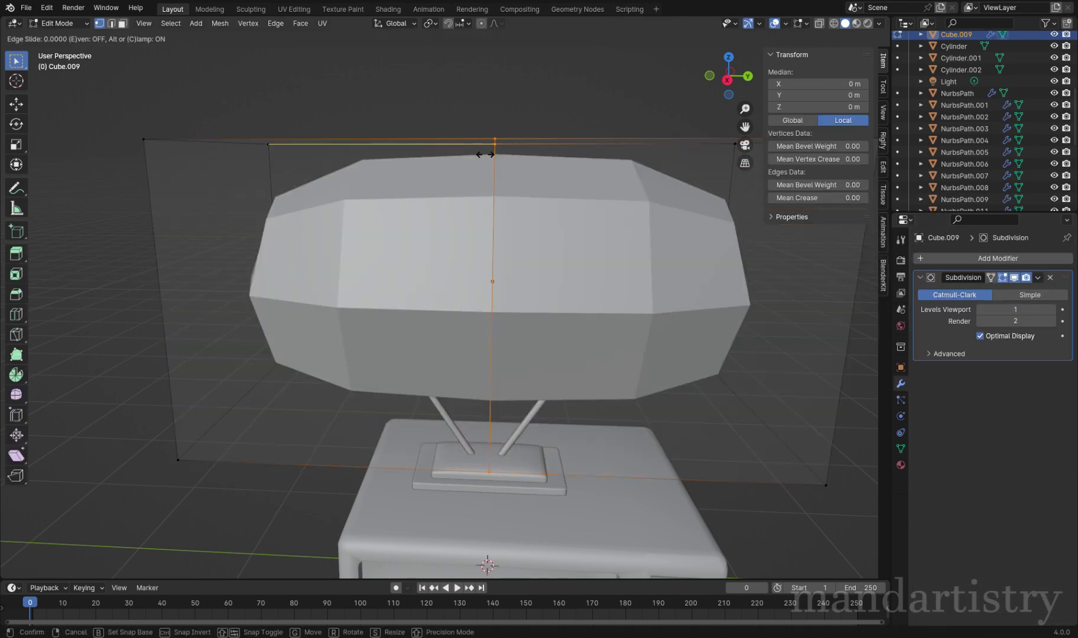
pyautogui.click(536, 267)
pyautogui.press('Tab')
pyautogui.scroll(-3, 550, 307)
pyautogui.moveTo(557, 309); pyautogui.dragTo(551, 313, button='middle')
pyautogui.press('Tab')
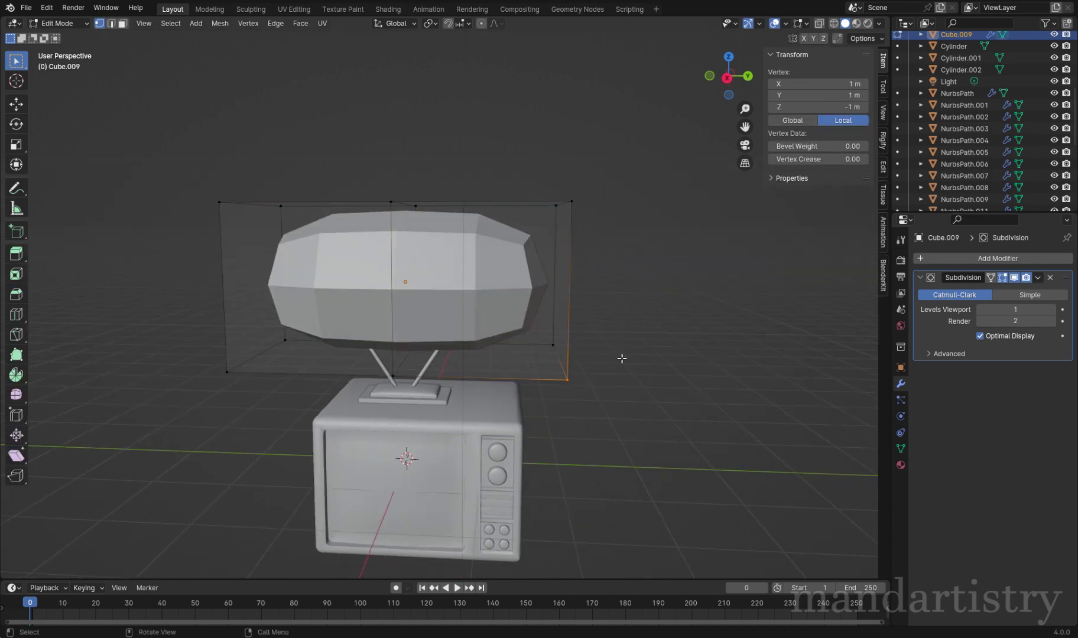
pyautogui.hotkey('alt', 'z')
pyautogui.keyDown('shift'); pyautogui.click(552, 345); pyautogui.keyUp('shift')
pyautogui.hotkey('alt', 'z')
pyautogui.hotkey('alt', 'z')
pyautogui.press('g')
pyautogui.press('z')
pyautogui.press('Escape')
# Step: Add a horizontal edge loop around the fish body and taper its front end vertically
pyautogui.moveTo(608, 334); pyautogui.dragTo(574, 307, button='middle')
pyautogui.hotkey('ctrl', 'r')
pyautogui.click(573, 306)
pyautogui.press('g')
pyautogui.press('z')
pyautogui.click(616, 340)
pyautogui.press('Tab')
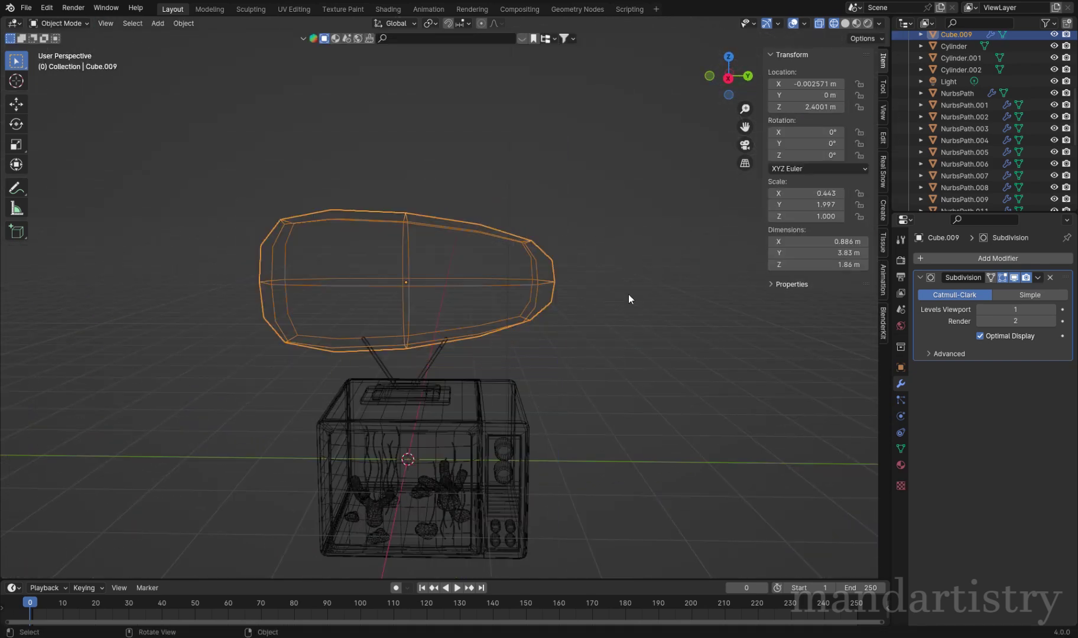
# Step: Select the rear end vertices of the fish body and scale them down along Z
pyautogui.press('Tab')
pyautogui.moveTo(113, 150); pyautogui.dragTo(323, 384)
pyautogui.press('s')
pyautogui.press('z')
pyautogui.click(543, 356)
pyautogui.press('Tab')
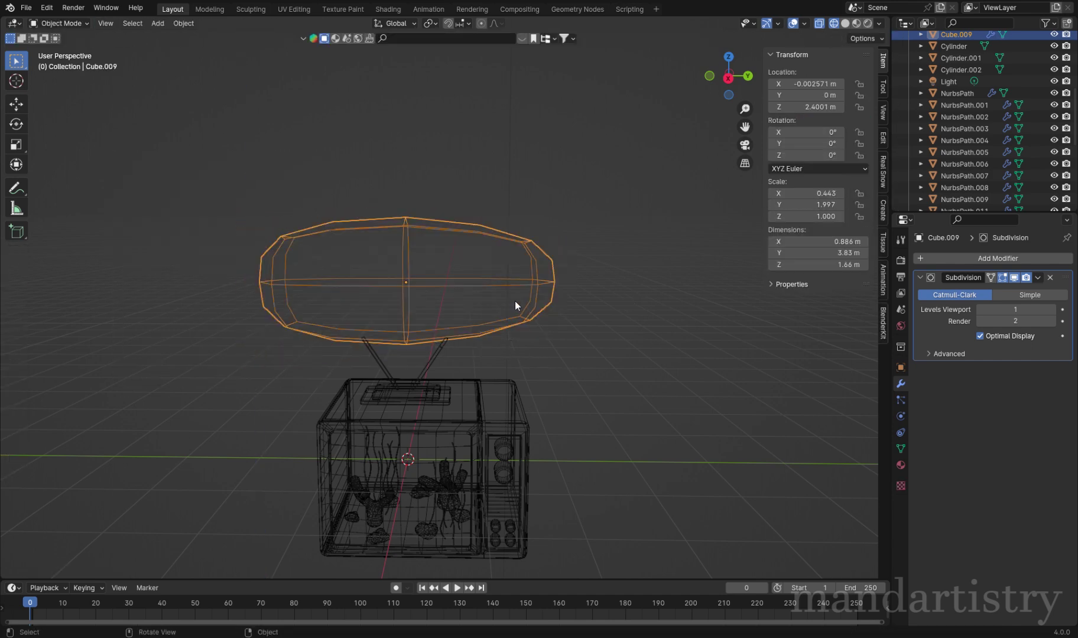
# Step: Extrude the rear end of the body backward and scale it into a narrow tail root with a flared fin
pyautogui.press('Tab')
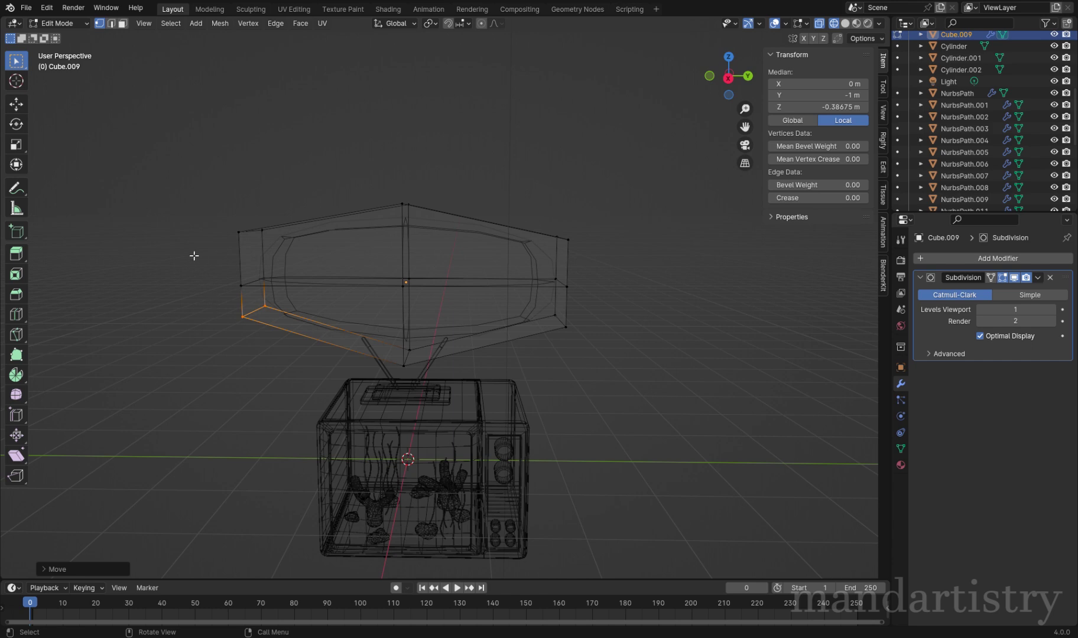
pyautogui.moveTo(194, 256); pyautogui.dragTo(266, 266, button='middle')
pyautogui.moveTo(262, 192); pyautogui.dragTo(383, 388)
pyautogui.press('e')
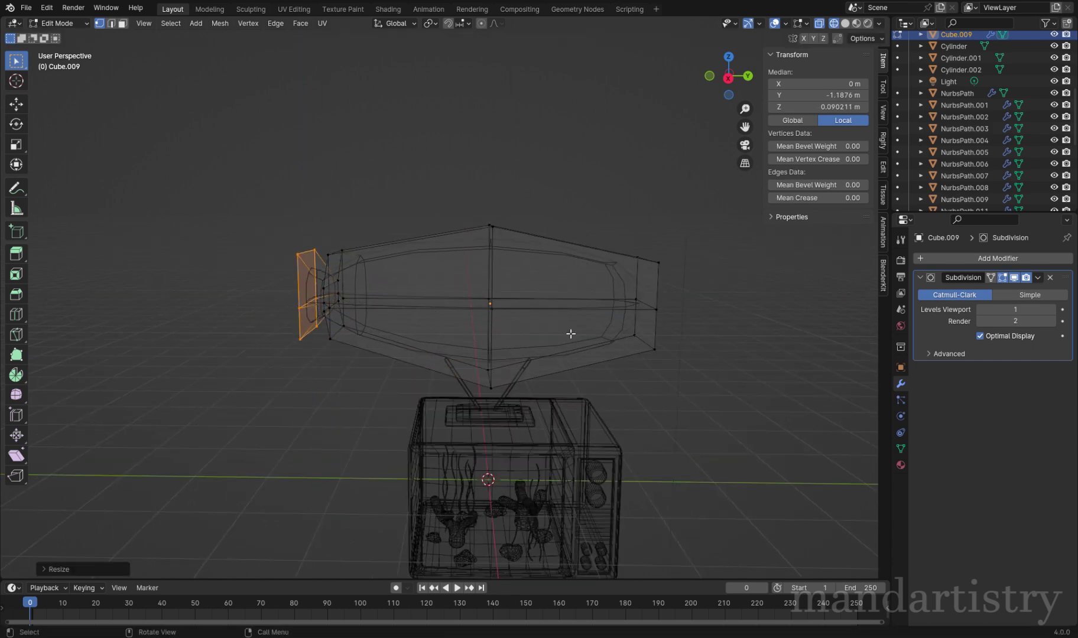
pyautogui.click(539, 322)
# Step: Try to scale the whole fish body along Z, and undo it
pyautogui.press('Tab')
pyautogui.moveTo(487, 383); pyautogui.dragTo(603, 356, button='middle')
pyautogui.press('s')
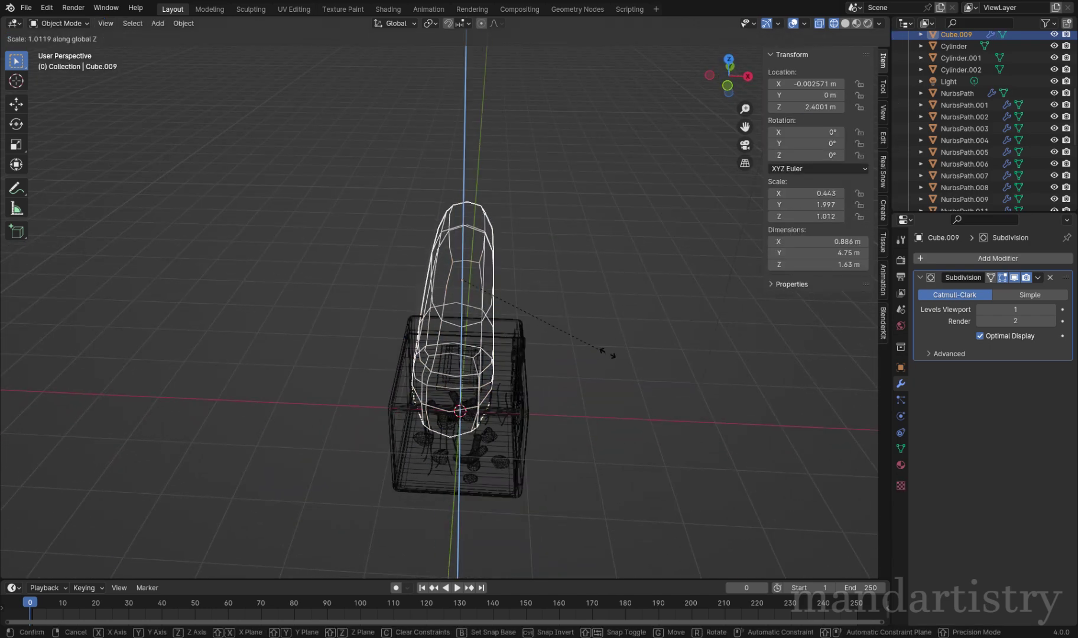
pyautogui.hotkey('ctrl', 'z')
pyautogui.hotkey('ctrl', 'z')
pyautogui.hotkey('ctrl', 'z')
pyautogui.hotkey('ctrl', 'z')
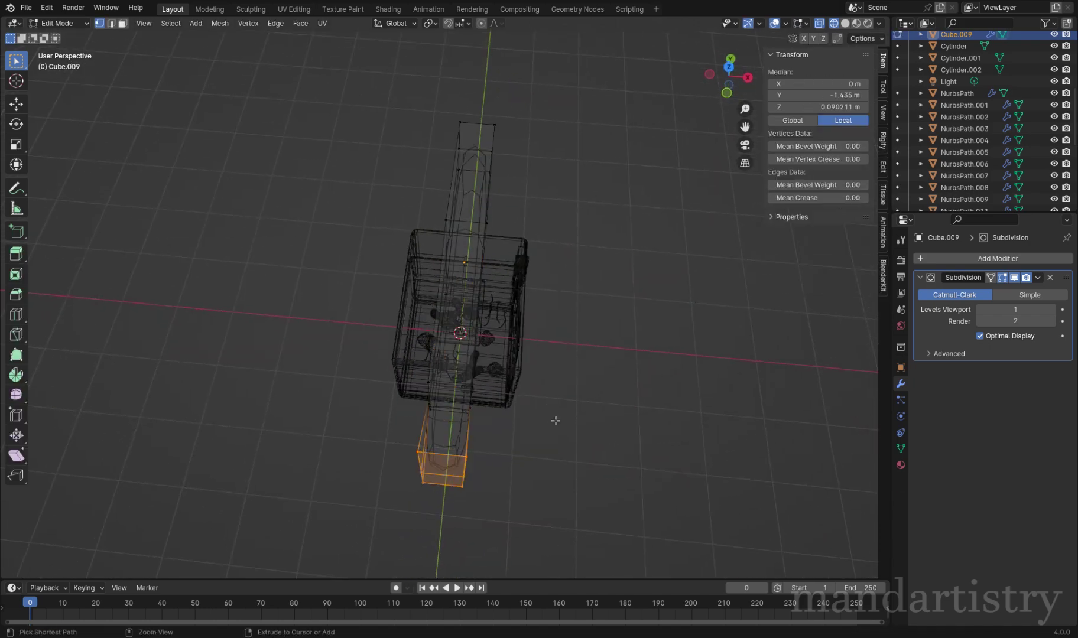
pyautogui.hotkey('ctrl', 'z')
# Step: Try to reshape the vertices at the narrow tail root and undo the repeated attempts
pyautogui.moveTo(568, 426); pyautogui.dragTo(426, 322, button='middle')
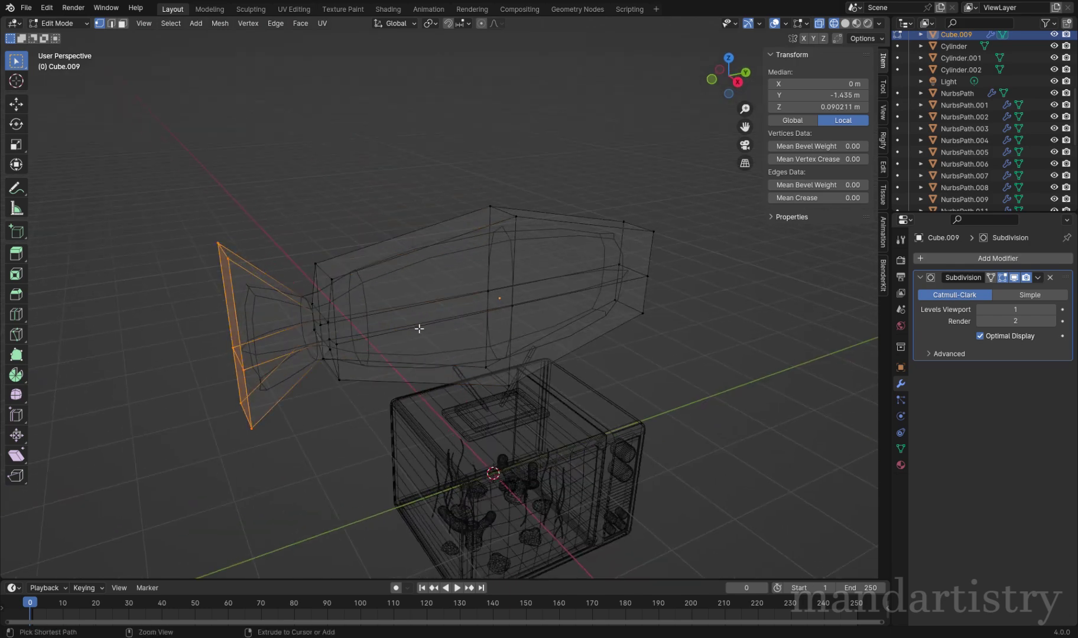
pyautogui.moveTo(294, 298); pyautogui.dragTo(358, 364)
pyautogui.moveTo(358, 365); pyautogui.dragTo(448, 517, button='middle')
pyautogui.hotkey('ctrl', 'z')
pyautogui.press('Escape')
pyautogui.hotkey('ctrl', 'z')
pyautogui.moveTo(578, 483); pyautogui.dragTo(646, 271, button='middle')
pyautogui.hotkey('ctrl', 'z')
pyautogui.hotkey('ctrl', 'z')
pyautogui.hotkey('ctrl', 'z')
pyautogui.moveTo(692, 364); pyautogui.dragTo(324, 317, button='middle')
pyautogui.hotkey('ctrl', 'z')
pyautogui.hotkey('ctrl', 'z')
pyautogui.hotkey('ctrl', 'z')
pyautogui.moveTo(390, 326); pyautogui.dragTo(468, 363, button='middle')
pyautogui.hotkey('ctrl', 'z')
pyautogui.hotkey('ctrl', 'z')
pyautogui.hotkey('ctrl', 'z')
pyautogui.hotkey('ctrl', 'z')
# Step: Shade the fish smooth and set its viewport subdivision level to 2
pyautogui.hotkey('shift', 'z')
pyautogui.hotkey('ctrl', 'z')
pyautogui.hotkey('ctrl', 'z')
pyautogui.rightClick(468, 362)
pyautogui.click(449, 319)
pyautogui.moveTo(651, 366); pyautogui.dragTo(709, 355, button='middle')
# Step: Try to scale the end of the tail and undo the last edits
pyautogui.hotkey('ctrl', 'z')
pyautogui.press('s')
pyautogui.press('Escape')
pyautogui.hotkey('ctrl', 'z')
pyautogui.hotkey('ctrl', 'z')
# Step: Scale down the selected faces at the tail to slim the tail fin
pyautogui.press('s')
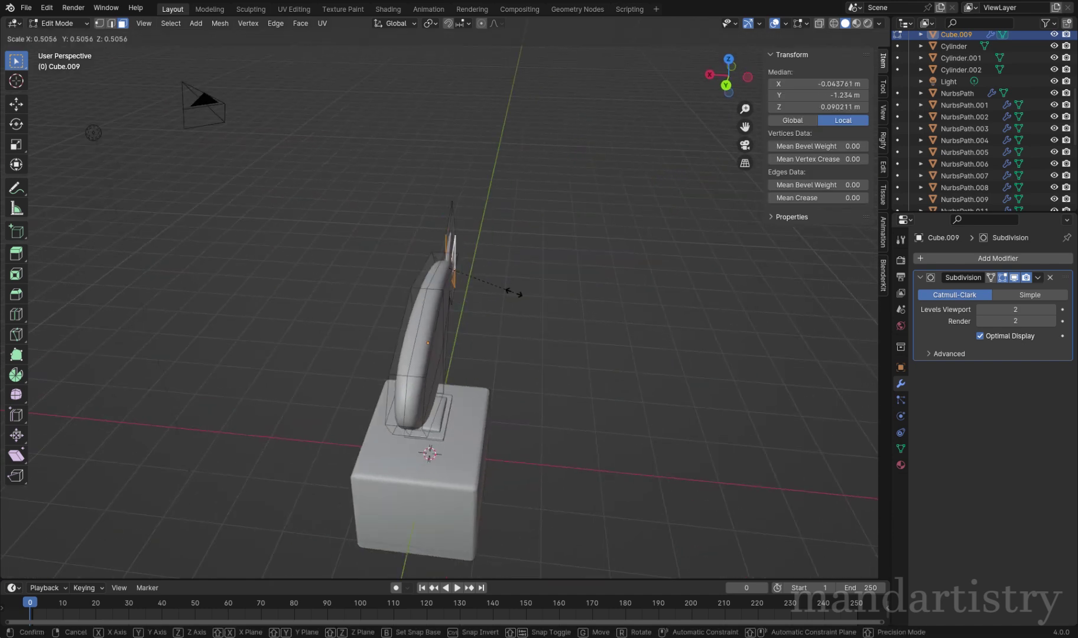
pyautogui.moveTo(481, 298); pyautogui.dragTo(498, 321, button='middle')
pyautogui.press('.')
pyautogui.moveTo(538, 286); pyautogui.dragTo(610, 260, button='middle')
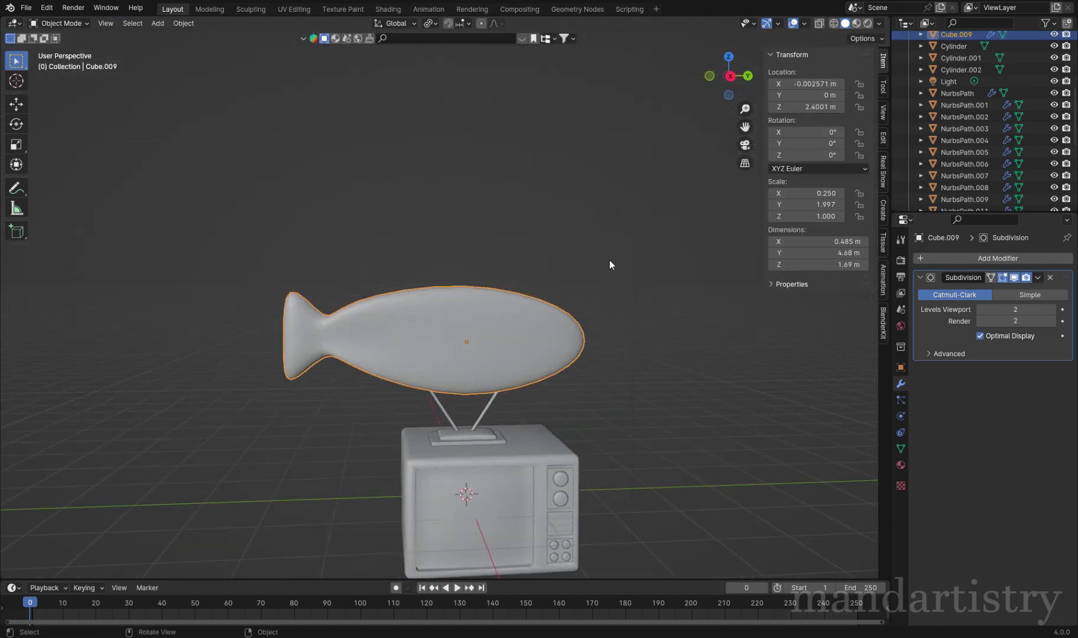
# Step: Bevel the upper edge along the rear half of the fish's back
pyautogui.moveTo(477, 345); pyautogui.dragTo(526, 388, button='middle')
pyautogui.press('Tab')
pyautogui.press('Tab')
pyautogui.scroll(2, 429, 318)
pyautogui.moveTo(389, 269); pyautogui.dragTo(266, 272, button='middle')
pyautogui.click(418, 241)
pyautogui.hotkey('ctrl', 'b')
pyautogui.click(434, 238)
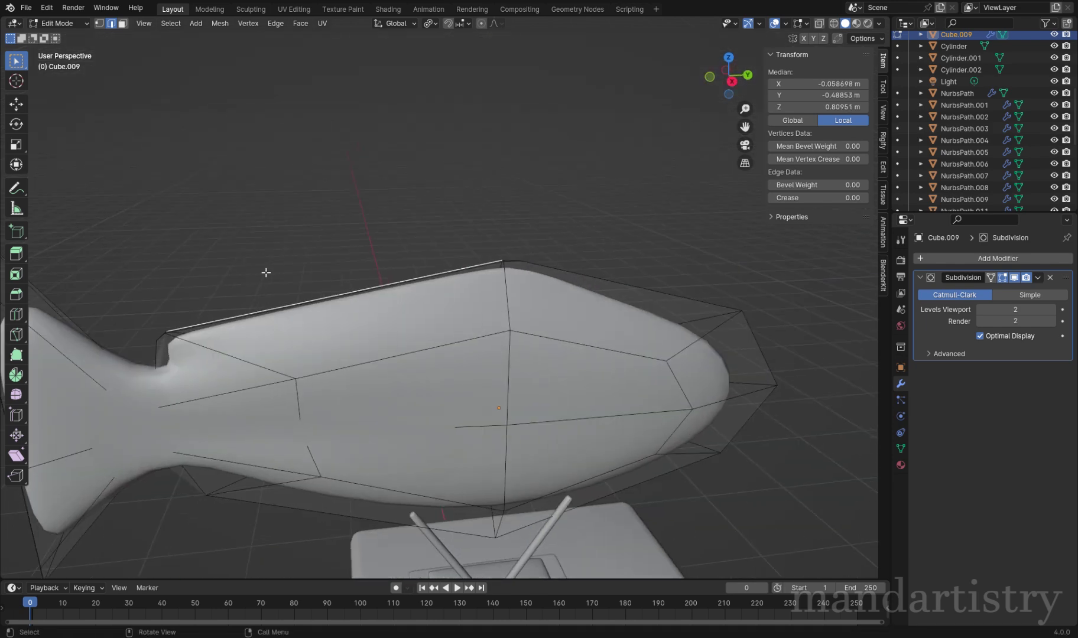
# Step: Raise and tilt the narrow face on the fish's back into a dorsal fin and adjust it along X
pyautogui.click(420, 315)
pyautogui.moveTo(421, 315); pyautogui.dragTo(433, 336, button='middle')
pyautogui.scroll(-3, 432, 336)
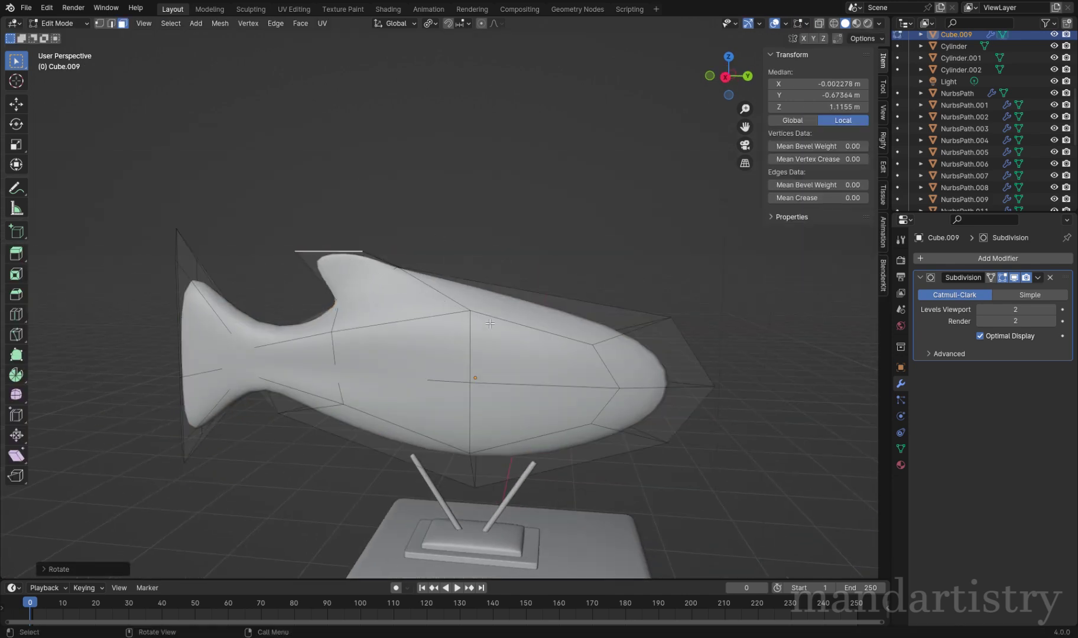
pyautogui.press('s')
pyautogui.press('x')
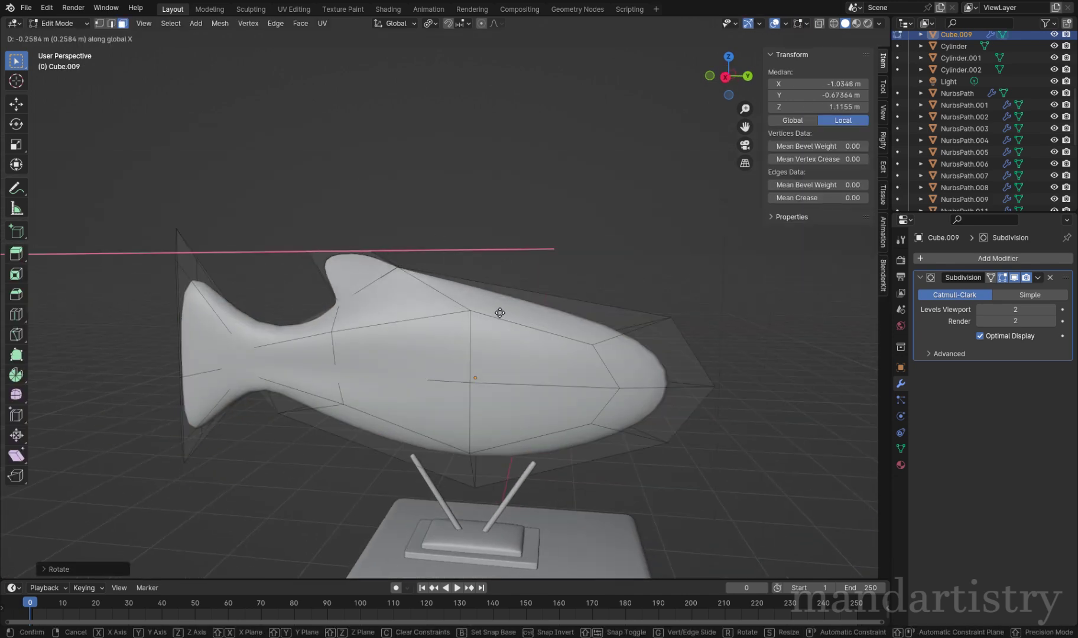
pyautogui.moveTo(541, 319); pyautogui.dragTo(473, 295, button='middle')
# Step: Move the vertex at the front base of the dorsal fin along Z
pyautogui.press('1')
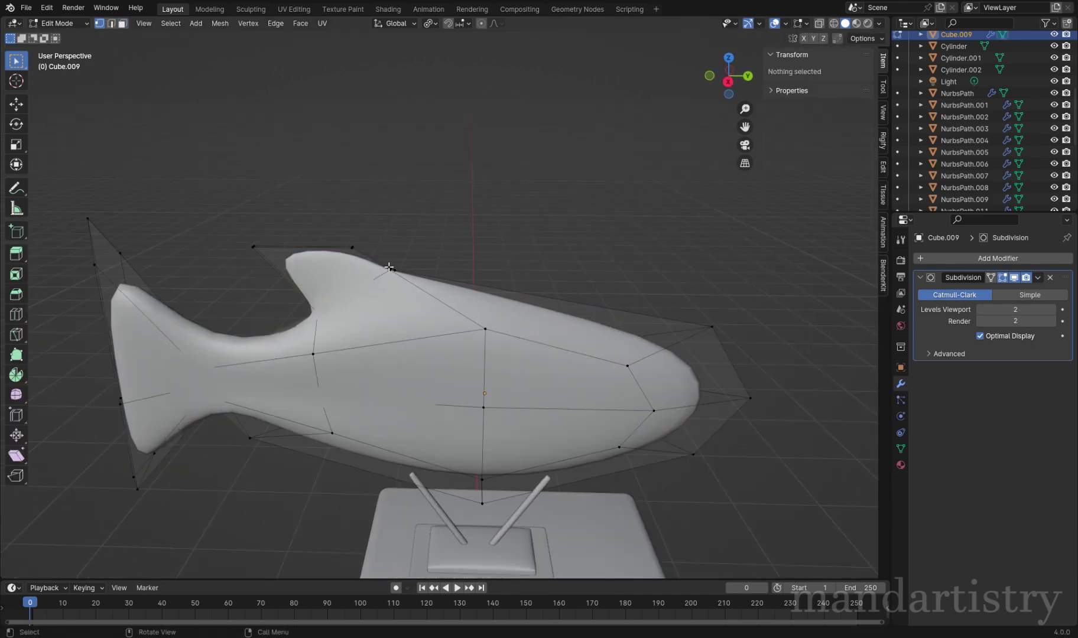
pyautogui.click(388, 292)
pyautogui.press('g')
pyautogui.press('z')
pyautogui.click(449, 280)
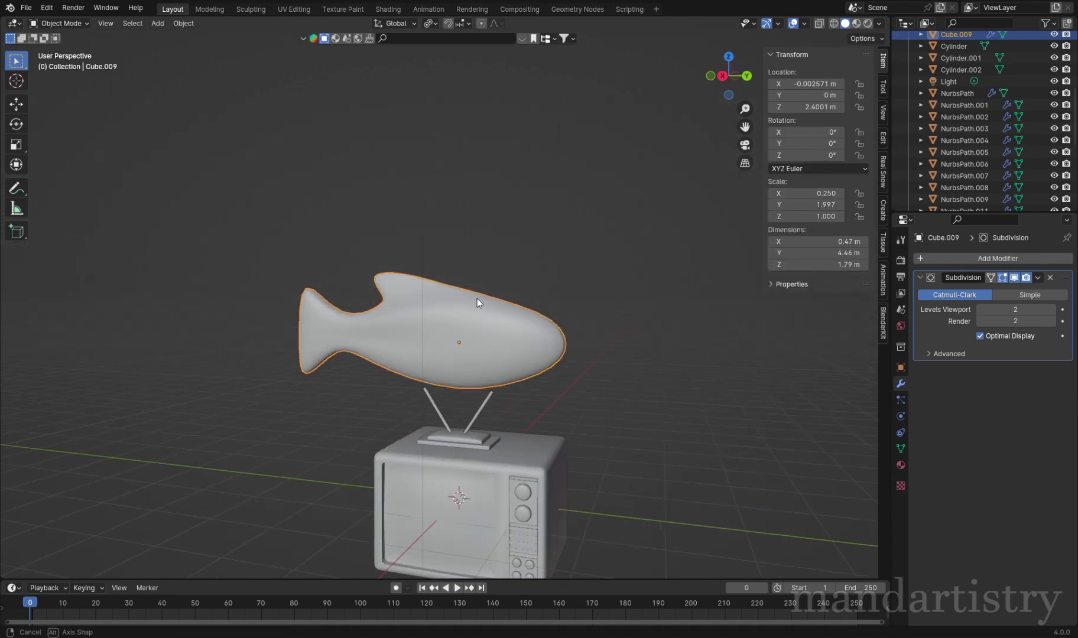
# Step: Scale the fish down to about 1.29 m long and place it above the antenna at about Z 2.0 m
pyautogui.press('s')
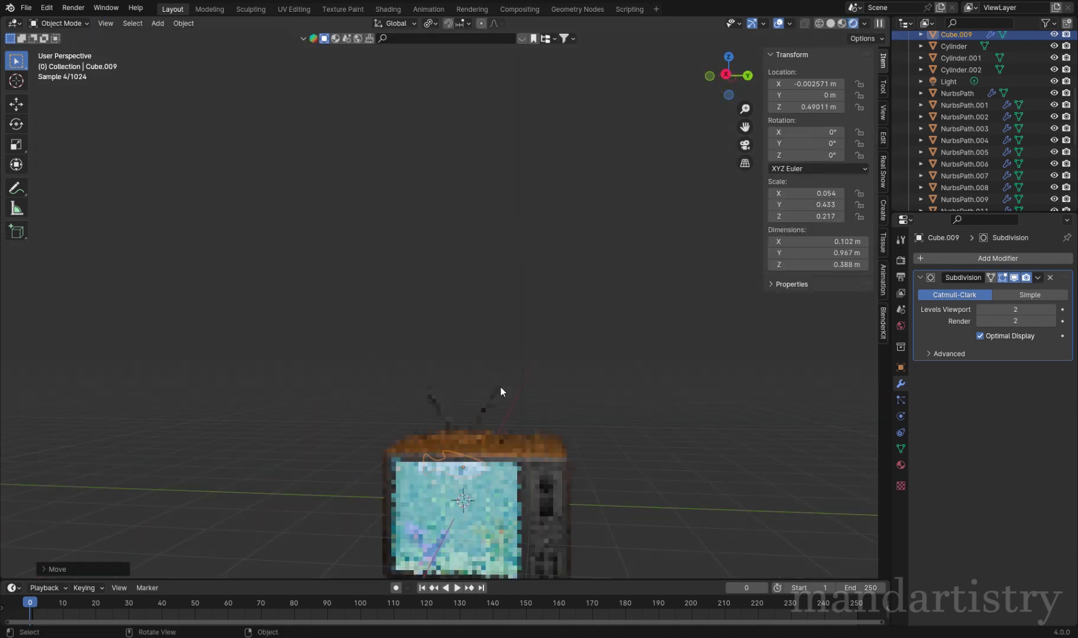
pyautogui.press('KP_3')
pyautogui.press('KP_Decimal')
pyautogui.press('g')
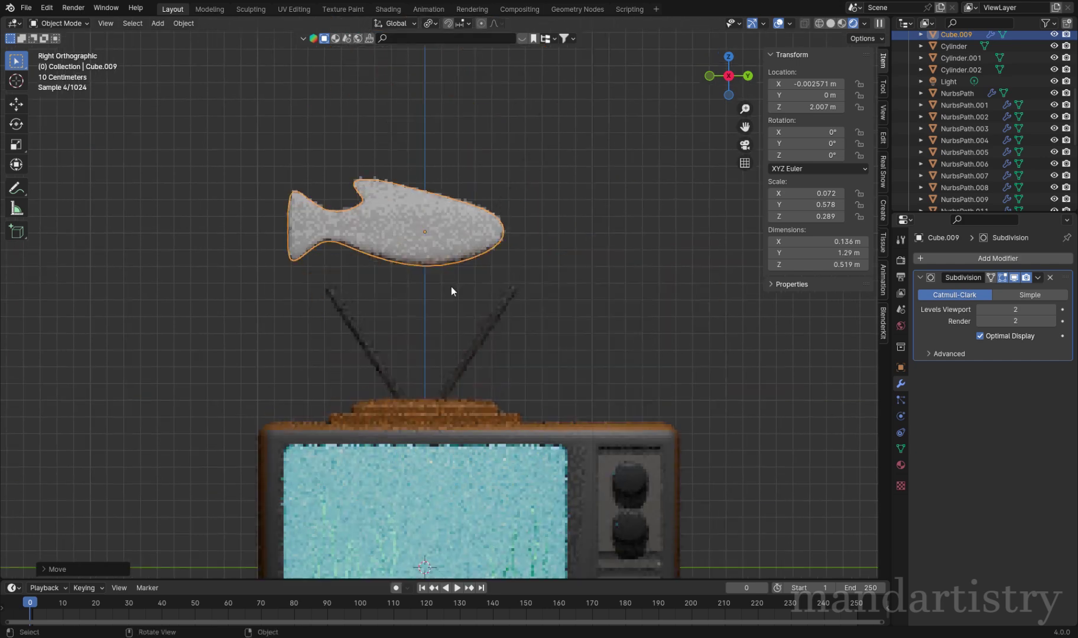
pyautogui.moveTo(452, 290); pyautogui.dragTo(480, 275, button='middle')
pyautogui.hotkey('shift', 'a')
pyautogui.click(480, 387)
pyautogui.hotkey('ctrl', 'z')
# Step: Add an ico sphere beneath the fish and scale it down to about 0.082
pyautogui.hotkey('shift', 'a')
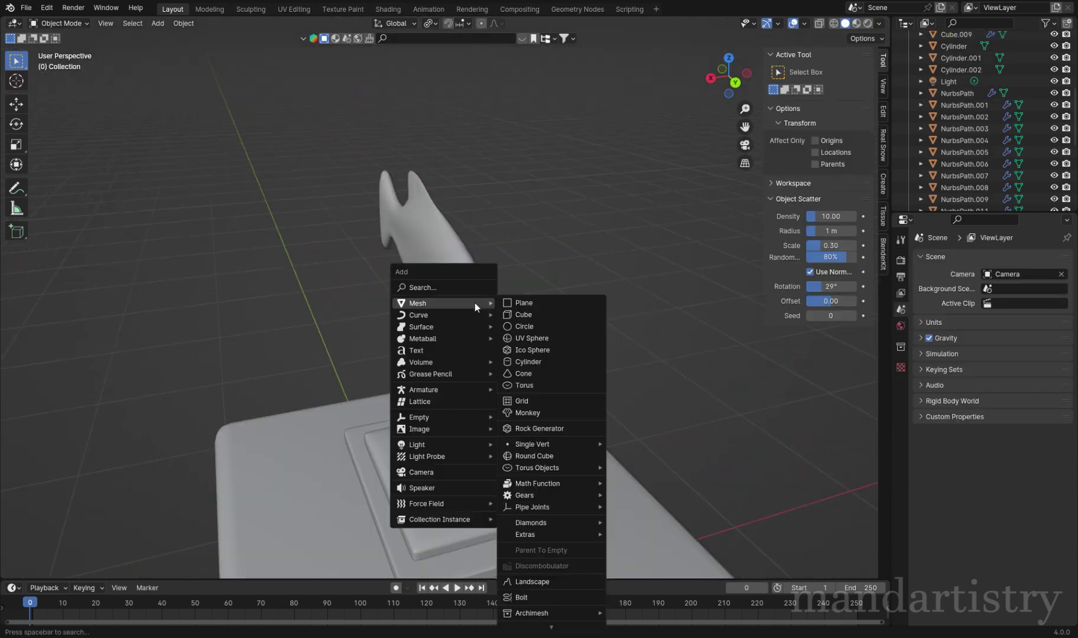
pyautogui.click(519, 358)
pyautogui.press('s')
pyautogui.click(433, 355)
pyautogui.press('KP_3')
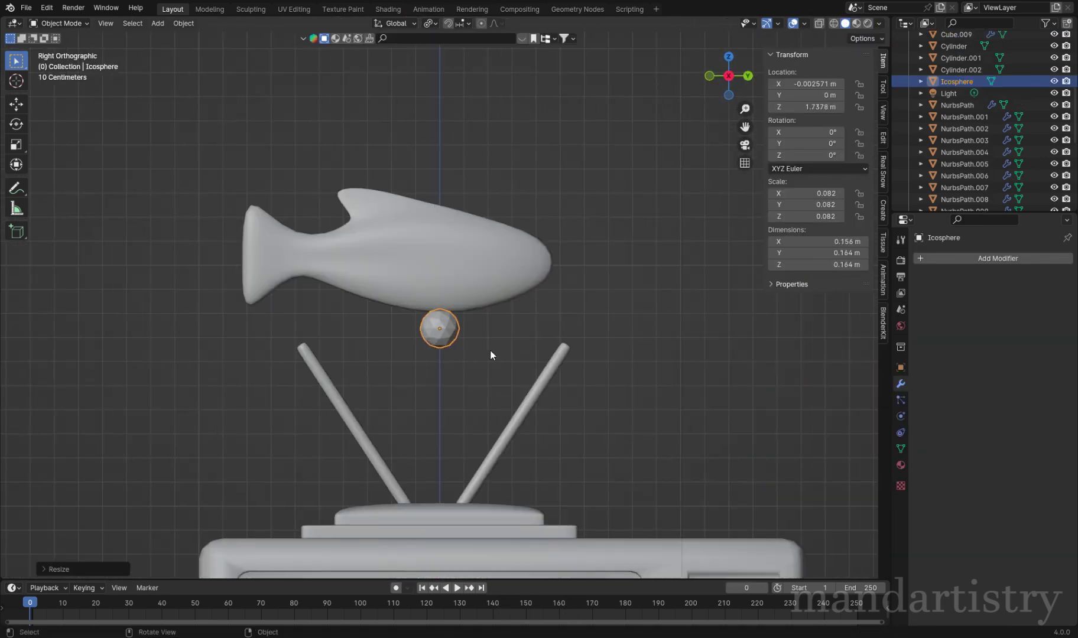
# Step: Place the sphere as an eye on the side of the fish's head, at scale 0.035, and shade it smooth
pyautogui.press('g')
pyautogui.press('y')
pyautogui.moveTo(556, 291); pyautogui.dragTo(453, 308, button='middle')
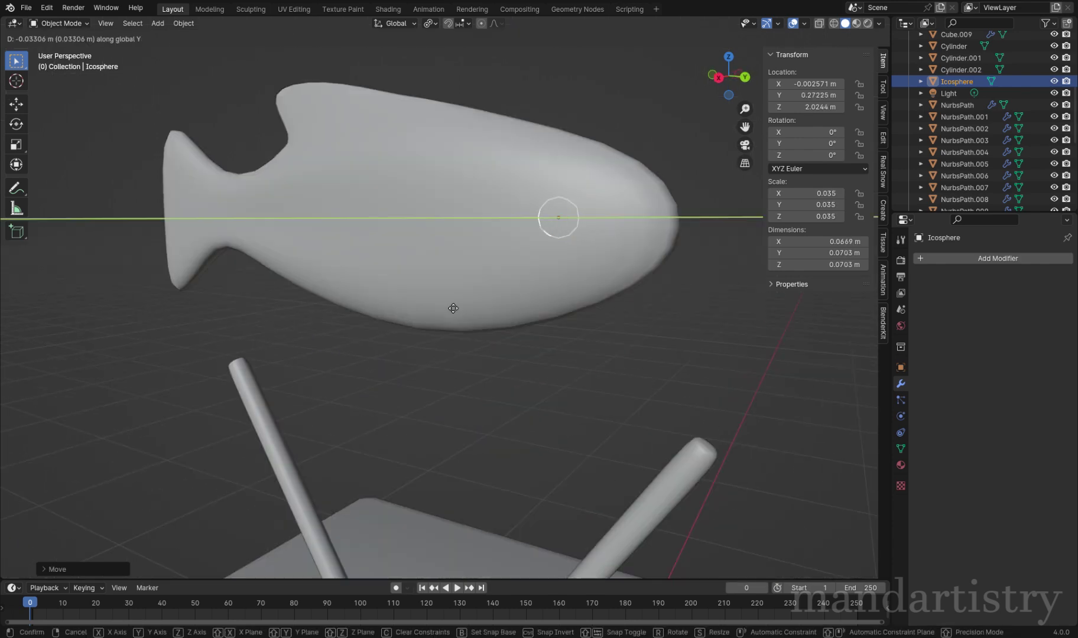
pyautogui.click(463, 317)
pyautogui.rightClick(565, 212)
pyautogui.click(565, 212)
# Step: Give the fish body a new yellow material with hue 0.134, saturation 0.894 and value 0.8, and preview it rendered
pyautogui.click(539, 282)
pyautogui.moveTo(539, 281); pyautogui.dragTo(781, 414, button='middle')
pyautogui.click(901, 465)
pyautogui.click(939, 308)
pyautogui.click(1008, 380)
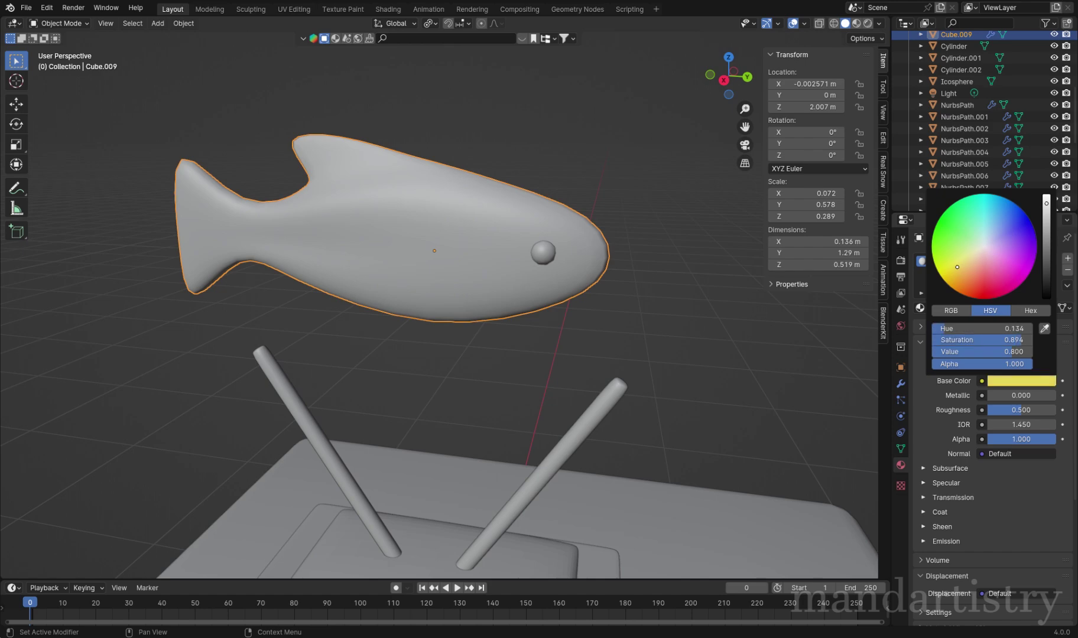
pyautogui.click(867, 23)
# Step: Give the fish's eye a new material with a black base color
pyautogui.click(543, 252)
pyautogui.click(998, 261)
pyautogui.click(1021, 381)
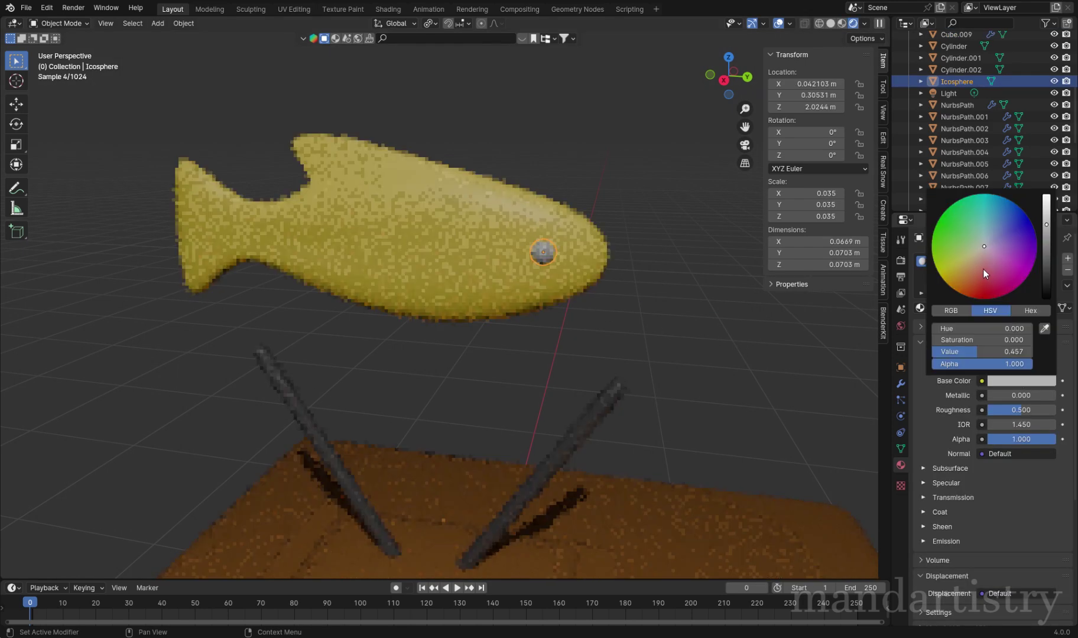
# Step: Duplicate the eye along X to the other side of the head, at about X -0.054 m
pyautogui.press('z')
pyautogui.press('KP_1')
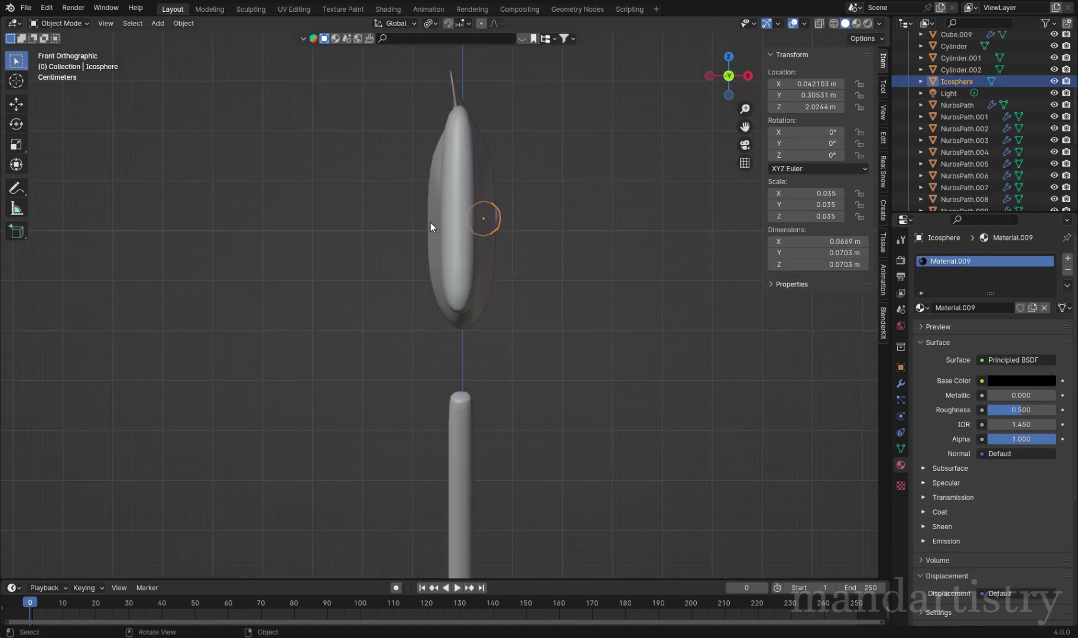
pyautogui.hotkey('shift', 'd')
pyautogui.press('x')
pyautogui.click(485, 236)
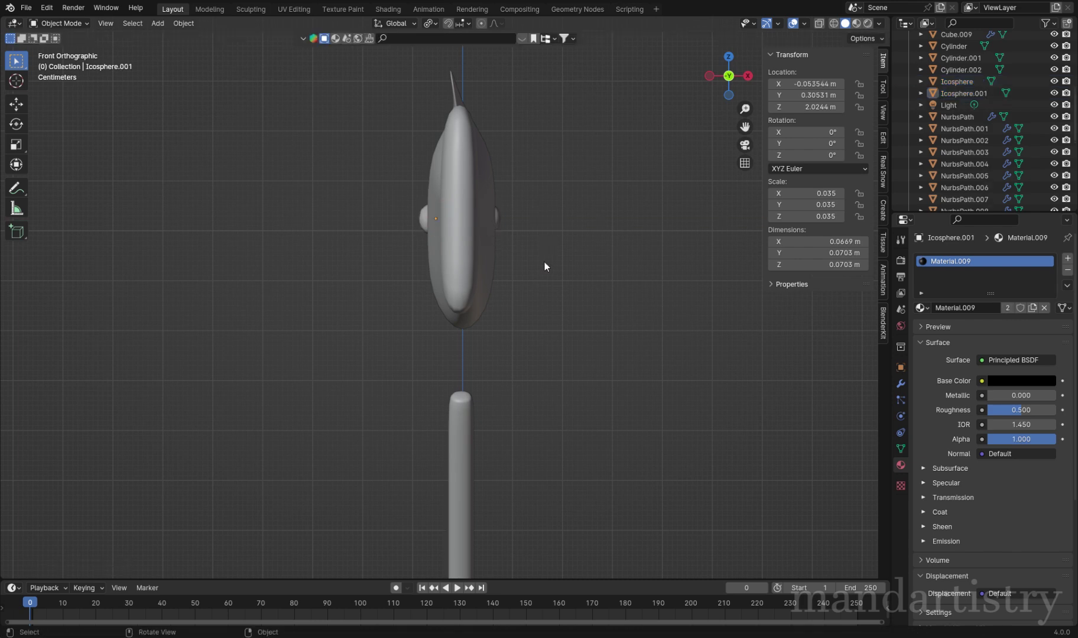
# Step: Select the tip vertices of the dorsal fin and move them along X to center the fin on the body
pyautogui.press('ctrl+KP_1')
pyautogui.click(461, 221)
pyautogui.press('KP_Decimal')
pyautogui.press('Tab')
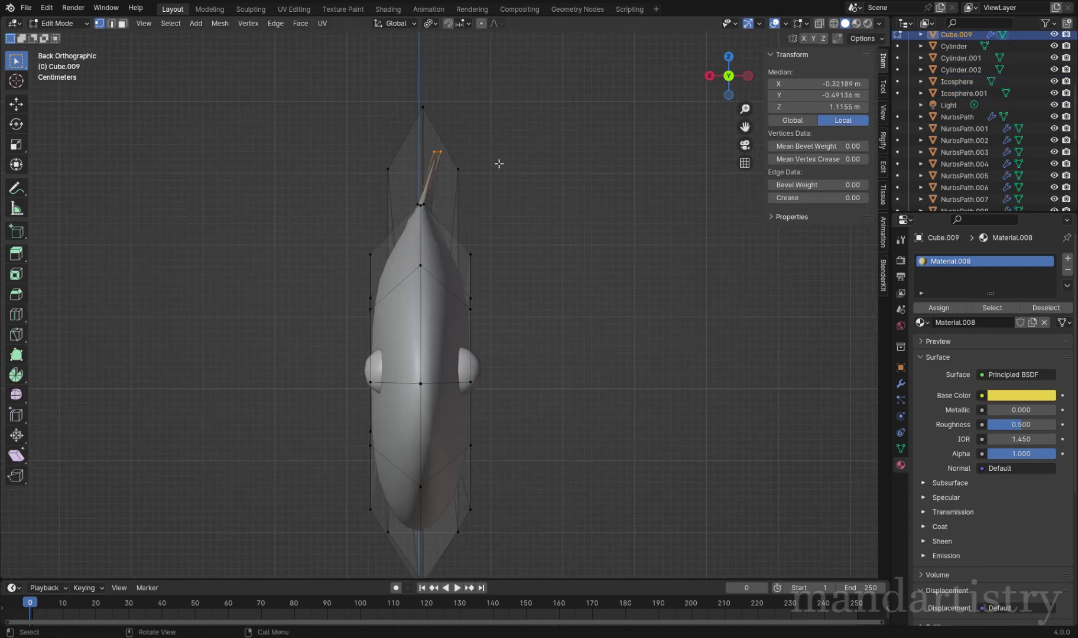
pyautogui.click(432, 152)
pyautogui.hotkey('alt', 'z')
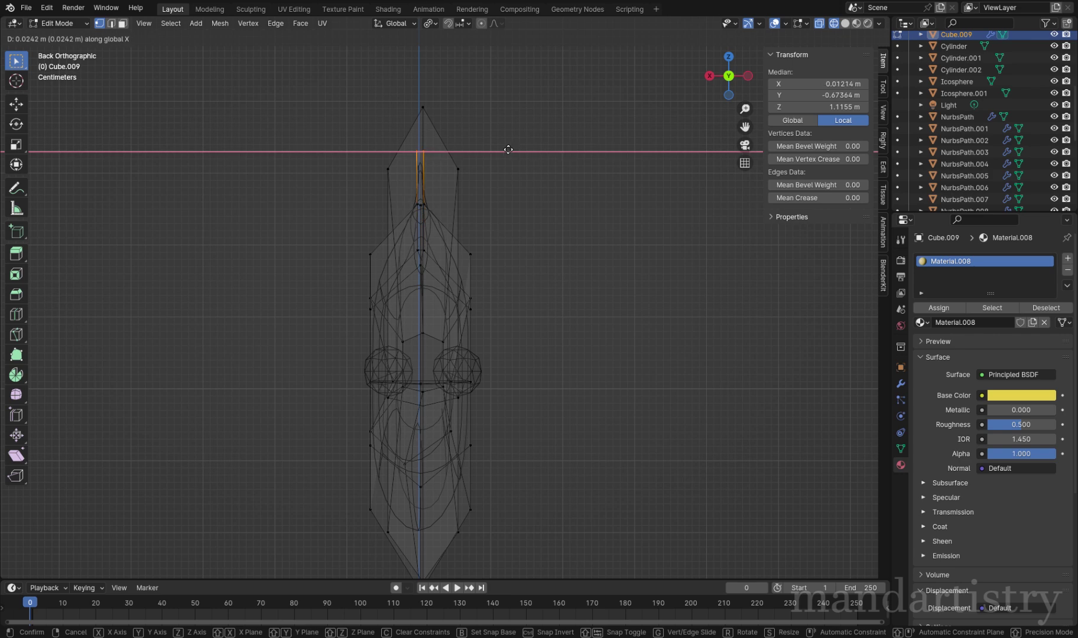
pyautogui.click(508, 150)
pyautogui.hotkey('alt', 'z')
pyautogui.moveTo(460, 383); pyautogui.dragTo(467, 339, button='middle')
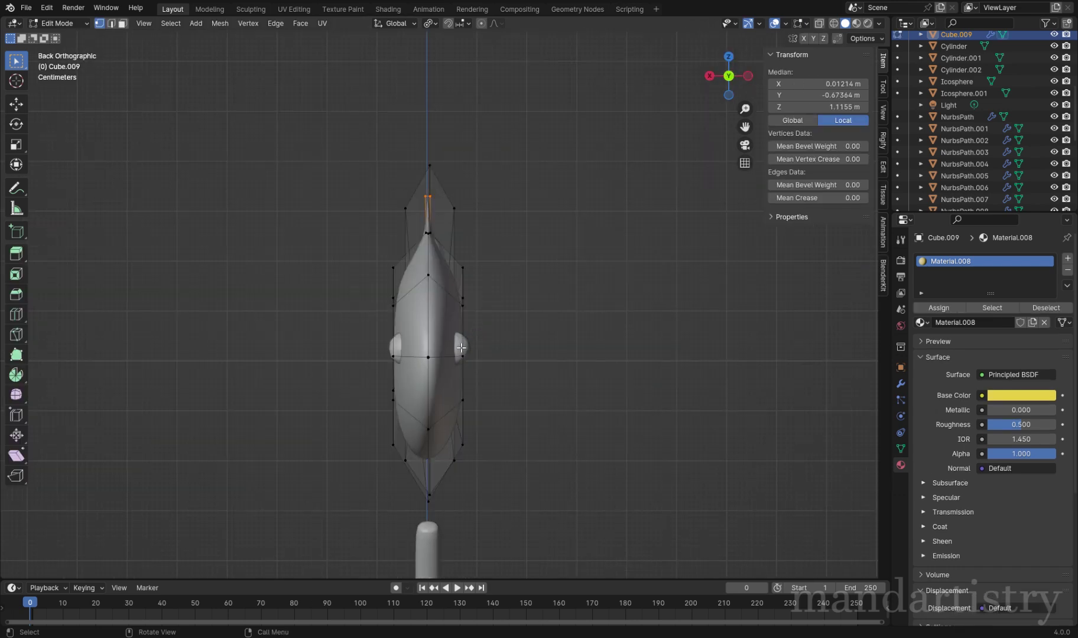
# Step: Undo the last edits to the dorsal fin vertices and return to object mode
pyautogui.scroll(2, 467, 340)
pyautogui.hotkey('ctrl', 'z')
pyautogui.hotkey('ctrl', 'z')
pyautogui.hotkey('ctrl', 'z')
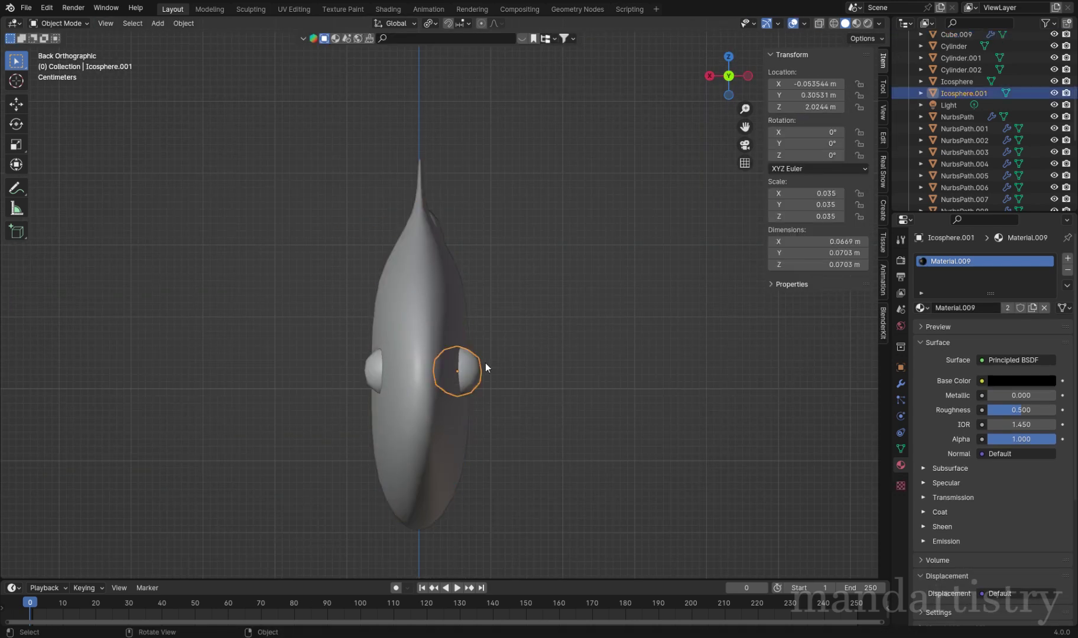
pyautogui.moveTo(523, 365); pyautogui.dragTo(509, 365, button='middle')
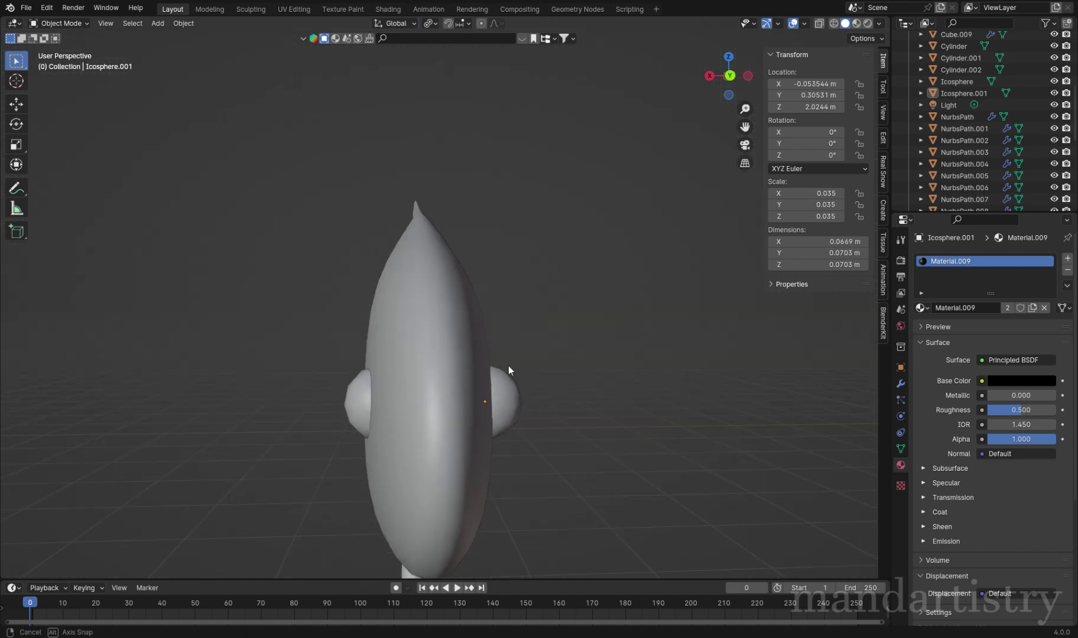
# Step: Shade the fish body flat and view it from the back
pyautogui.click(457, 414)
pyautogui.rightClick(457, 414)
pyautogui.click(457, 414)
pyautogui.press('KP_7')
pyautogui.press('ctrl+KP_1')
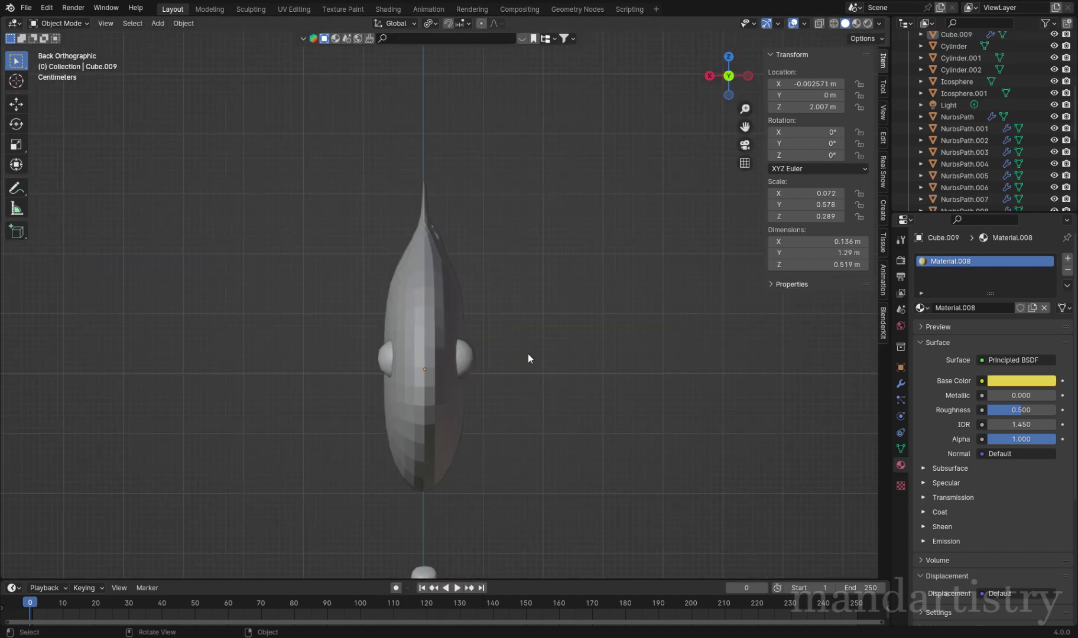
# Step: Shade the fish body smooth
pyautogui.scroll(3, 528, 354)
pyautogui.click(473, 407)
pyautogui.click(365, 404)
pyautogui.click(480, 408)
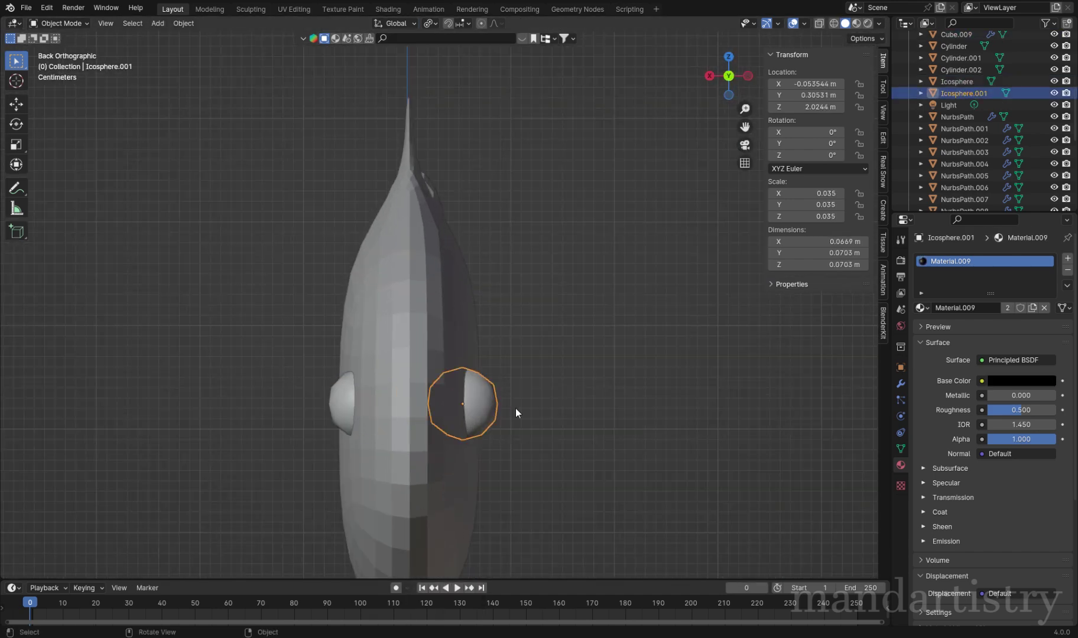
pyautogui.rightClick(512, 412)
pyautogui.click(408, 342)
pyautogui.rightClick(402, 338)
pyautogui.click(402, 316)
pyautogui.rightClick(453, 361)
pyautogui.click(453, 361)
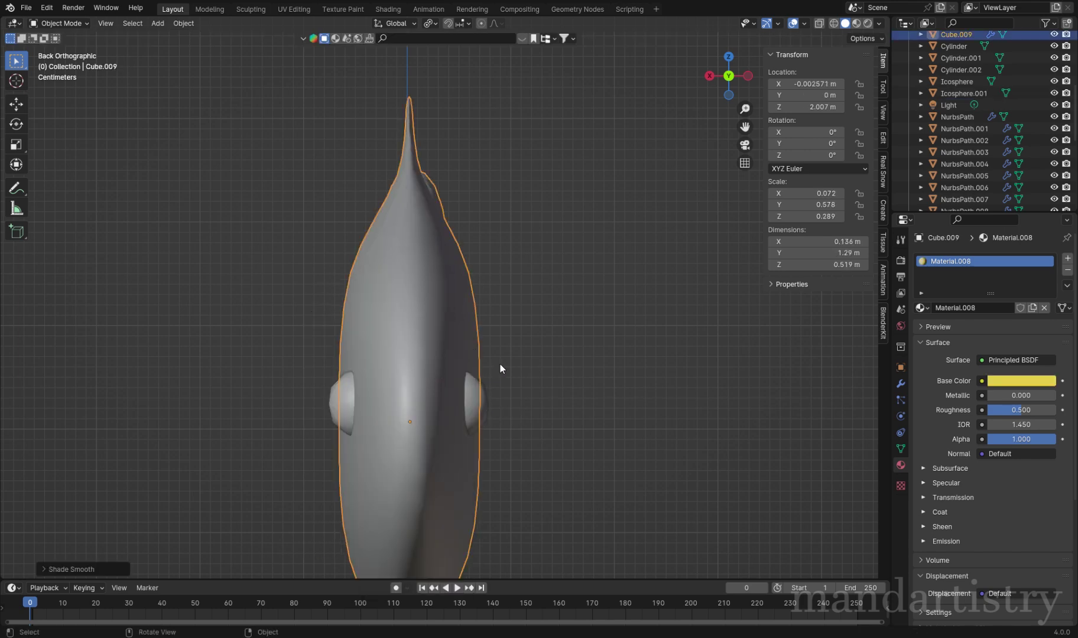
# Step: Move the duplicated eye along X to about X -0.045 m and preview the fish with its material colors
pyautogui.click(483, 417)
pyautogui.press('z')
pyautogui.scroll(-5, 501, 341)
pyautogui.moveTo(501, 341); pyautogui.dragTo(454, 354, button='middle')
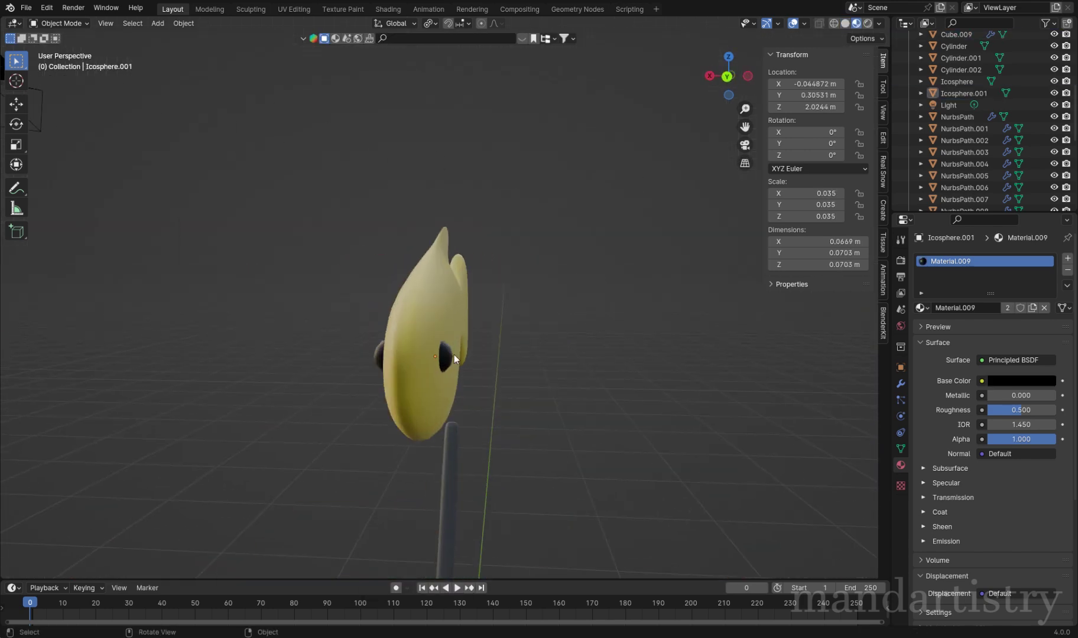
# Step: Select both eyes, enlarge them to a scale of about 0.078, and shift them back along the head to about Y 0.226 m
pyautogui.click(383, 347)
pyautogui.moveTo(383, 347); pyautogui.dragTo(514, 326, button='middle')
pyautogui.keyDown('shift'); pyautogui.click(517, 324); pyautogui.keyUp('shift')
pyautogui.scroll(2, 584, 330)
pyautogui.press('s')
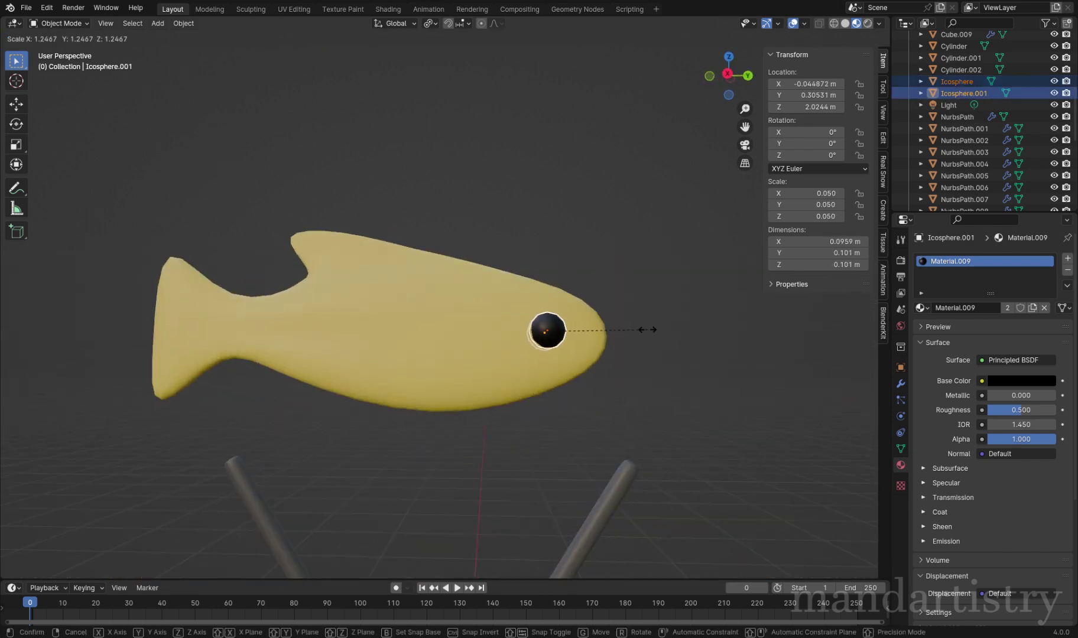
pyautogui.press('y')
pyautogui.click(589, 322)
pyautogui.scroll(-3, 592, 333)
pyautogui.press('s')
pyautogui.click(614, 348)
# Step: Thicken the fish along X, scaling the dorsal fin's tip vertices and the body to an X scale of 0.089
pyautogui.moveTo(615, 348); pyautogui.dragTo(413, 265, button='middle')
pyautogui.click(434, 327)
pyautogui.press('Tab')
pyautogui.click(364, 240)
pyautogui.press('g')
pyautogui.press('x')
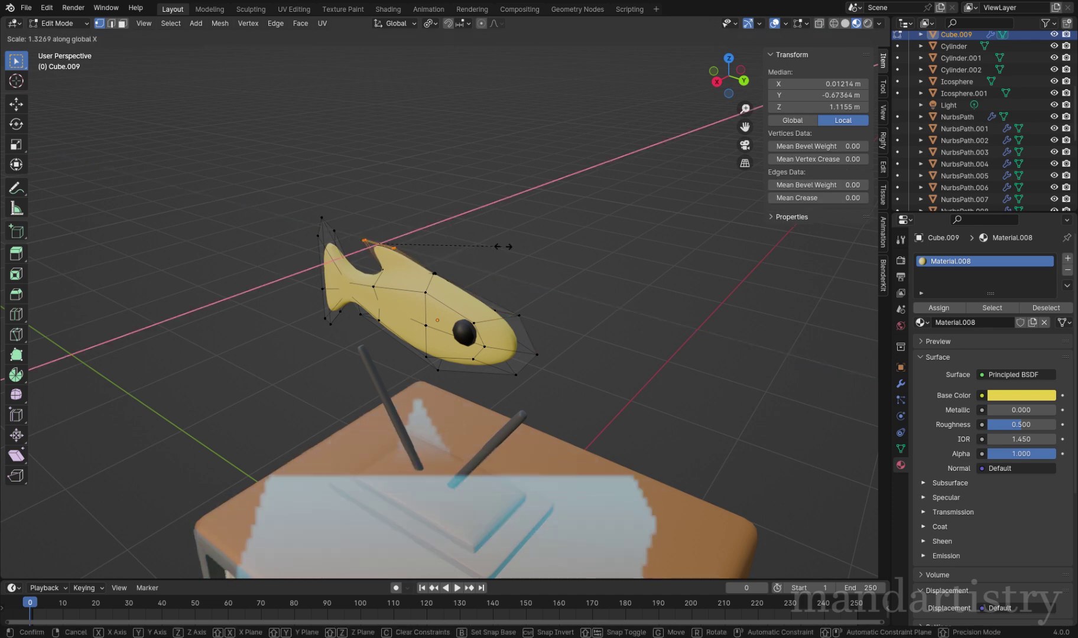
pyautogui.click(473, 248)
pyautogui.press('Tab')
pyautogui.moveTo(473, 248); pyautogui.dragTo(346, 286, button='middle')
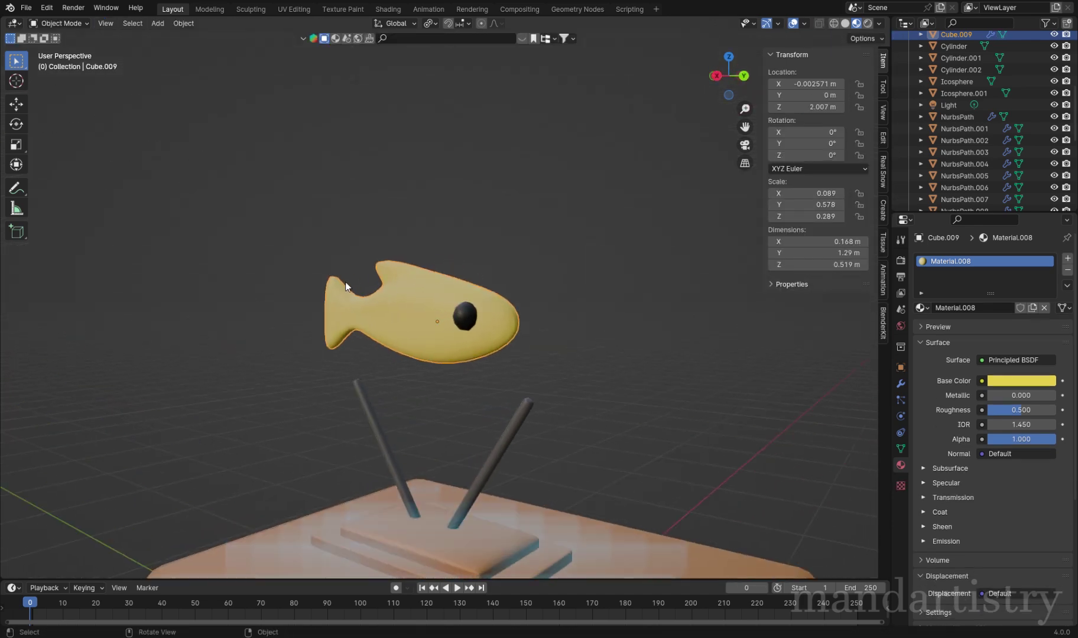
# Step: Add a Subdivision Surface modifier with viewport level 1 to the original eye
pyautogui.click(457, 321)
pyautogui.scroll(3, 458, 321)
pyautogui.rightClick(485, 328)
pyautogui.click(499, 332)
pyautogui.click(900, 383)
pyautogui.click(922, 258)
pyautogui.moveTo(910, 268)
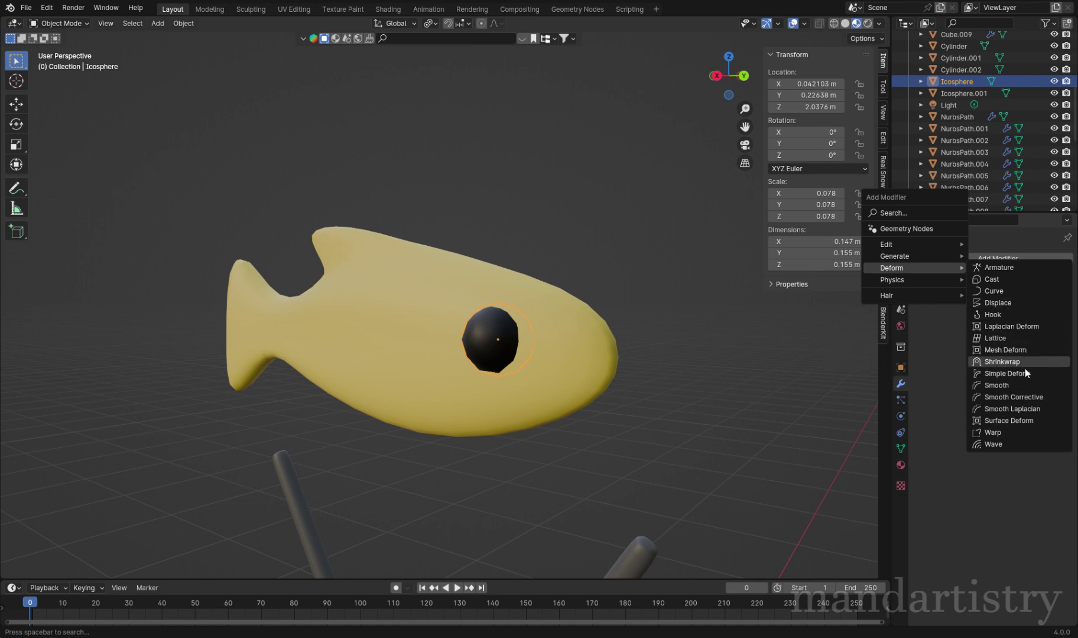
pyautogui.click(995, 409)
# Step: Add a Subdivision Surface modifier with viewport level 1 to the duplicated eye on the other side of the head
pyautogui.moveTo(995, 408); pyautogui.dragTo(348, 302, button='middle')
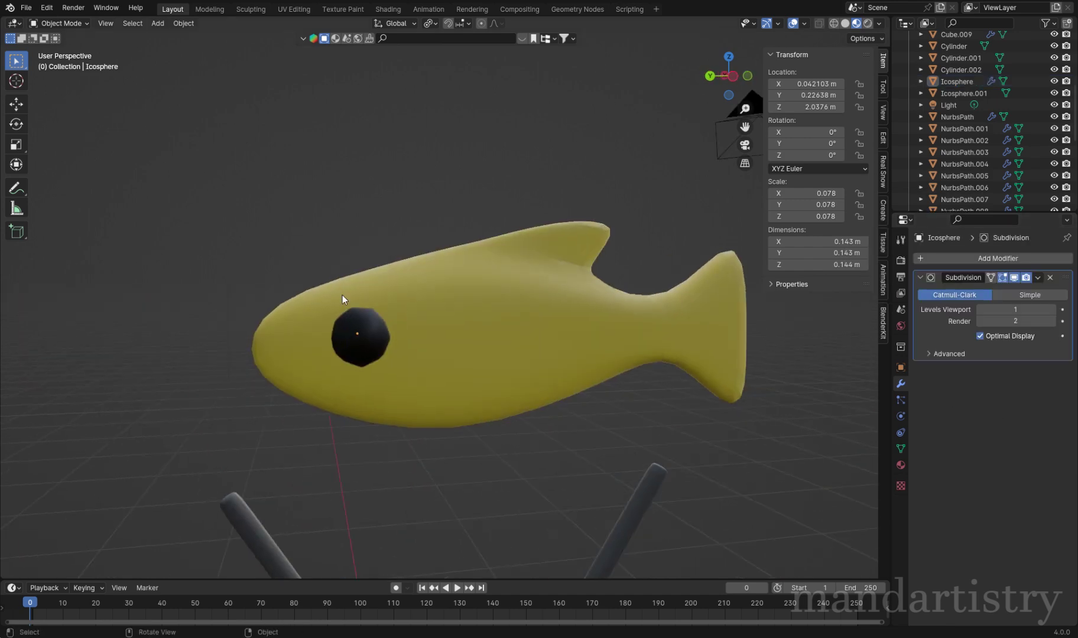
pyautogui.click(353, 310)
pyautogui.click(981, 260)
pyautogui.moveTo(922, 264)
pyautogui.click(818, 416)
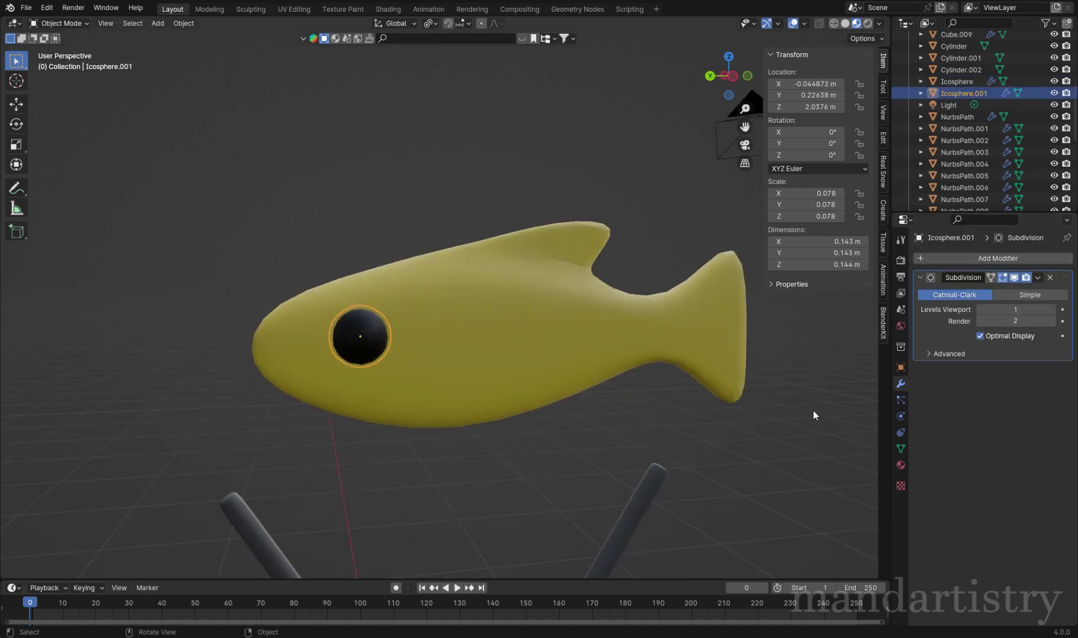
pyautogui.scroll(-3, 575, 399)
pyautogui.click(502, 285)
pyautogui.press('Tab')
pyautogui.moveTo(501, 285); pyautogui.dragTo(492, 251, button='middle')
pyautogui.hotkey('shift', 'z')
pyautogui.scroll(4, 533, 275)
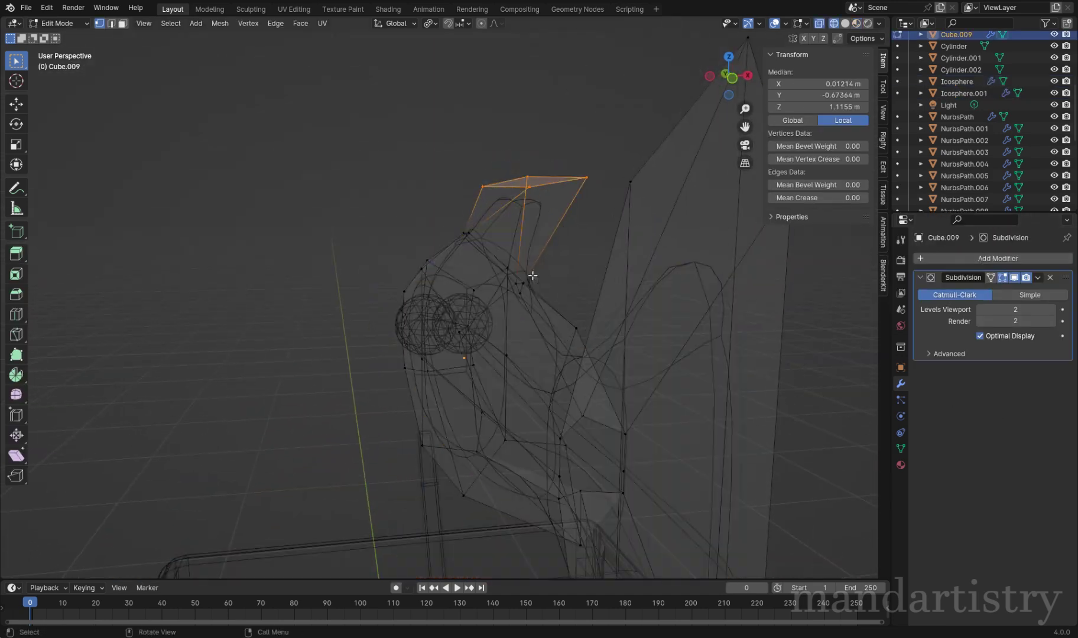
pyautogui.press('Escape')
pyautogui.press('Tab')
pyautogui.hotkey('shift', 'z')
pyautogui.moveTo(662, 297); pyautogui.dragTo(612, 289, button='middle')
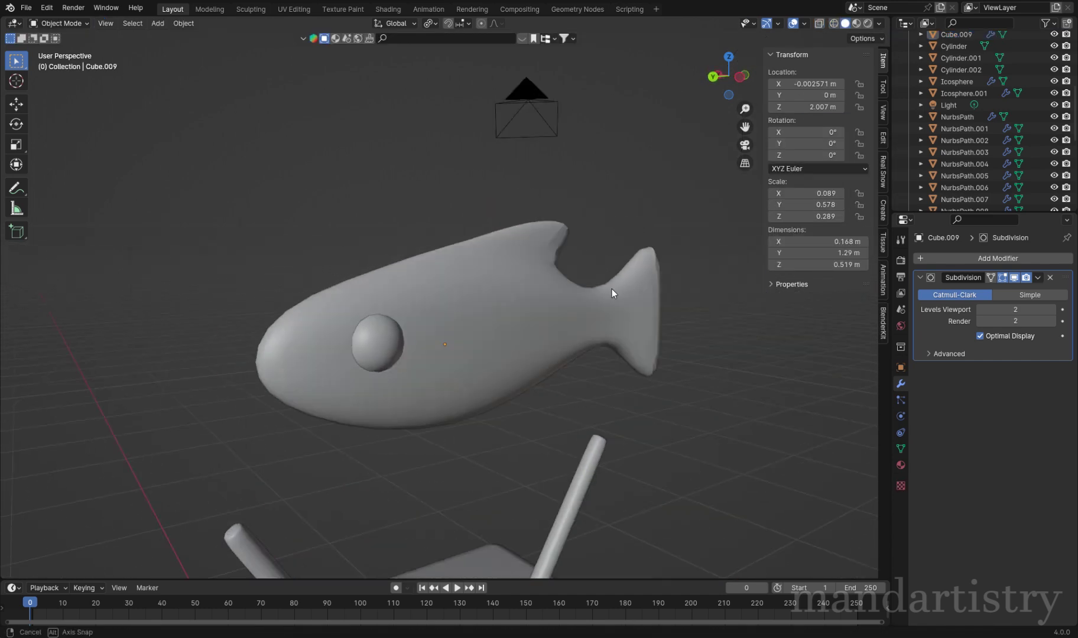
pyautogui.scroll(2, 558, 326)
pyautogui.scroll(-3, 546, 275)
# Step: Select the fish body with both eyes and move them down along Z into the TV tank
pyautogui.press('z')
pyautogui.press('KP_1')
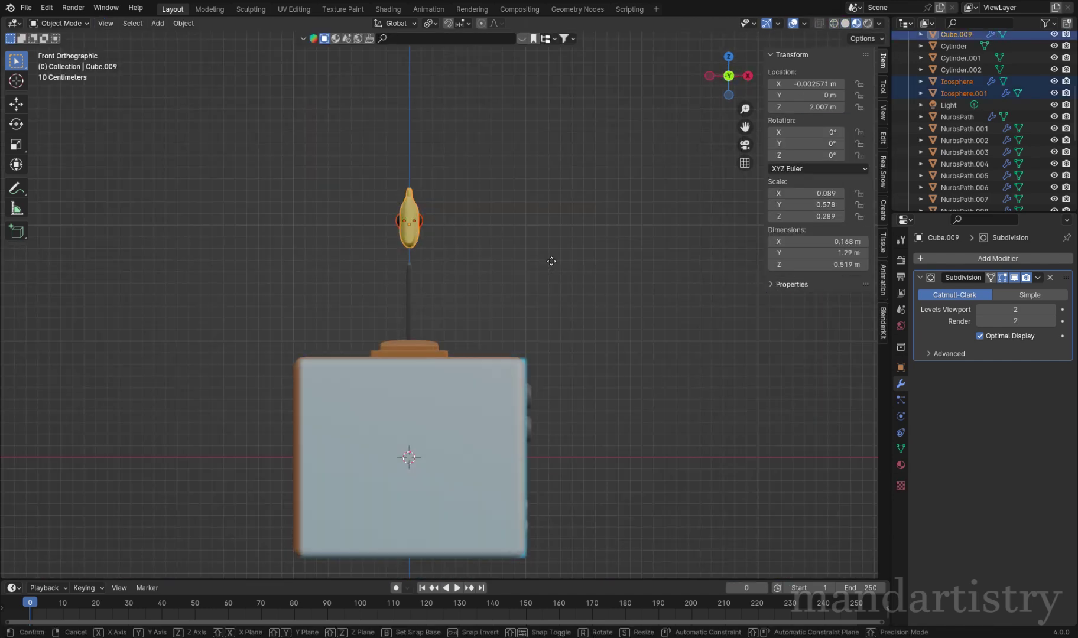
pyautogui.press('g')
pyautogui.press('z')
pyautogui.click(536, 318)
pyautogui.moveTo(536, 320); pyautogui.dragTo(590, 303, button='middle')
pyautogui.scroll(3, 590, 303)
# Step: Change the pivot point and scale the fish with its eyes down to a body length of about 0.42 m, previewing it rendered
pyautogui.press('s')
pyautogui.press('Escape')
pyautogui.press('.')
pyautogui.click(587, 333)
pyautogui.press('s')
pyautogui.click(611, 352)
pyautogui.press('z')
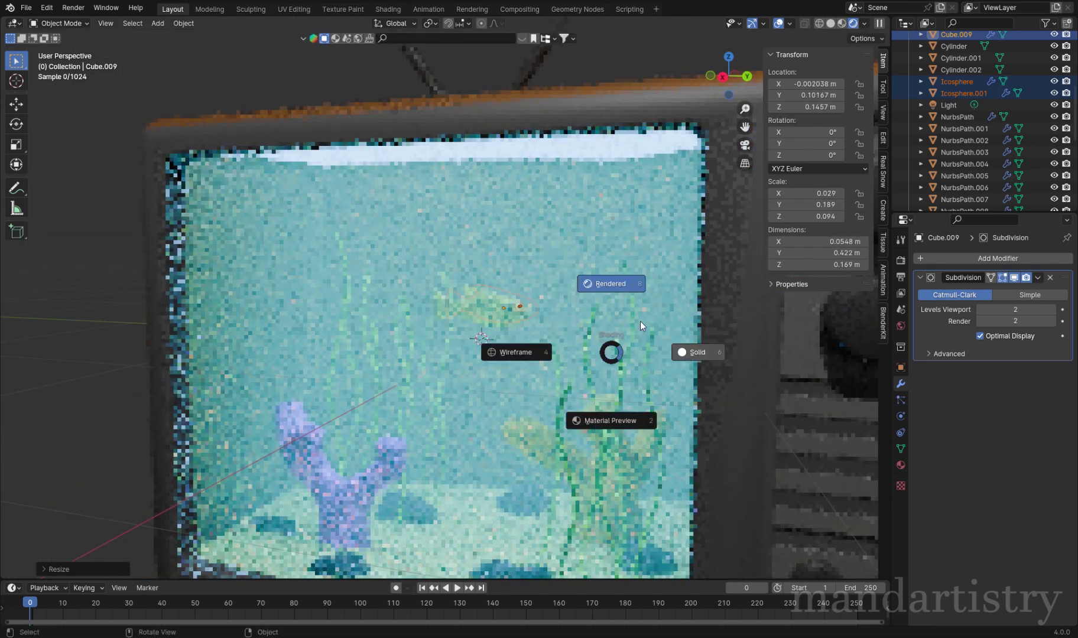
pyautogui.click(611, 418)
# Step: Select the fish body and both eyes in a side wireframe view and enlarge them to an eye scale of 0.033
pyautogui.press('KP_3')
pyautogui.click(518, 414)
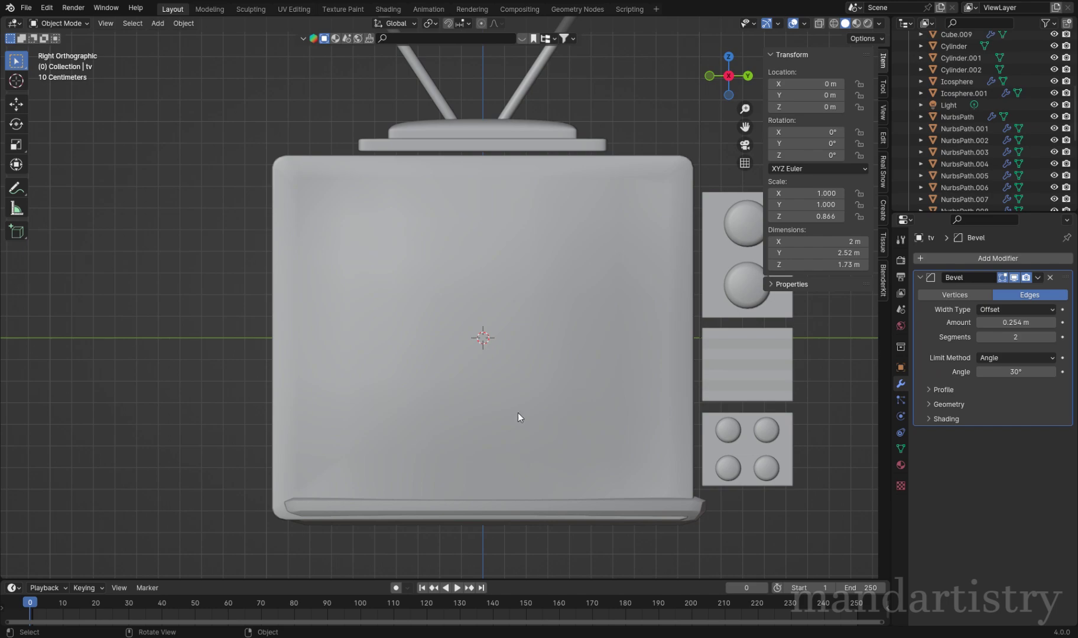
pyautogui.click(521, 306)
pyautogui.hotkey('shift', 'z')
pyautogui.keyDown('shift'); pyautogui.click(519, 304); pyautogui.keyUp('shift')
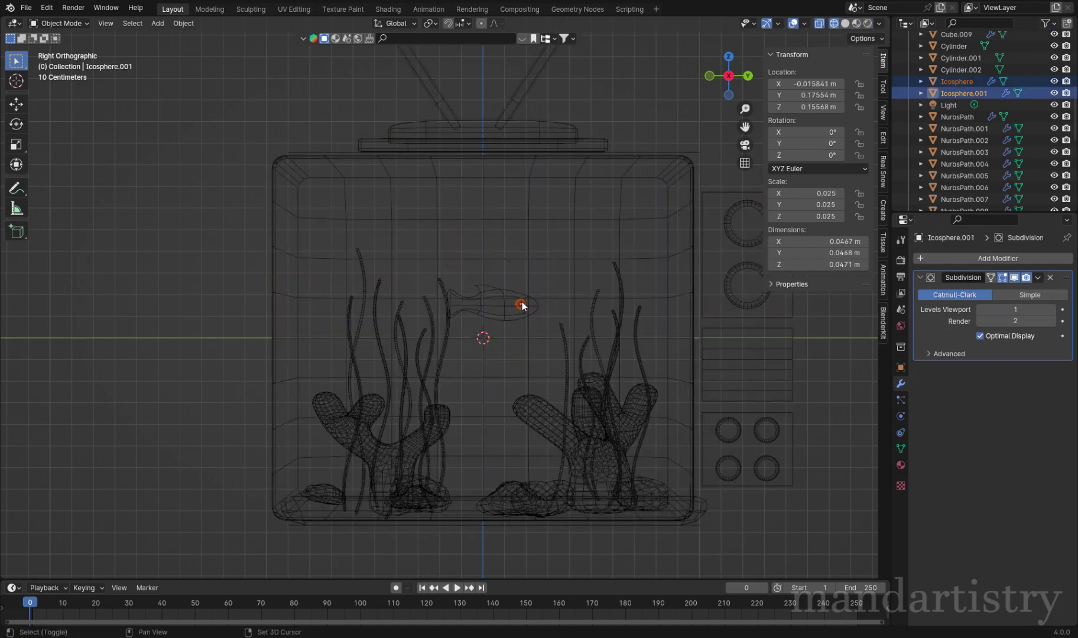
pyautogui.press('z')
pyautogui.click(610, 342)
pyautogui.click(618, 341)
pyautogui.hotkey('shift', 'z')
# Step: Move the fish with its eyes lower in the tank, to about Z -0.013 m at the eyes
pyautogui.moveTo(618, 341); pyautogui.dragTo(647, 397, button='middle')
pyautogui.moveTo(573, 380); pyautogui.dragTo(613, 365, button='middle')
pyautogui.press('g')
pyautogui.click(478, 364)
pyautogui.press('KP_Decimal')
pyautogui.moveTo(478, 364); pyautogui.dragTo(563, 439, button='middle')
pyautogui.press('h')
pyautogui.hotkey('alt', 'h')
# Step: Move the fish with its eyes along X to about -0.147 m and along Y to about 0.025 m
pyautogui.press('g')
pyautogui.press('x')
pyautogui.click(534, 409)
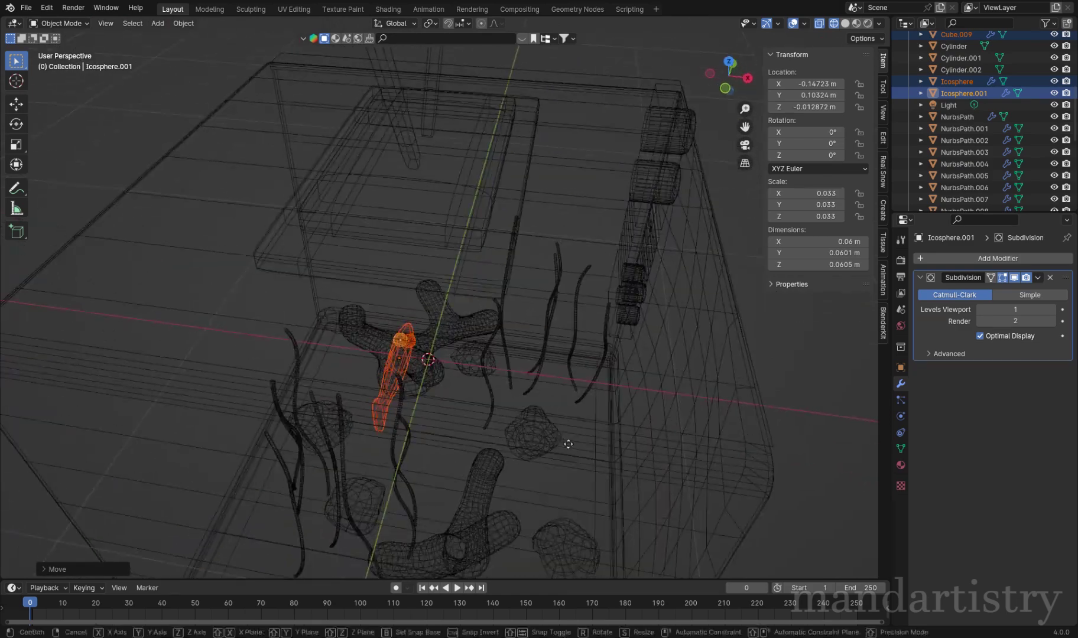
pyautogui.press('g')
pyautogui.press('y')
pyautogui.click(396, 413)
pyautogui.moveTo(397, 412); pyautogui.dragTo(438, 374, button='middle')
# Step: Duplicate the fish with its eyes, raise the copy to about Z 0.422 m, and rotate it around Z
pyautogui.hotkey('shift', 'd')
pyautogui.press('z')
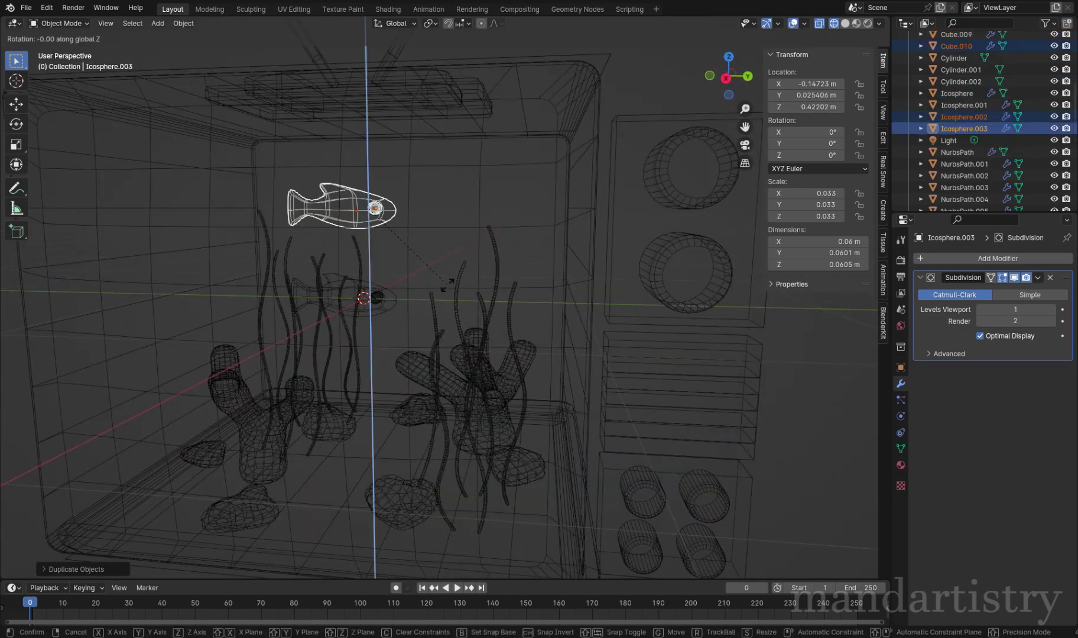
pyautogui.press('Escape')
pyautogui.press('r')
pyautogui.press('z')
pyautogui.click(411, 279)
pyautogui.hotkey('shift', 'z')
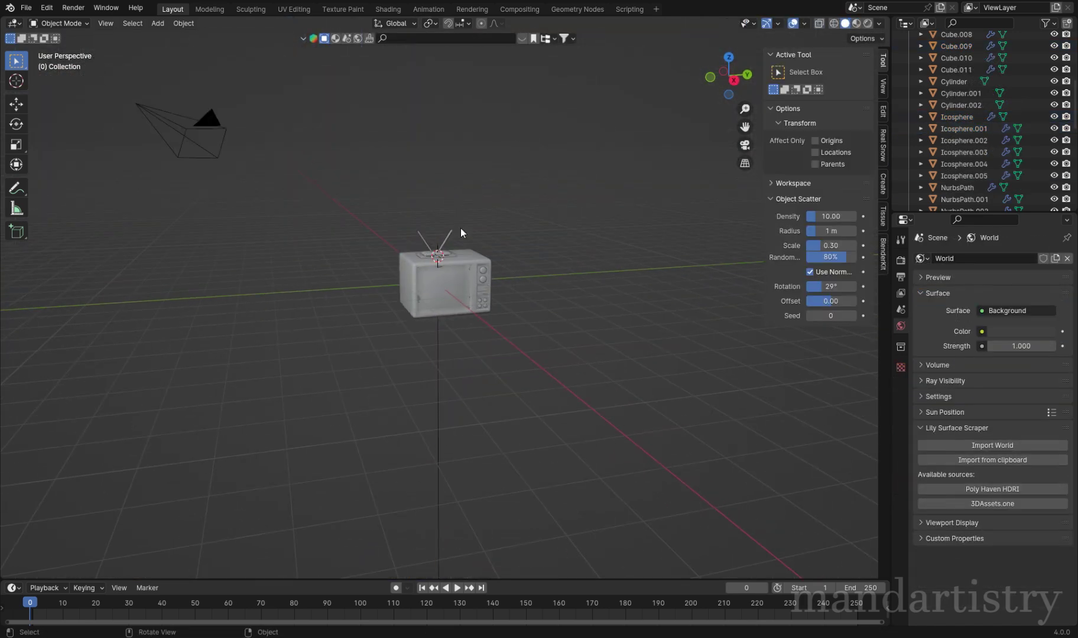
# Step: Set the world background color to a pale yellow with value 1.000 in the rendered view
pyautogui.click(1008, 335)
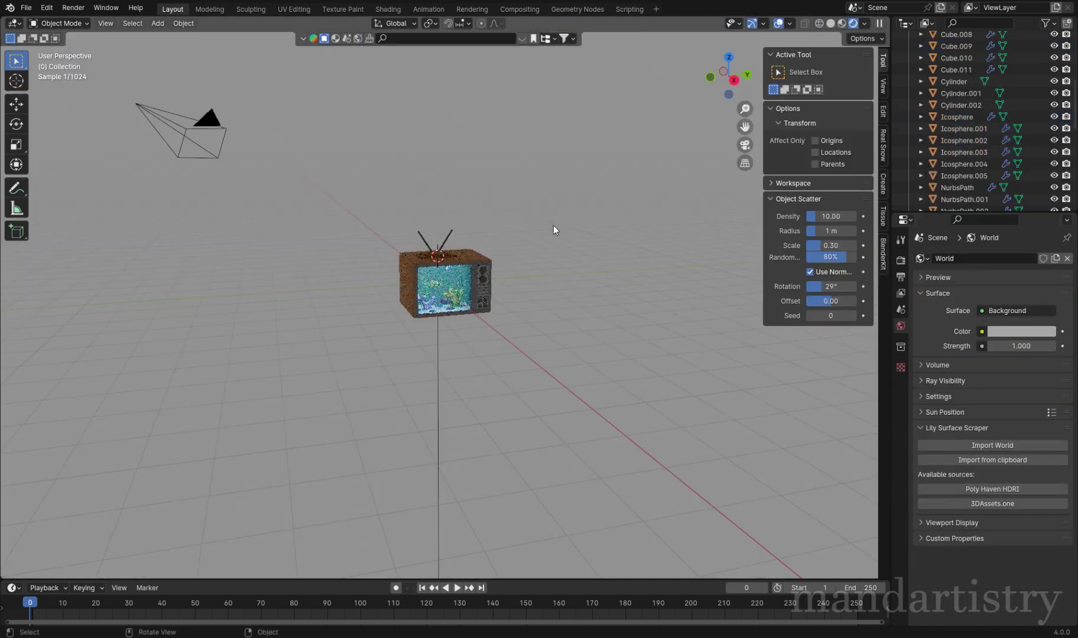
pyautogui.click(1018, 331)
pyautogui.scroll(3, 981, 254)
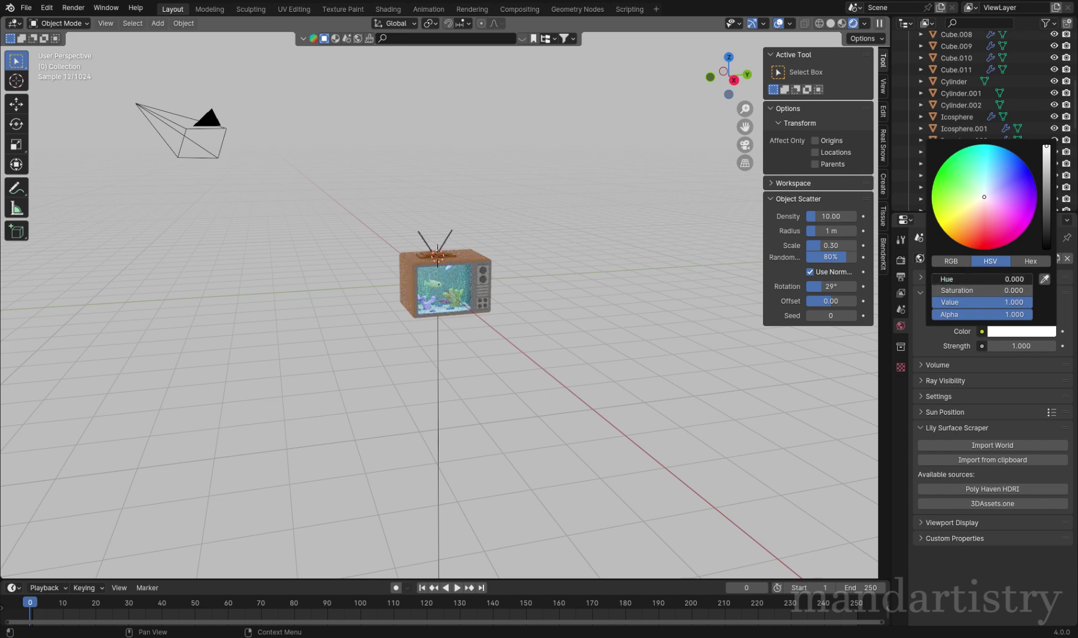
pyautogui.moveTo(959, 289)
pyautogui.mouseDown()
pyautogui.moveTo(981, 289)
pyautogui.moveTo(975, 279)
pyautogui.mouseUp()
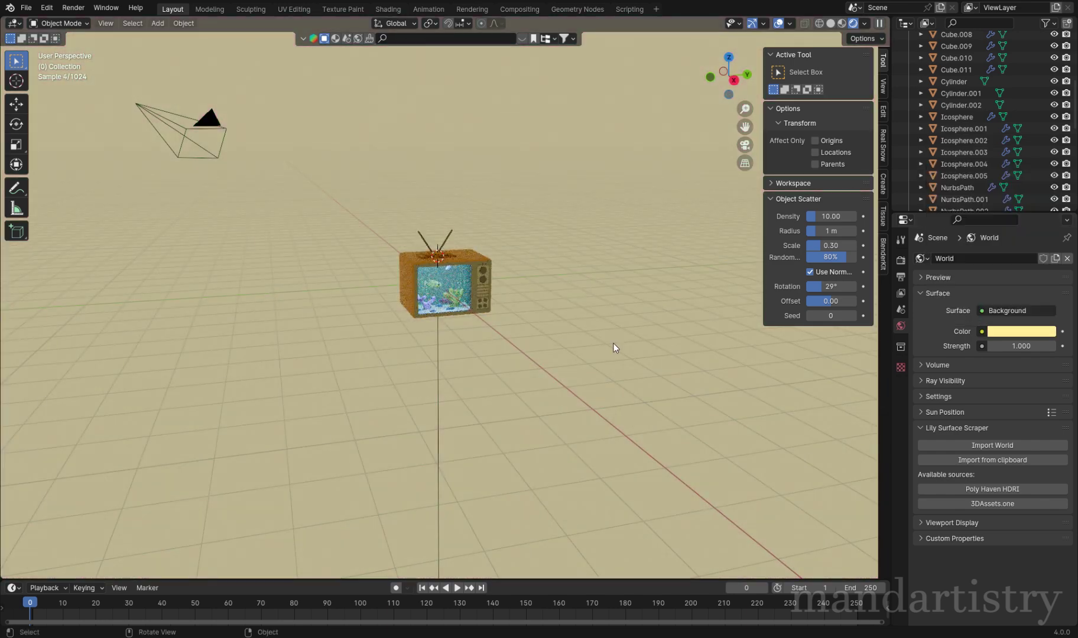
pyautogui.scroll(4, 542, 313)
pyautogui.click(999, 330)
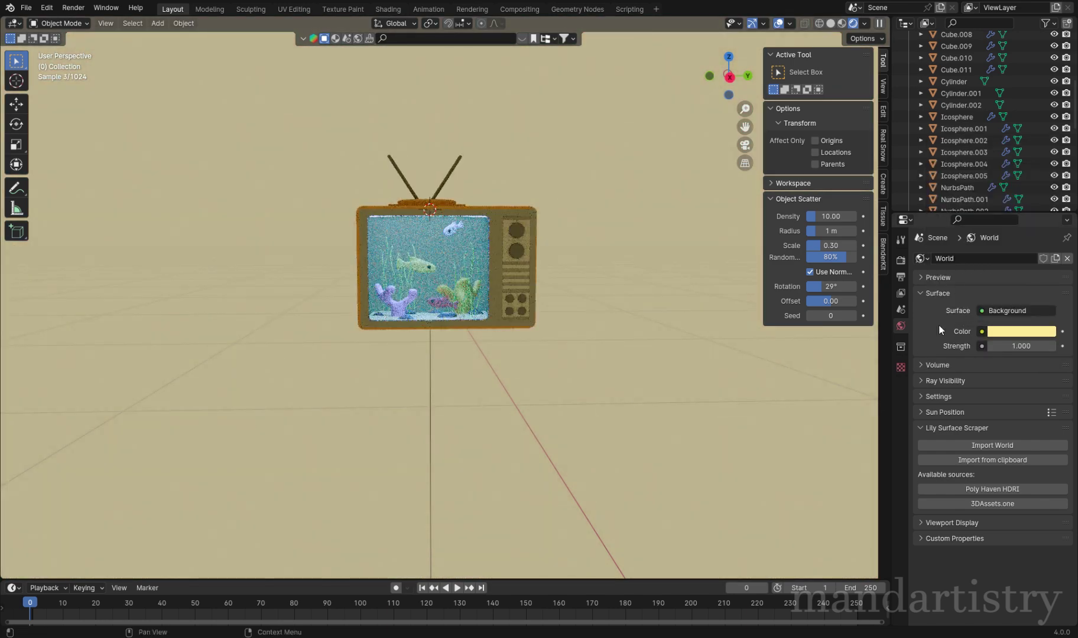
# Step: Turn off the world's Diffuse, Glossy, Transmission and Volume Scatter ray visibility and make its background color a saturated yellow
pyautogui.click(949, 364)
pyautogui.click(938, 364)
pyautogui.click(948, 379)
pyautogui.moveTo(988, 408); pyautogui.dragTo(1004, 448)
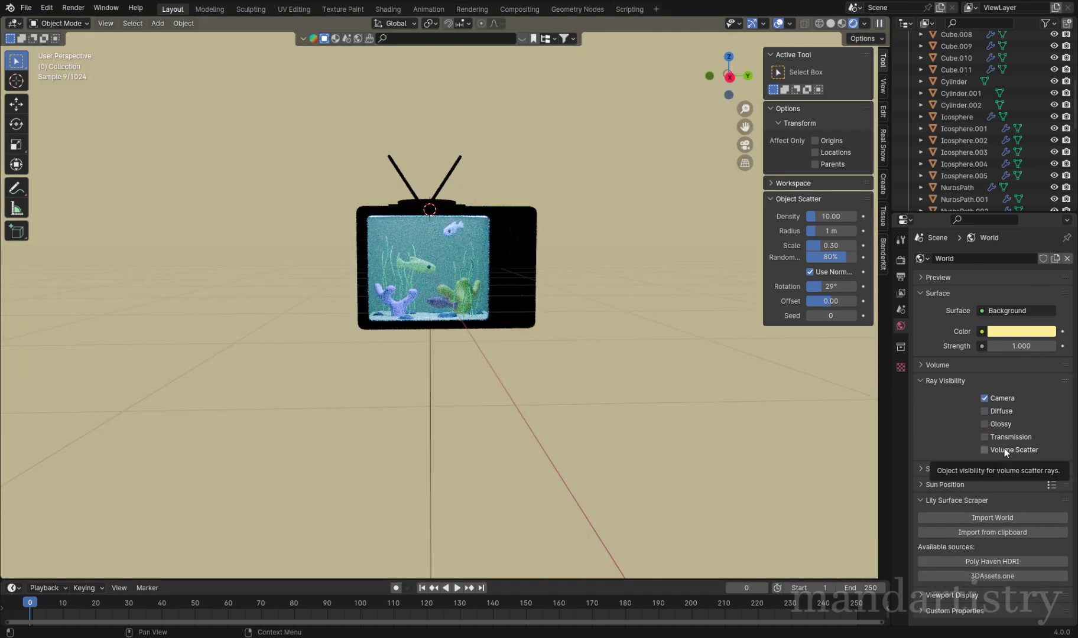
pyautogui.click(989, 332)
pyautogui.moveTo(989, 332); pyautogui.dragTo(1017, 331)
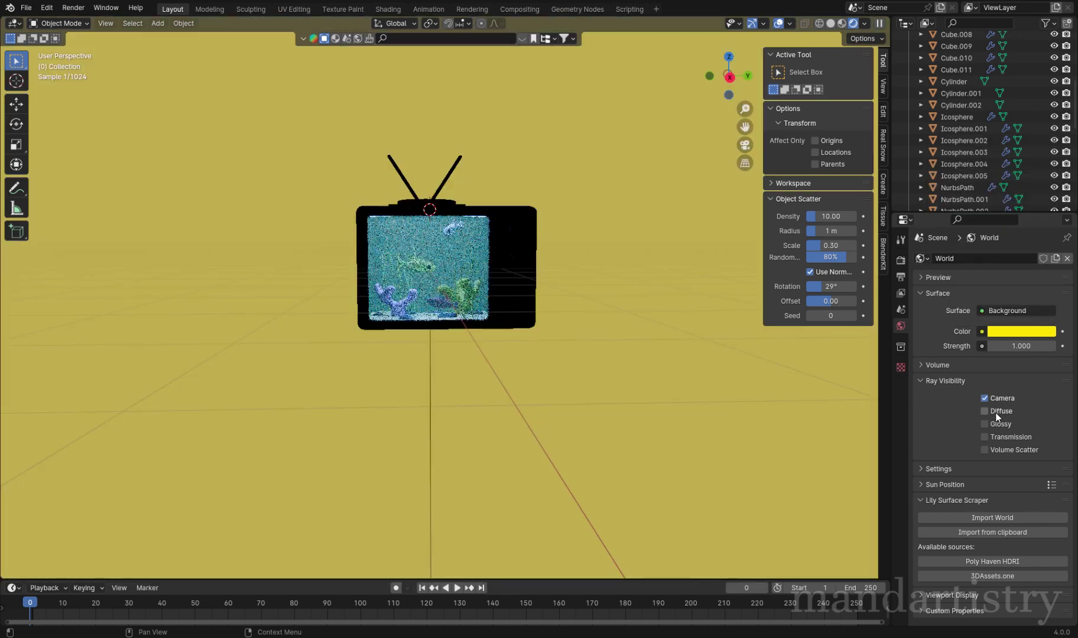
# Step: Add a three-point light setup aimed at the TV body
pyautogui.moveTo(768, 307); pyautogui.dragTo(639, 291, button='middle')
pyautogui.hotkey('shift', 'a')
pyautogui.moveTo(508, 262)
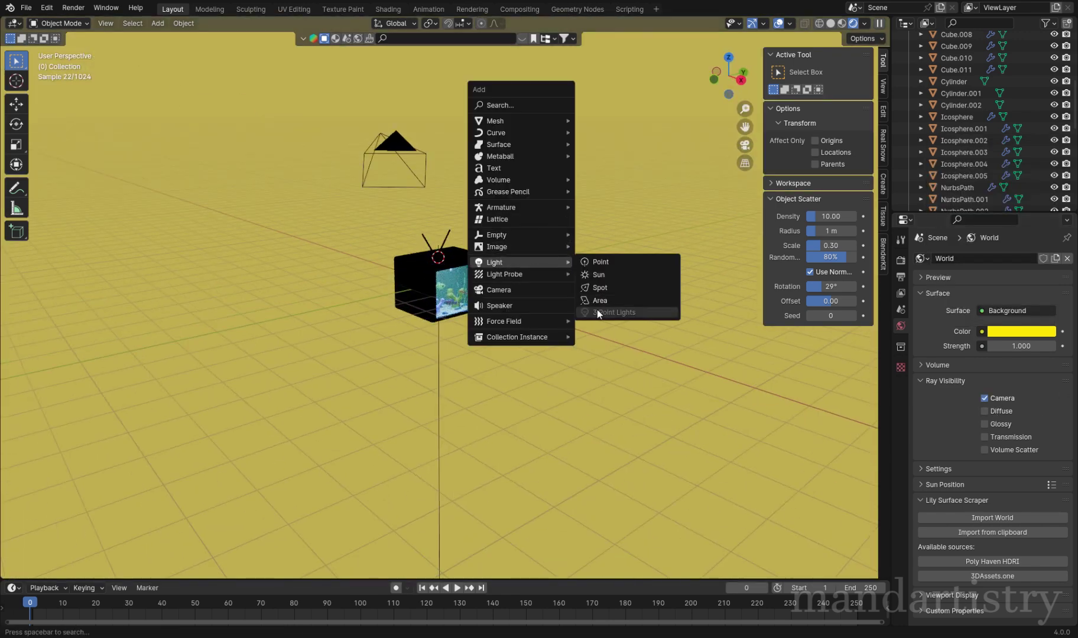
pyautogui.press('Escape')
pyautogui.click(503, 276)
pyautogui.hotkey('shift', 'a')
pyautogui.click(585, 307)
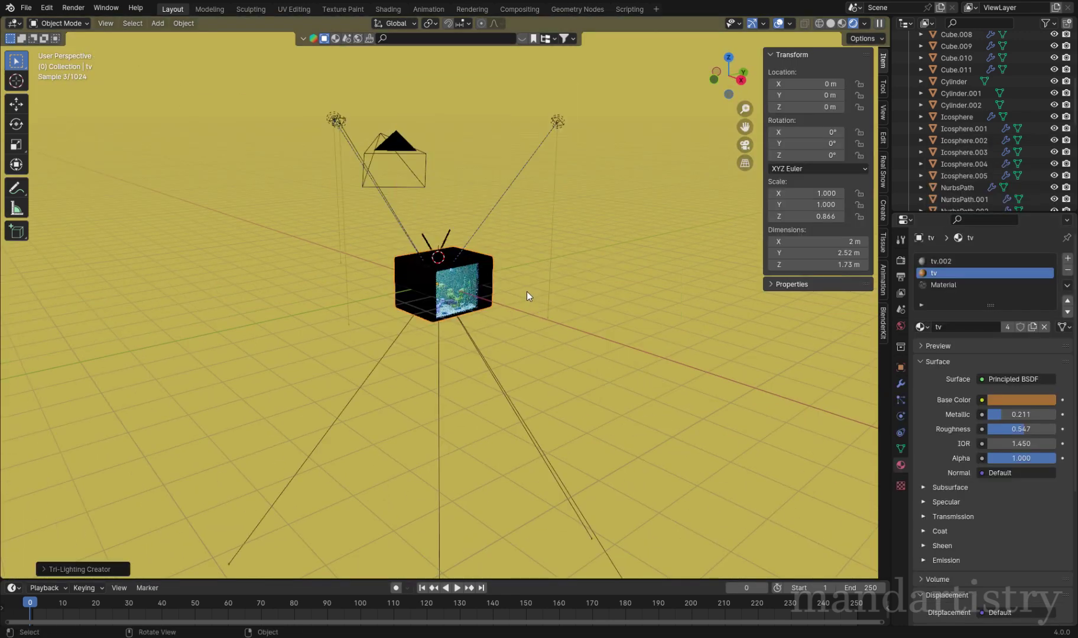
# Step: Give the key light a blue color with hue about 0.667
pyautogui.moveTo(527, 292); pyautogui.dragTo(498, 290, button='middle')
pyautogui.click(509, 174)
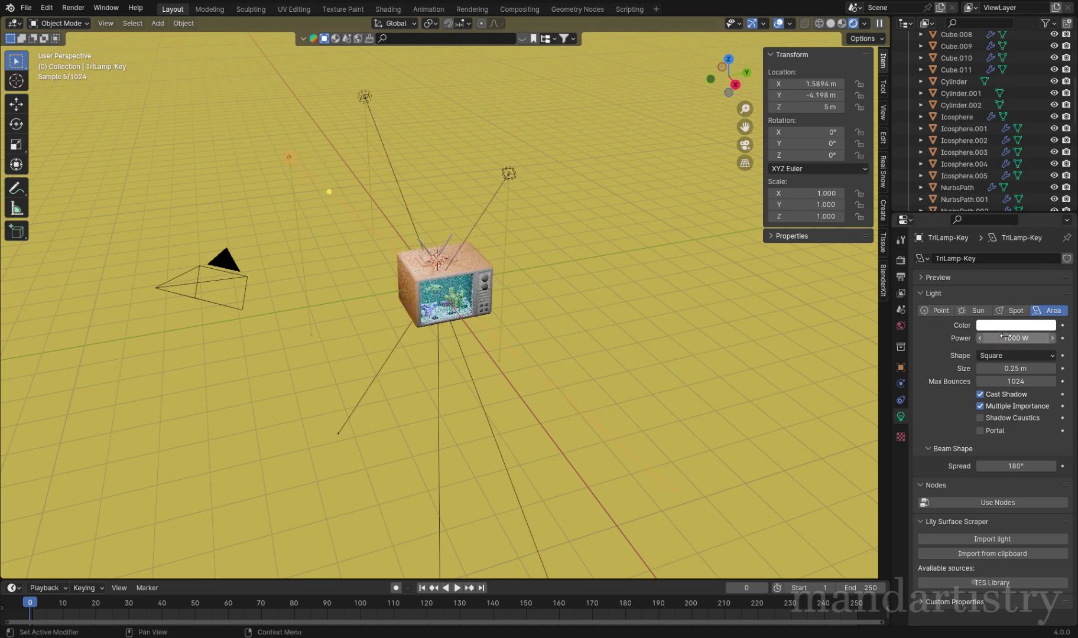
pyautogui.click(1015, 325)
pyautogui.click(1005, 196)
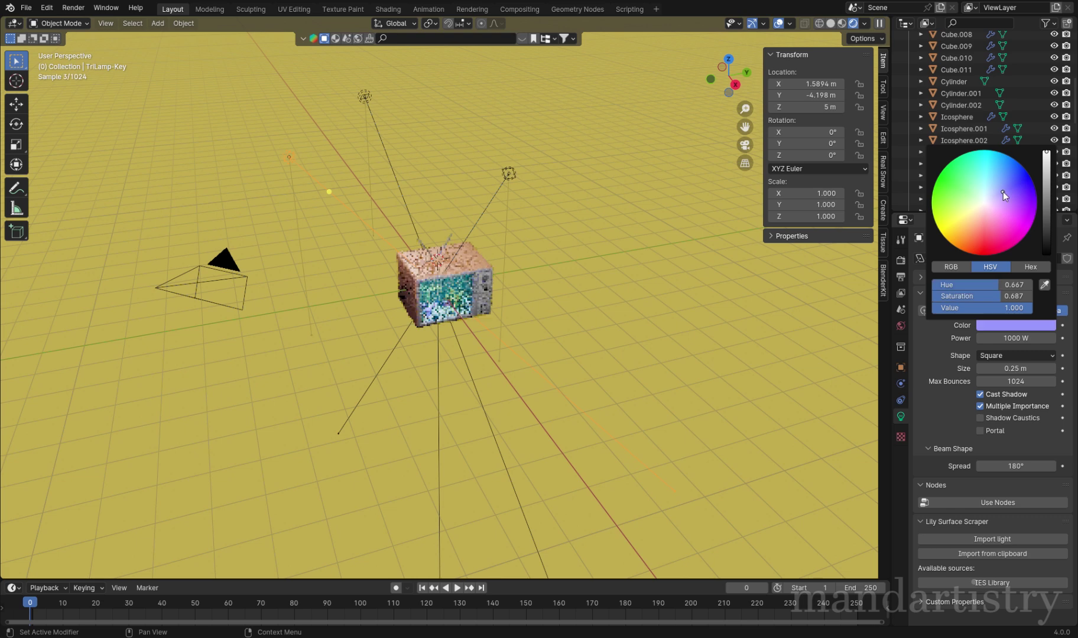
# Step: Tint the fill light pale yellow and the back light pink
pyautogui.click(1015, 325)
pyautogui.click(956, 221)
pyautogui.moveTo(962, 213); pyautogui.dragTo(972, 209)
pyautogui.click(1016, 325)
pyautogui.click(985, 229)
pyautogui.moveTo(614, 308); pyautogui.dragTo(543, 279, button='middle')
pyautogui.scroll(3, 542, 280)
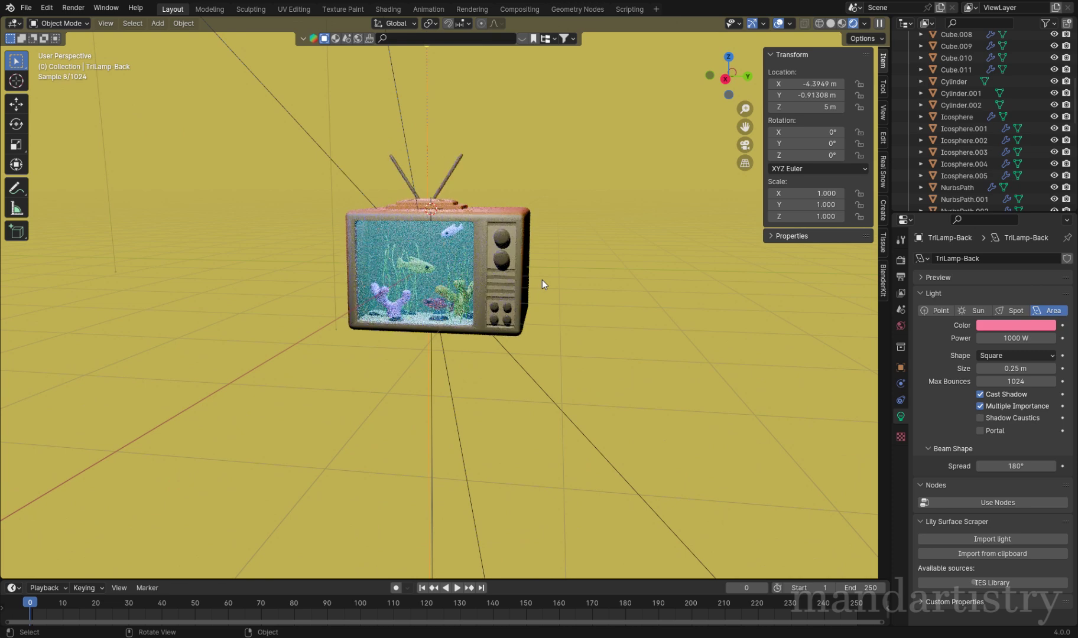
# Step: Select all three lights and scale them up to about 11.8
pyautogui.scroll(-3, 542, 280)
pyautogui.click(432, 116)
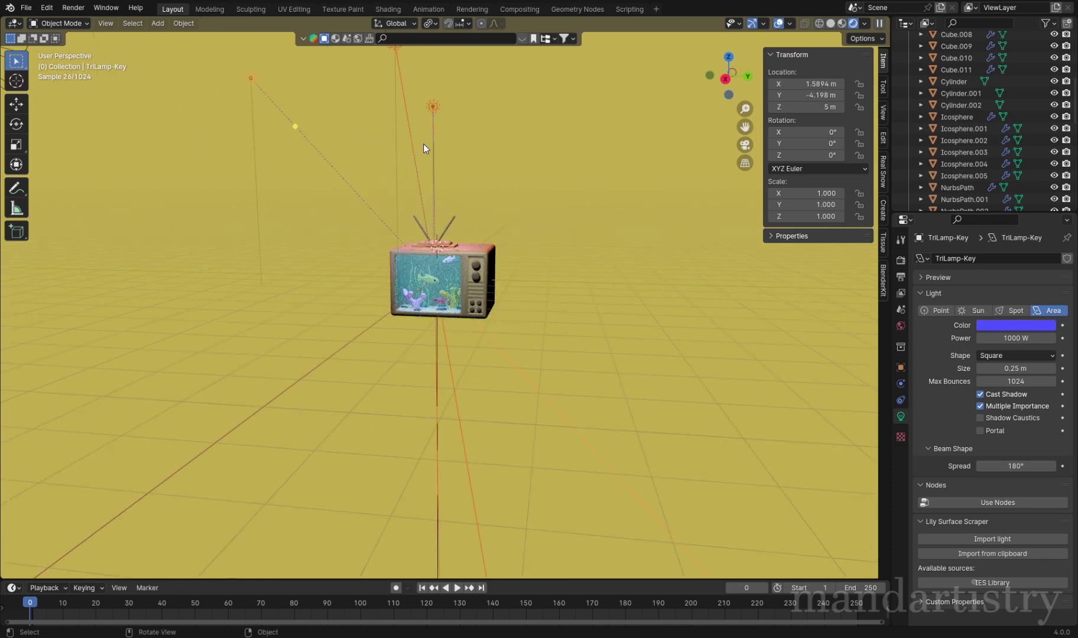
pyautogui.press('s')
pyautogui.click(467, 155)
# Step: Reposition the three lights individually around the TV, placing the back light at about X -4.22 m, Y 0 m, Z 5.17 m
pyautogui.scroll(-2, 467, 155)
pyautogui.moveTo(468, 156); pyautogui.dragTo(502, 248, button='middle')
pyautogui.click(526, 337)
pyautogui.press('g')
pyautogui.click(496, 366)
pyautogui.moveTo(495, 366); pyautogui.dragTo(591, 237, button='middle')
pyautogui.press('g')
pyautogui.moveTo(629, 187); pyautogui.dragTo(656, 306)
pyautogui.click(656, 307)
pyautogui.moveTo(656, 306); pyautogui.dragTo(501, 389, button='middle')
pyautogui.click(328, 160)
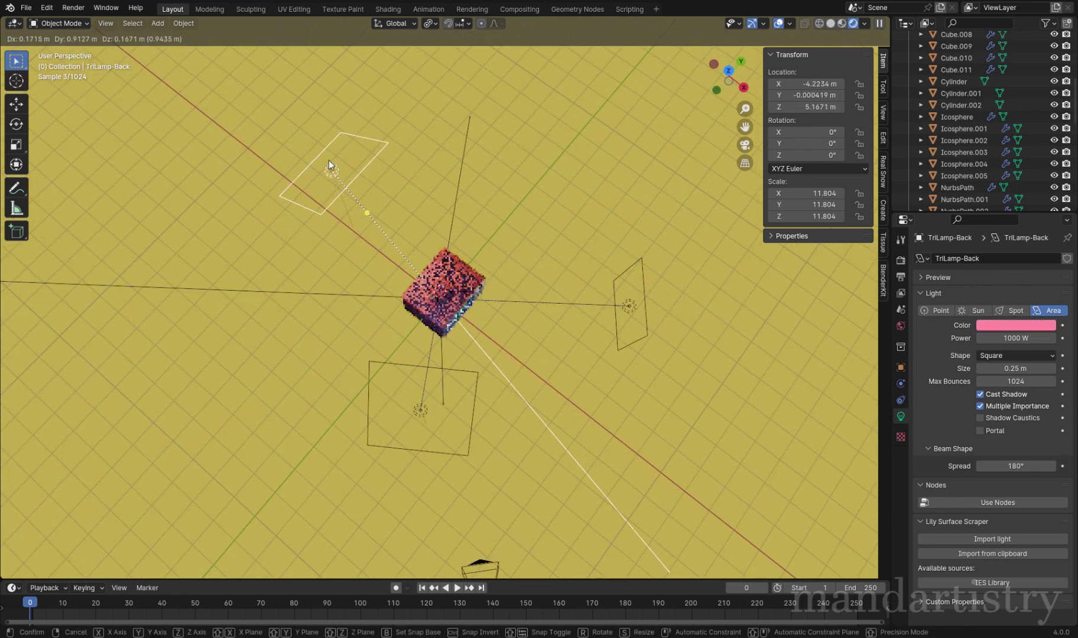
# Step: Finish placing the back light above and behind the TV, at about X -4.22 m, Y 0 m, Z 5.17 m
pyautogui.moveTo(329, 160); pyautogui.dragTo(404, 164, button='middle')
pyautogui.press('g')
pyautogui.click(331, 197)
pyautogui.moveTo(331, 197); pyautogui.dragTo(434, 273, button='middle')
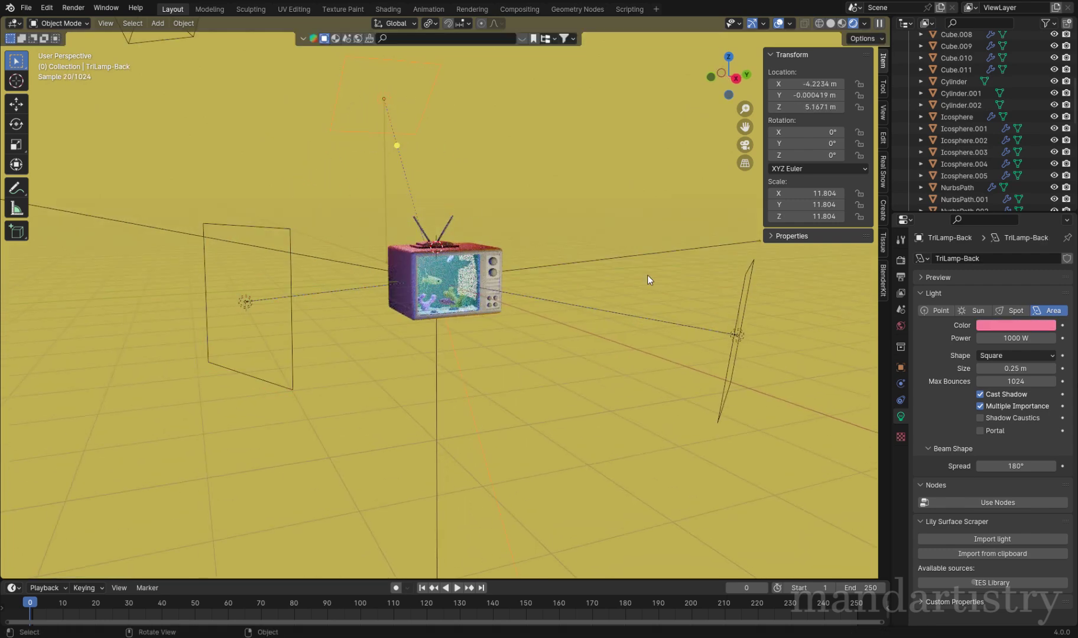
# Step: Soften the key light to a paler blue and the back light to a paler pink
pyautogui.click(1015, 325)
pyautogui.click(242, 301)
pyautogui.click(1004, 325)
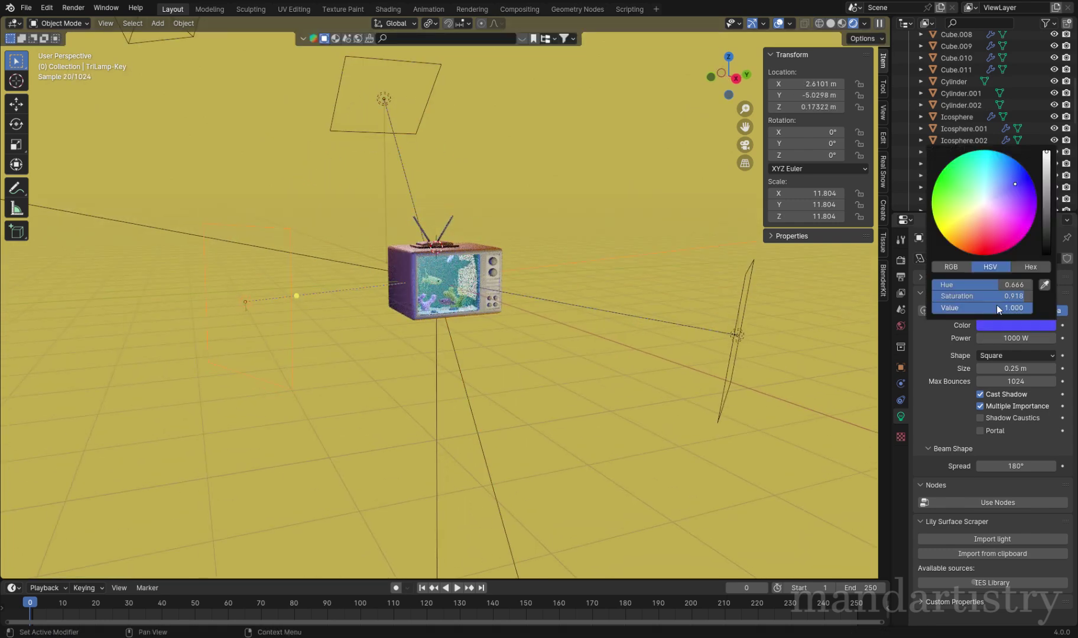
pyautogui.click(737, 335)
pyautogui.click(1005, 325)
pyautogui.click(245, 301)
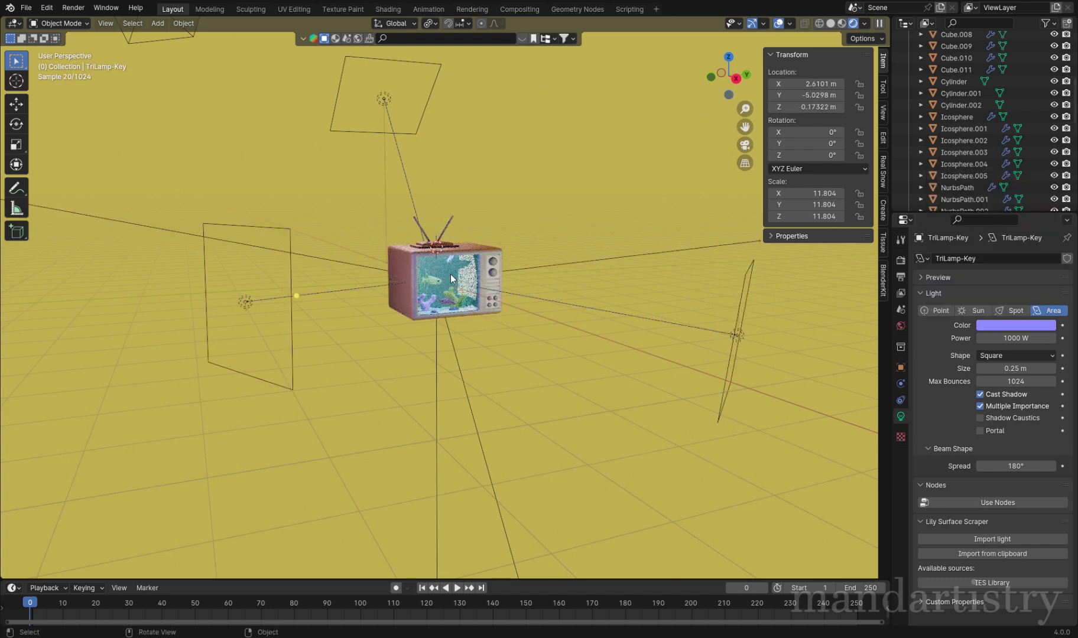
pyautogui.click(1016, 325)
pyautogui.click(1027, 204)
# Step: Move the back light to about X -3.34 m, Y 2.26 m, Z 5.55 m and view the scene through the camera
pyautogui.press('g')
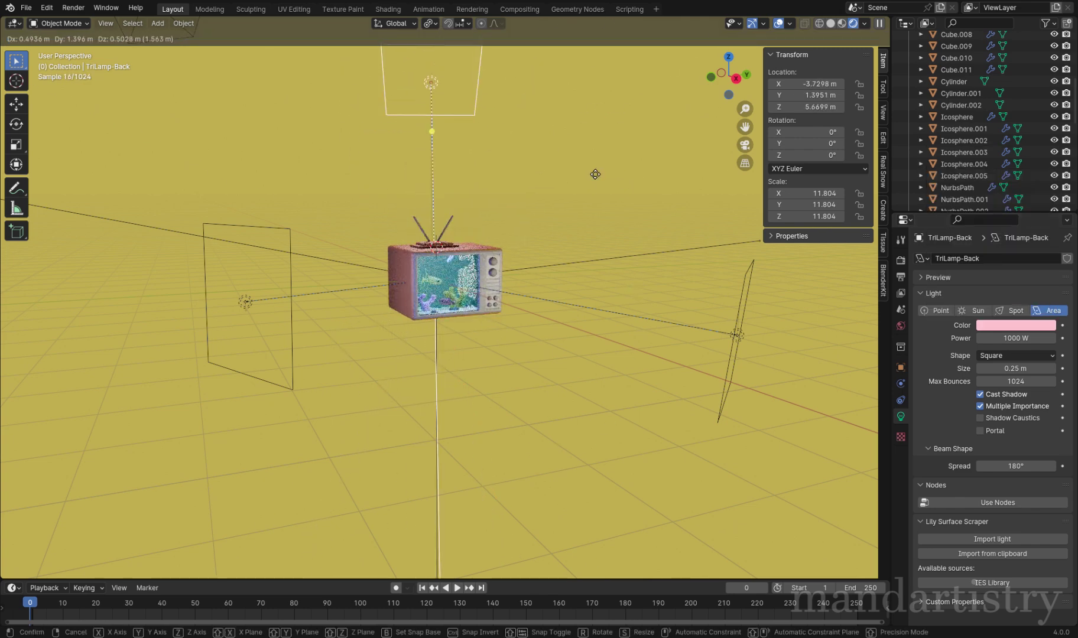
pyautogui.click(626, 178)
pyautogui.press('KP_0')
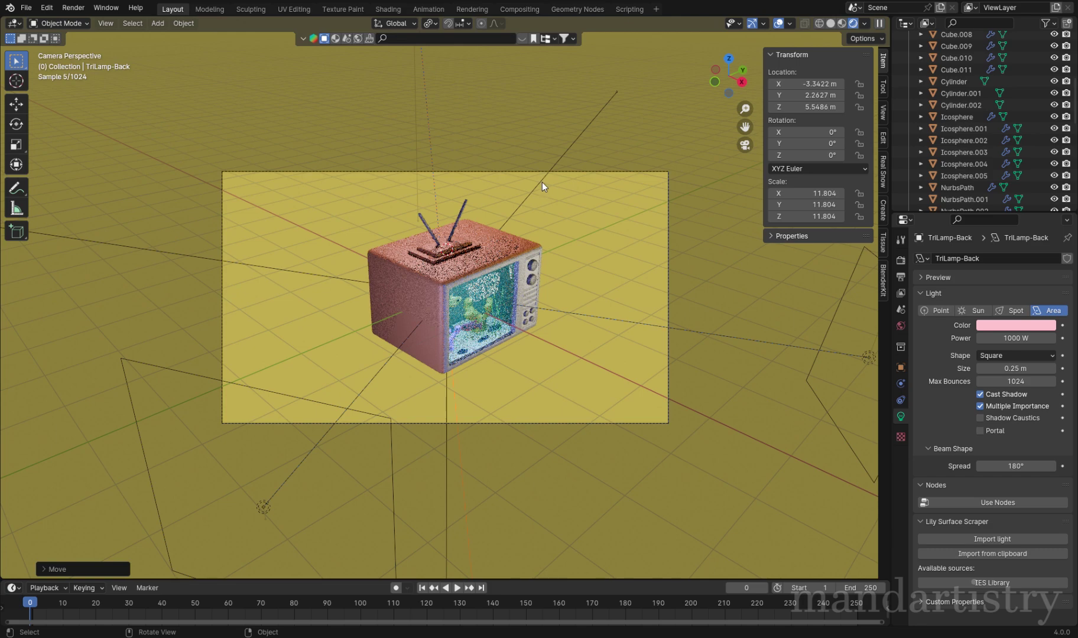
# Step: Lock the camera to the view and reframe the shot so the TV's screen faces the camera more directly
pyautogui.click(512, 171)
pyautogui.click(882, 115)
pyautogui.click(815, 200)
pyautogui.moveTo(667, 331); pyautogui.dragTo(583, 342, button='middle')
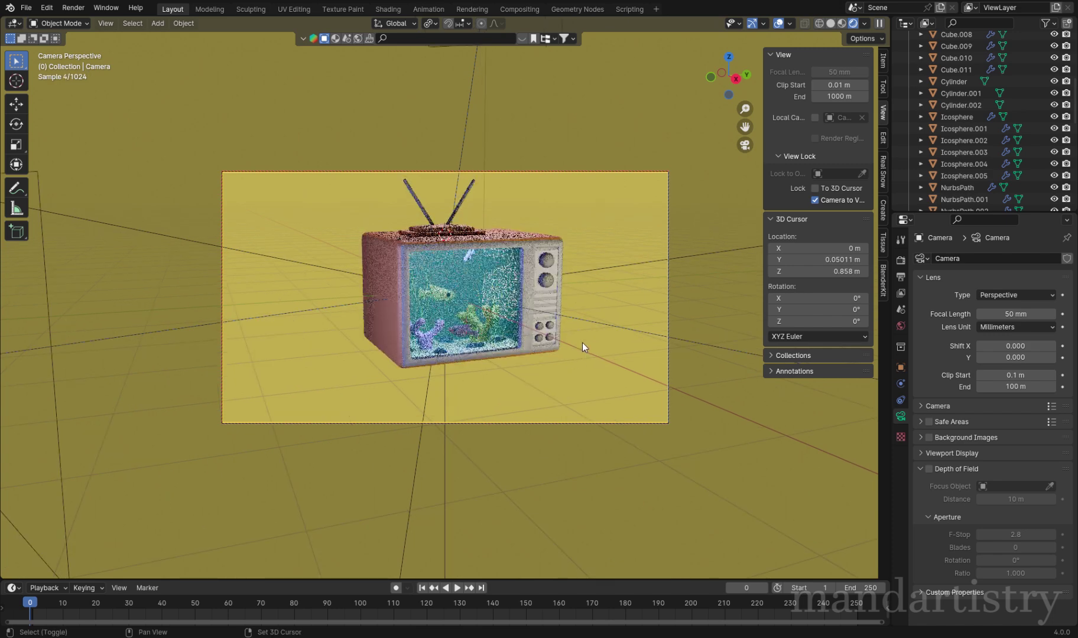
pyautogui.scroll(2, 582, 342)
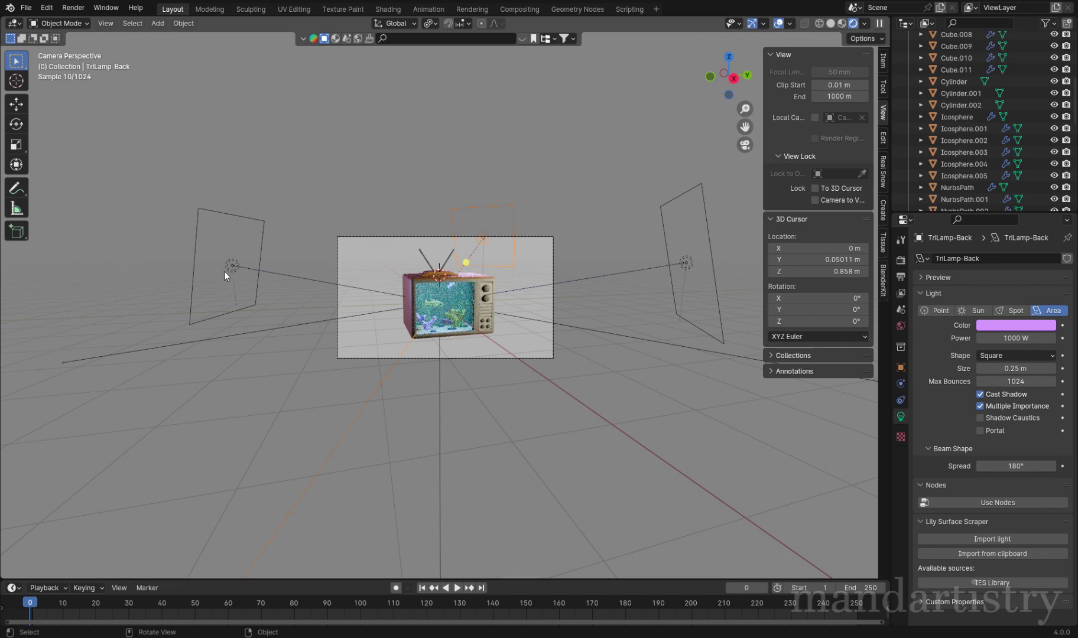
# Step: Tone down the fill light's yellow and lower the key light's blue saturation to about 0.542
pyautogui.click(988, 326)
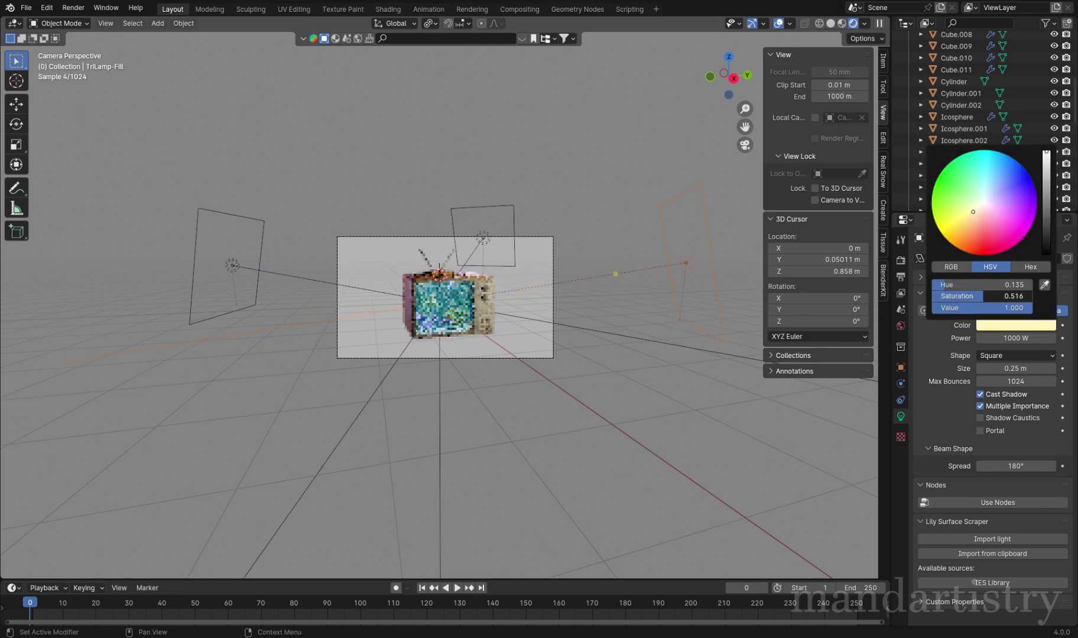
pyautogui.scroll(3, 544, 367)
pyautogui.click(999, 325)
pyautogui.moveTo(987, 292)
pyautogui.mouseDown()
pyautogui.moveTo(939, 292)
pyautogui.moveTo(975, 297)
pyautogui.mouseUp()
pyautogui.click(76, 251)
pyautogui.click(1016, 325)
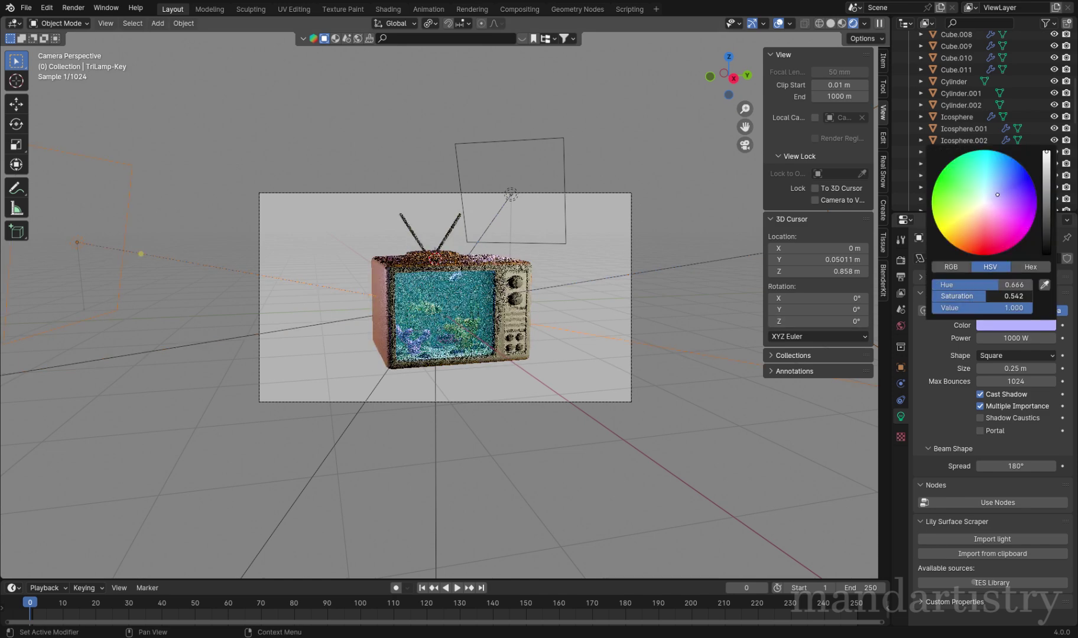
# Step: Hide the viewport overlays and the sidebar to inspect the lit TV in the camera frame
pyautogui.scroll(4, 625, 251)
pyautogui.click(780, 23)
pyautogui.press('n')
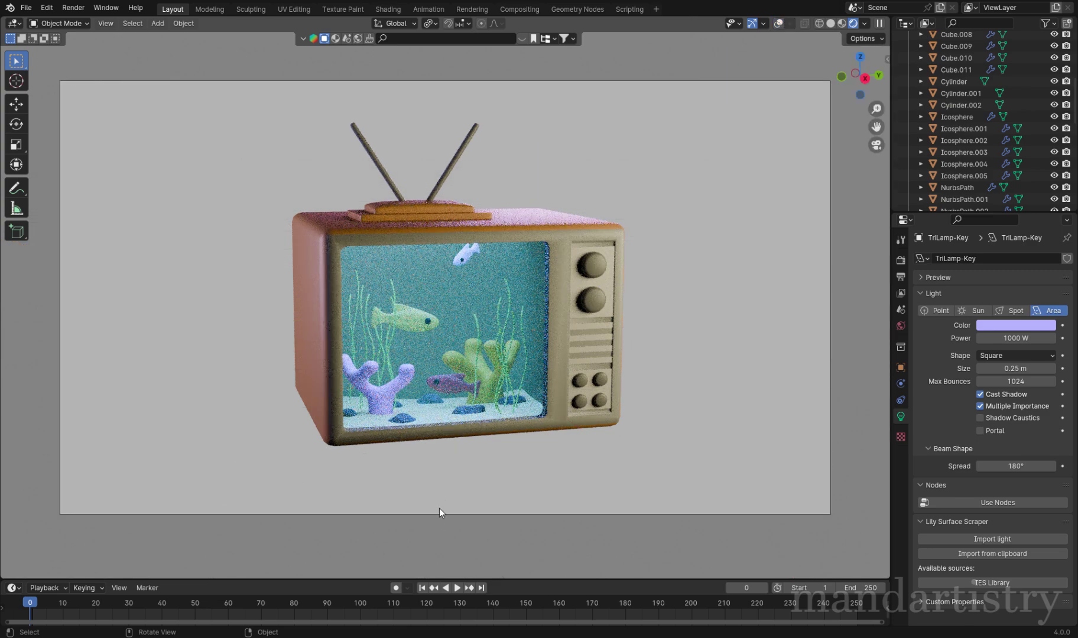
# Step: Restore the overlays, select the camera and move it to center the TV in the frame
pyautogui.click(780, 23)
pyautogui.click(762, 81)
pyautogui.press('g')
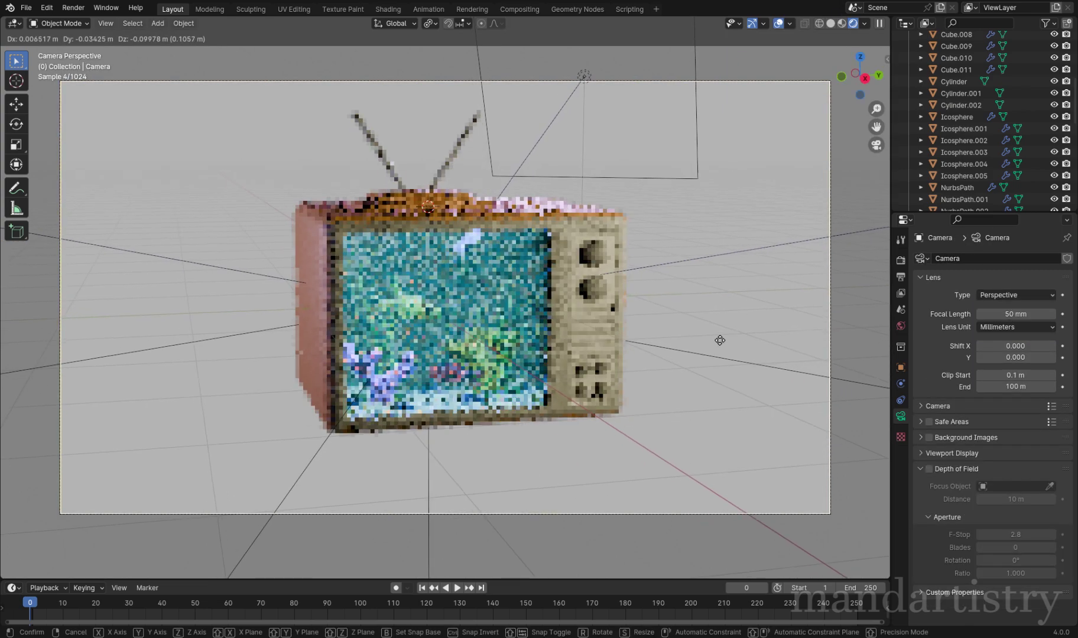
pyautogui.click(731, 409)
pyautogui.press('g')
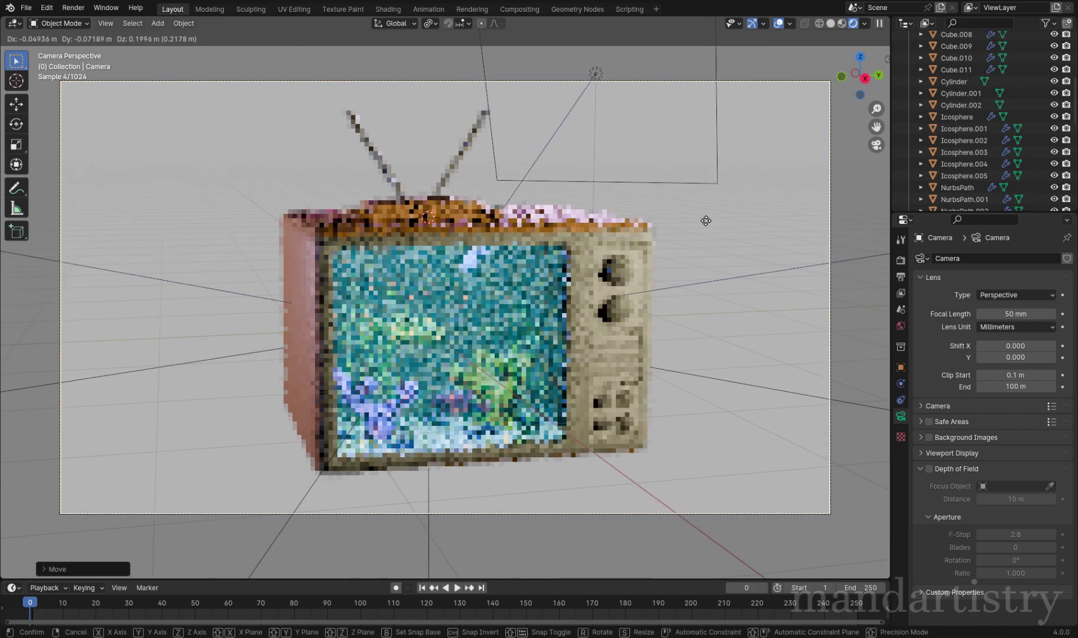